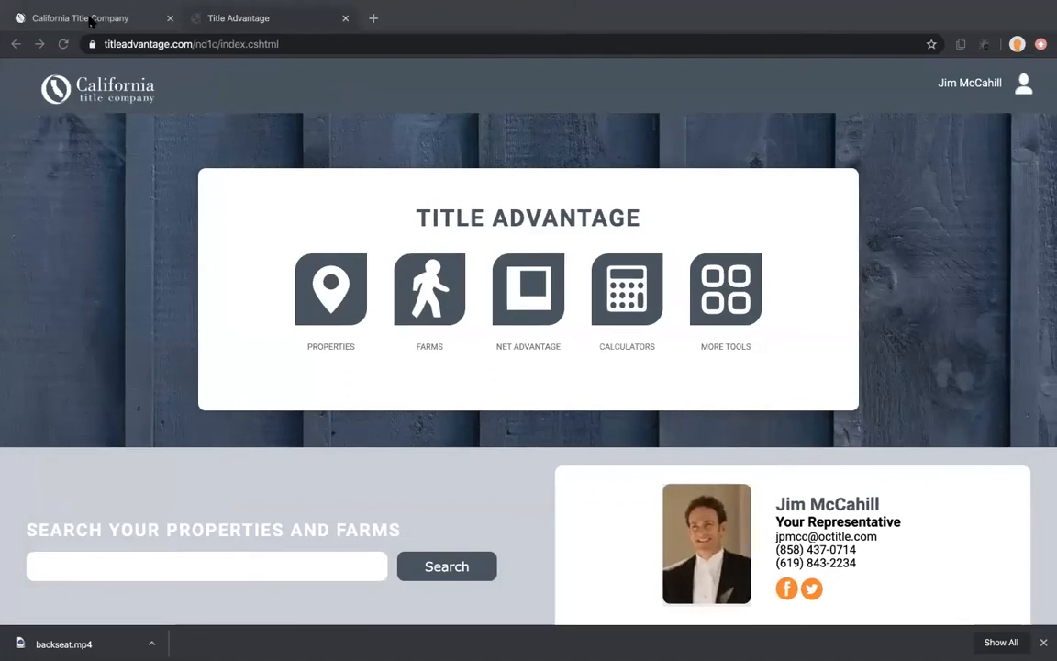
Step: Switch to the California Title Company site and reach the Property Info agent tools login page
{"action": "left_click", "coordinate": [92, 20]}
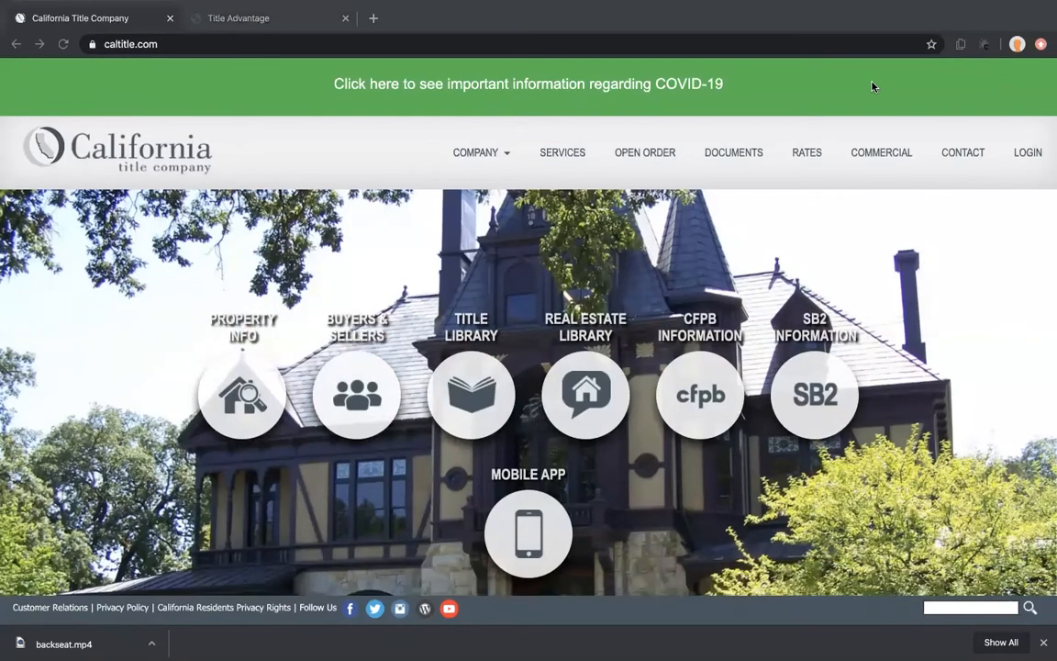
{"action": "left_click", "coordinate": [1027, 154]}
{"action": "scroll", "coordinate": [168, 331], "scroll_direction": "left", "scroll_amount": 5}
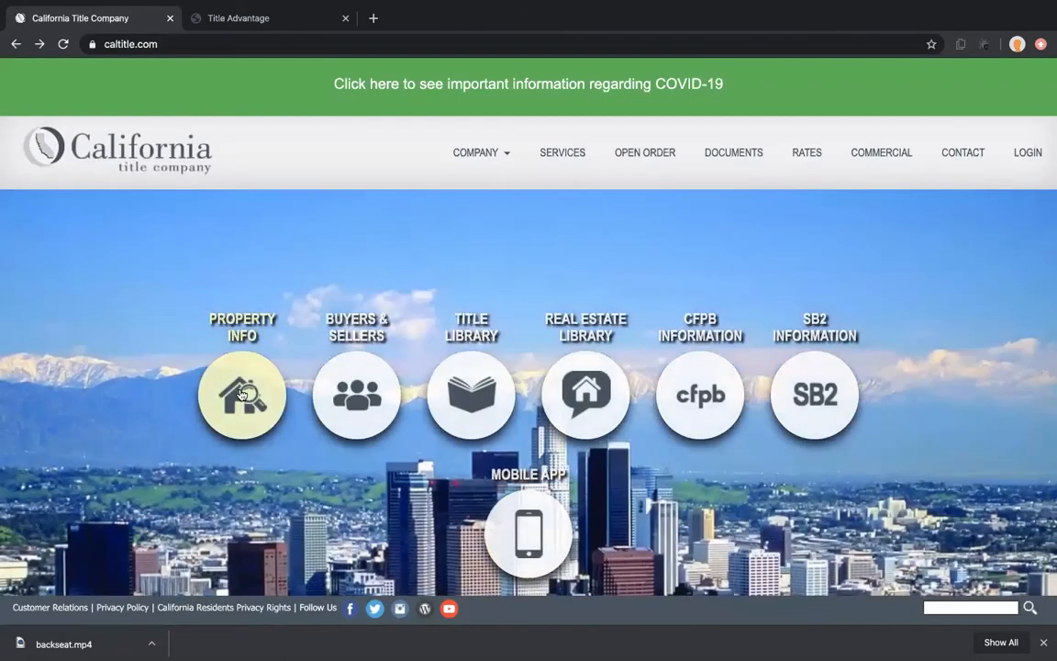
{"action": "left_click", "coordinate": [242, 397]}
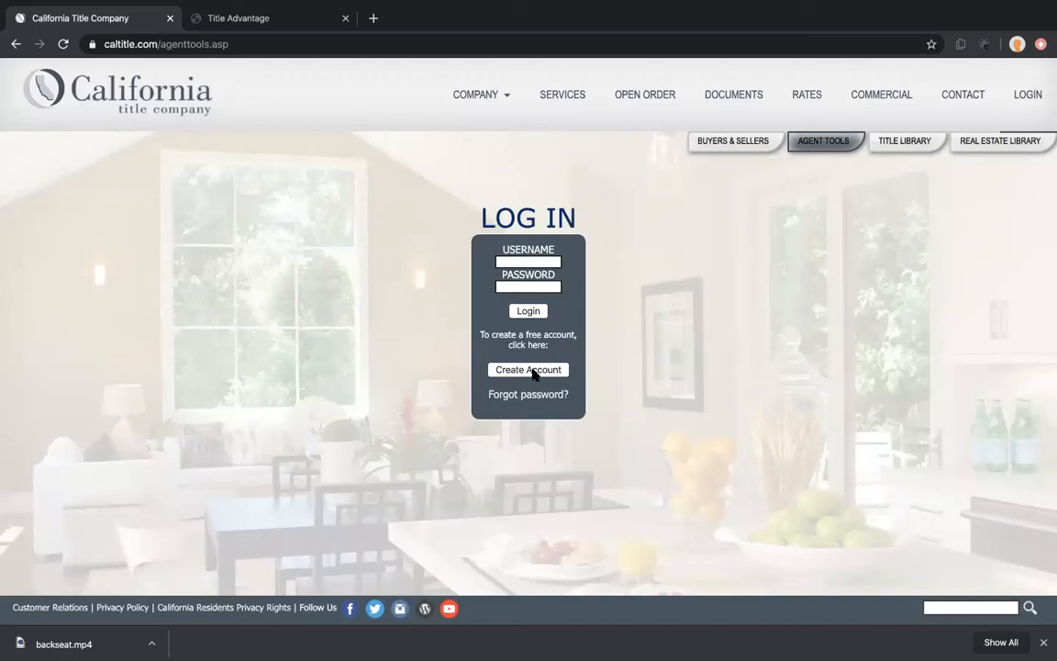
Step: Review the free Create Account form, go back to login, then return to the Title Advantage tab
{"action": "scroll", "coordinate": [512, 358], "scroll_direction": "up", "scroll_amount": 5}
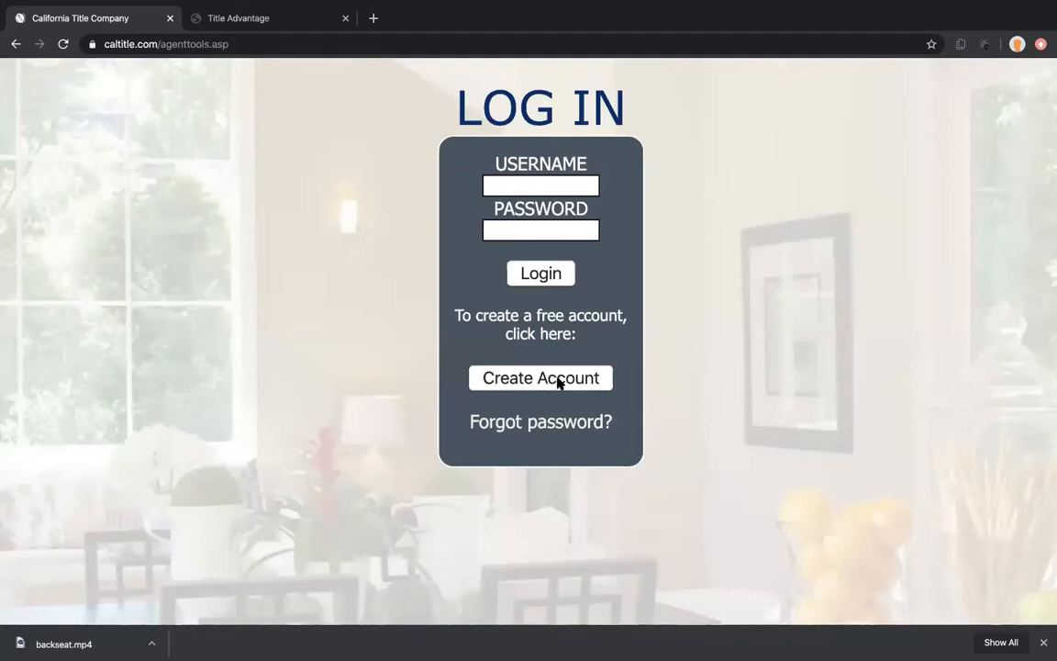
{"action": "left_click", "coordinate": [557, 383]}
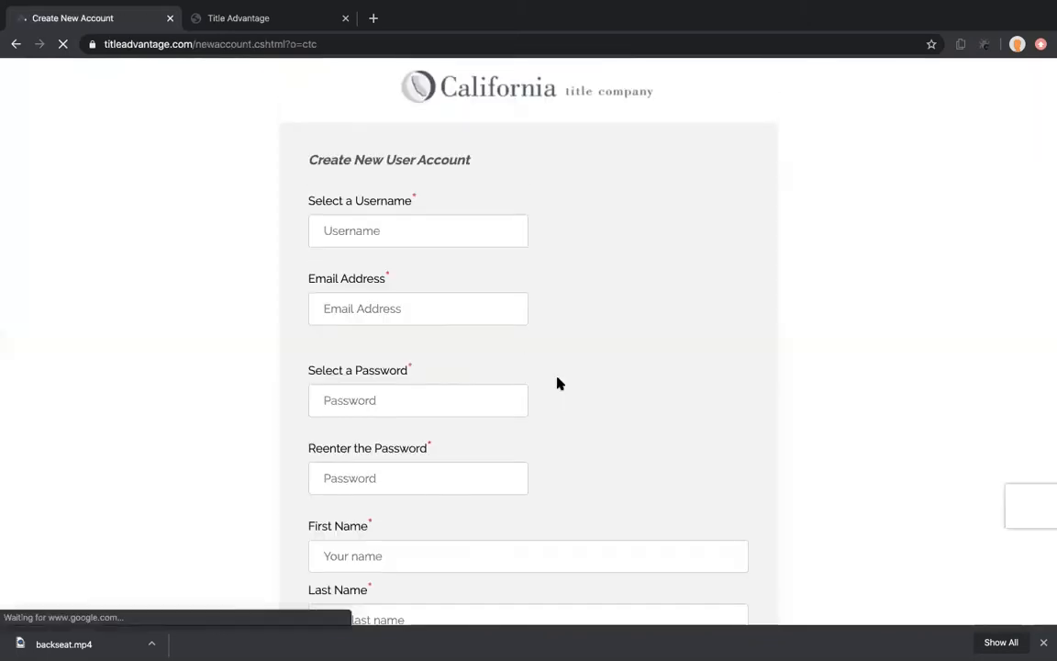
{"action": "scroll", "coordinate": [557, 384], "scroll_direction": "down", "scroll_amount": 5}
{"action": "scroll", "coordinate": [557, 383], "scroll_direction": "up", "scroll_amount": 5}
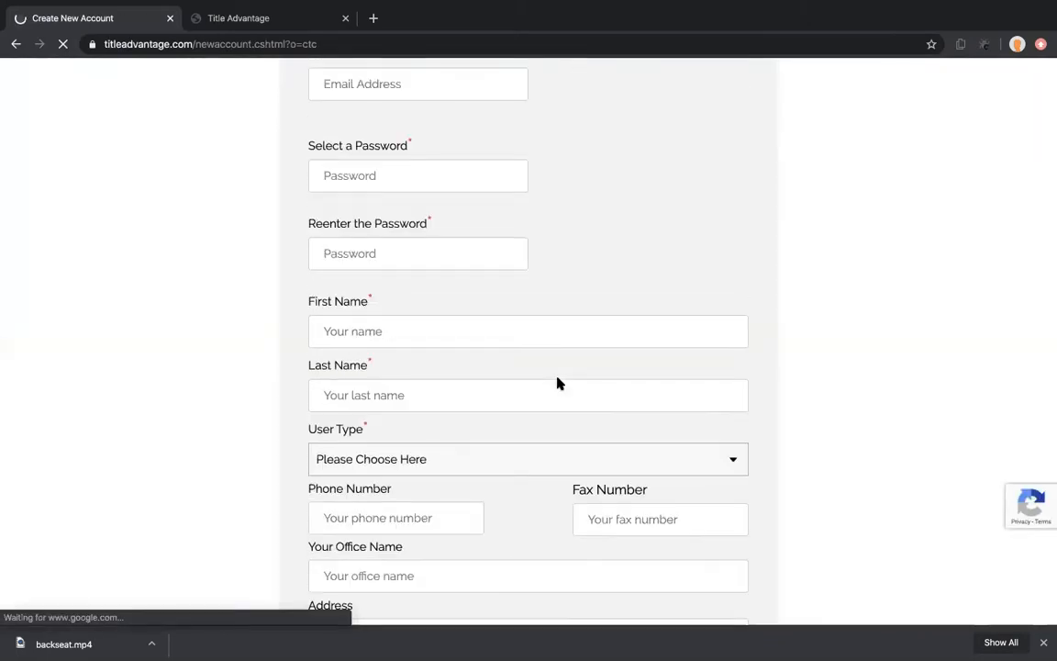
{"action": "key", "text": "alt+Left"}
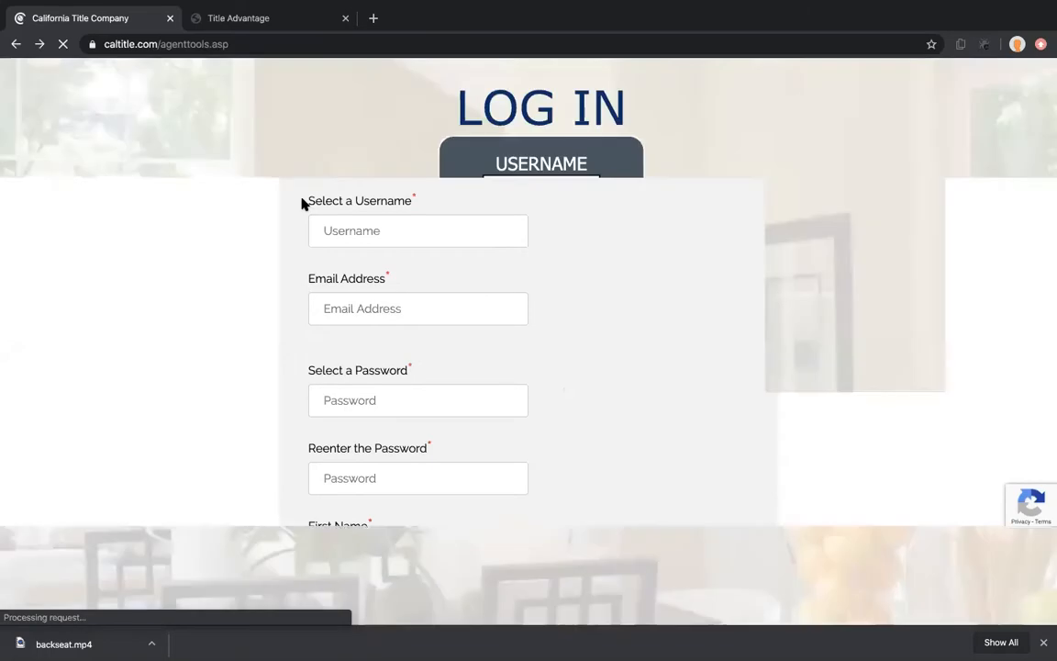
{"action": "scroll", "coordinate": [595, 207], "scroll_direction": "up", "scroll_amount": 3}
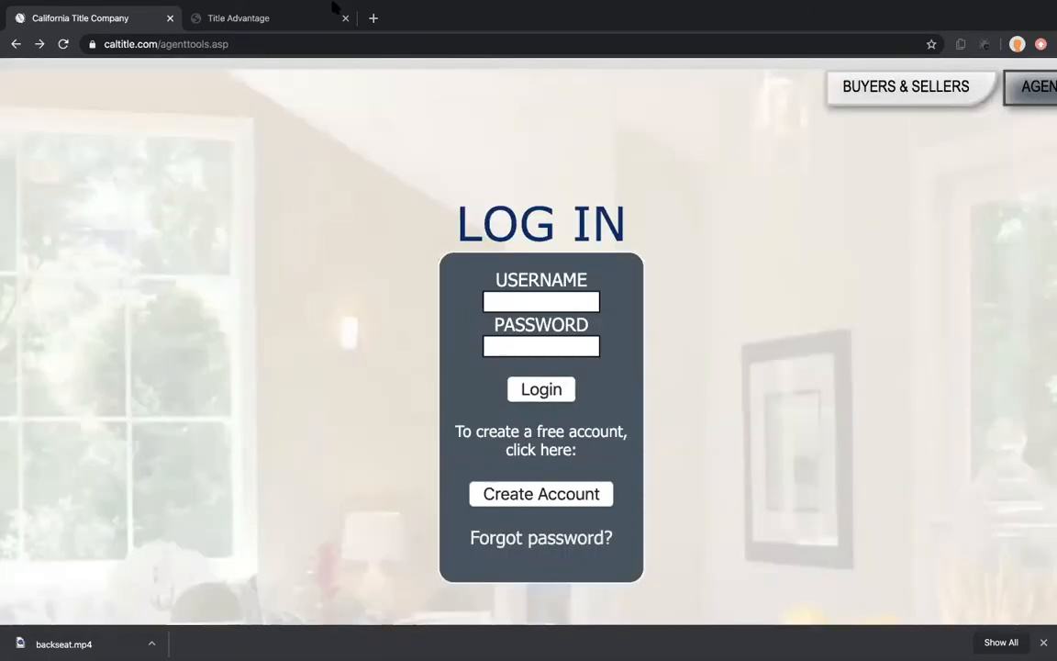
{"action": "key", "text": "ctrl+Tab"}
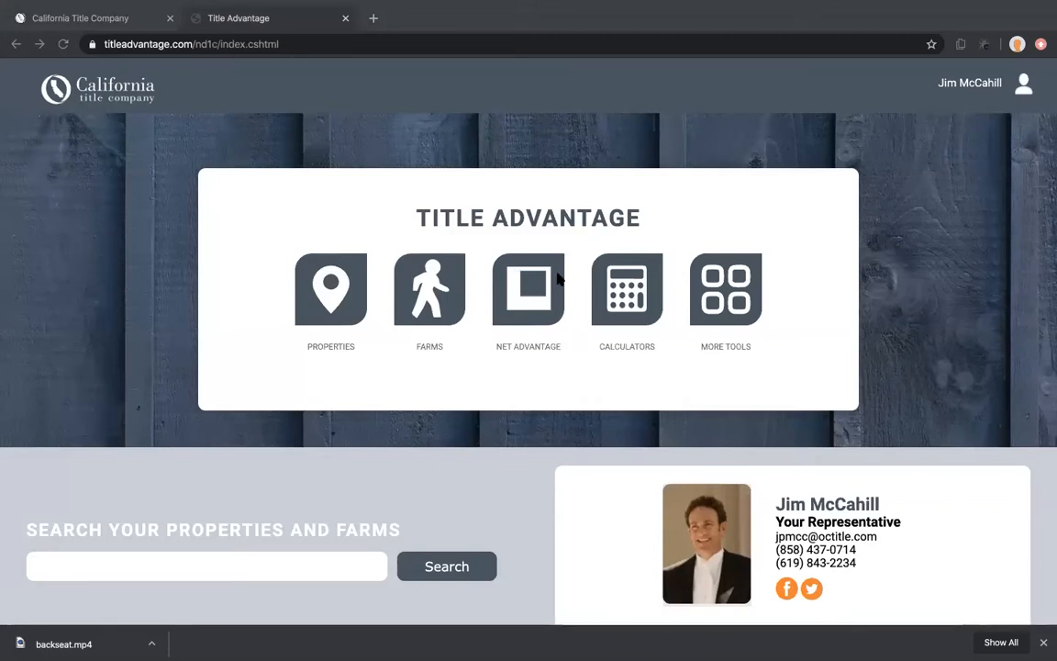
Step: Open Net Advantage from the home page and pick the quick buyer net sheet option
{"action": "left_click", "coordinate": [537, 295]}
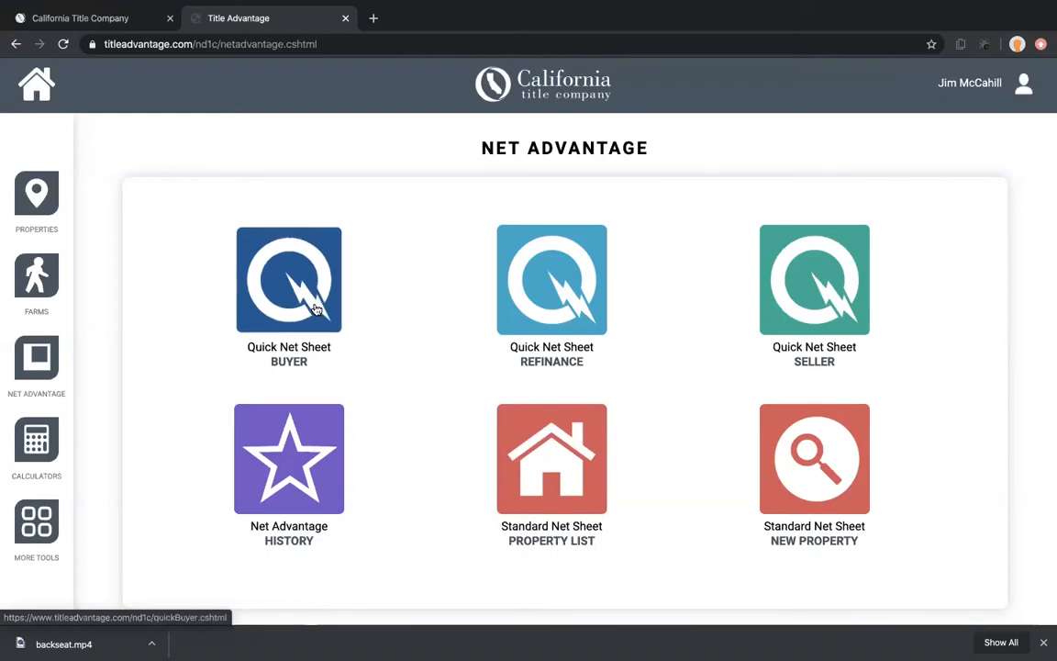
{"action": "left_click", "coordinate": [849, 310]}
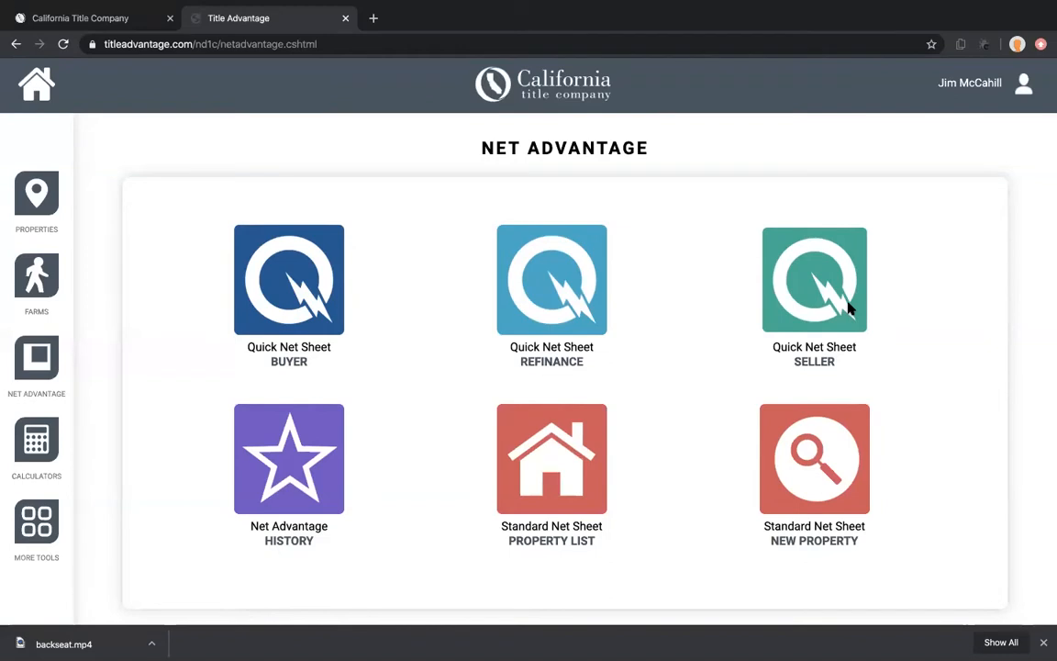
{"action": "left_click", "coordinate": [553, 472]}
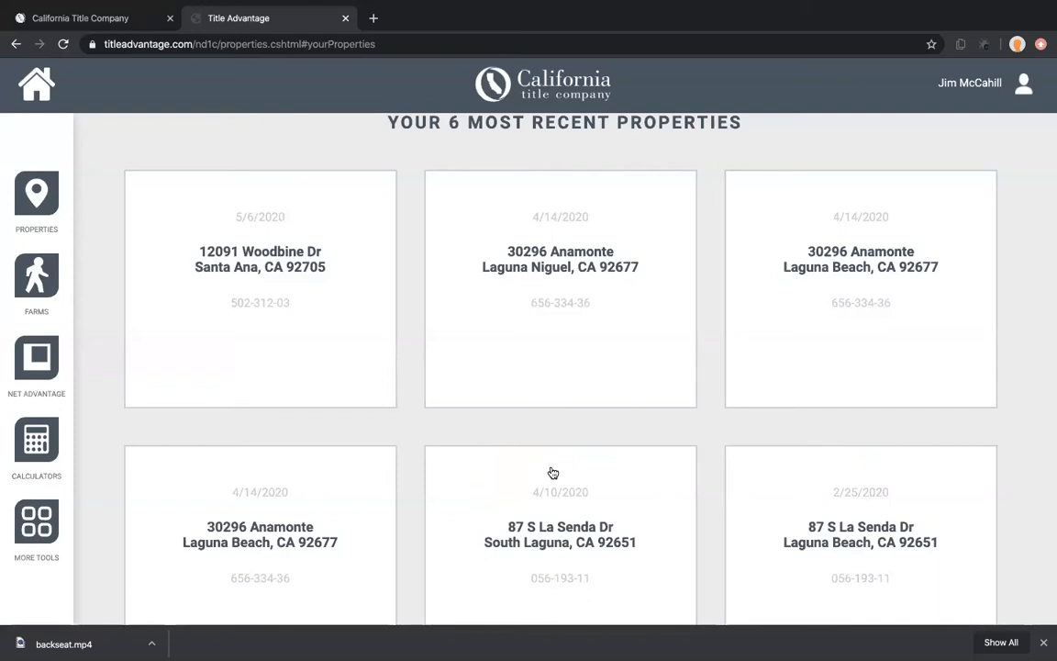
{"action": "left_click", "coordinate": [299, 308]}
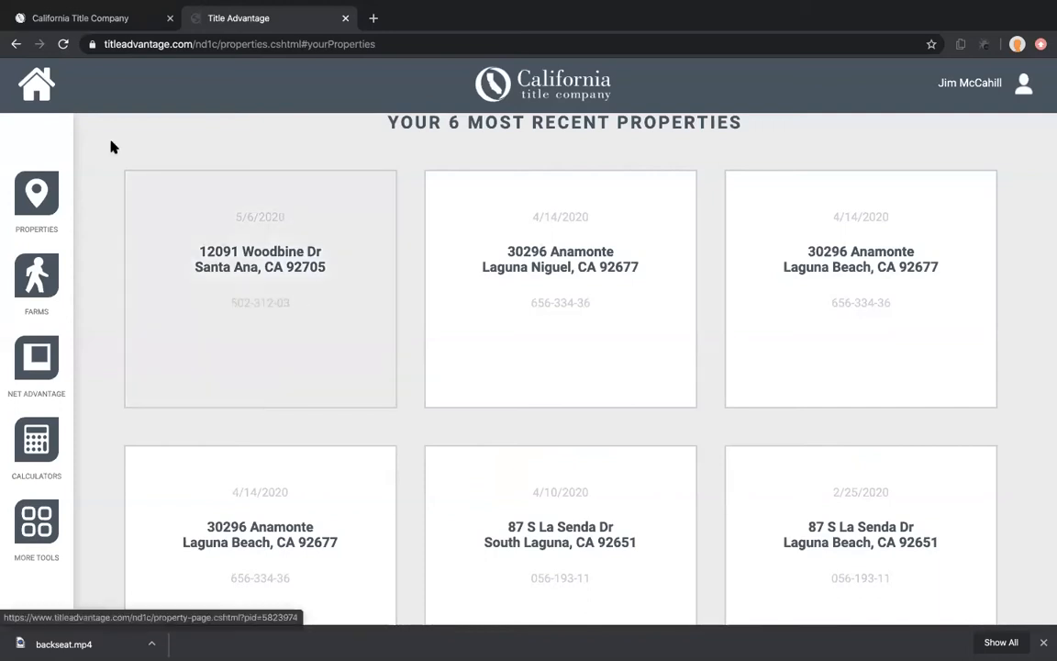
{"action": "left_click", "coordinate": [37, 85]}
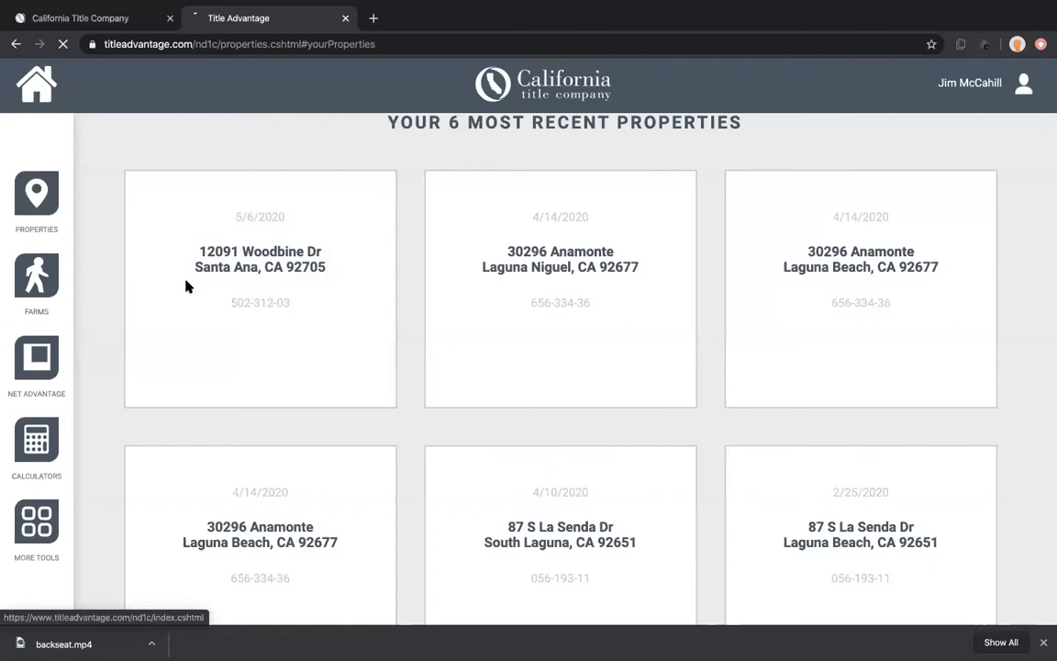
{"action": "left_click", "coordinate": [524, 293]}
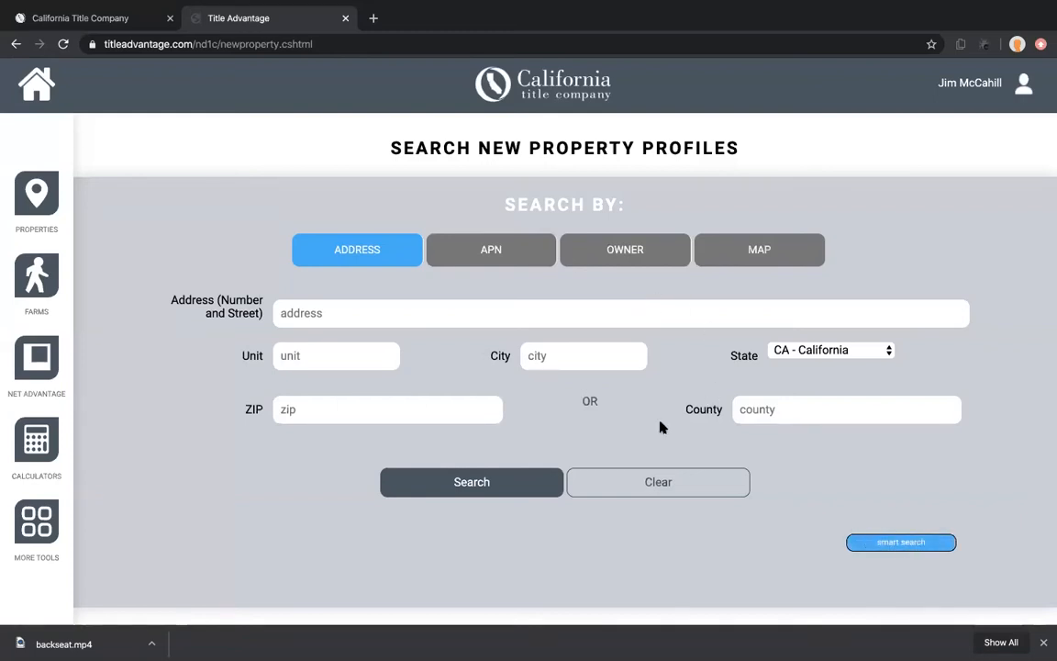
Step: Search properties by the owner's last name within zip code 92108
{"action": "left_click", "coordinate": [635, 265]}
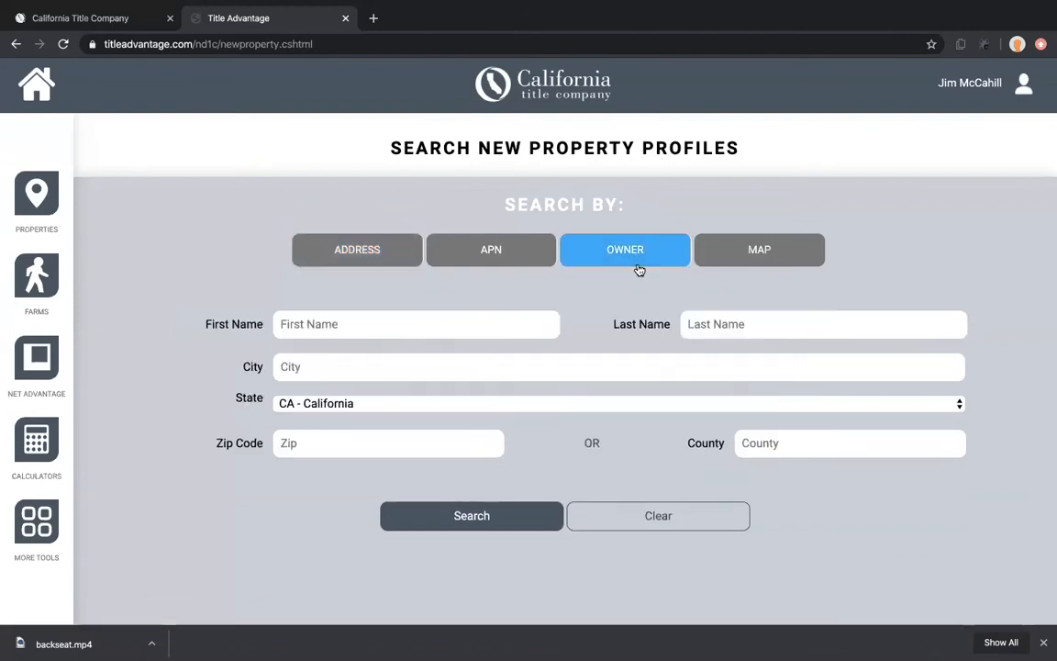
{"action": "left_click", "coordinate": [713, 330]}
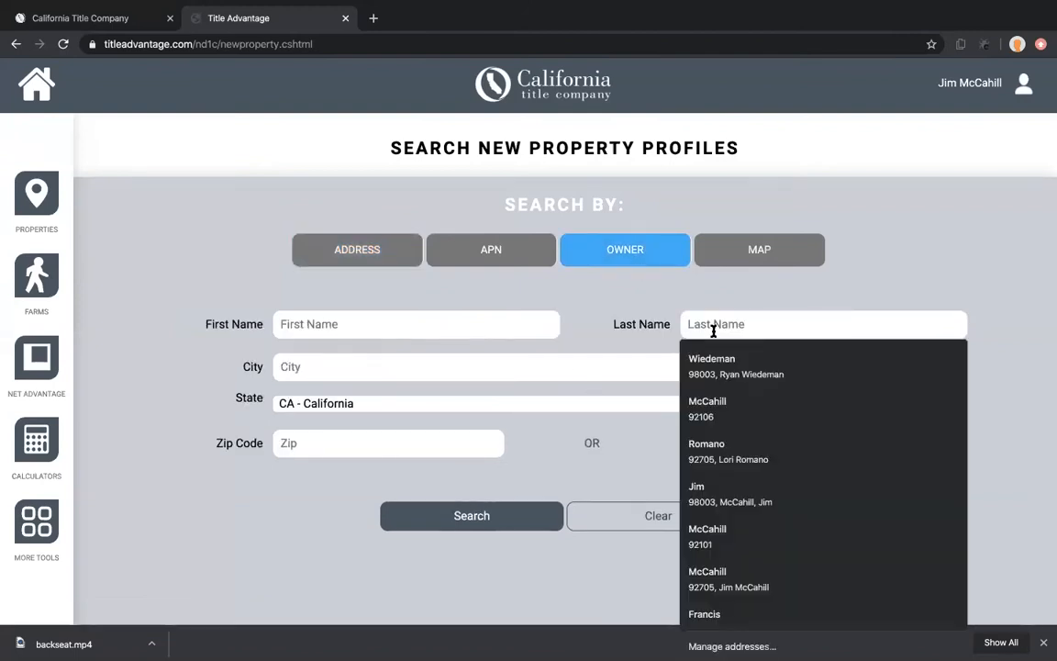
{"action": "type", "text": "smith"}
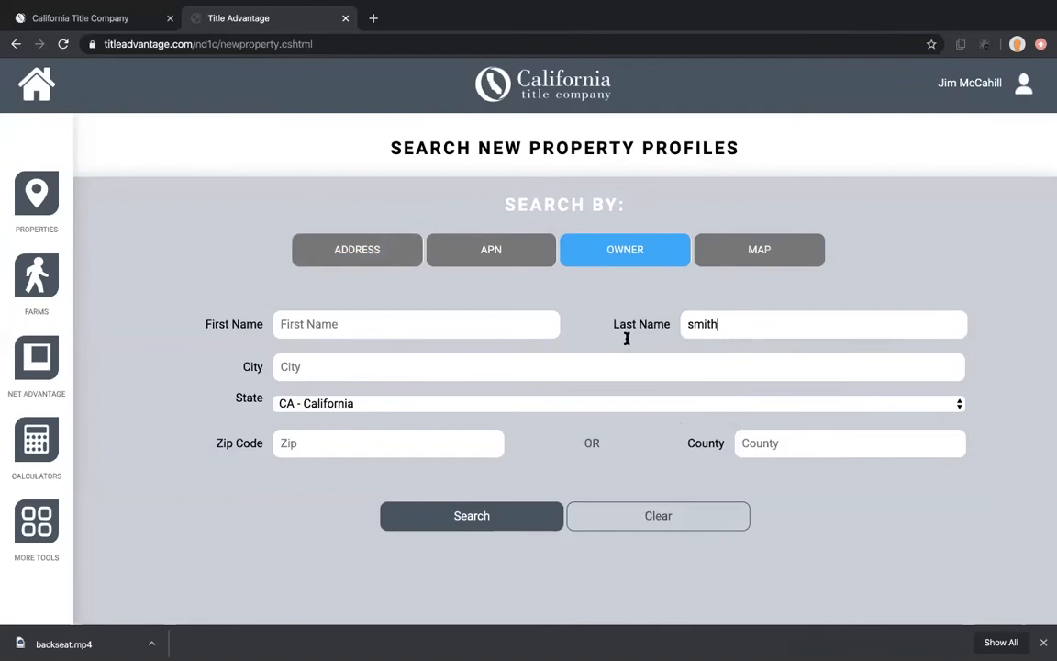
{"action": "left_click", "coordinate": [349, 439]}
{"action": "type", "text": "92108"}
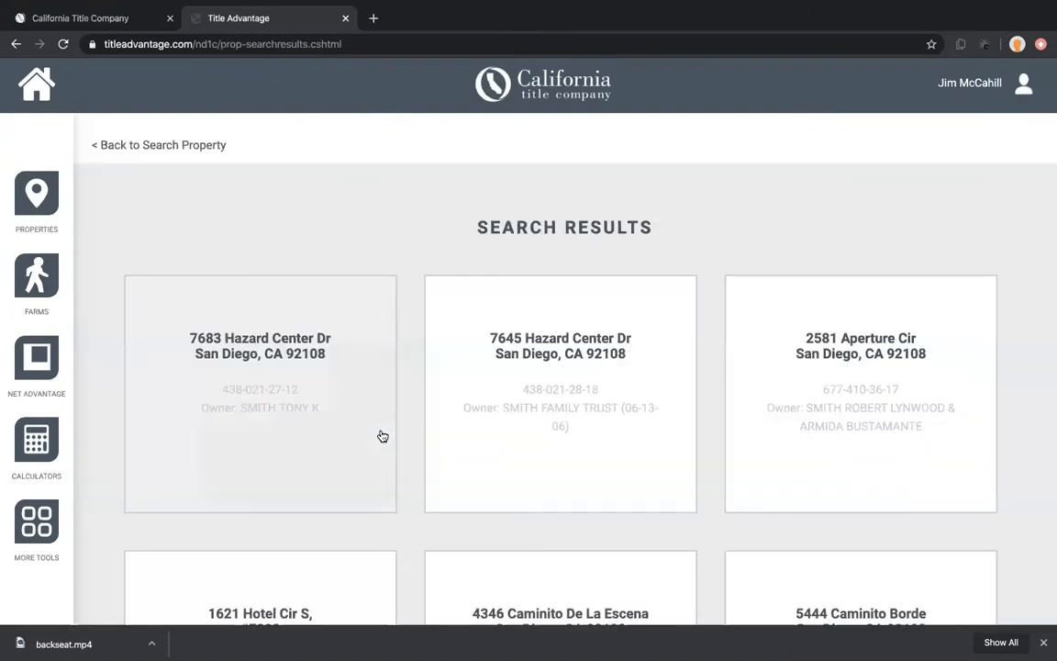
{"action": "scroll", "coordinate": [380, 437], "scroll_direction": "down", "scroll_amount": 6}
{"action": "scroll", "coordinate": [382, 436], "scroll_direction": "down", "scroll_amount": 11}
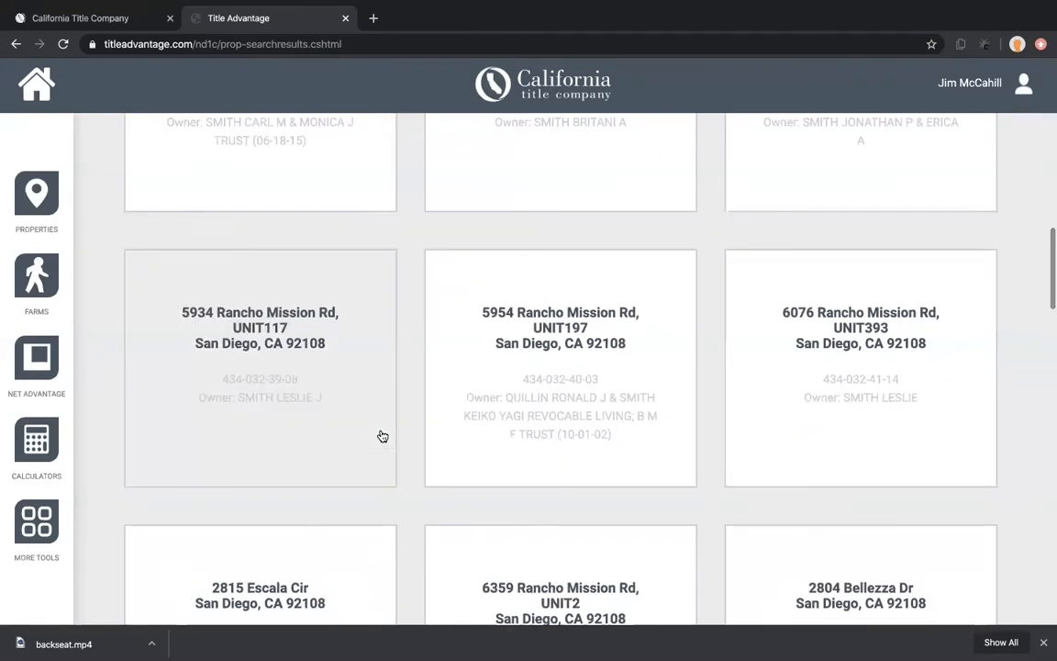
{"action": "left_click", "coordinate": [272, 398]}
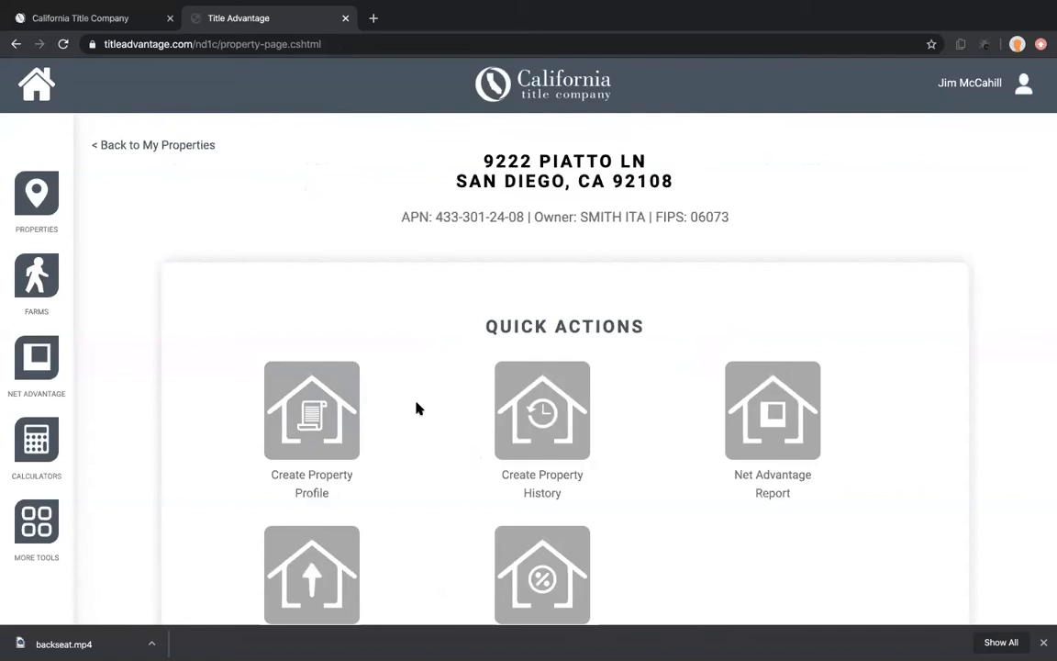
{"action": "scroll", "coordinate": [547, 438], "scroll_direction": "down", "scroll_amount": 1}
{"action": "scroll", "coordinate": [547, 438], "scroll_direction": "up", "scroll_amount": 1}
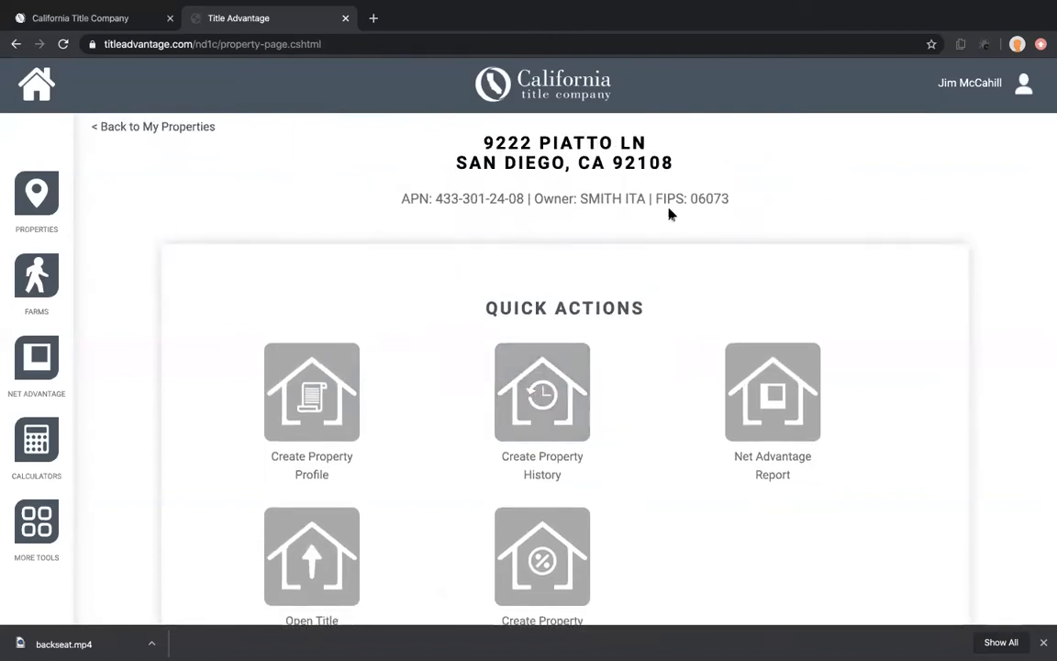
{"action": "scroll", "coordinate": [542, 259], "scroll_direction": "down", "scroll_amount": 2}
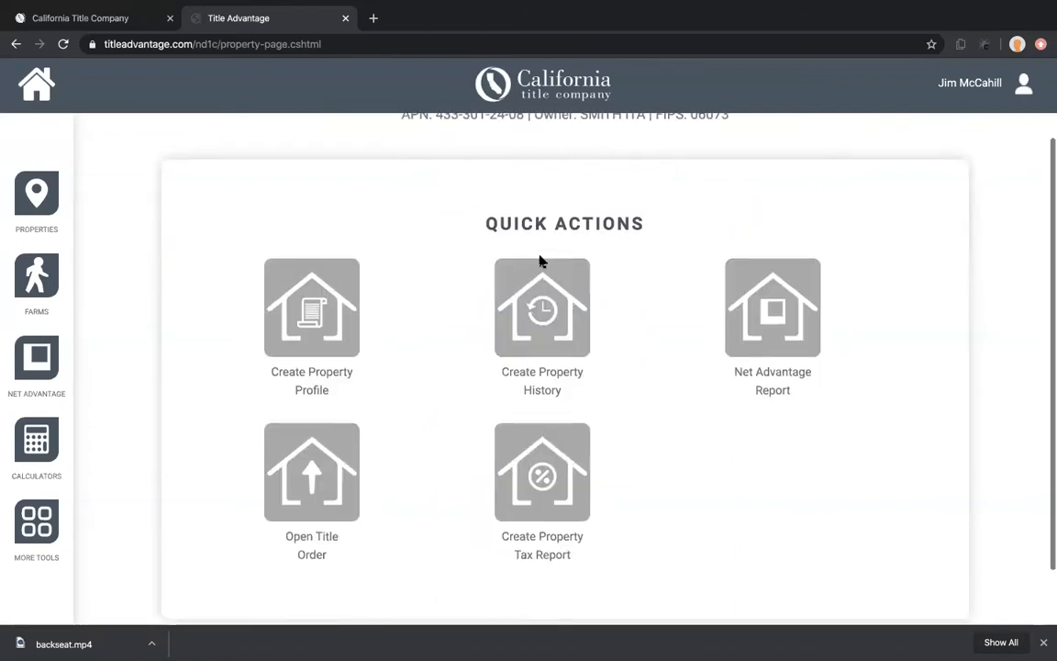
{"action": "left_click", "coordinate": [742, 314]}
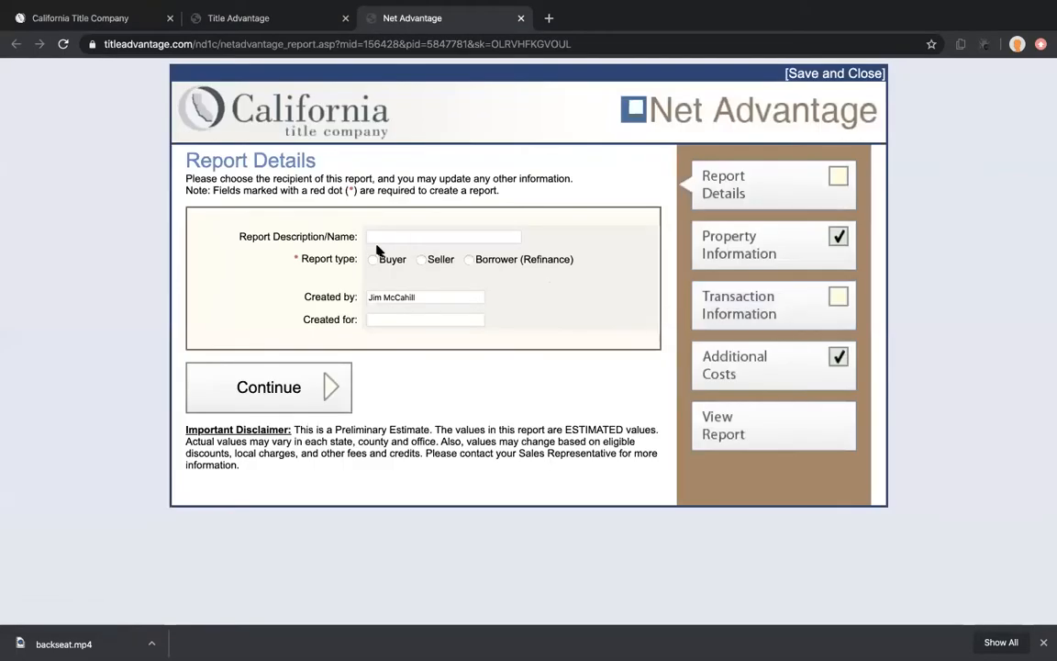
Step: Name the report 'Standard Full Net Sheet' and choose Buyer as the report type
{"action": "left_click", "coordinate": [436, 233]}
{"action": "type", "text": "S"}
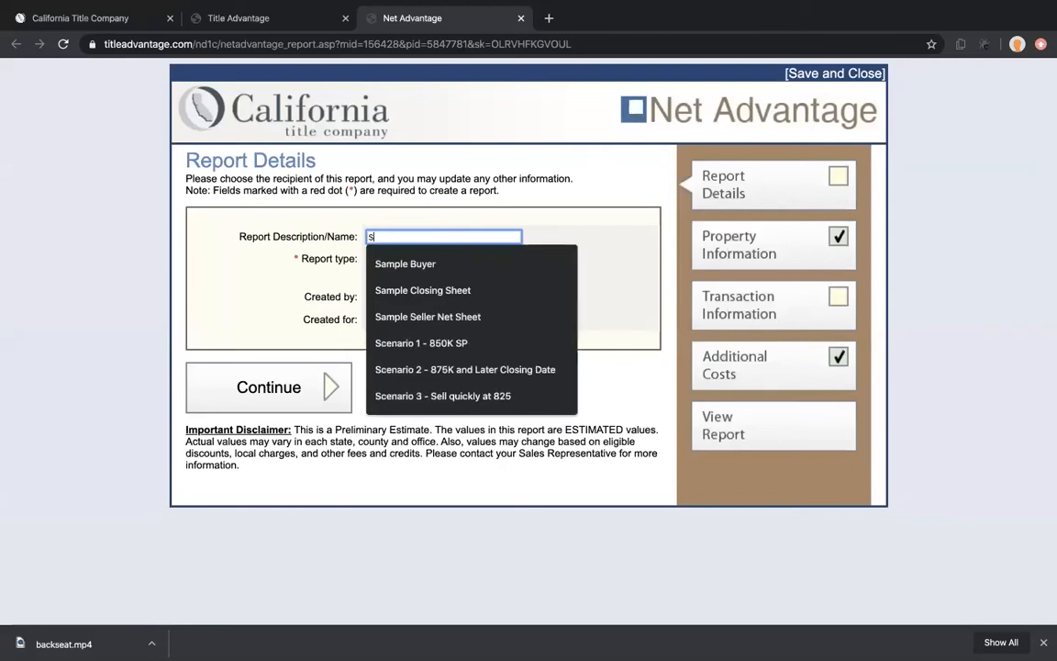
{"action": "type", "text": "tandard Full Net Sh"}
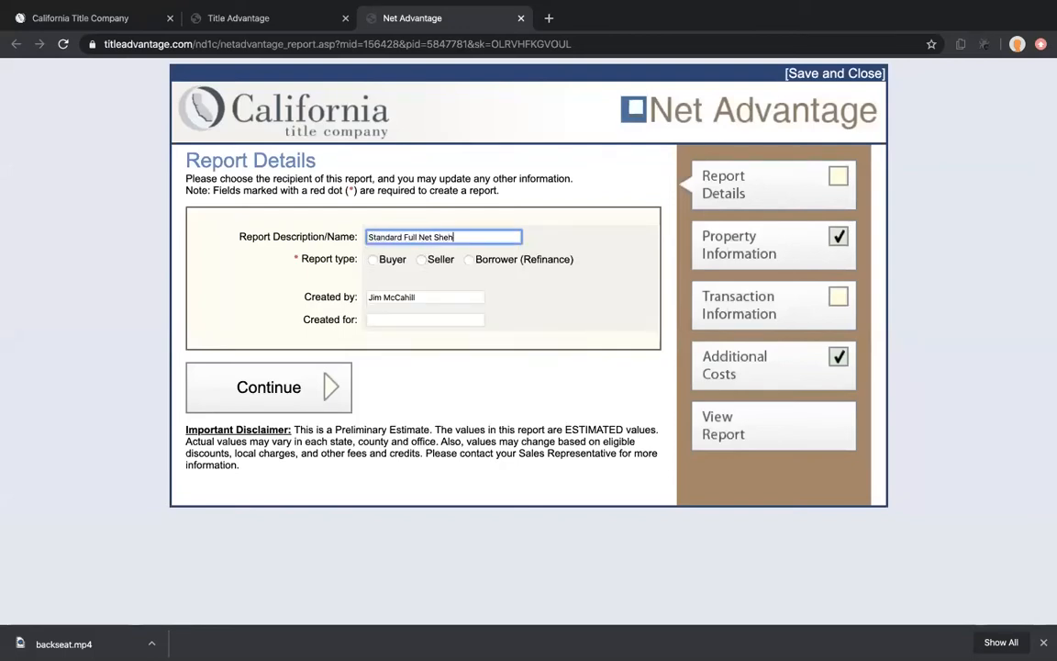
{"action": "type", "text": "eet"}
{"action": "left_click", "coordinate": [372, 259]}
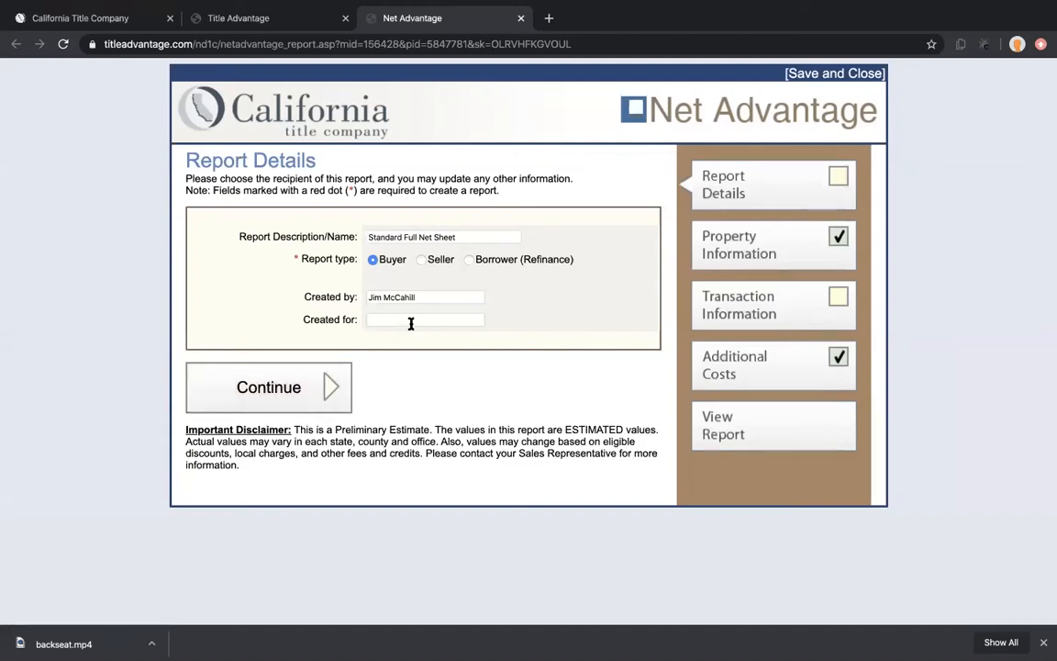
Step: Advance to transaction information and set the estimated closing date to July 23, 2020
{"action": "left_click", "coordinate": [257, 388]}
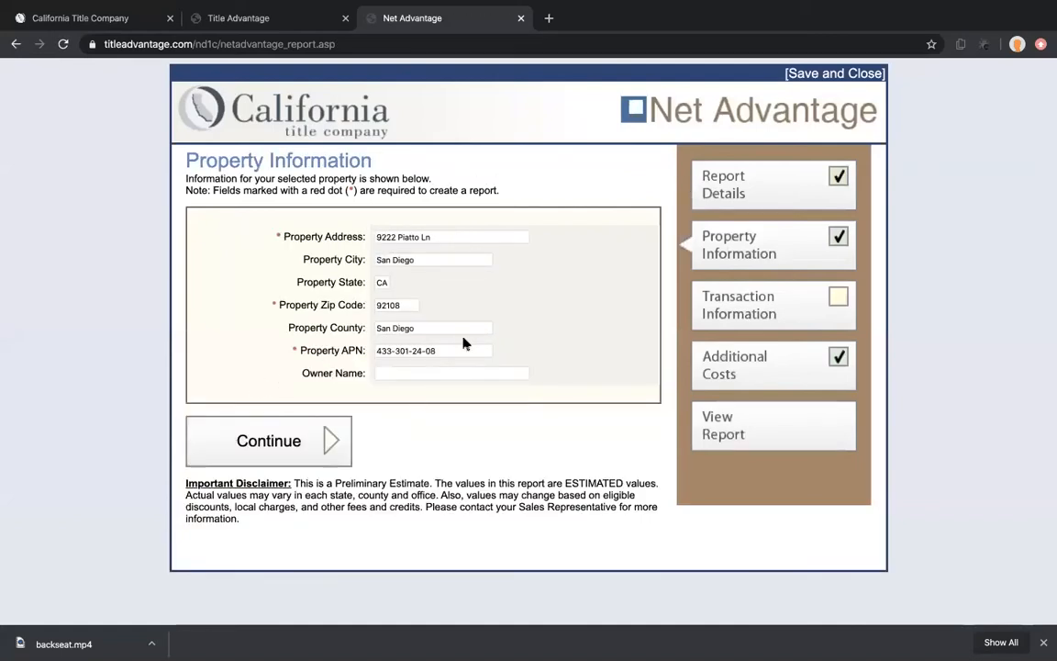
{"action": "left_click", "coordinate": [315, 454]}
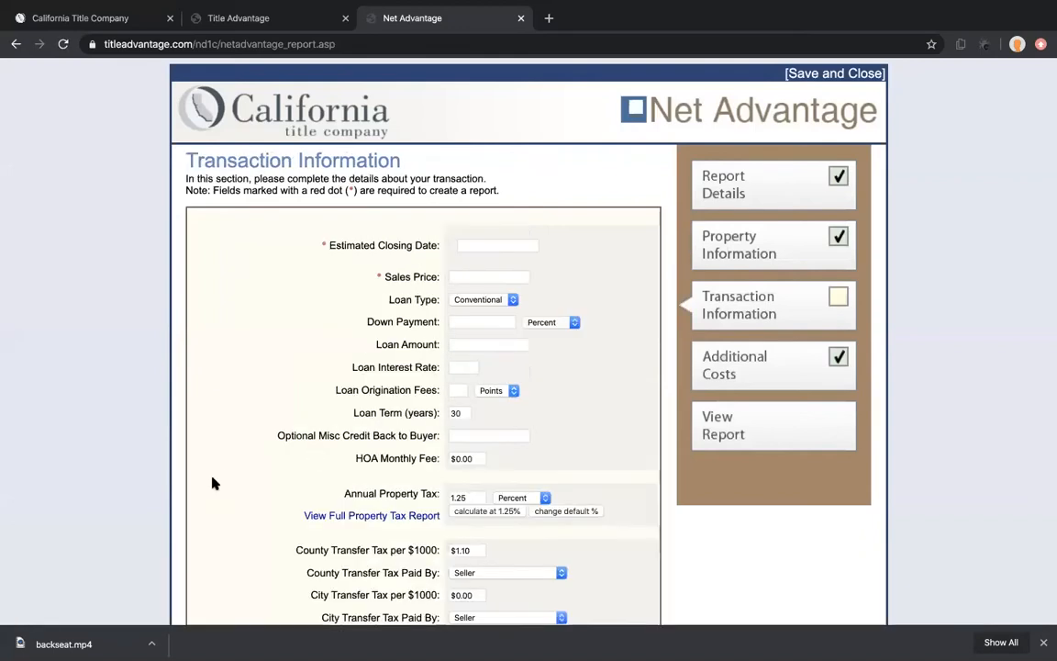
{"action": "scroll", "coordinate": [212, 483], "scroll_direction": "down", "scroll_amount": 3}
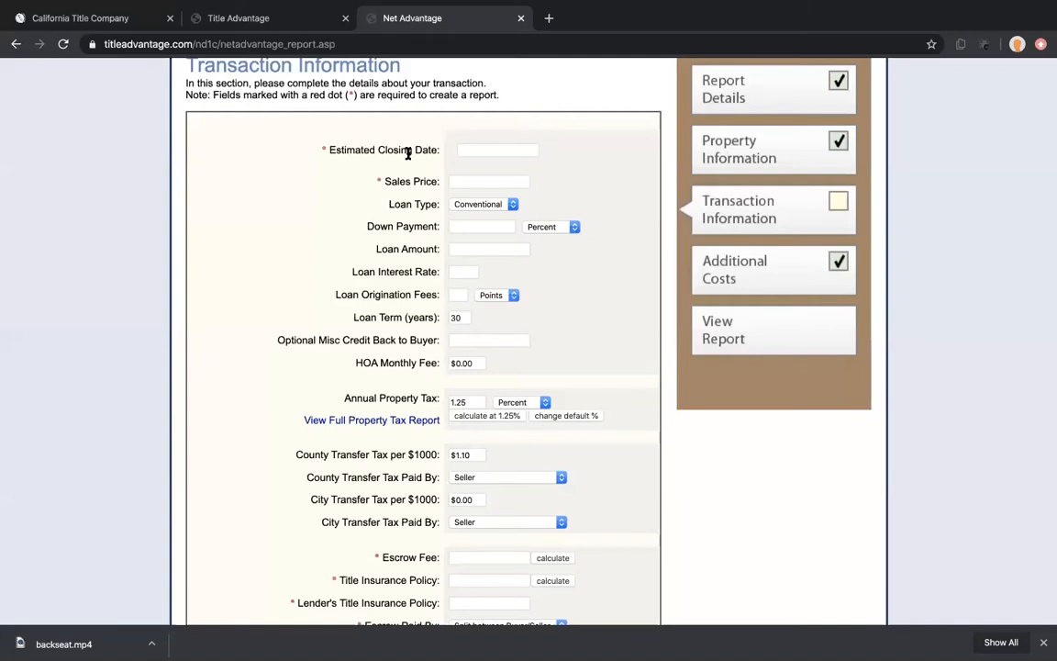
{"action": "left_click", "coordinate": [525, 153]}
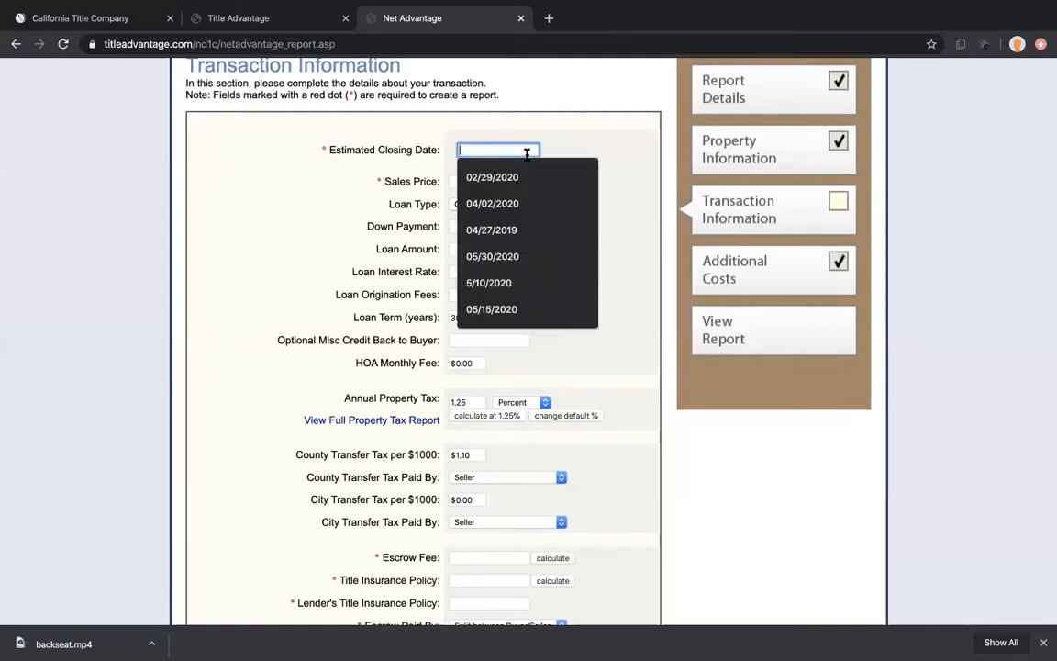
{"action": "key", "text": "Escape"}
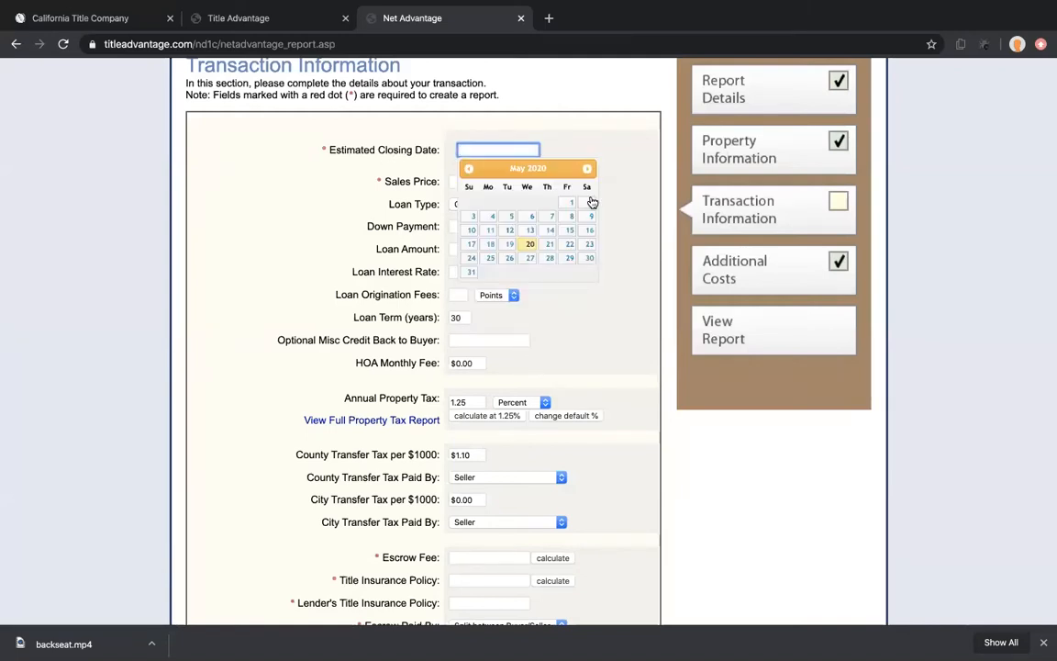
{"action": "left_click", "coordinate": [586, 170]}
{"action": "left_click", "coordinate": [587, 170]}
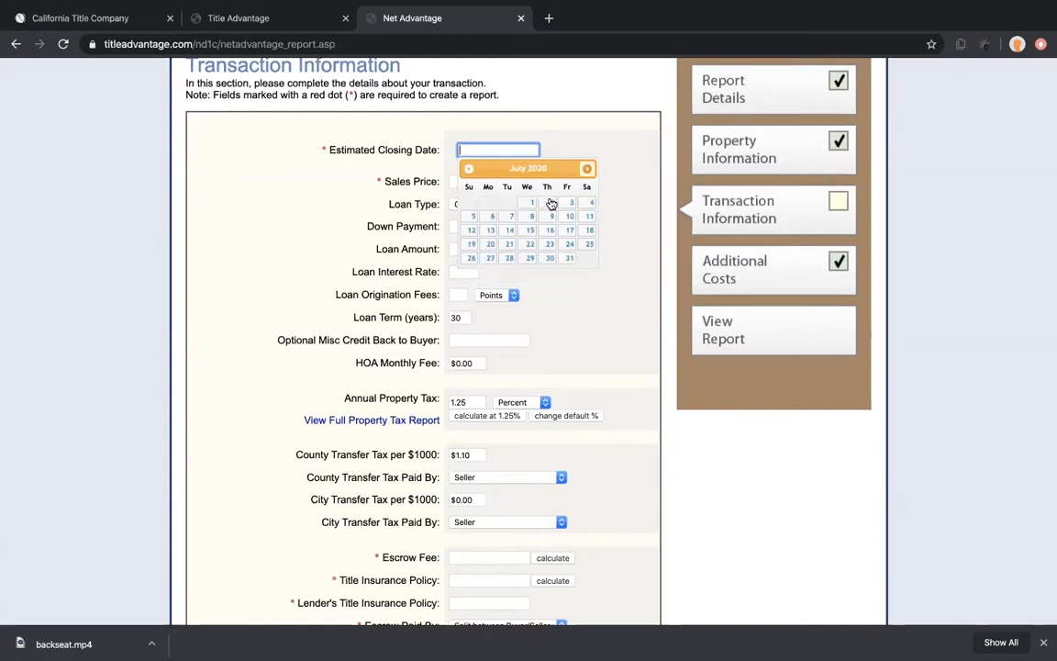
{"action": "left_click", "coordinate": [548, 246]}
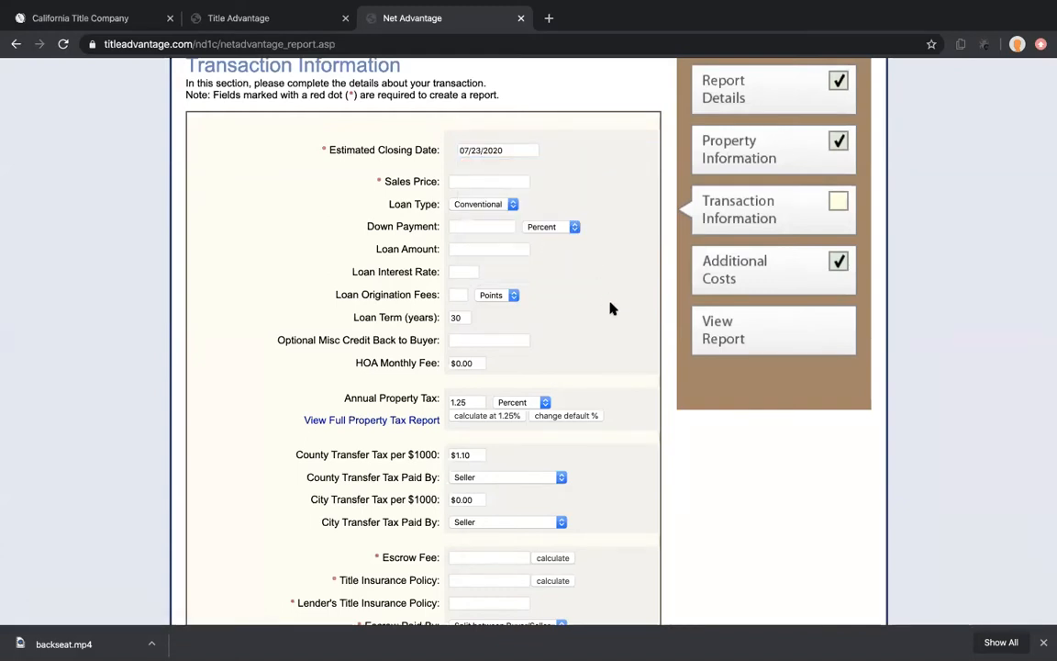
Step: Enter a 960000 sales price and $200000 down payment, giving a $760000.00 loan
{"action": "left_click", "coordinate": [490, 181]}
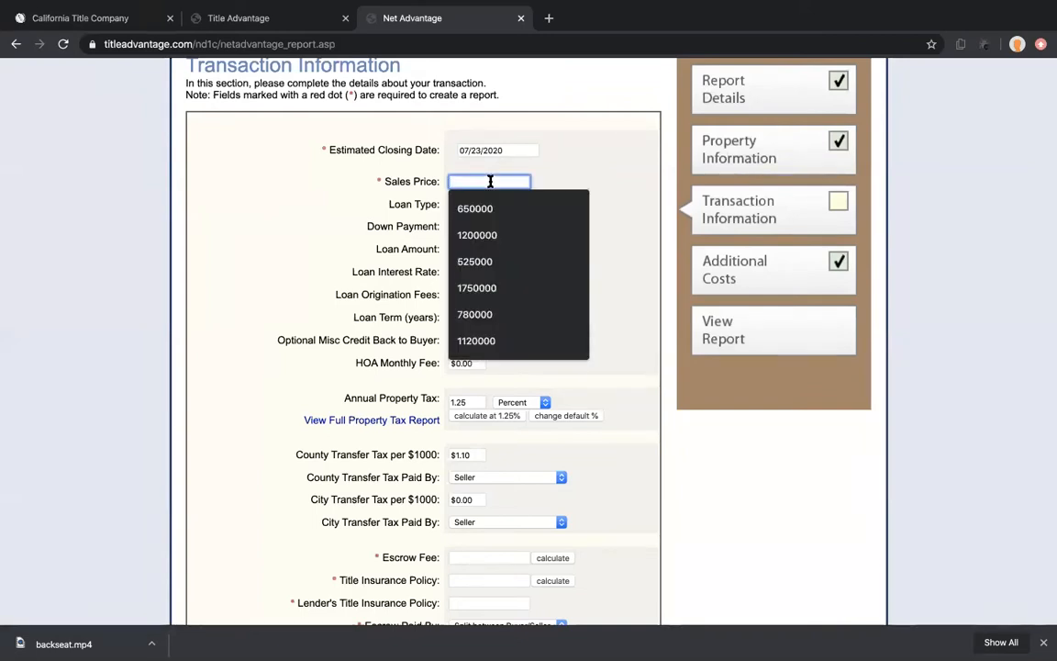
{"action": "type", "text": "960000"}
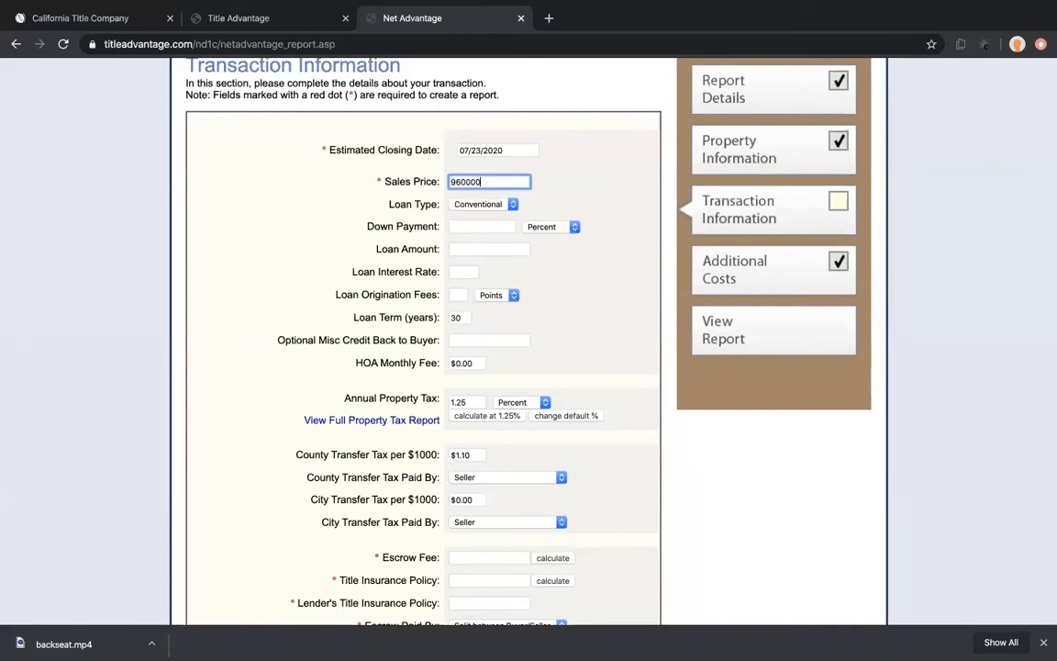
{"action": "left_click", "coordinate": [474, 226]}
{"action": "scroll", "coordinate": [536, 307], "scroll_direction": "down", "scroll_amount": 2}
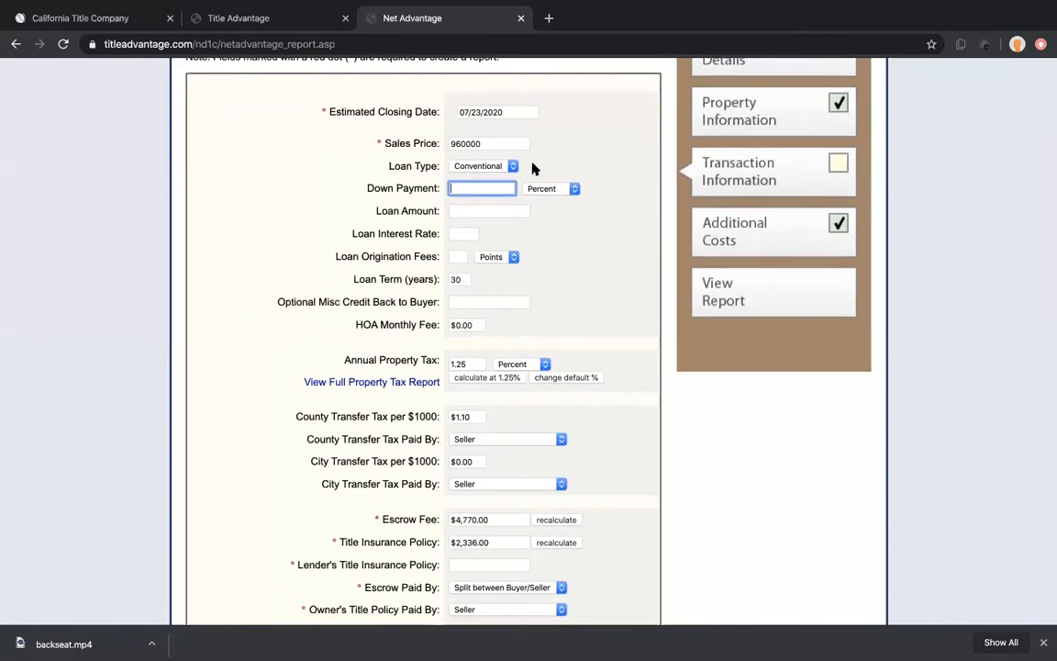
{"action": "scroll", "coordinate": [519, 460], "scroll_direction": "down", "scroll_amount": 2}
{"action": "scroll", "coordinate": [512, 466], "scroll_direction": "up", "scroll_amount": 1}
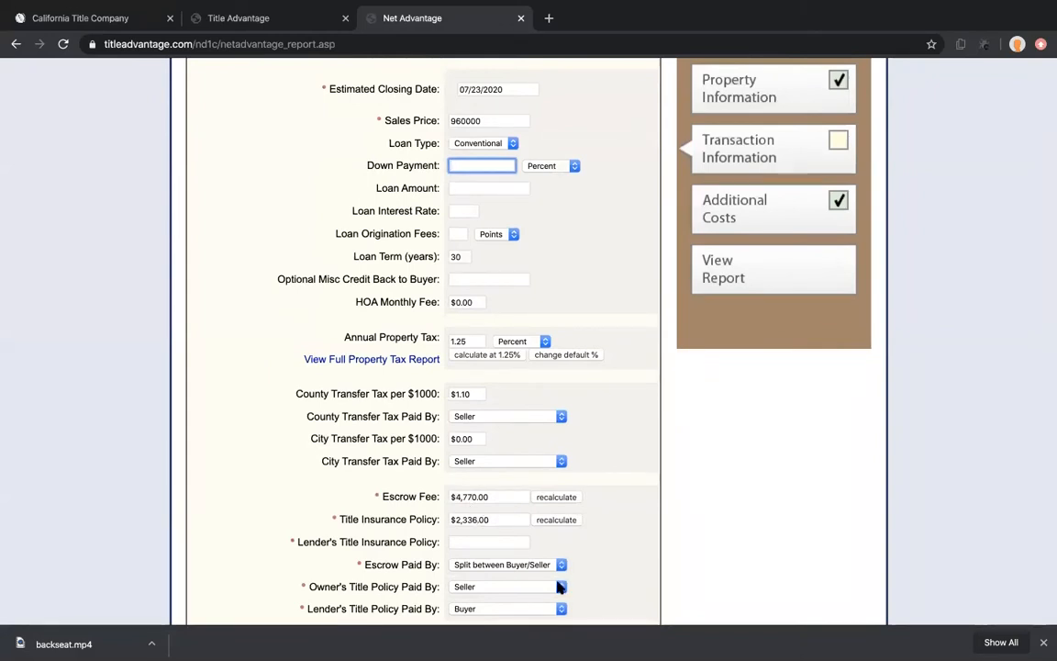
{"action": "scroll", "coordinate": [590, 472], "scroll_direction": "up", "scroll_amount": 1}
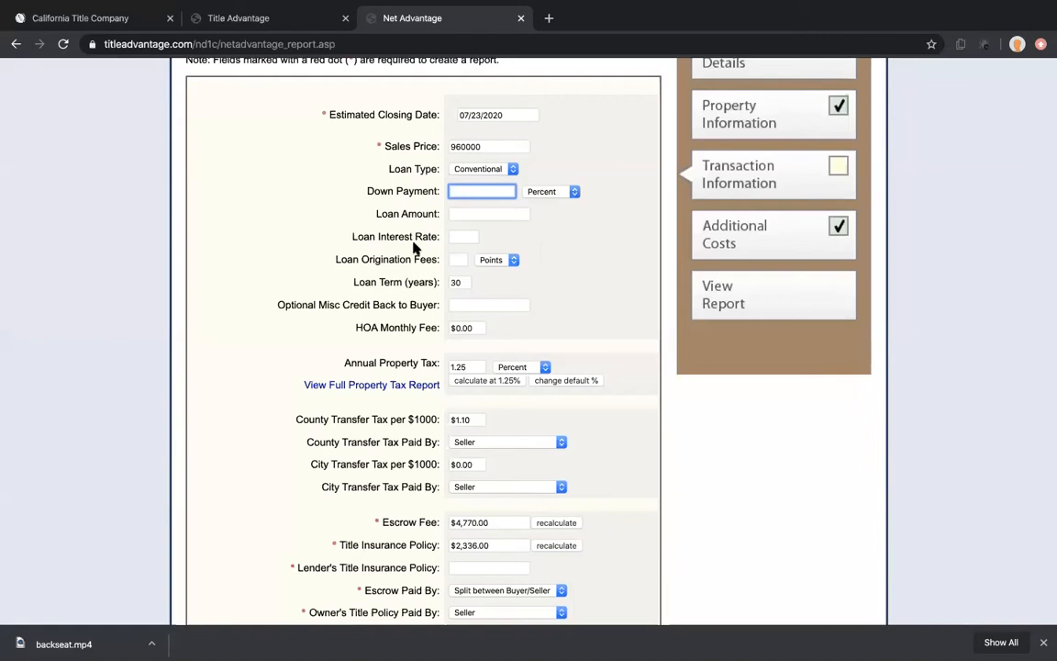
{"action": "type", "text": "2"}
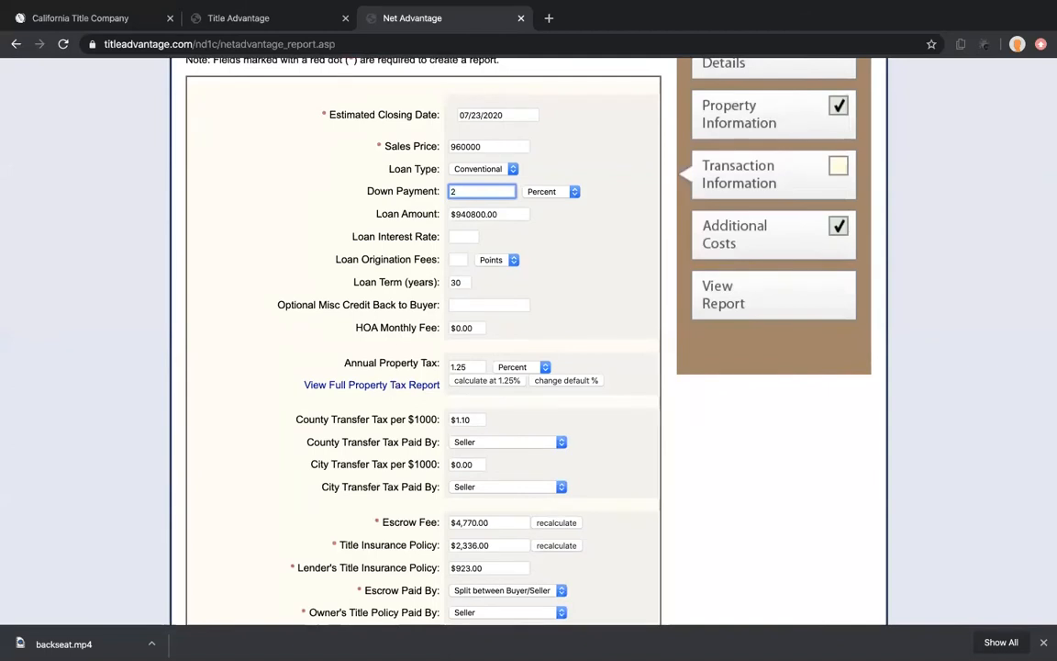
{"action": "type", "text": "0"}
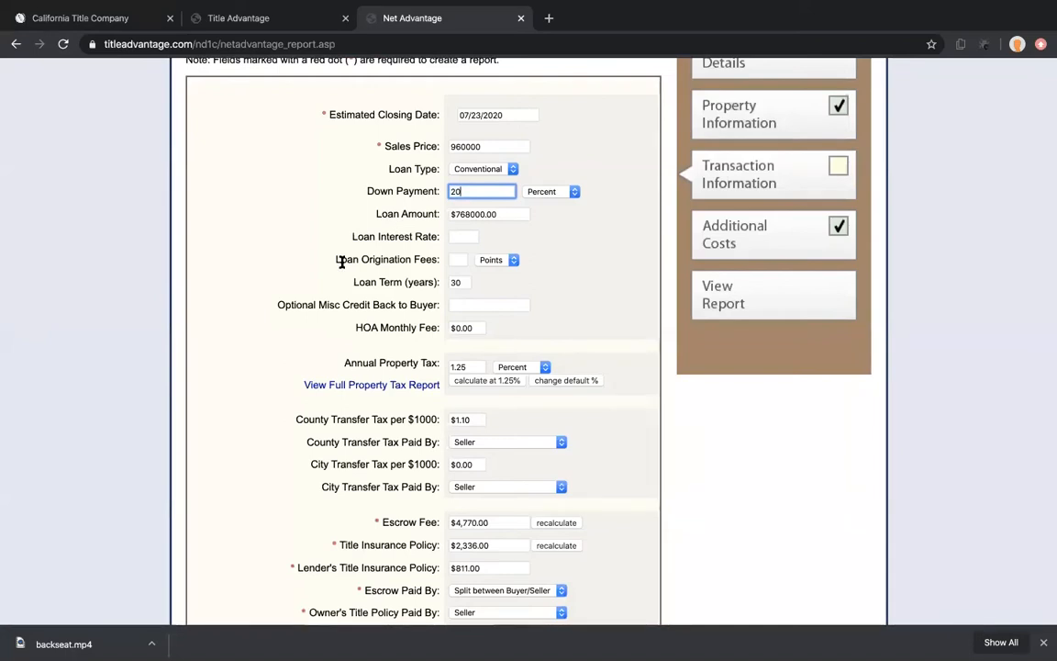
{"action": "scroll", "coordinate": [342, 262], "scroll_direction": "up", "scroll_amount": 3}
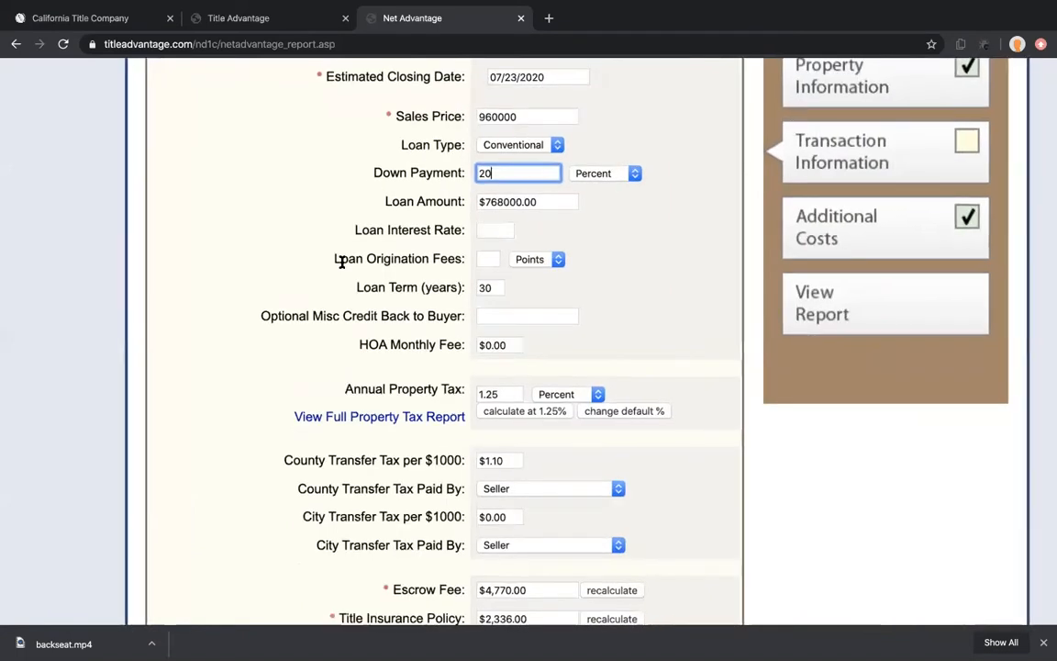
{"action": "type", "text": "00"}
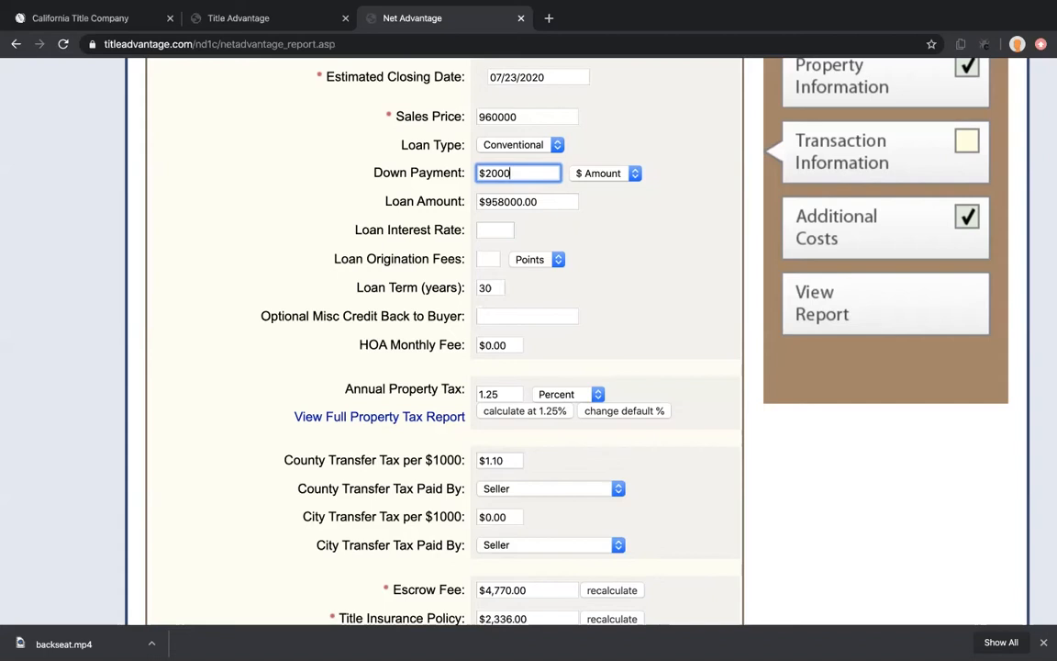
{"action": "type", "text": "000"}
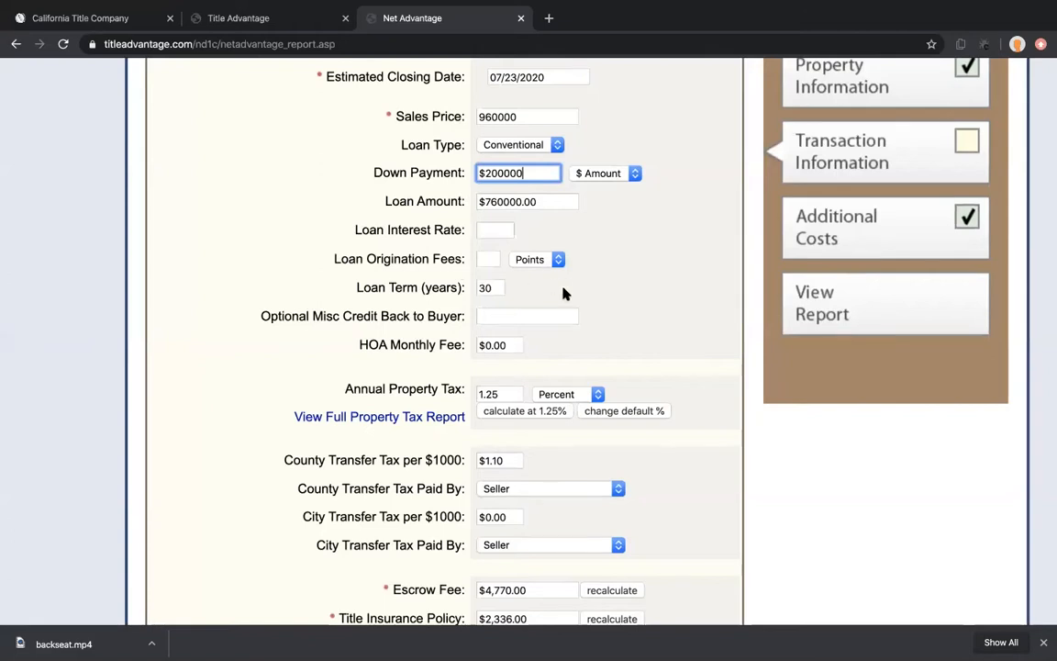
{"action": "left_click", "coordinate": [496, 231]}
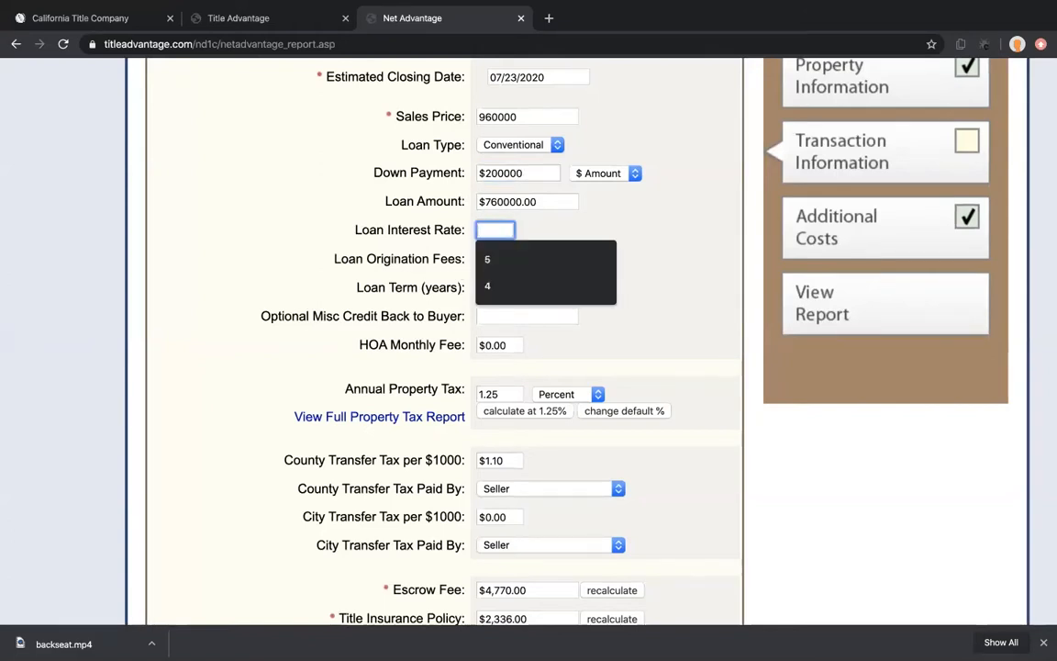
Step: Set the loan interest rate to 4 and review the misc credit and annual property tax labels
{"action": "type", "text": "4"}
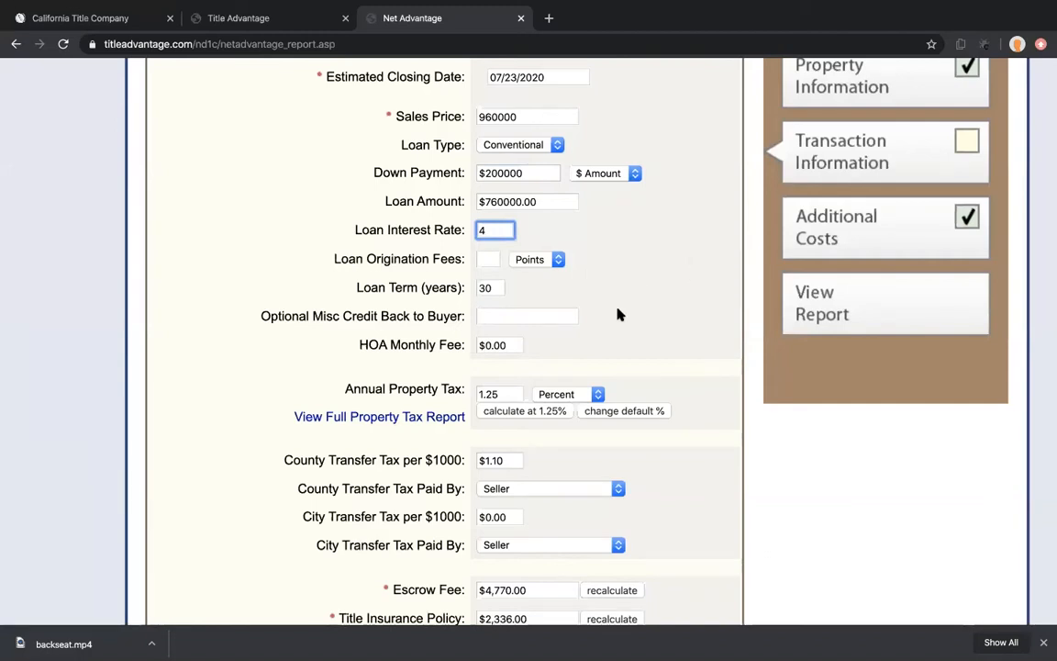
{"action": "scroll", "coordinate": [619, 312], "scroll_direction": "down", "scroll_amount": 1}
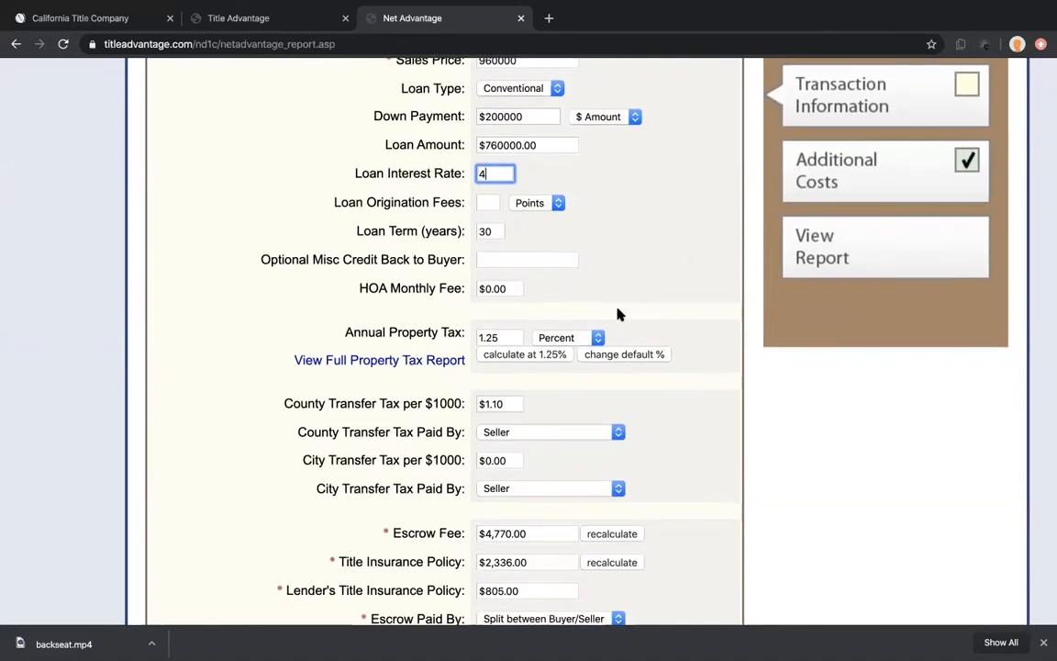
{"action": "scroll", "coordinate": [619, 314], "scroll_direction": "down", "scroll_amount": 1}
{"action": "left_click_drag", "start_coordinate": [261, 229], "coordinate": [381, 230]}
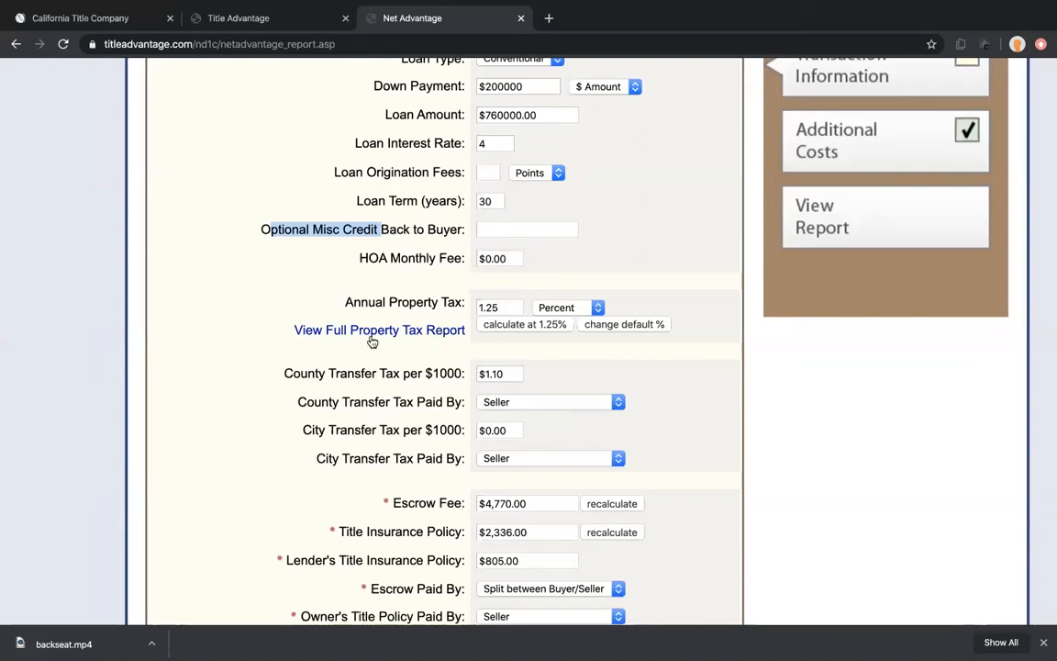
{"action": "scroll", "coordinate": [281, 387], "scroll_direction": "down", "scroll_amount": 2}
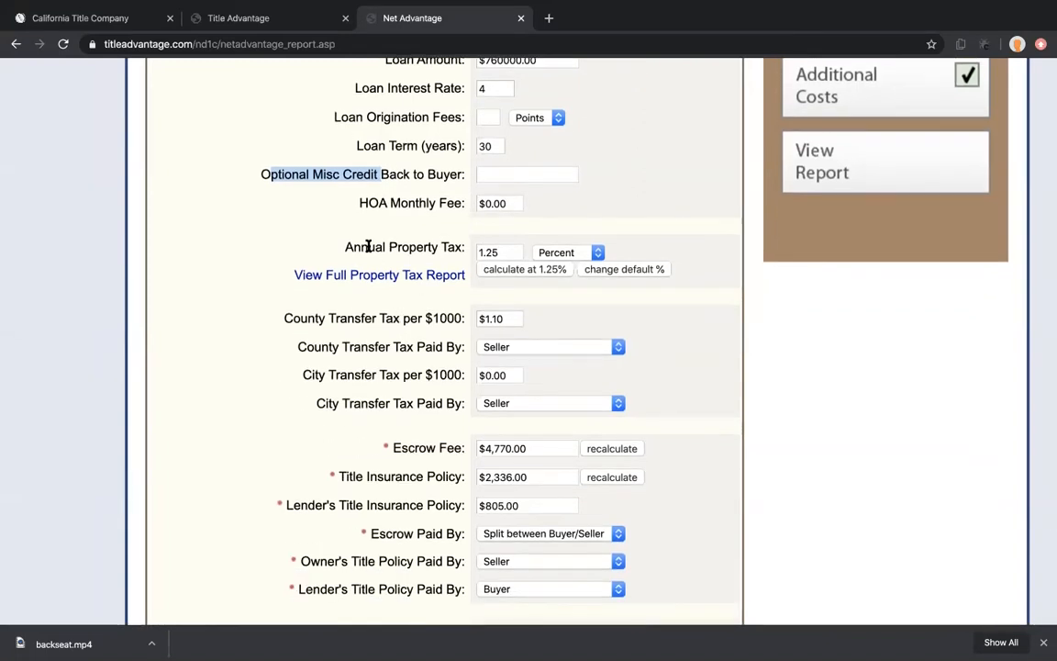
{"action": "left_click", "coordinate": [367, 246]}
{"action": "double_click", "coordinate": [368, 246]}
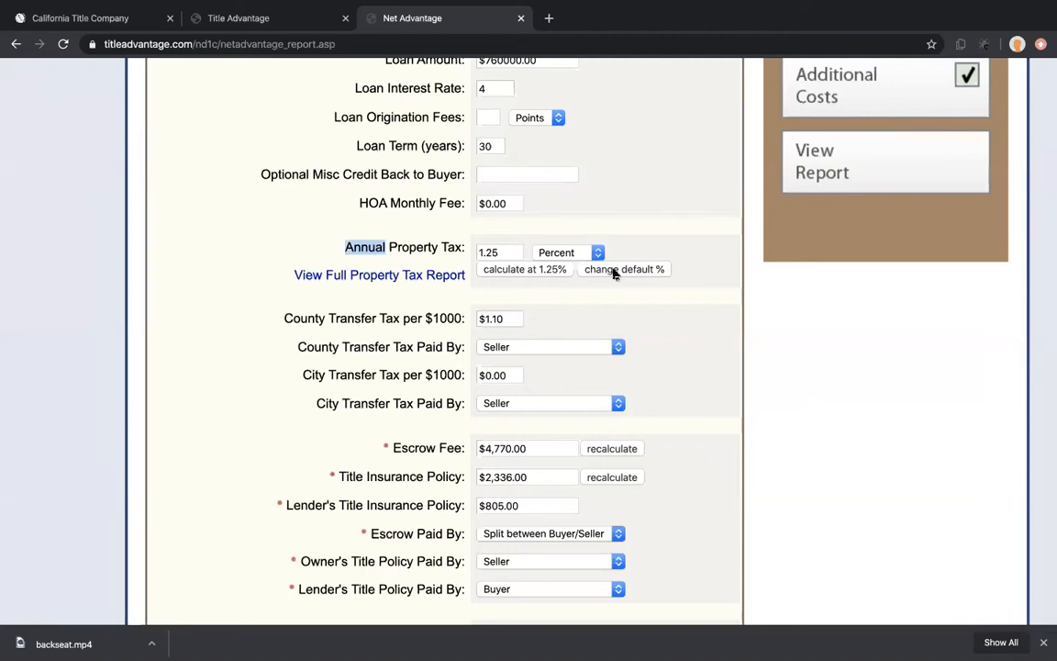
Step: Replace the 1.25 default property tax rate with 1.13, making annual tax $10848
{"action": "left_click", "coordinate": [647, 270]}
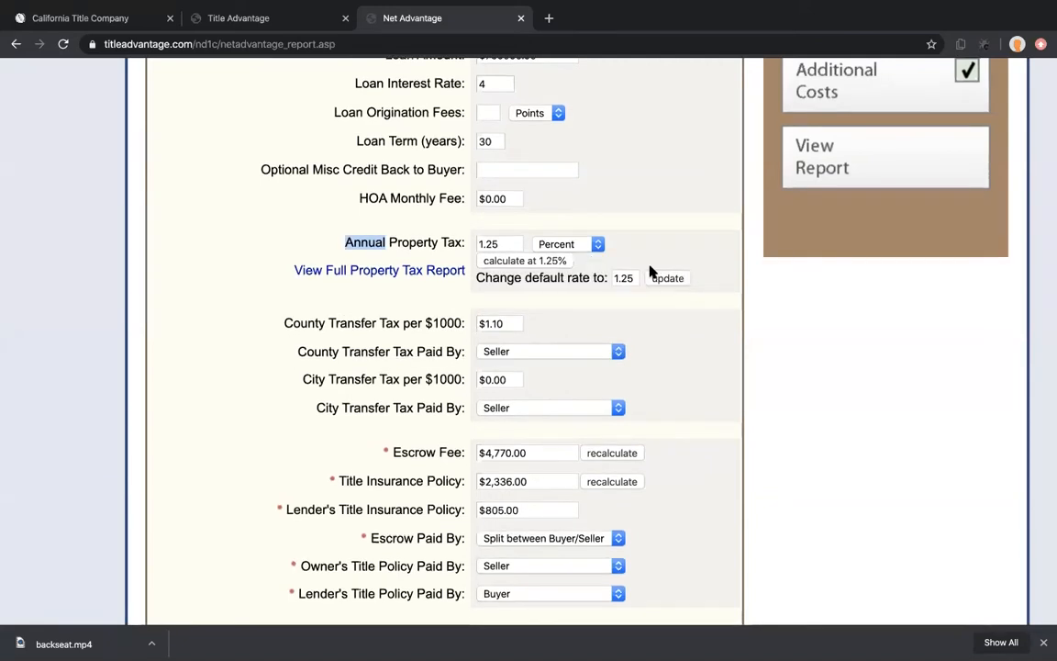
{"action": "left_click", "coordinate": [502, 244]}
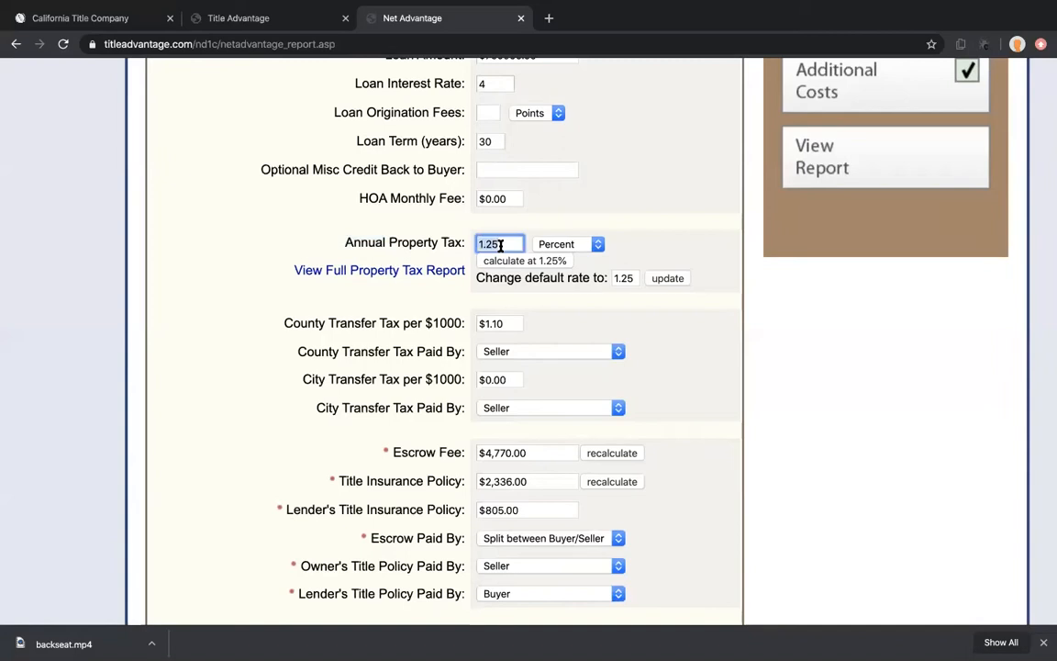
{"action": "double_click", "coordinate": [632, 277]}
{"action": "type", "text": "1.13"}
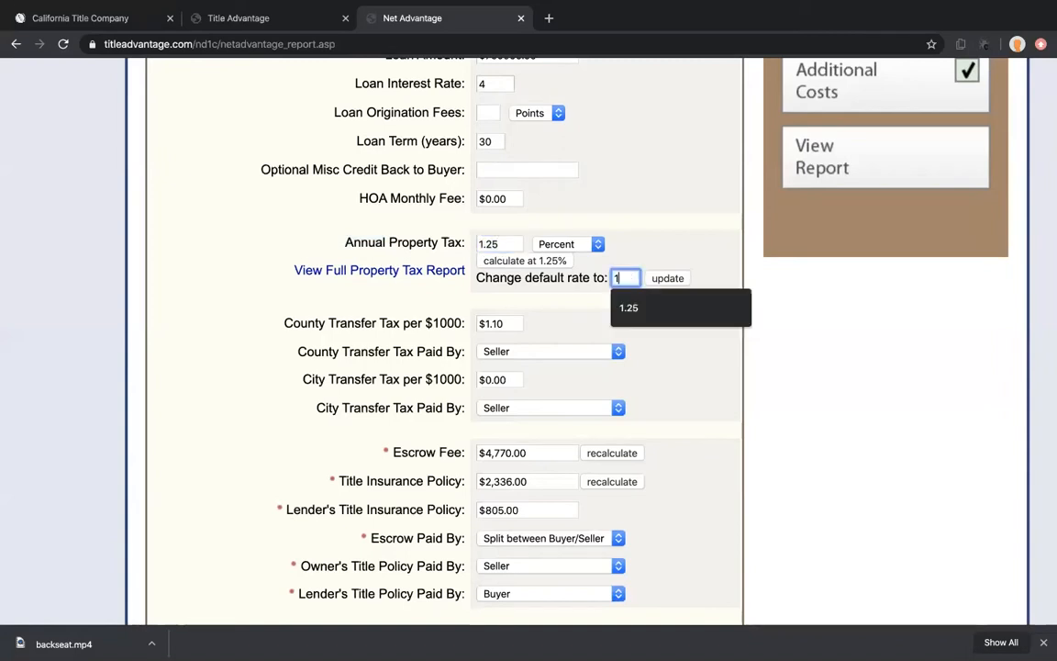
{"action": "left_click", "coordinate": [669, 279]}
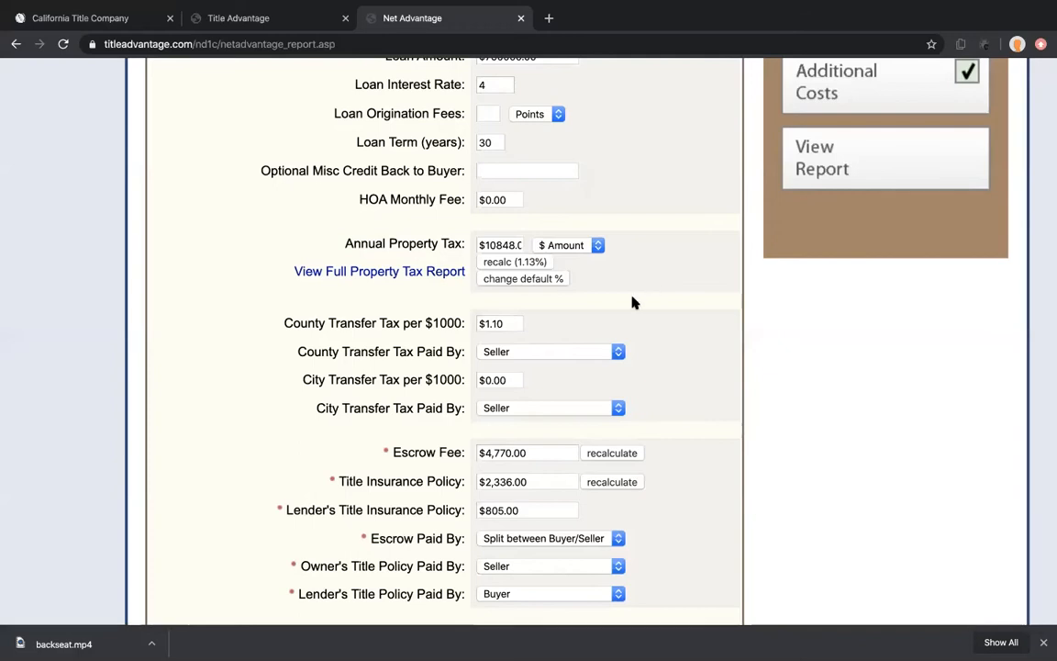
{"action": "scroll", "coordinate": [631, 295], "scroll_direction": "down", "scroll_amount": 2}
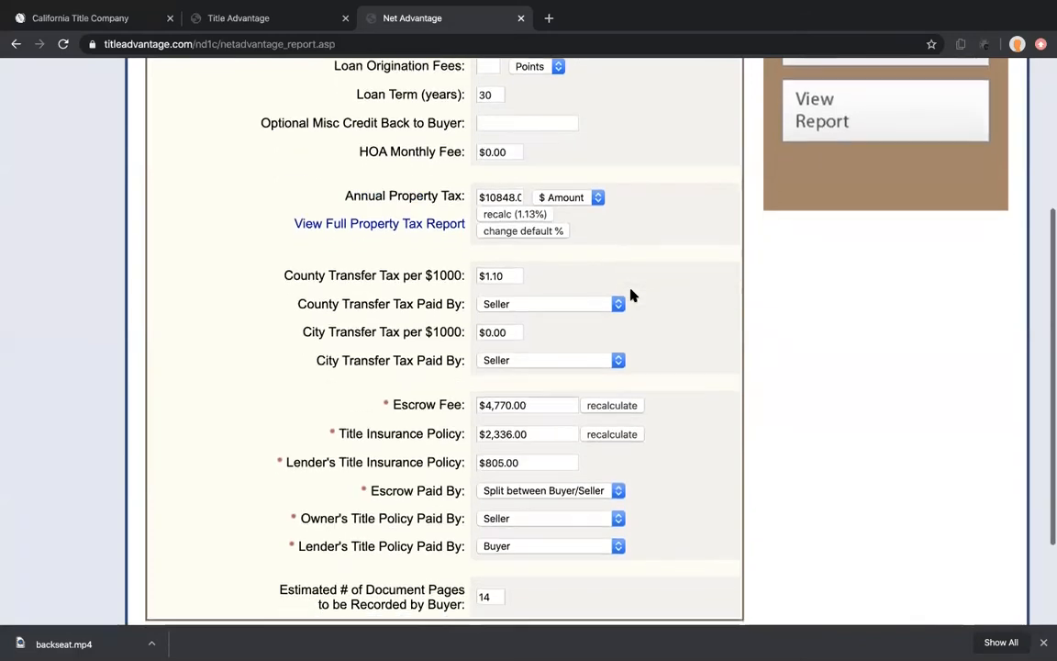
{"action": "scroll", "coordinate": [631, 296], "scroll_direction": "down", "scroll_amount": 1}
{"action": "scroll", "coordinate": [631, 295], "scroll_direction": "up", "scroll_amount": 1}
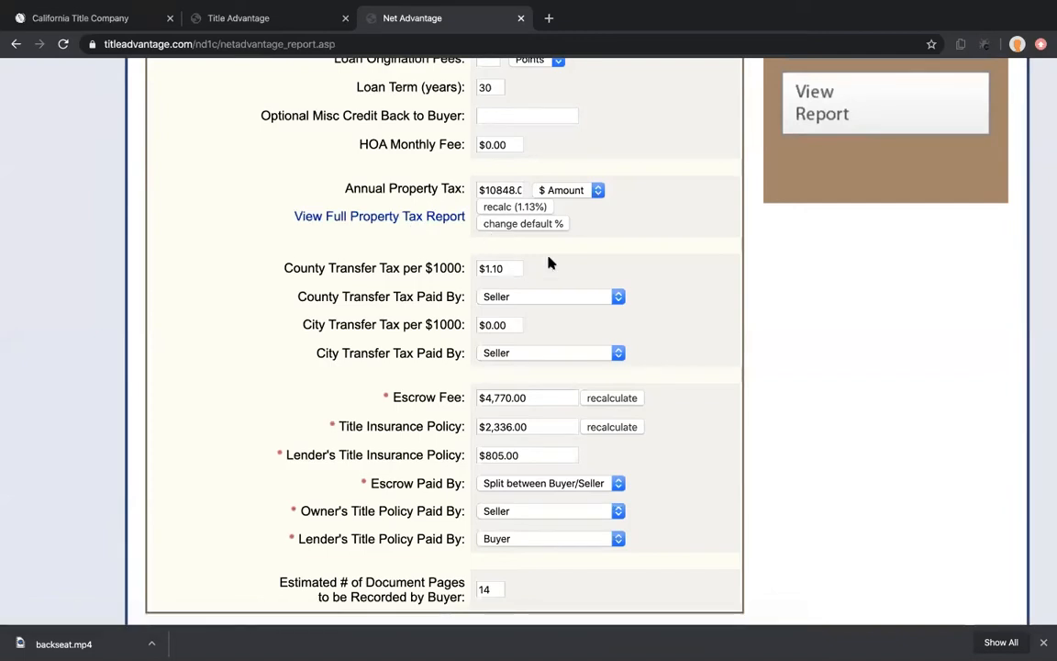
{"action": "scroll", "coordinate": [605, 292], "scroll_direction": "down", "scroll_amount": 1}
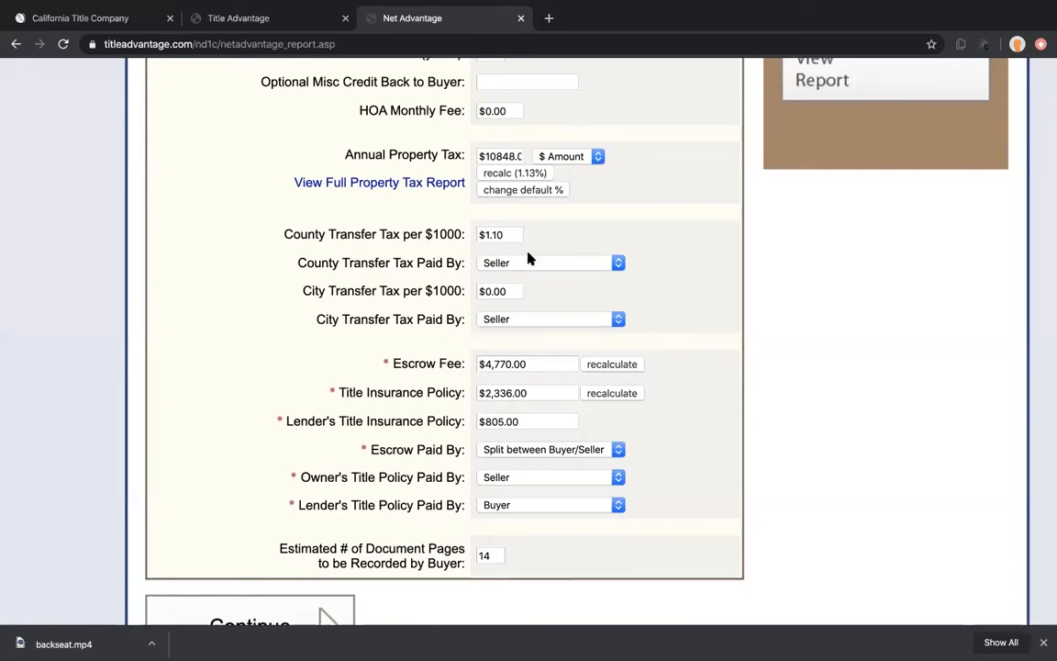
{"action": "scroll", "coordinate": [529, 259], "scroll_direction": "down", "scroll_amount": 1}
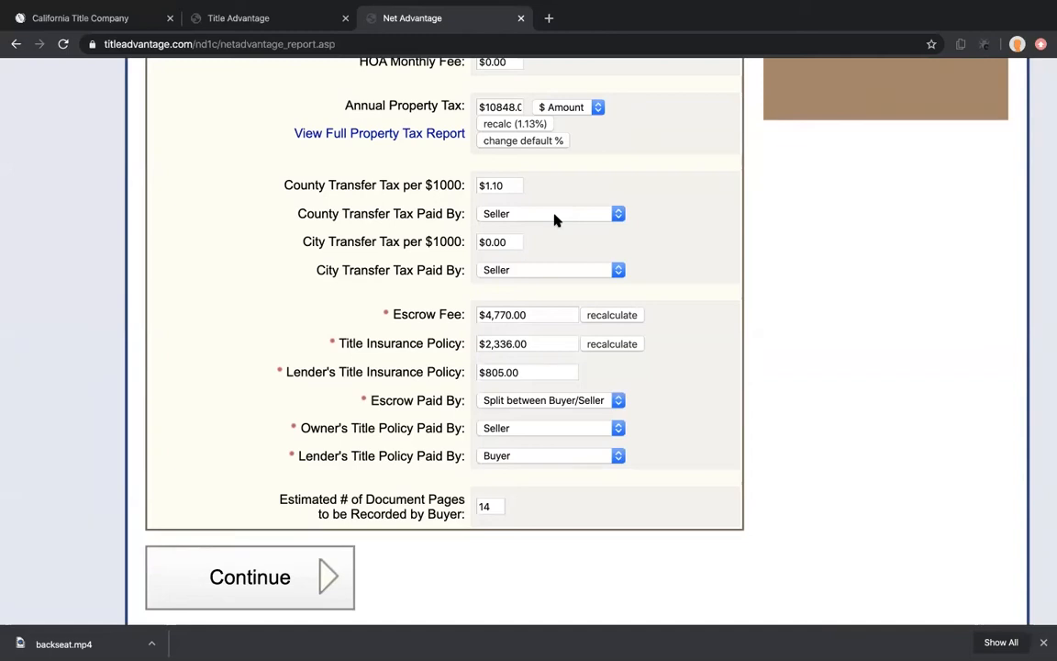
{"action": "scroll", "coordinate": [669, 319], "scroll_direction": "down", "scroll_amount": 2}
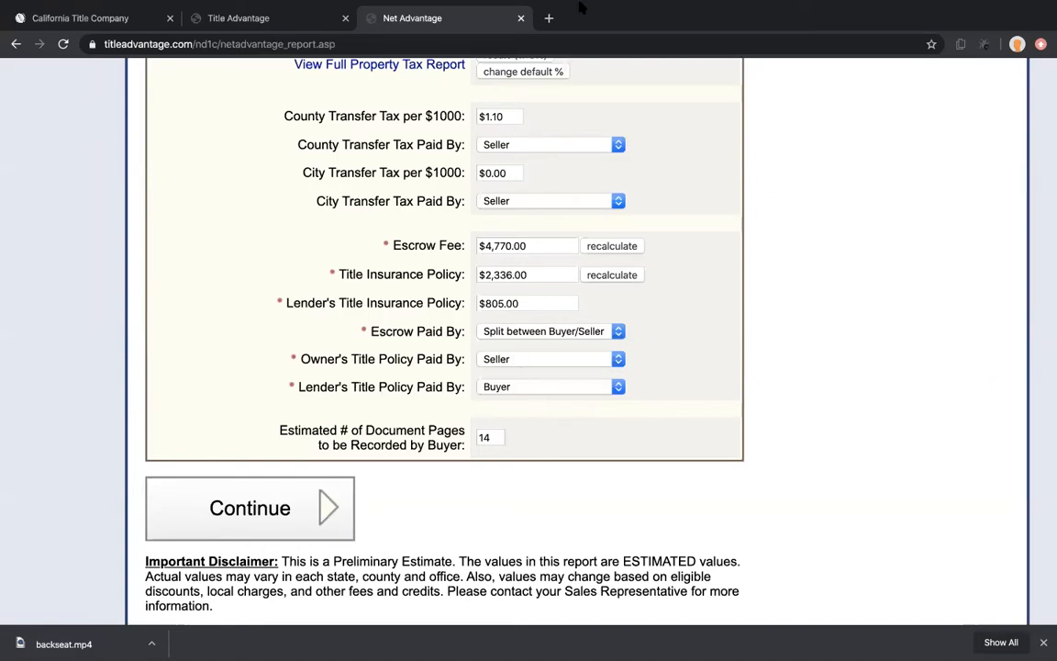
{"action": "mouse_move", "coordinate": [697, 2]}
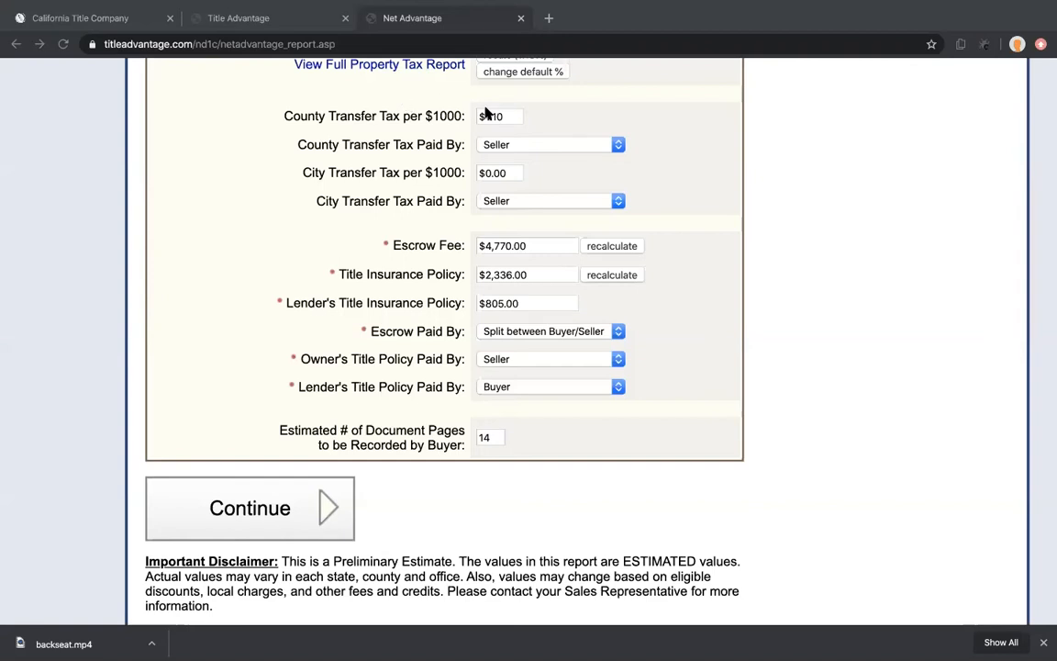
{"action": "scroll", "coordinate": [566, 193], "scroll_direction": "up", "scroll_amount": 1}
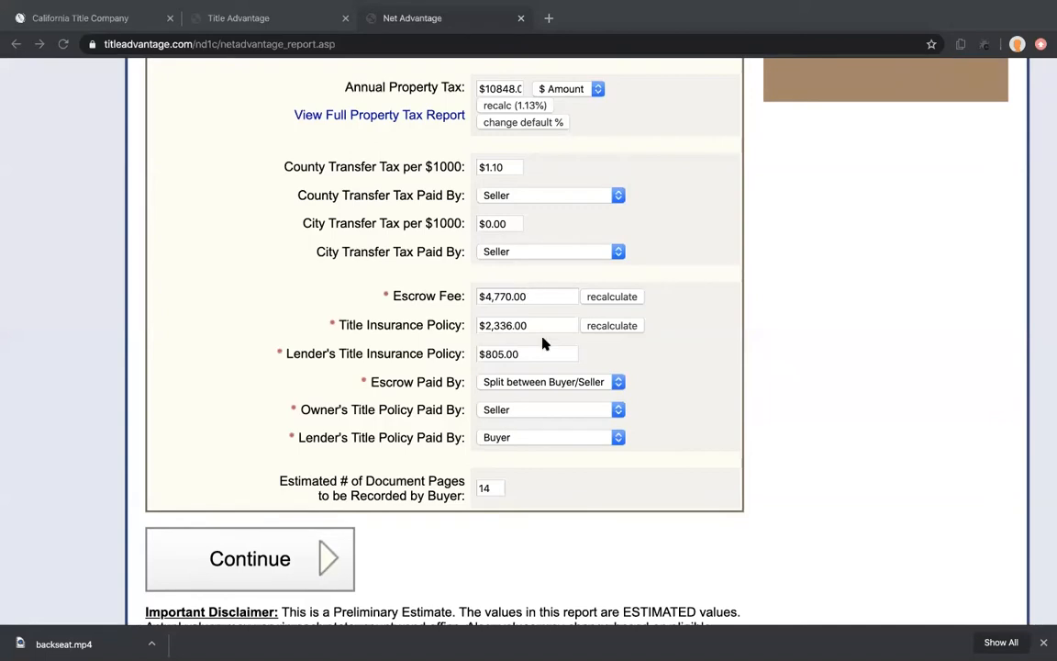
Step: Change the HOA monthly fee from $0.00 to 200 and continue to Additional Costs
{"action": "scroll", "coordinate": [322, 390], "scroll_direction": "up", "scroll_amount": 8}
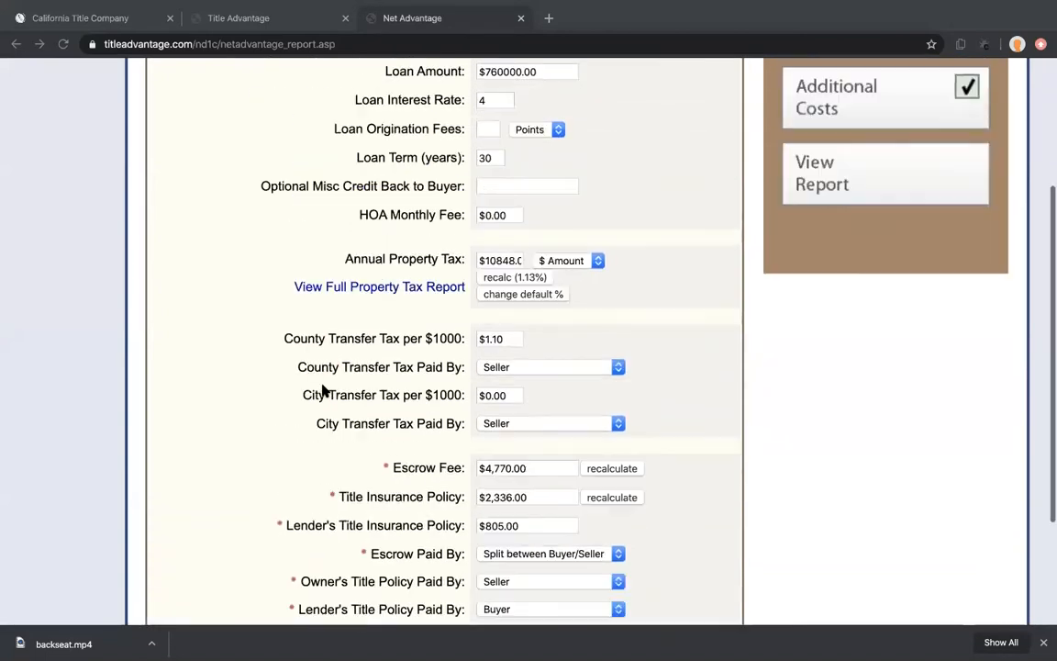
{"action": "scroll", "coordinate": [322, 391], "scroll_direction": "up", "scroll_amount": 1}
{"action": "scroll", "coordinate": [322, 391], "scroll_direction": "down", "scroll_amount": 1}
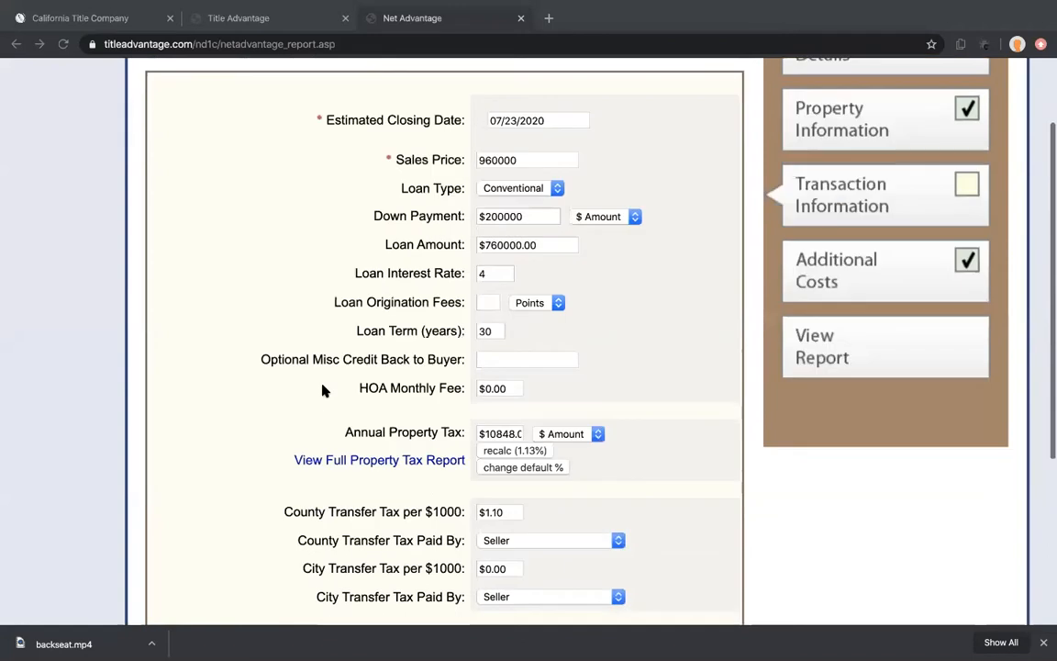
{"action": "scroll", "coordinate": [322, 390], "scroll_direction": "up", "scroll_amount": 1}
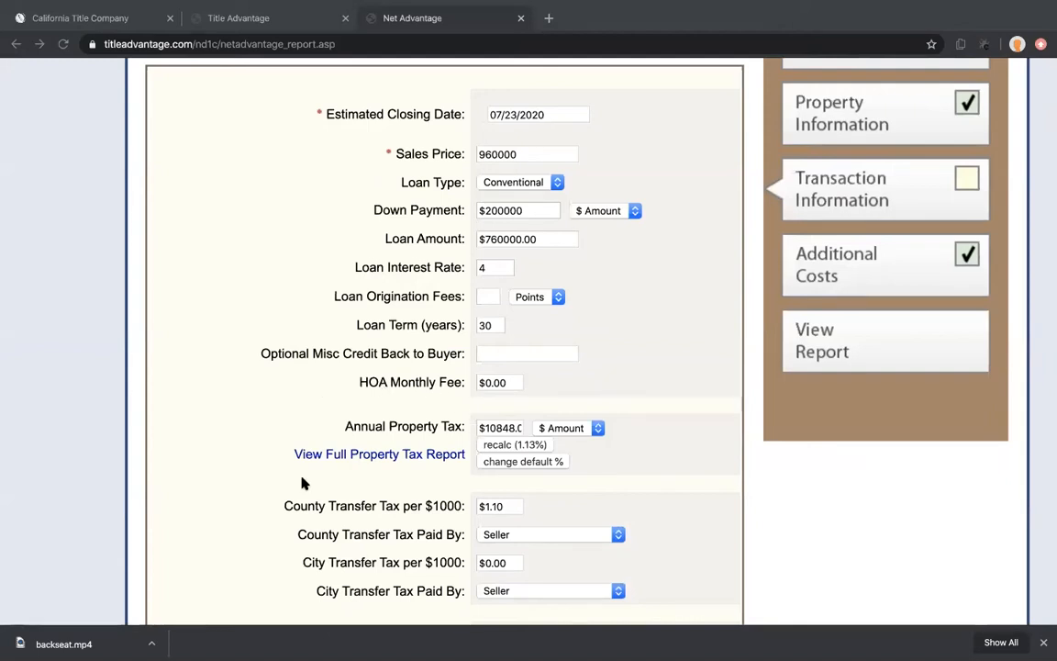
{"action": "scroll", "coordinate": [326, 476], "scroll_direction": "down", "scroll_amount": 2}
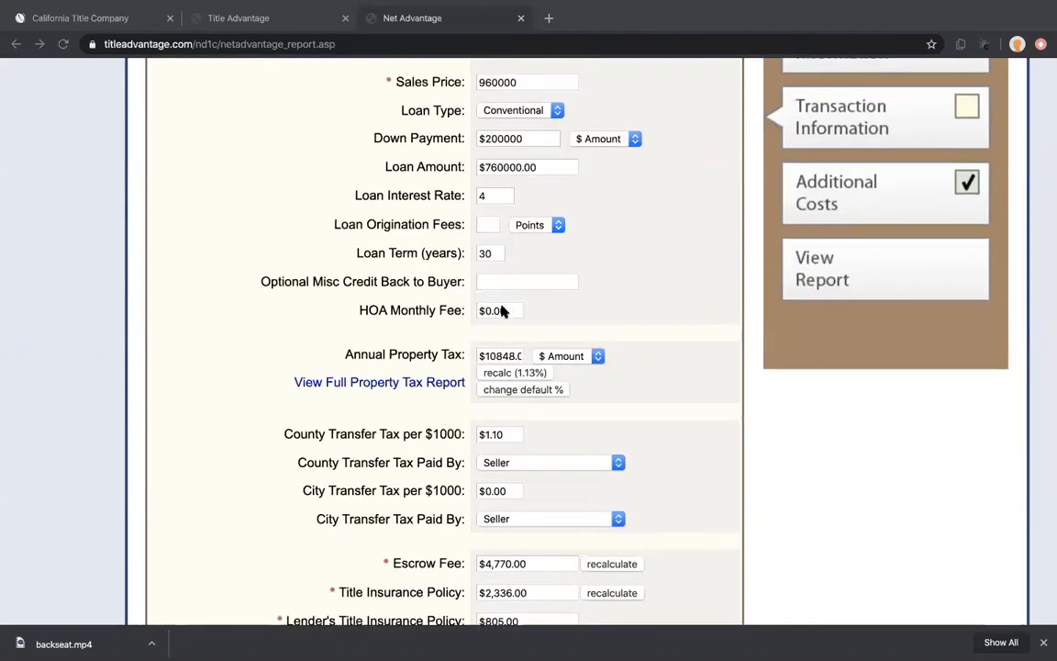
{"action": "left_click", "coordinate": [509, 310]}
{"action": "key", "text": "BackSpace"}
{"action": "key", "text": "BackSpace"}
{"action": "key", "text": "BackSpace"}
{"action": "key", "text": "BackSpace"}
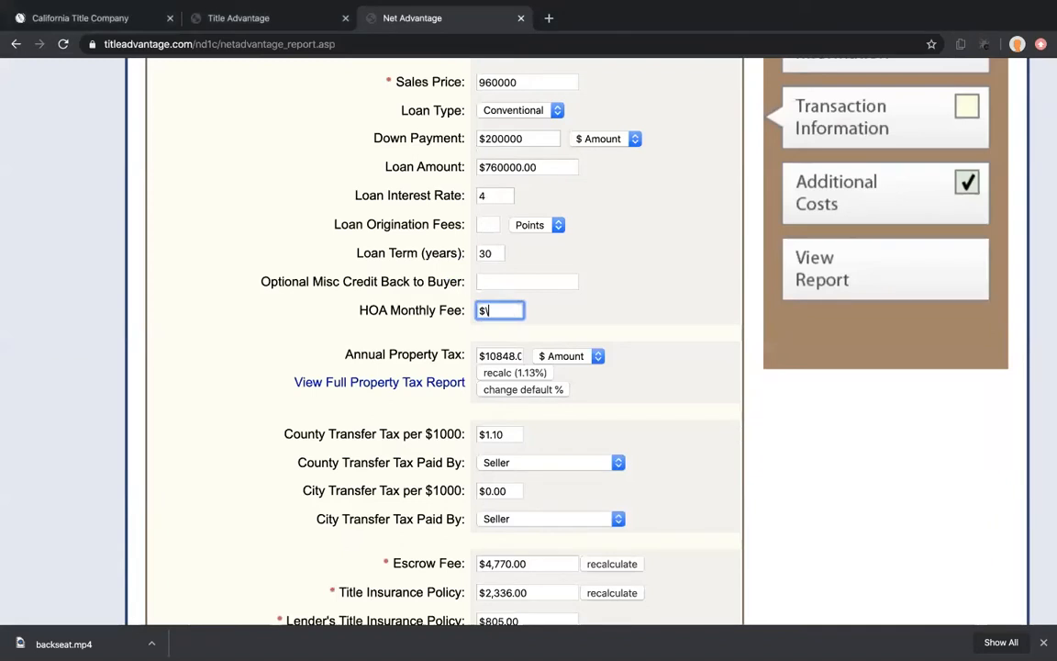
{"action": "key", "text": "BackSpace"}
{"action": "type", "text": "200"}
{"action": "scroll", "coordinate": [156, 402], "scroll_direction": "down", "scroll_amount": 5}
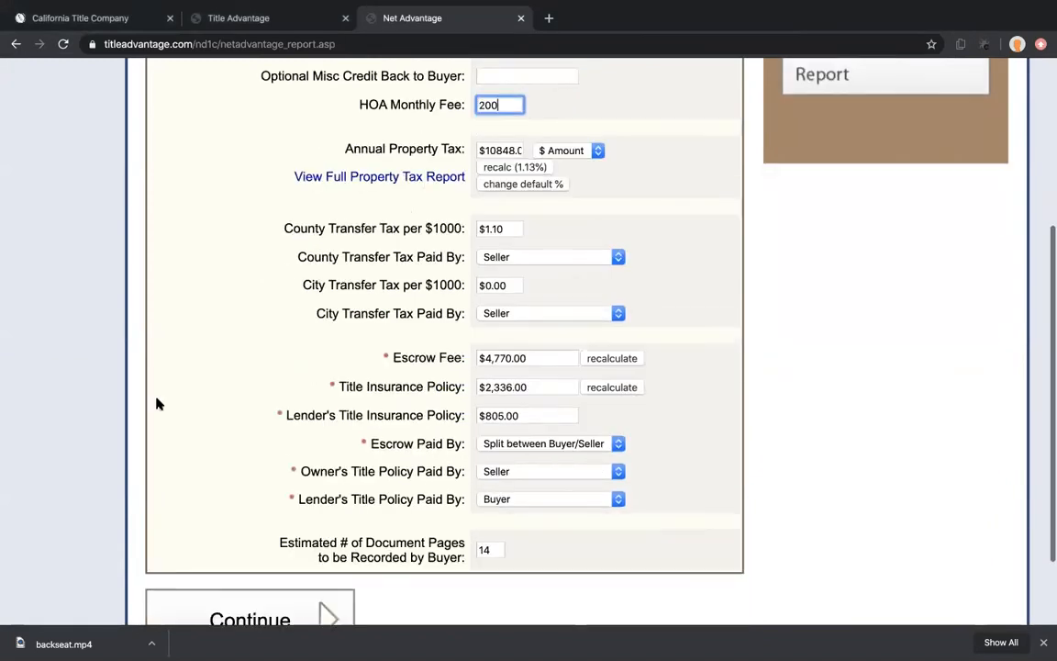
{"action": "scroll", "coordinate": [183, 440], "scroll_direction": "down", "scroll_amount": 2}
{"action": "left_click", "coordinate": [208, 520]}
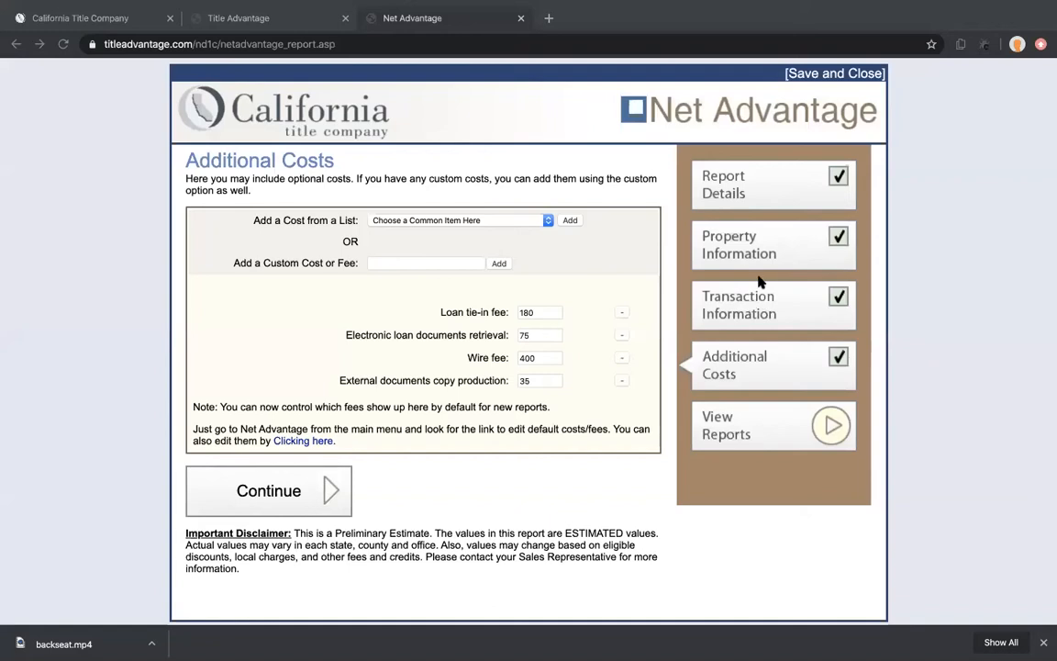
{"action": "scroll", "coordinate": [760, 282], "scroll_direction": "up", "scroll_amount": 5}
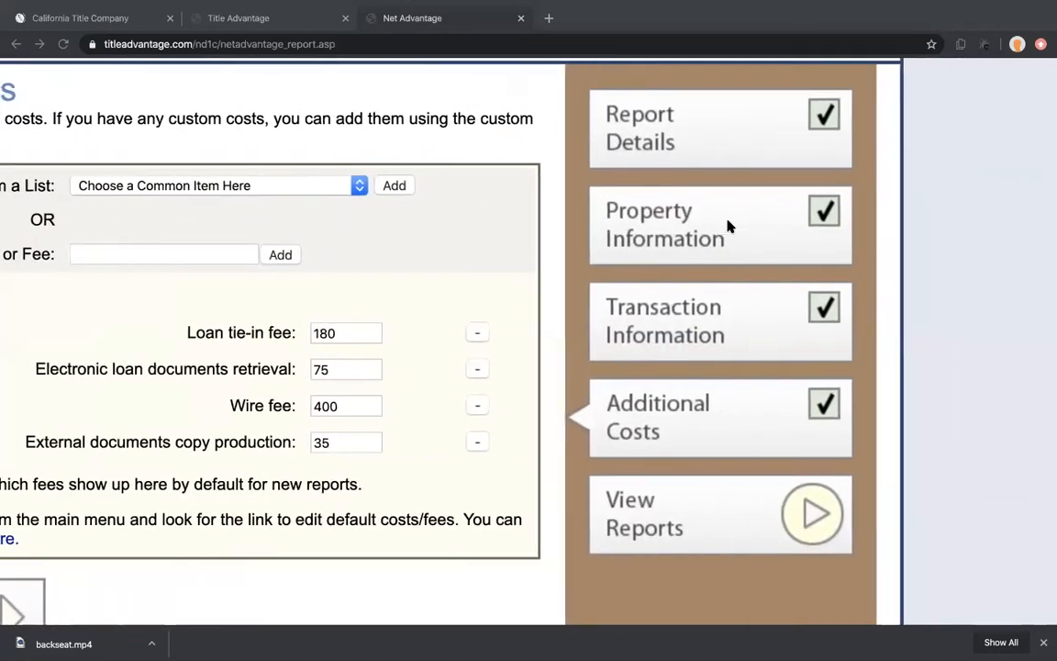
{"action": "scroll", "coordinate": [731, 227], "scroll_direction": "right", "scroll_amount": 1}
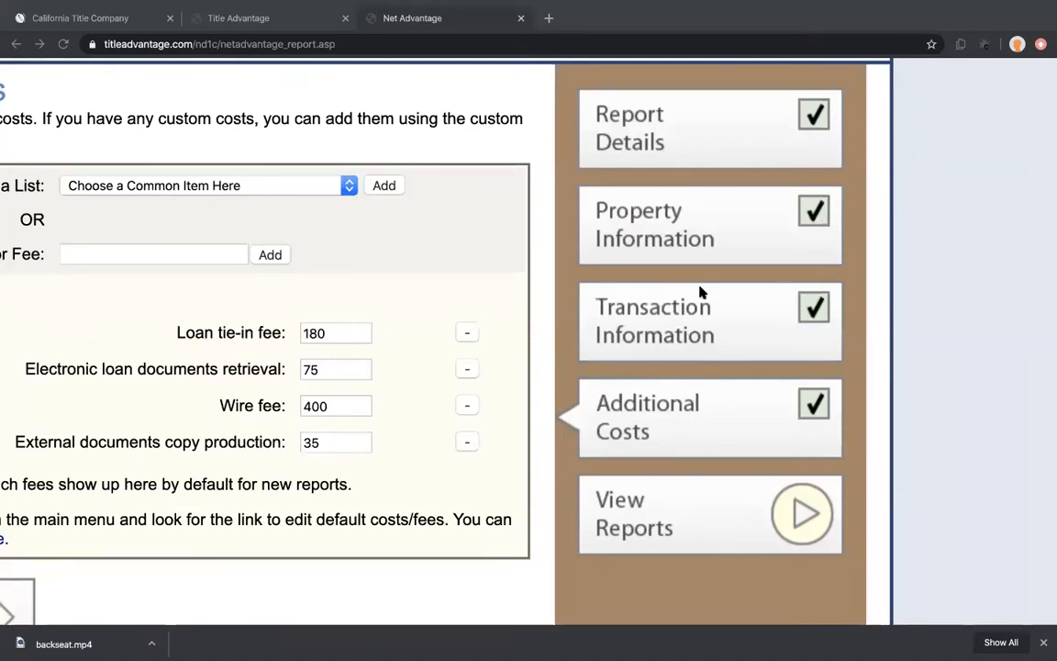
{"action": "scroll", "coordinate": [408, 364], "scroll_direction": "left", "scroll_amount": 3}
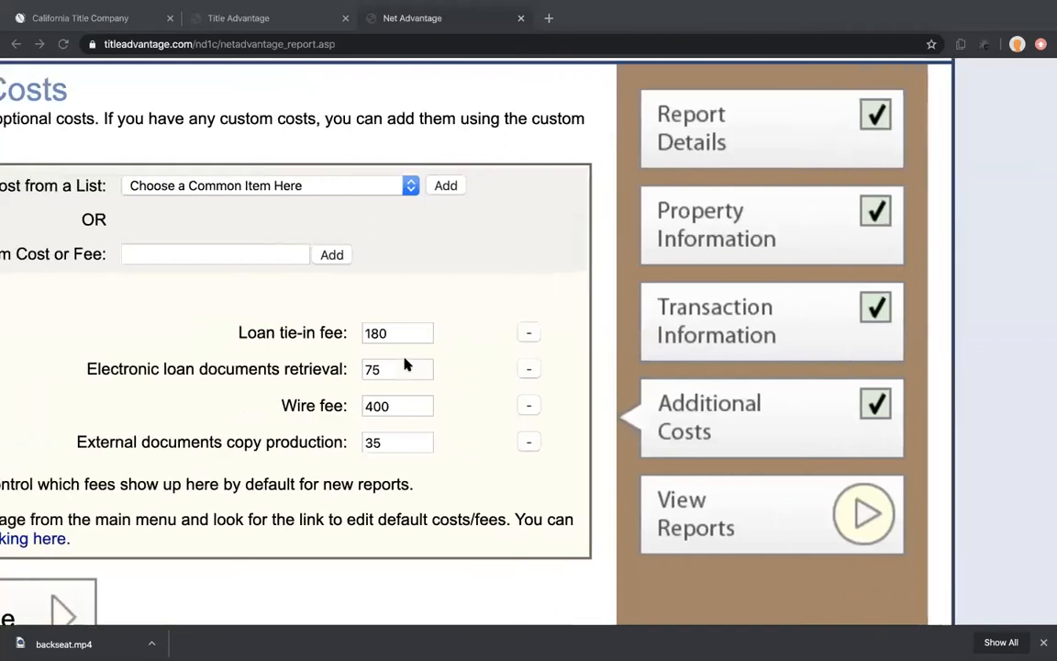
{"action": "scroll", "coordinate": [407, 365], "scroll_direction": "down", "scroll_amount": 5}
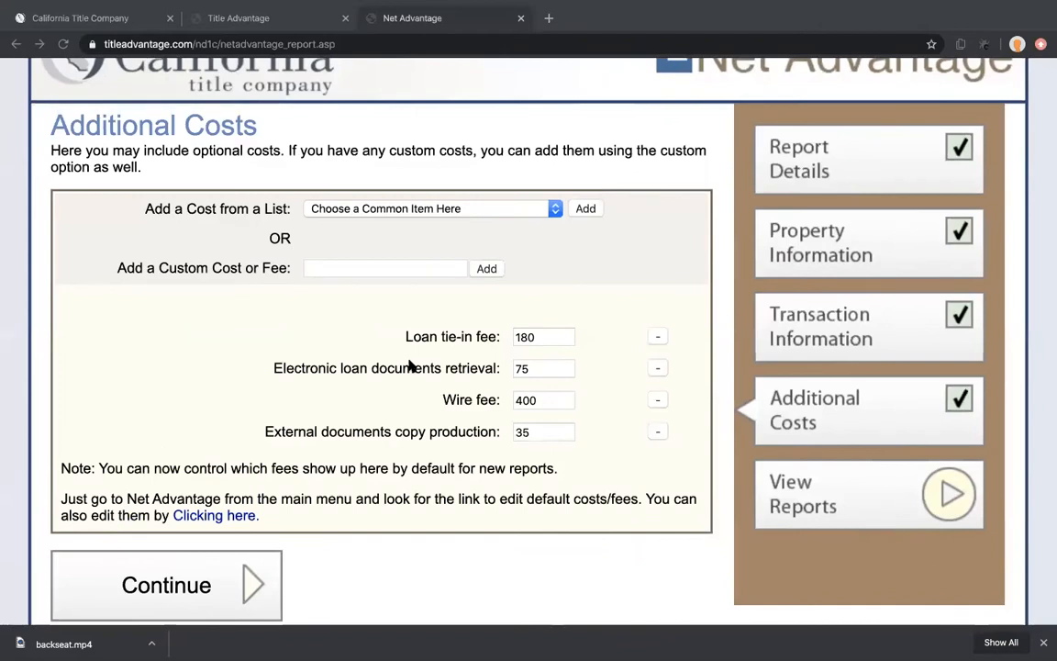
{"action": "scroll", "coordinate": [498, 346], "scroll_direction": "down", "scroll_amount": 1}
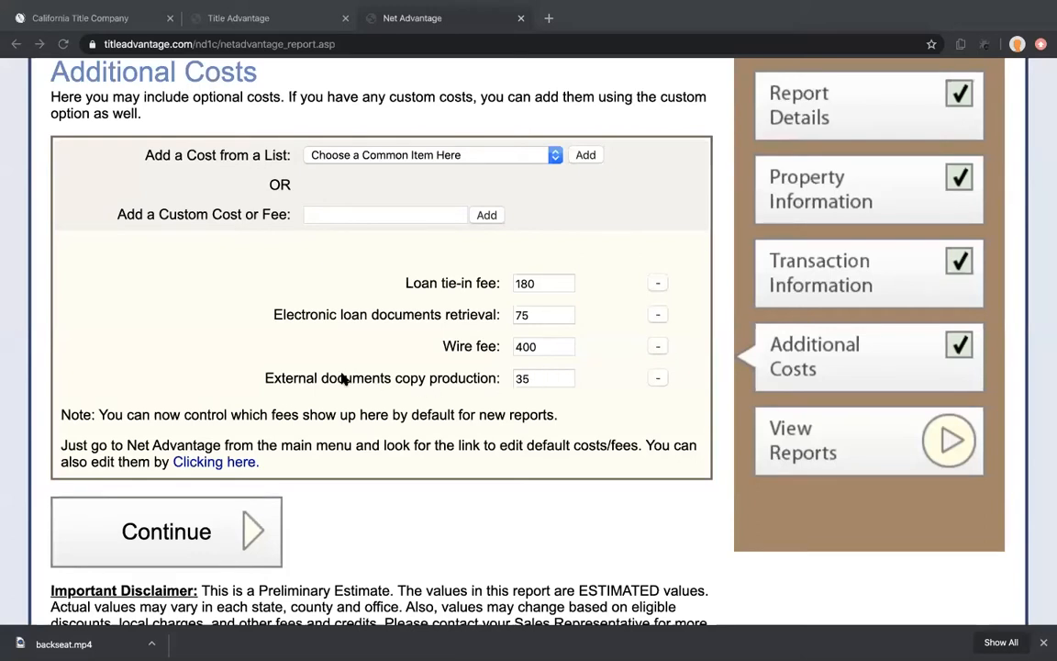
Step: Remove the External documents copy production fee from the additional costs
{"action": "left_click_drag", "start_coordinate": [323, 377], "coordinate": [479, 383]}
{"action": "left_click", "coordinate": [479, 384]}
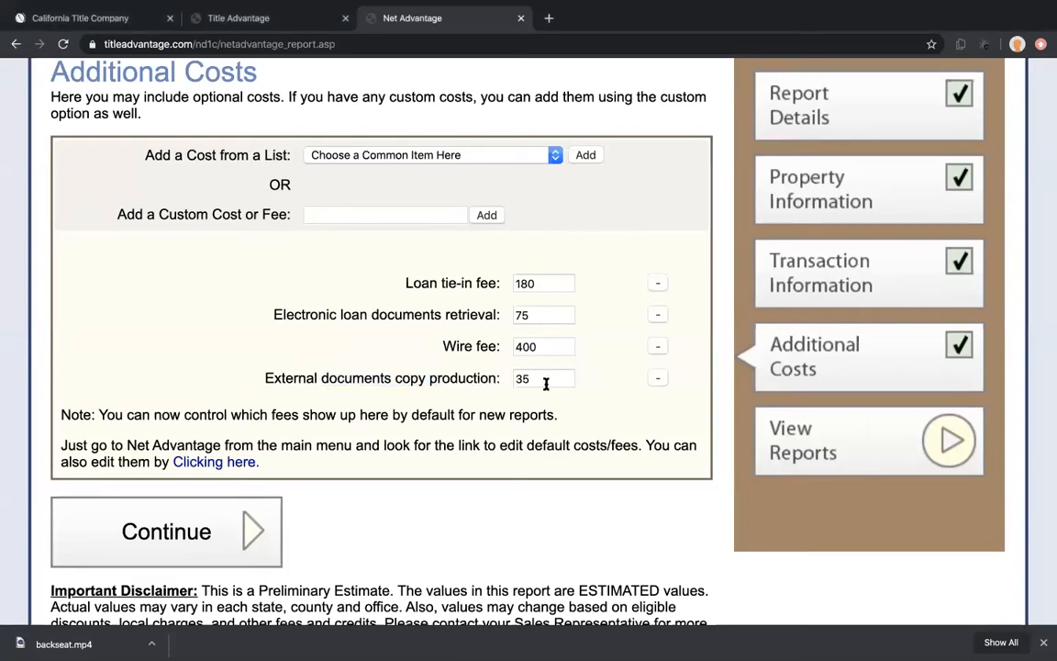
{"action": "left_click", "coordinate": [655, 378]}
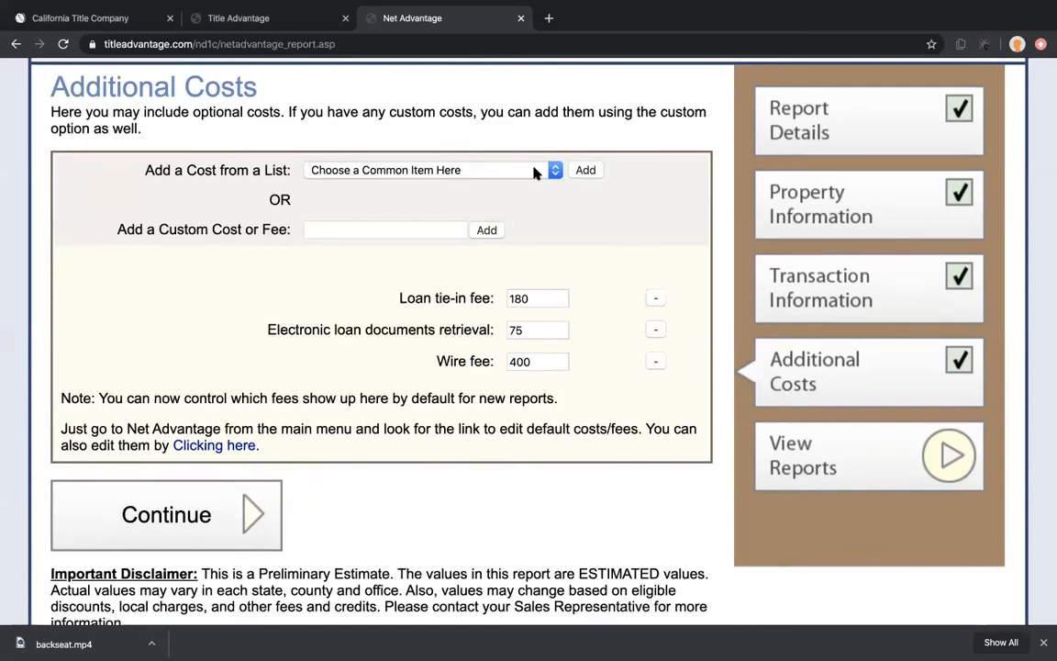
Step: Add Home Warranty at 600 and Well Inspection at 120 from the common costs list
{"action": "left_click", "coordinate": [459, 170]}
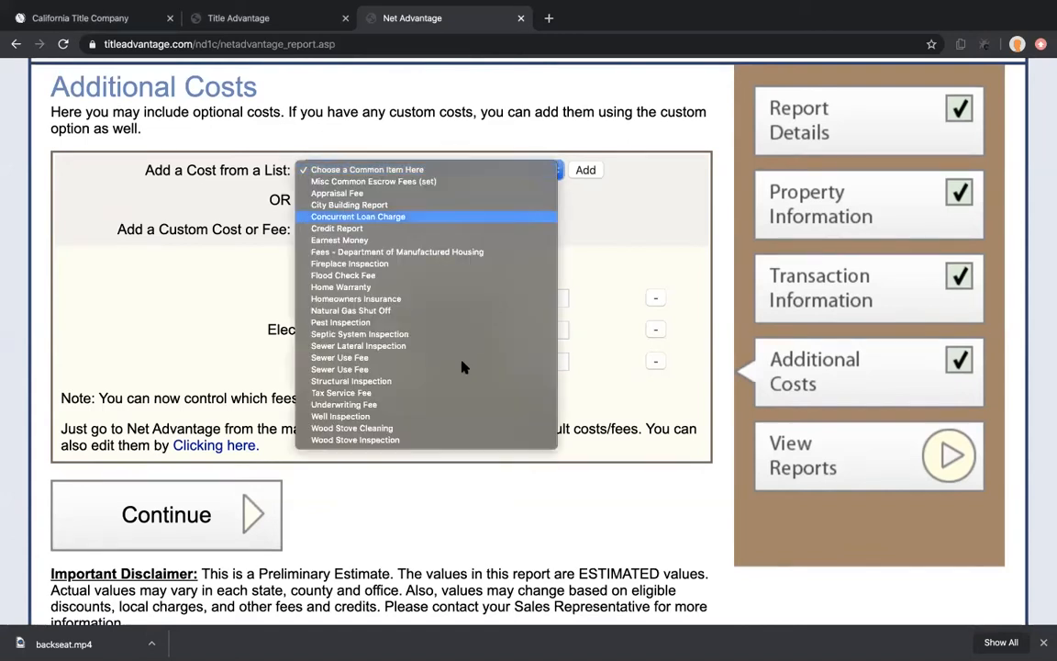
{"action": "left_click", "coordinate": [400, 289]}
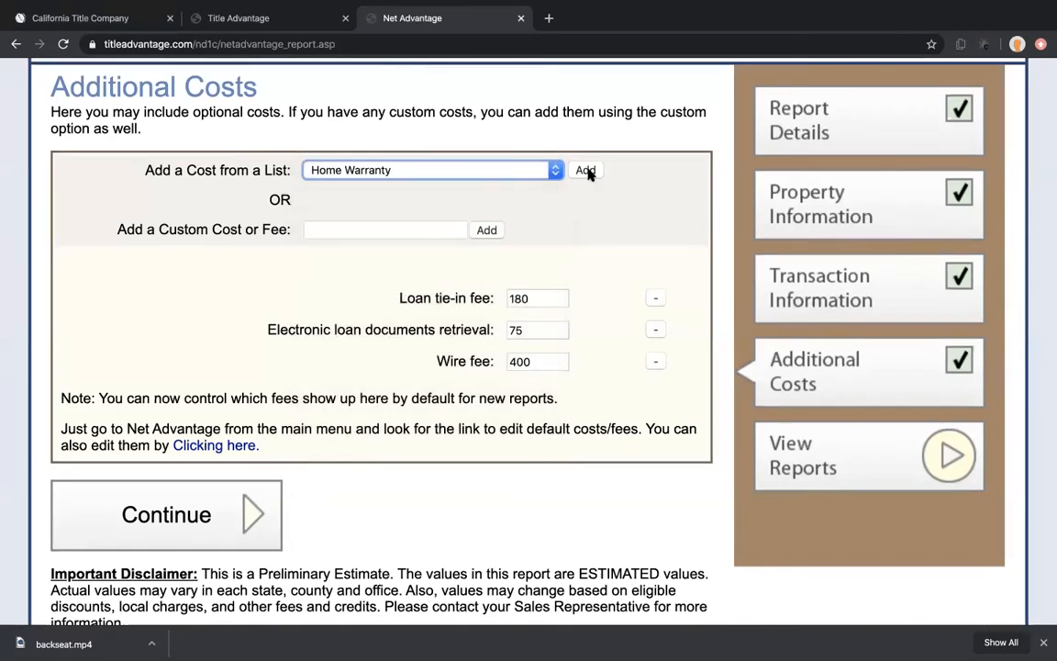
{"action": "left_click", "coordinate": [587, 171]}
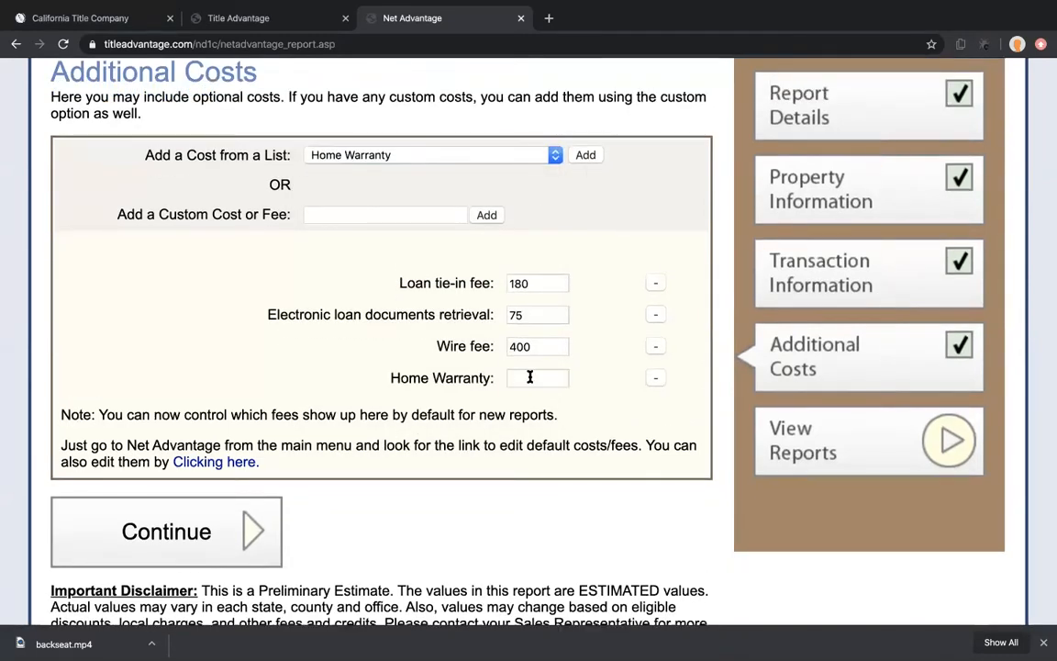
{"action": "left_click", "coordinate": [530, 377]}
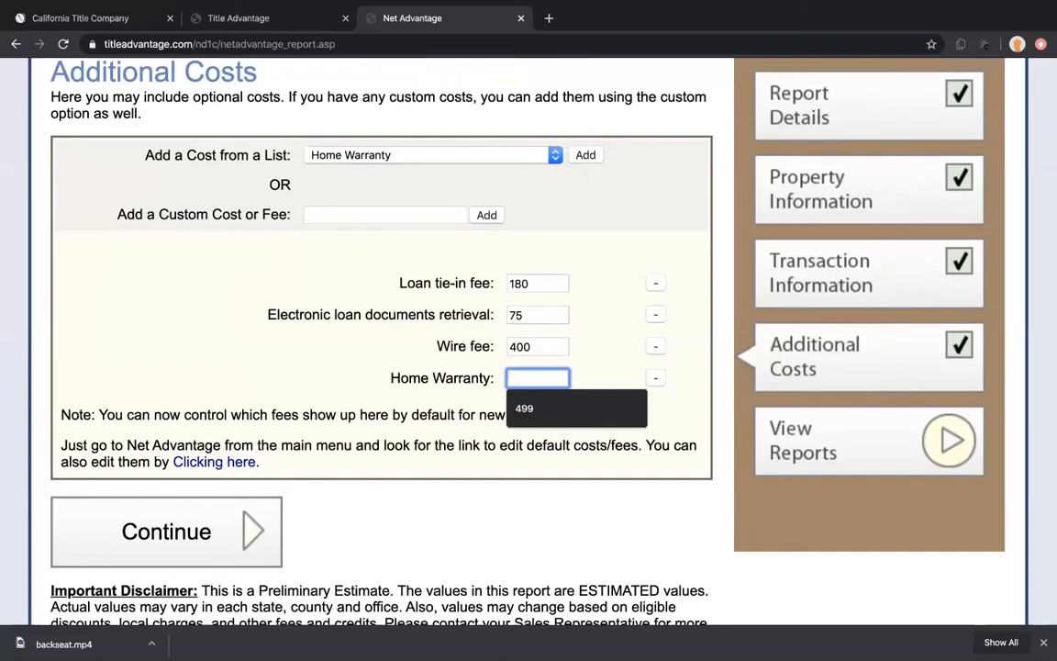
{"action": "type", "text": "600"}
{"action": "left_click", "coordinate": [554, 154]}
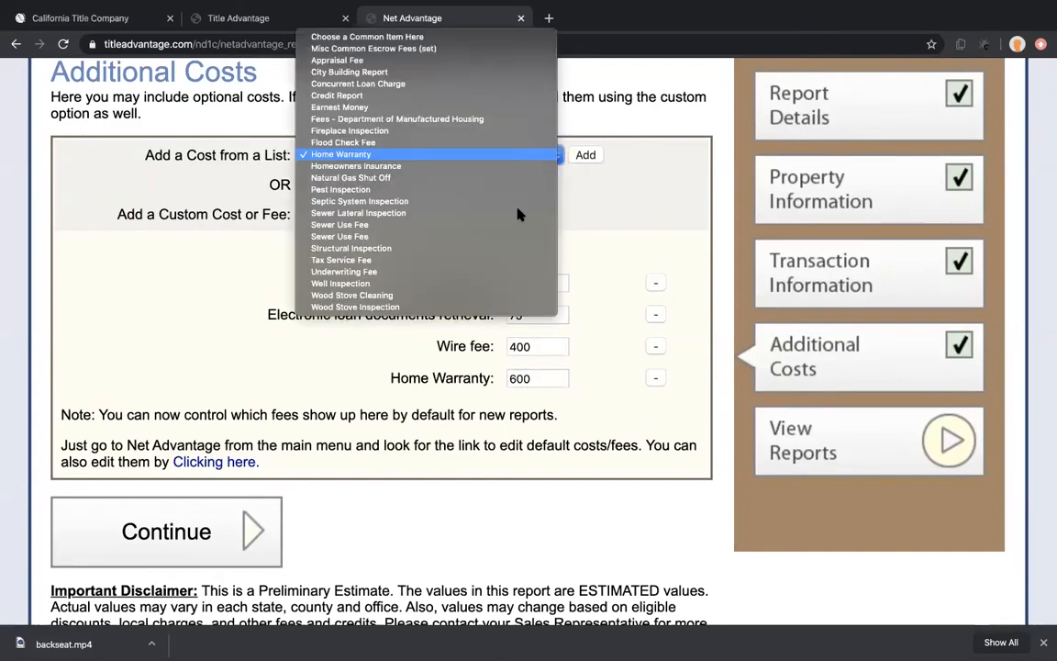
{"action": "left_click", "coordinate": [461, 285]}
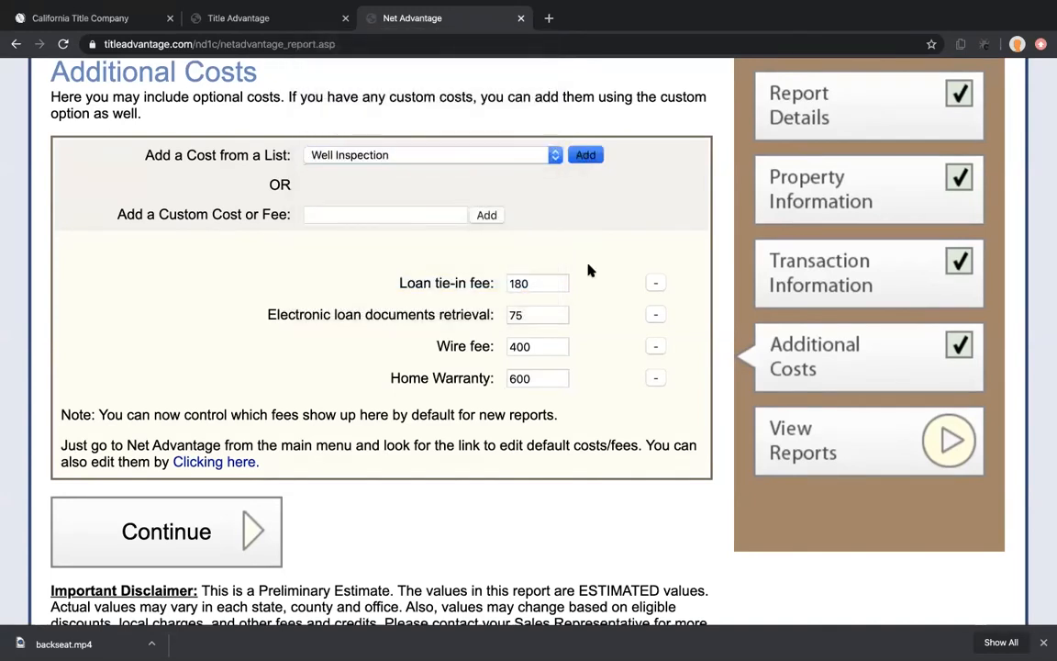
{"action": "key", "text": "Return"}
{"action": "left_click", "coordinate": [541, 387]}
{"action": "type", "text": "12"}
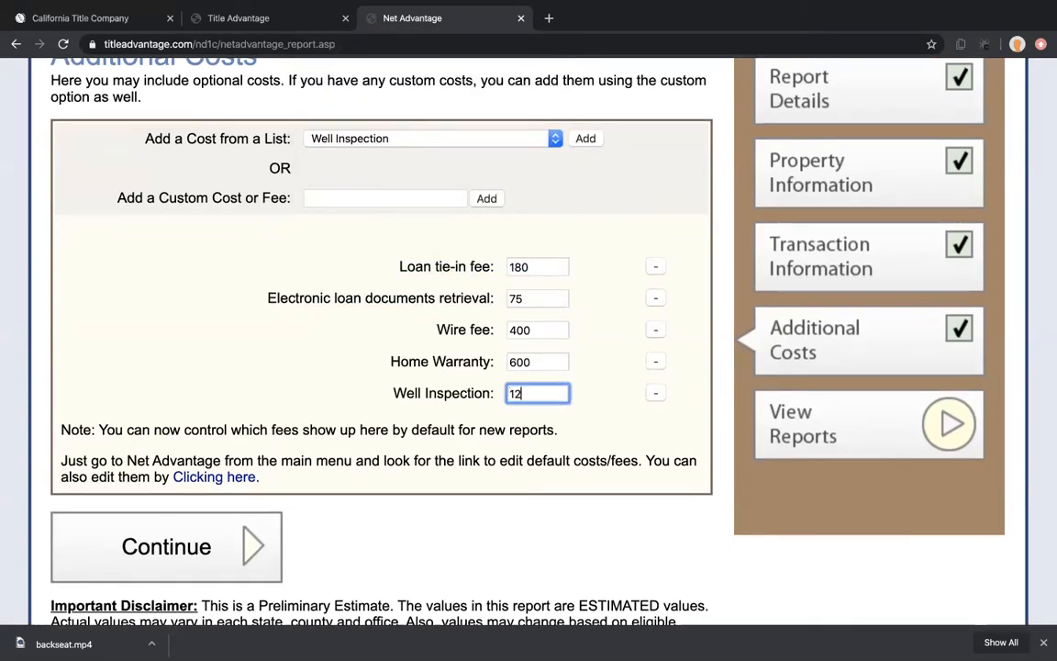
{"action": "type", "text": "0"}
Step: Change the wire fee amount to 250
{"action": "double_click", "coordinate": [540, 330]}
{"action": "type", "text": "250"}
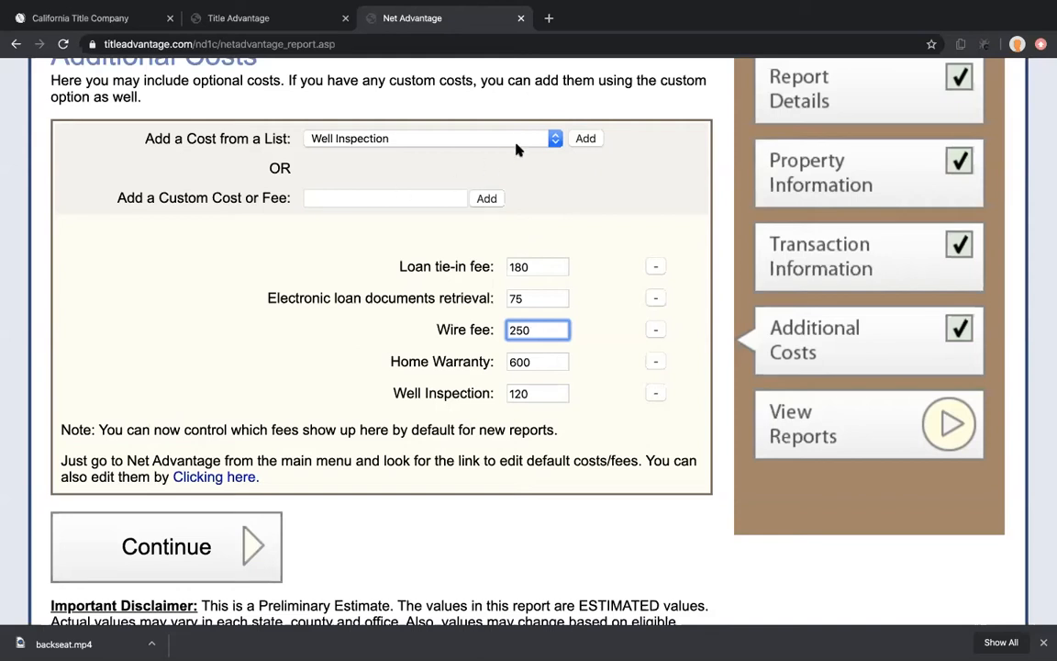
{"action": "left_click", "coordinate": [487, 138]}
{"action": "scroll", "coordinate": [488, 120], "scroll_direction": "up", "scroll_amount": 5}
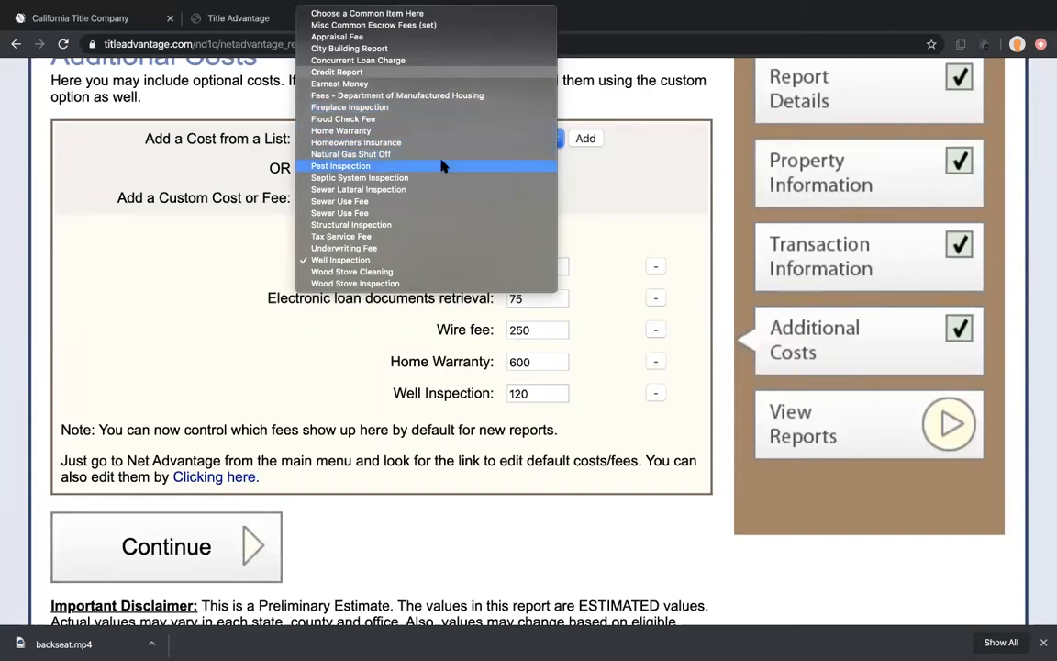
Step: Add Pest Inspection from the common costs list with an amount of 110
{"action": "left_click", "coordinate": [499, 309]}
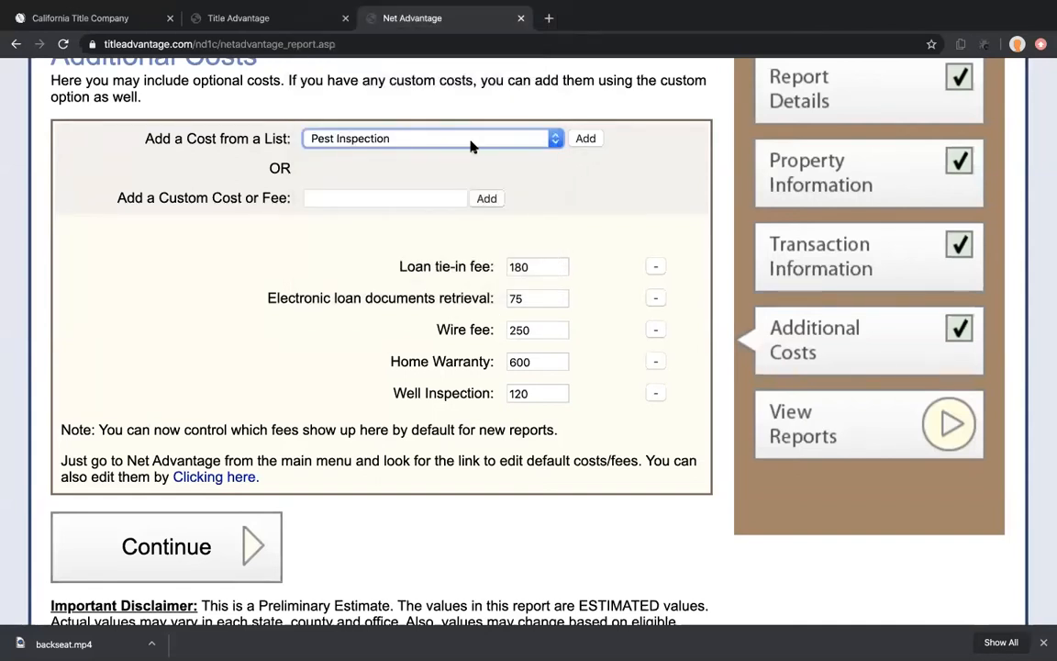
{"action": "left_click", "coordinate": [586, 139]}
{"action": "left_click", "coordinate": [536, 409]}
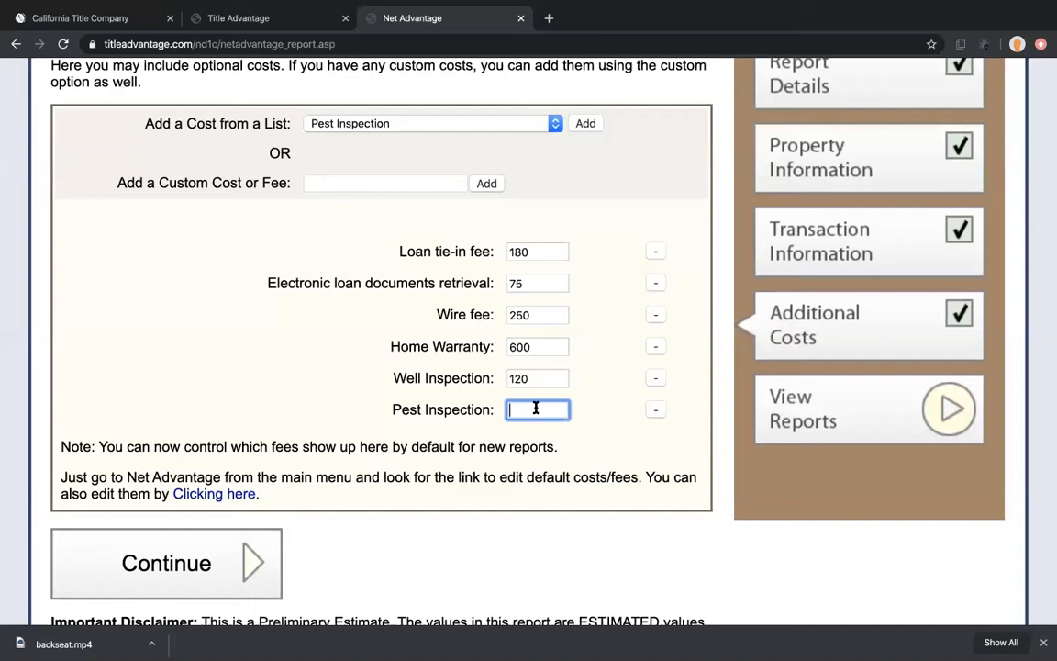
{"action": "type", "text": "119"}
{"action": "key", "text": "BackSpace"}
{"action": "type", "text": "0"}
Step: Add a custom 'golf course disclosure' fee with an amount of 50
{"action": "left_click", "coordinate": [415, 182]}
{"action": "type", "text": "gold"}
{"action": "key", "text": "BackSpace"}
{"action": "type", "text": "f c"}
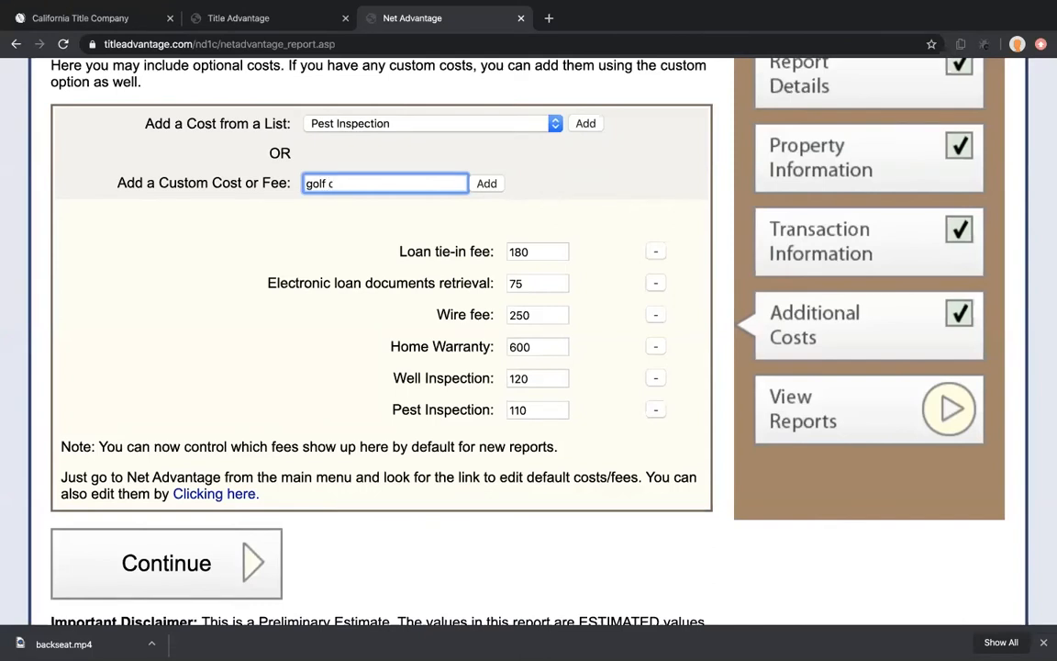
{"action": "type", "text": "ourse disclosure"}
{"action": "left_click", "coordinate": [486, 182]}
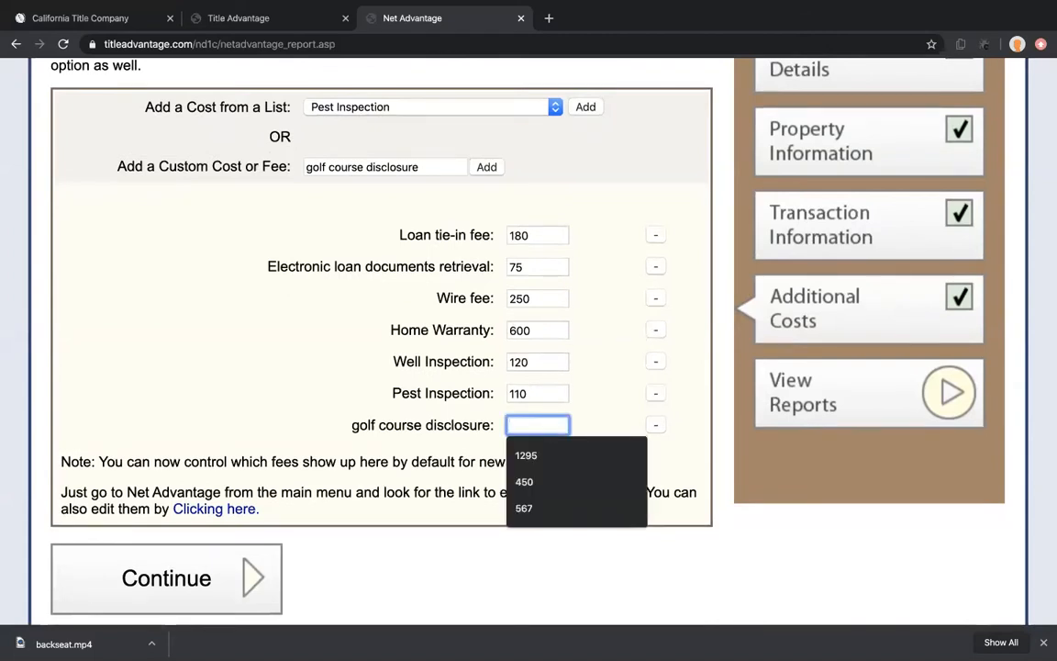
{"action": "type", "text": "50"}
{"action": "left_click", "coordinate": [413, 449]}
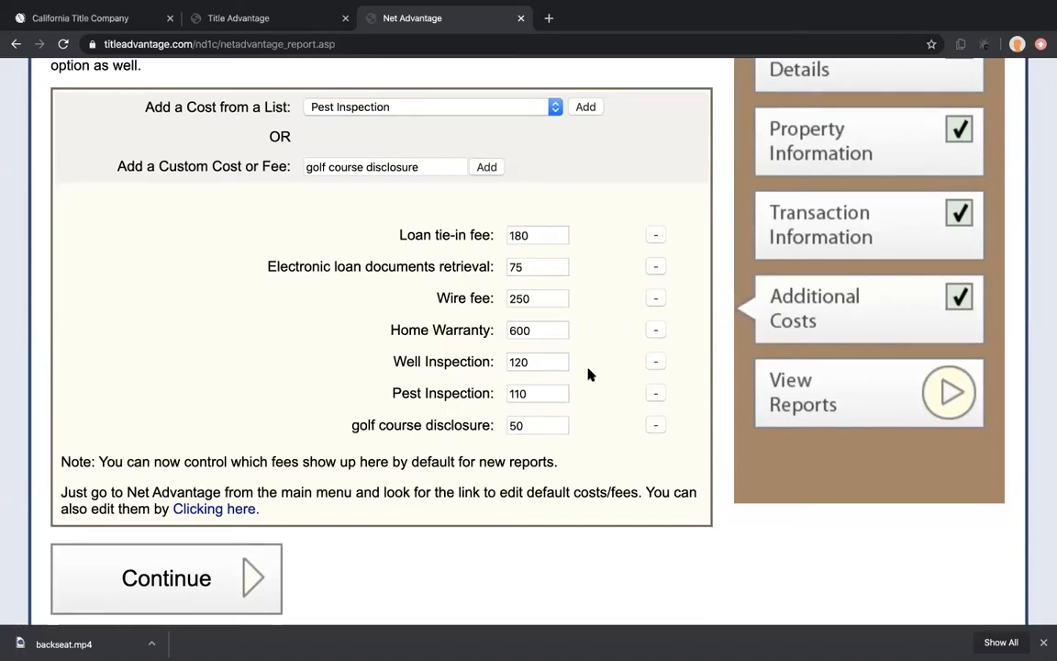
{"action": "left_click", "coordinate": [207, 579]}
{"action": "scroll", "coordinate": [377, 491], "scroll_direction": "down", "scroll_amount": 2}
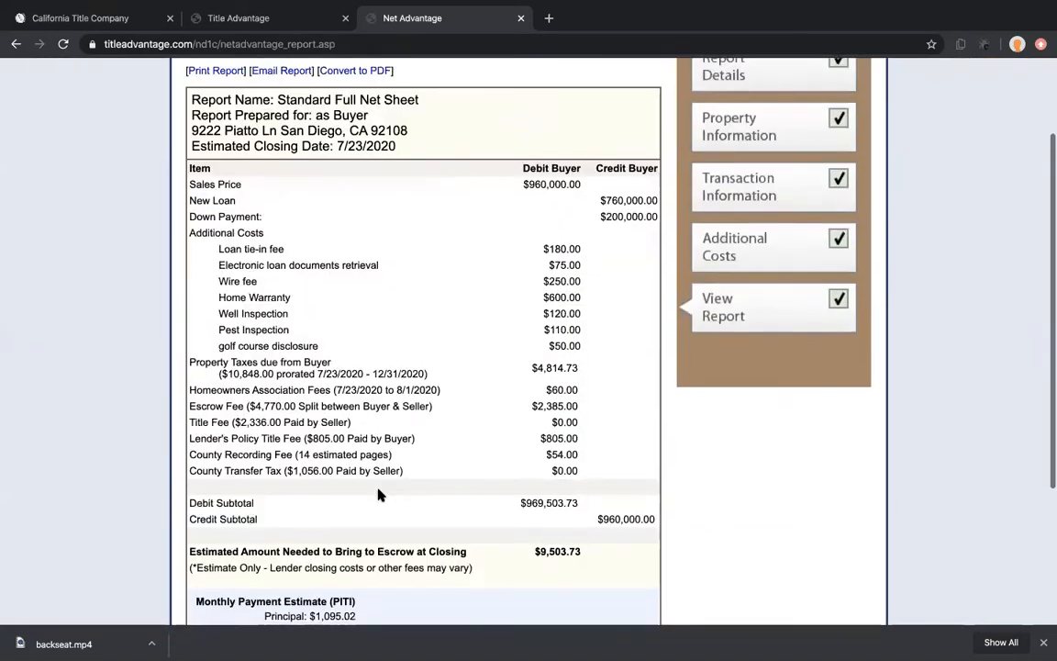
{"action": "scroll", "coordinate": [377, 494], "scroll_direction": "down", "scroll_amount": 1}
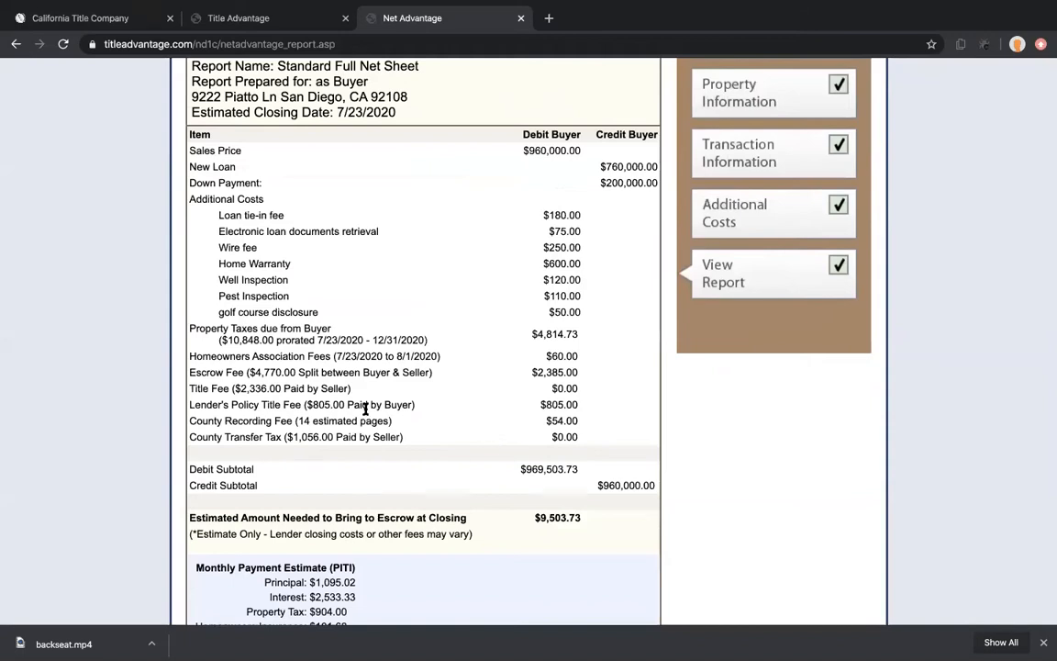
{"action": "scroll", "coordinate": [381, 338], "scroll_direction": "up", "scroll_amount": 1}
{"action": "scroll", "coordinate": [381, 338], "scroll_direction": "up", "scroll_amount": 1}
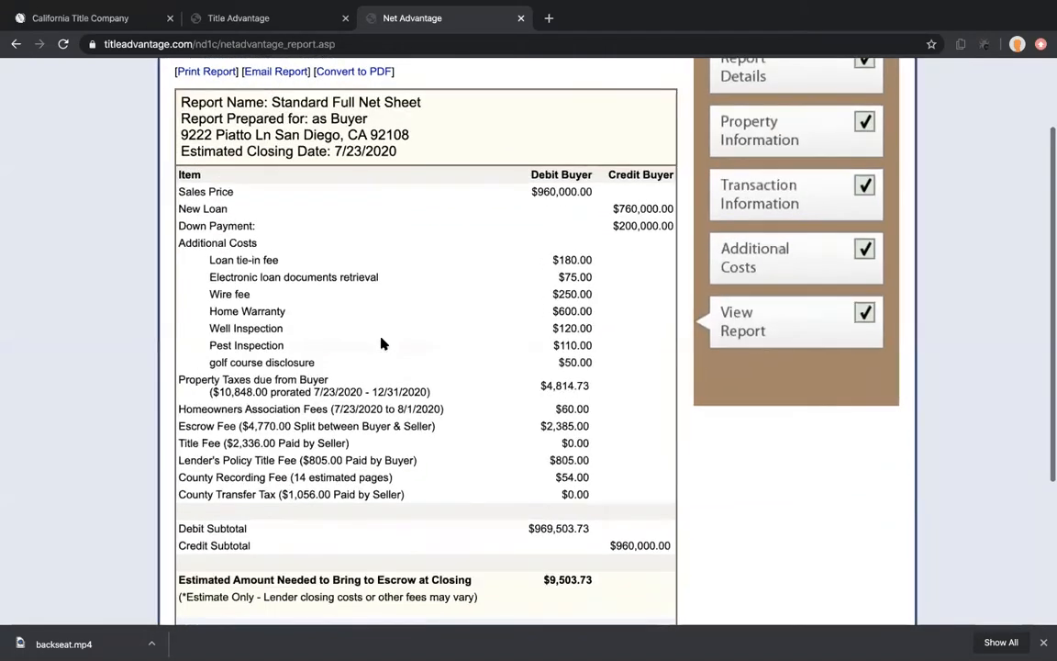
{"action": "scroll", "coordinate": [381, 338], "scroll_direction": "up", "scroll_amount": 2}
{"action": "scroll", "coordinate": [381, 337], "scroll_direction": "up", "scroll_amount": 1}
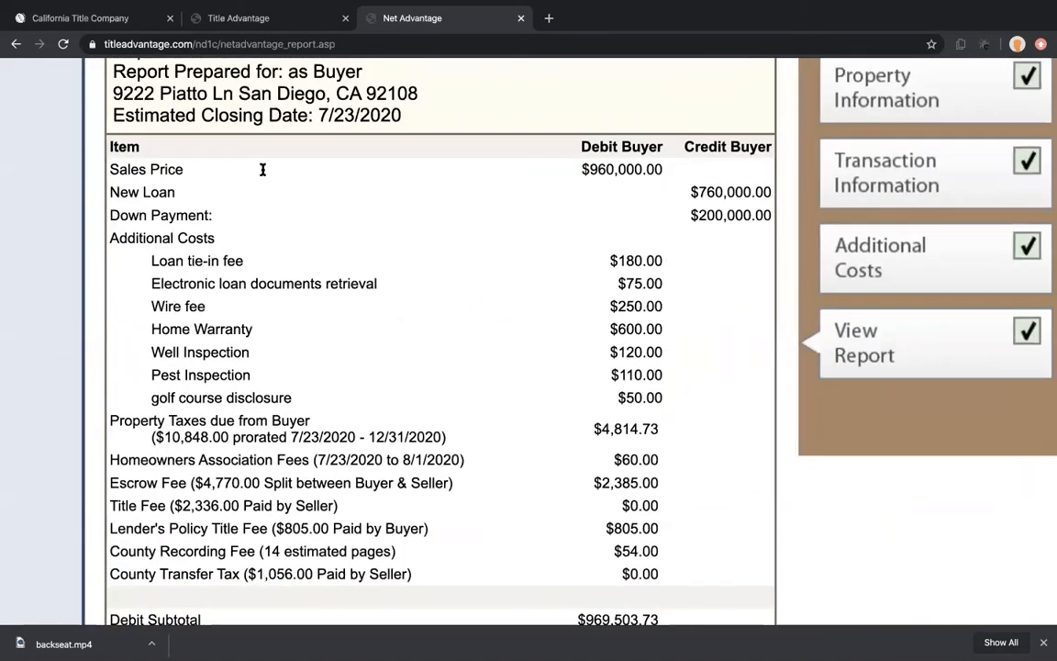
{"action": "scroll", "coordinate": [262, 169], "scroll_direction": "up", "scroll_amount": 3}
{"action": "left_click_drag", "start_coordinate": [249, 163], "coordinate": [396, 163]}
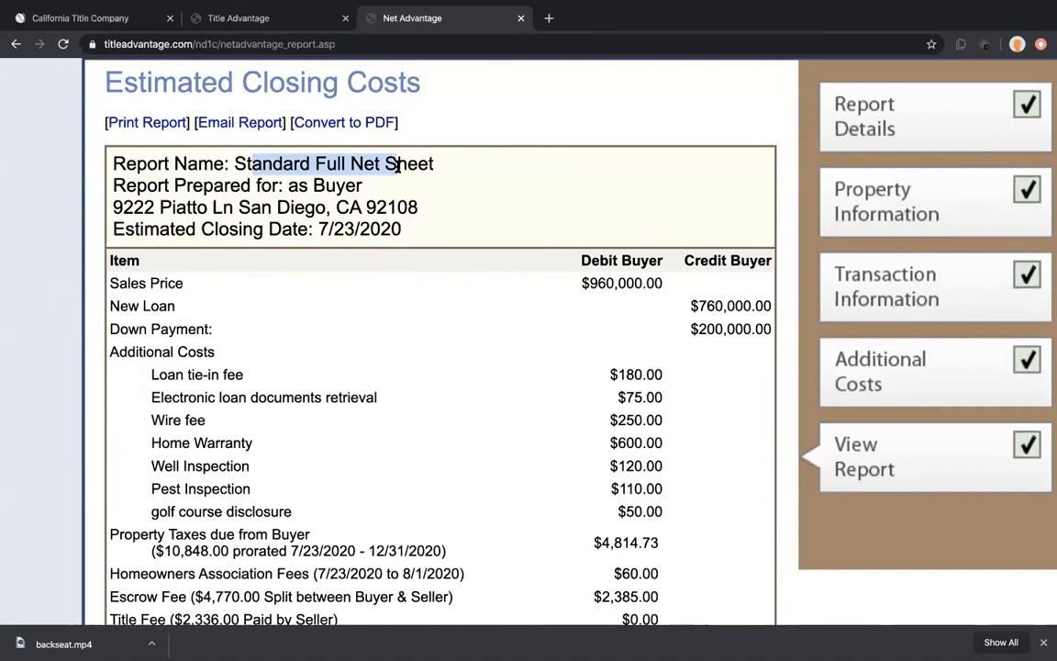
{"action": "scroll", "coordinate": [393, 303], "scroll_direction": "down", "scroll_amount": 2}
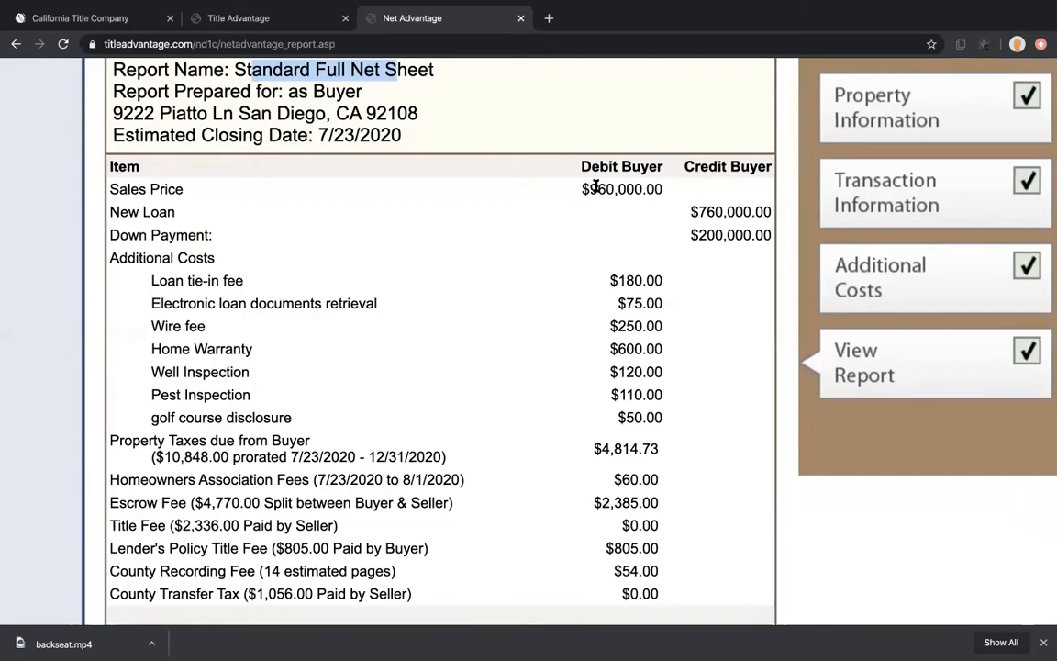
{"action": "scroll", "coordinate": [275, 183], "scroll_direction": "down", "scroll_amount": 1}
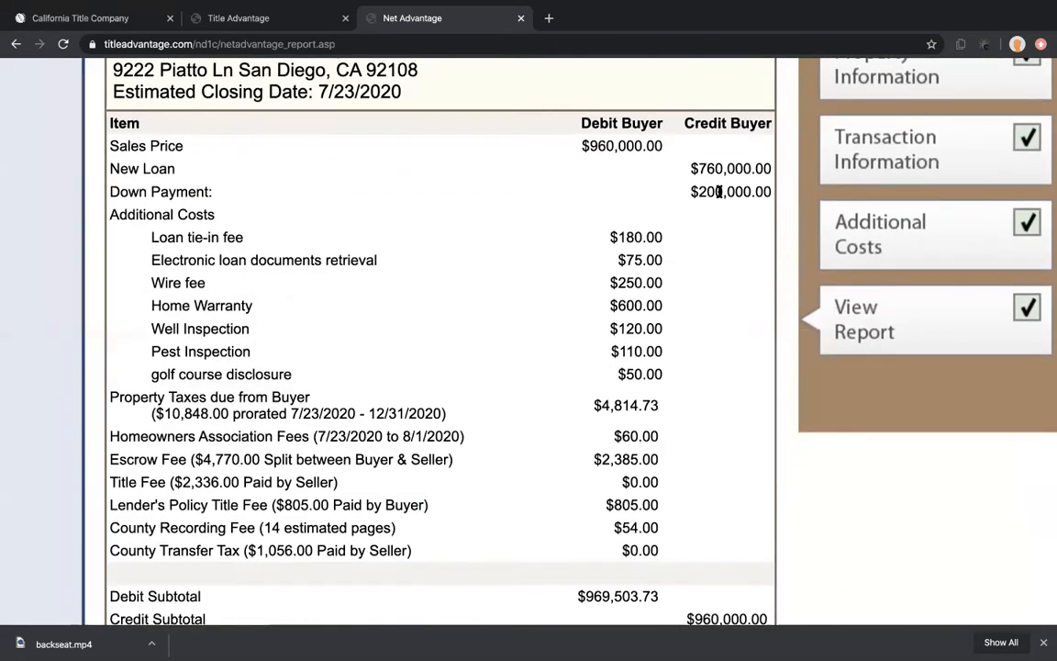
{"action": "scroll", "coordinate": [454, 202], "scroll_direction": "down", "scroll_amount": 2}
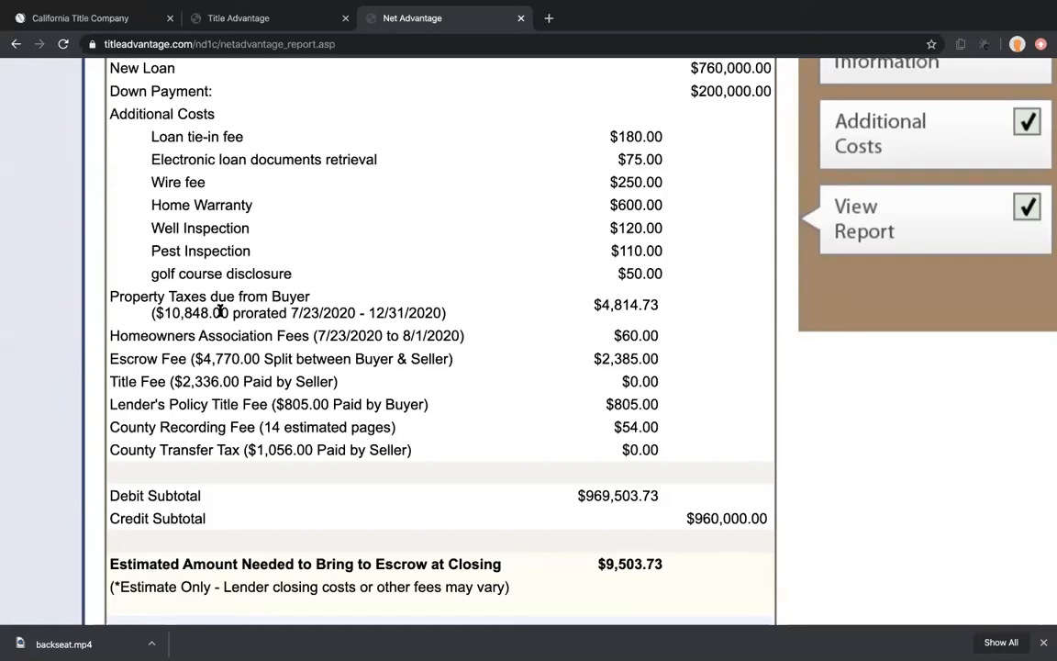
{"action": "scroll", "coordinate": [345, 360], "scroll_direction": "down", "scroll_amount": 1}
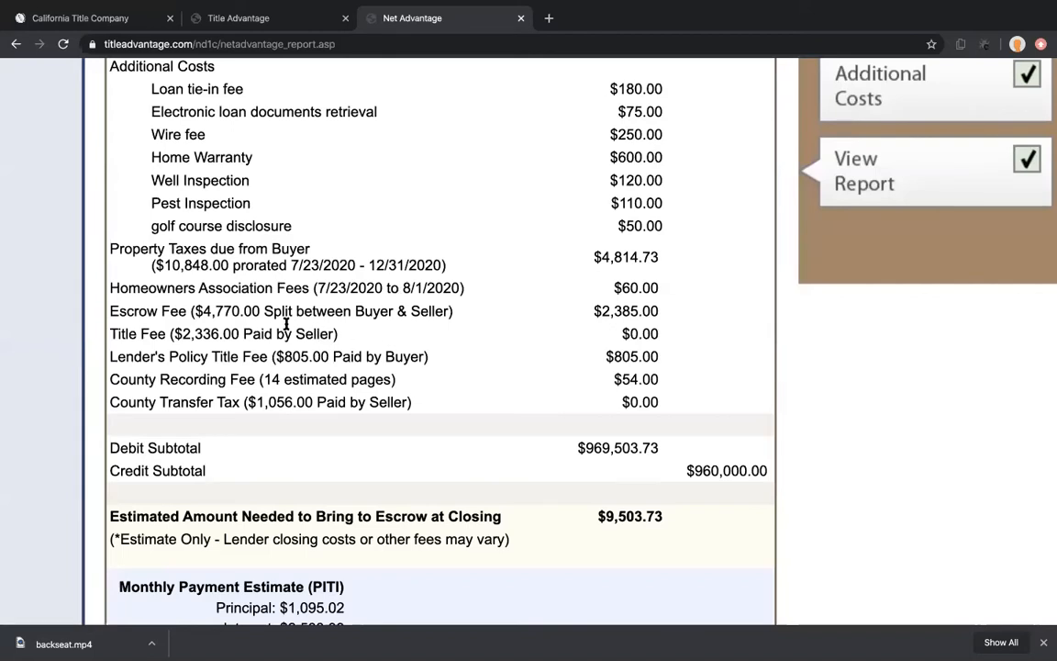
{"action": "scroll", "coordinate": [332, 307], "scroll_direction": "down", "scroll_amount": 1}
{"action": "scroll", "coordinate": [332, 306], "scroll_direction": "down", "scroll_amount": 3}
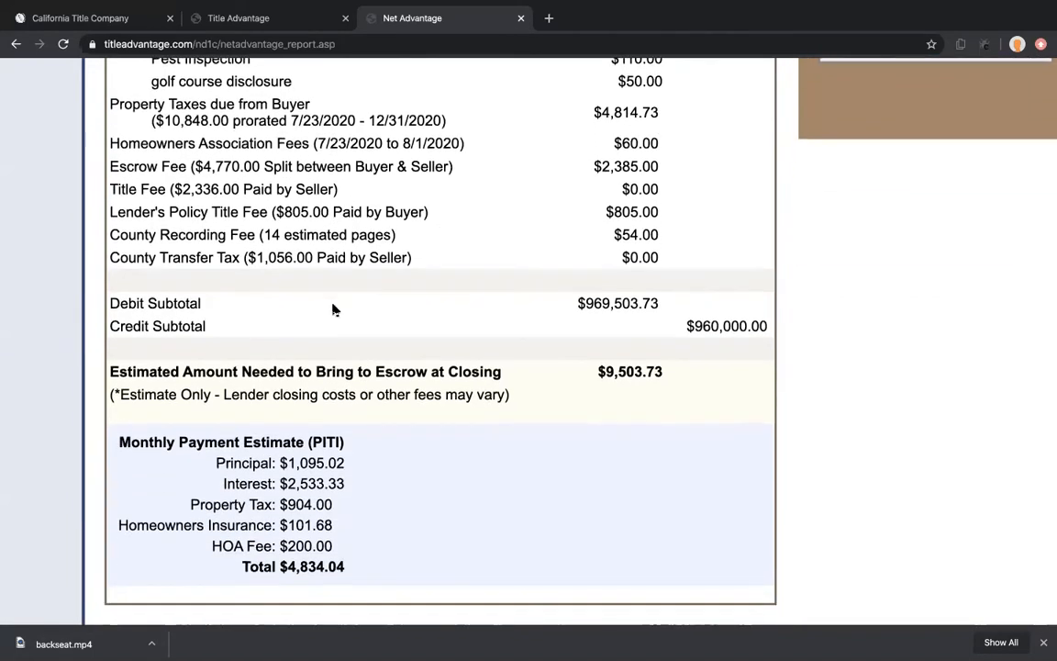
{"action": "scroll", "coordinate": [332, 309], "scroll_direction": "down", "scroll_amount": 1}
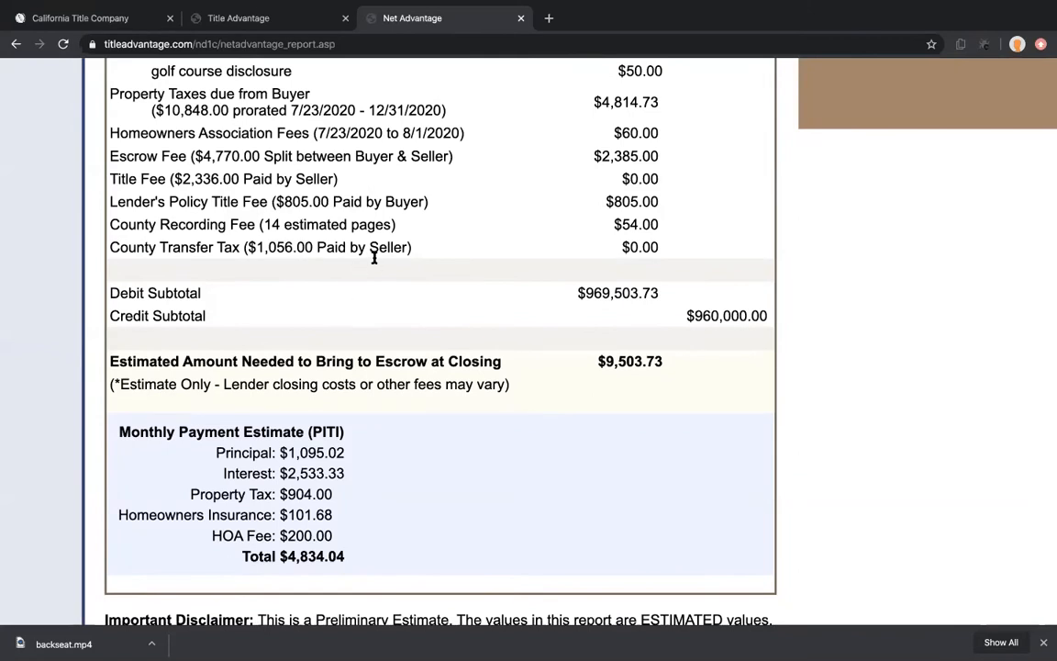
{"action": "scroll", "coordinate": [374, 257], "scroll_direction": "down", "scroll_amount": 3}
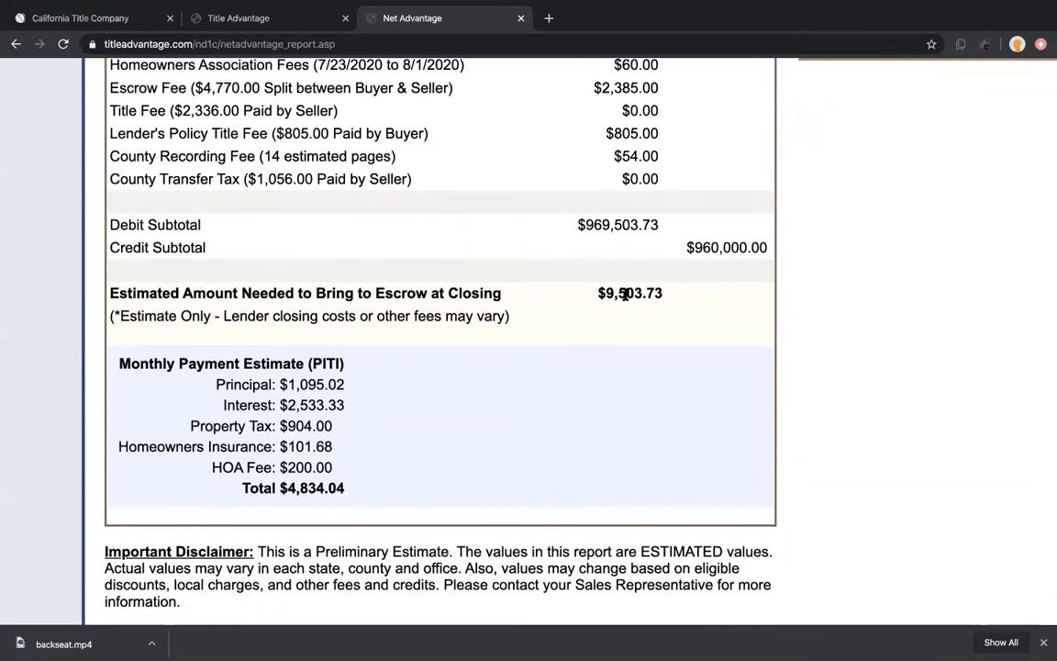
{"action": "scroll", "coordinate": [665, 307], "scroll_direction": "down", "scroll_amount": 2}
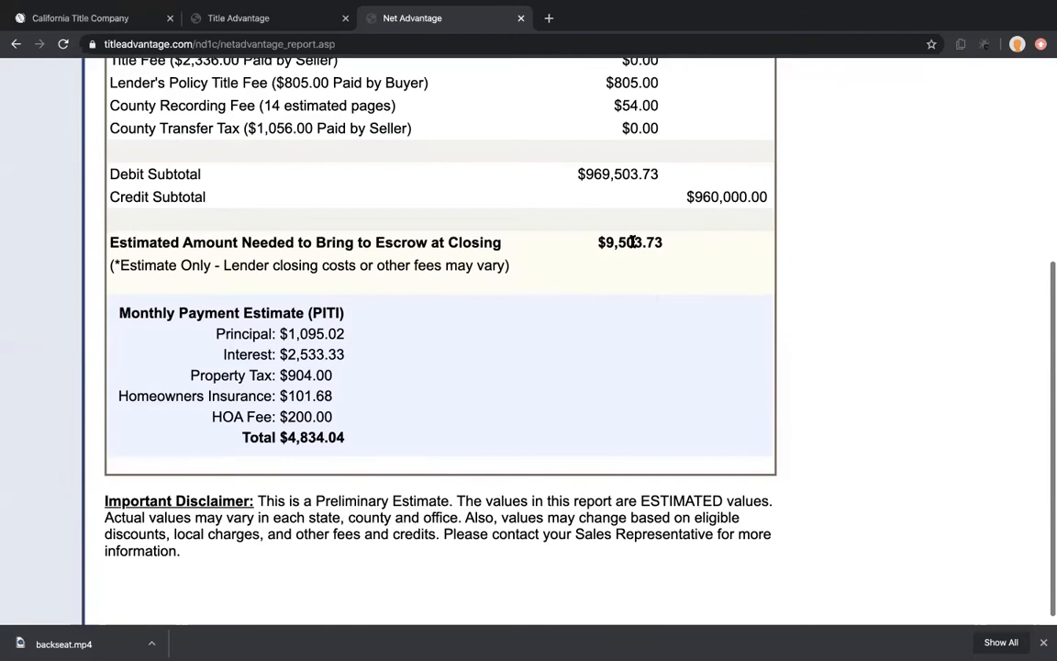
{"action": "triple_click", "coordinate": [632, 242]}
{"action": "scroll", "coordinate": [582, 246], "scroll_direction": "up", "scroll_amount": 1}
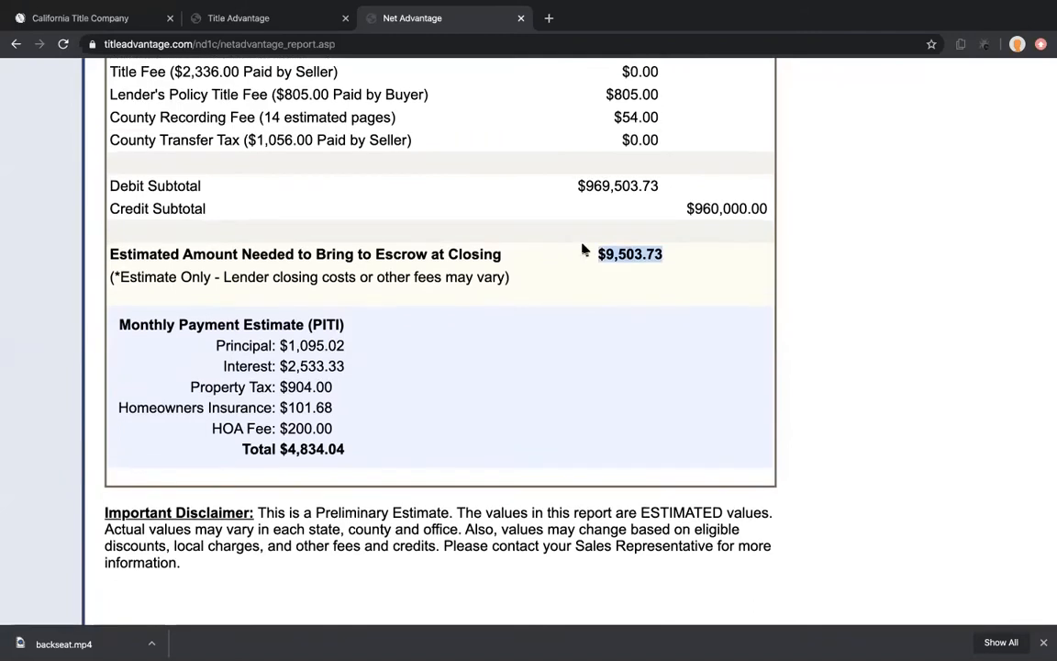
{"action": "scroll", "coordinate": [582, 250], "scroll_direction": "up", "scroll_amount": 5}
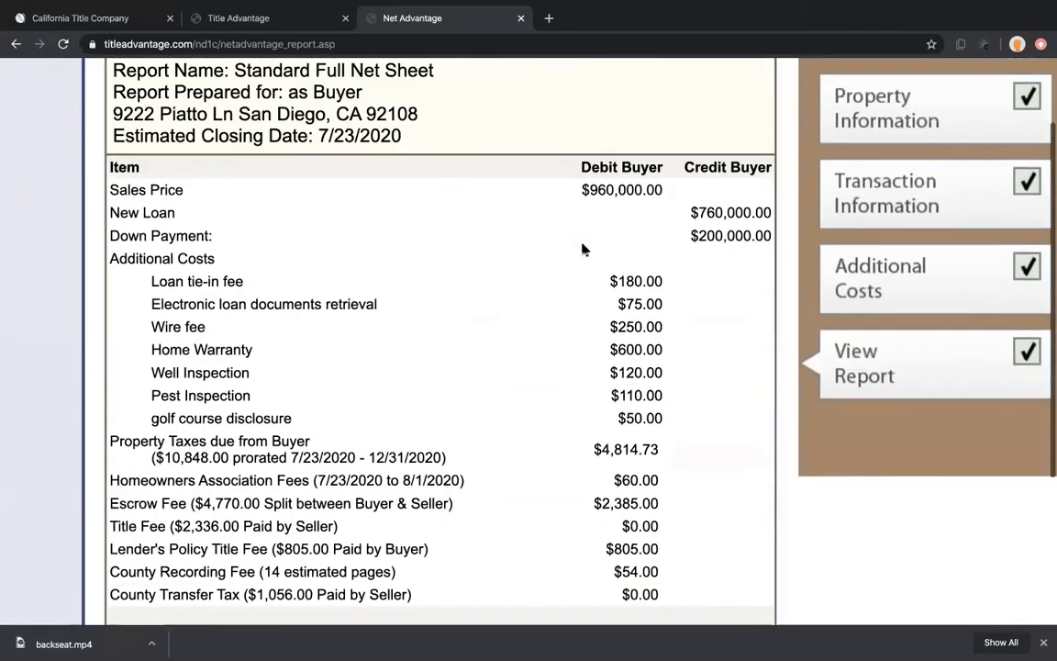
{"action": "scroll", "coordinate": [582, 250], "scroll_direction": "down", "scroll_amount": 5}
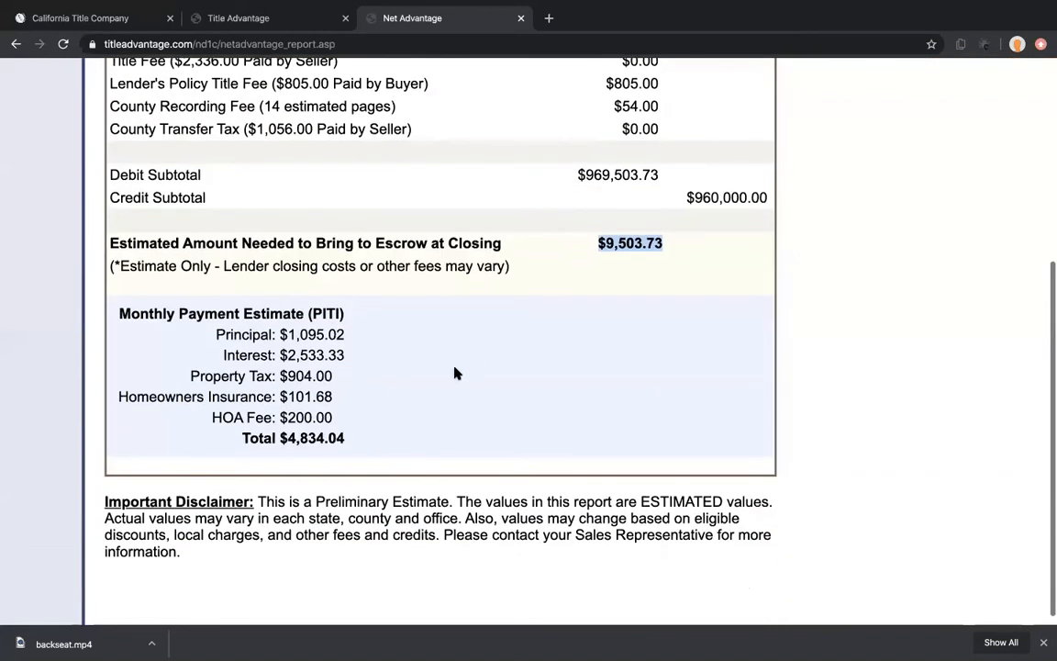
{"action": "scroll", "coordinate": [456, 373], "scroll_direction": "down", "scroll_amount": 1}
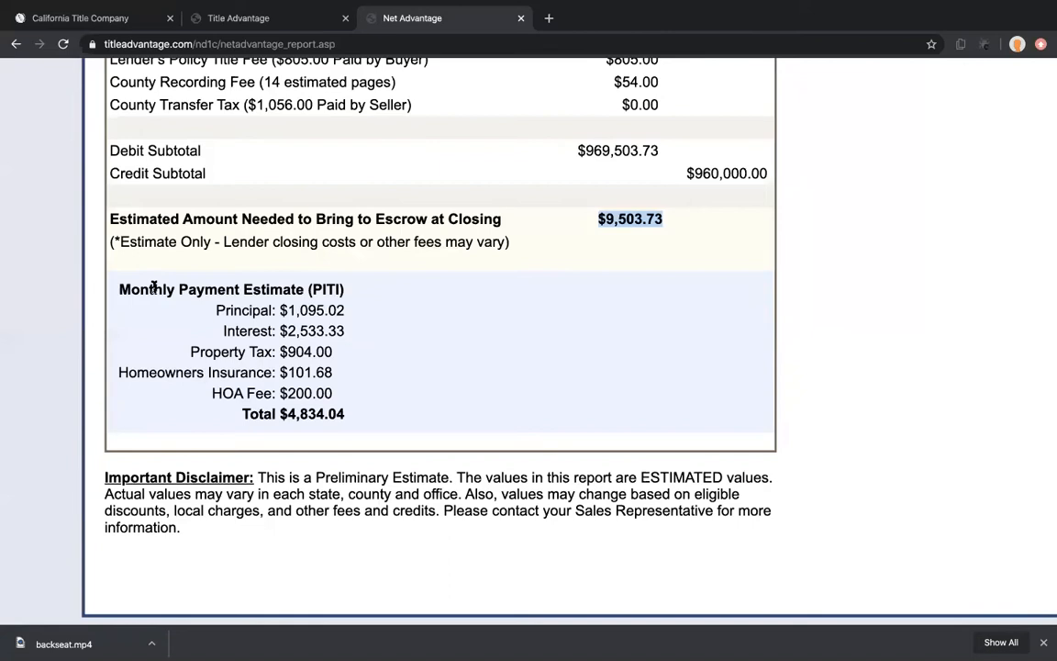
{"action": "left_click_drag", "start_coordinate": [154, 287], "coordinate": [243, 288]}
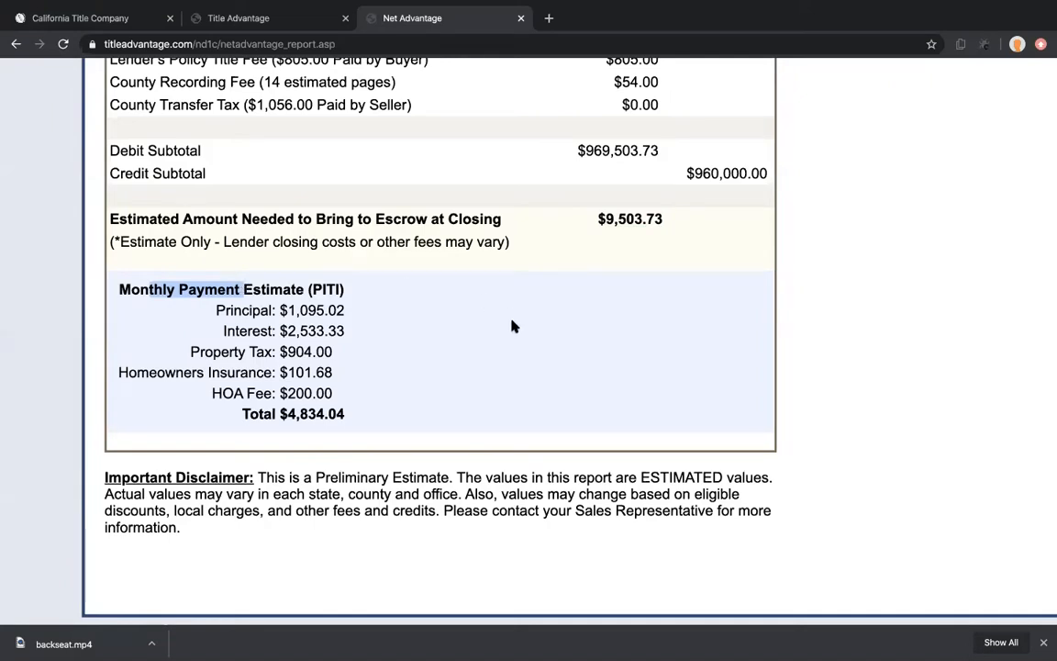
{"action": "scroll", "coordinate": [512, 326], "scroll_direction": "up", "scroll_amount": 15}
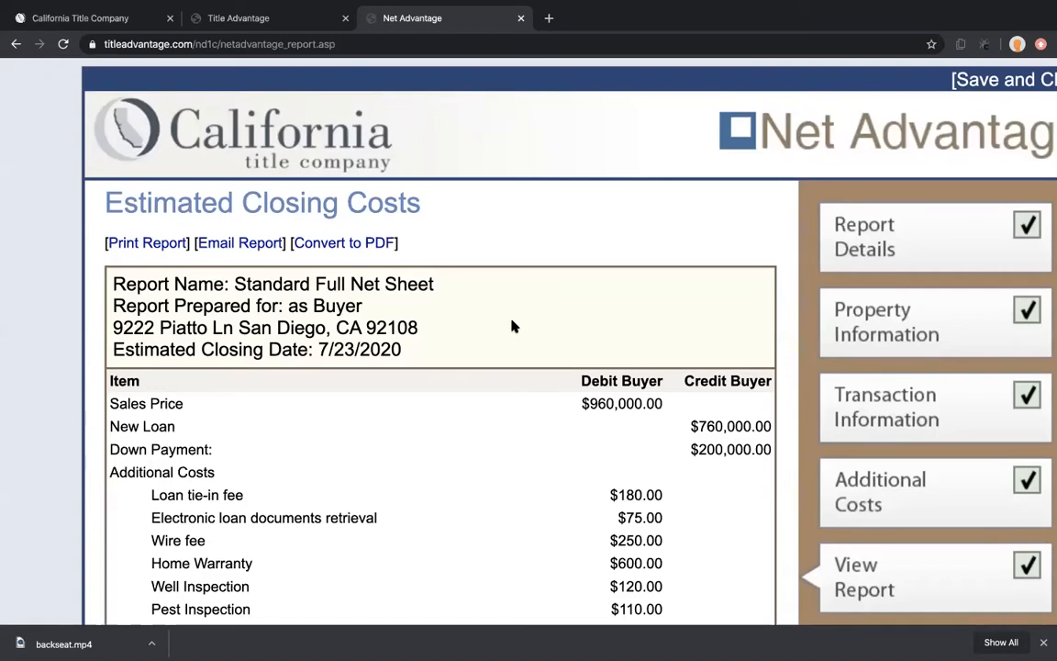
{"action": "left_click", "coordinate": [121, 246]}
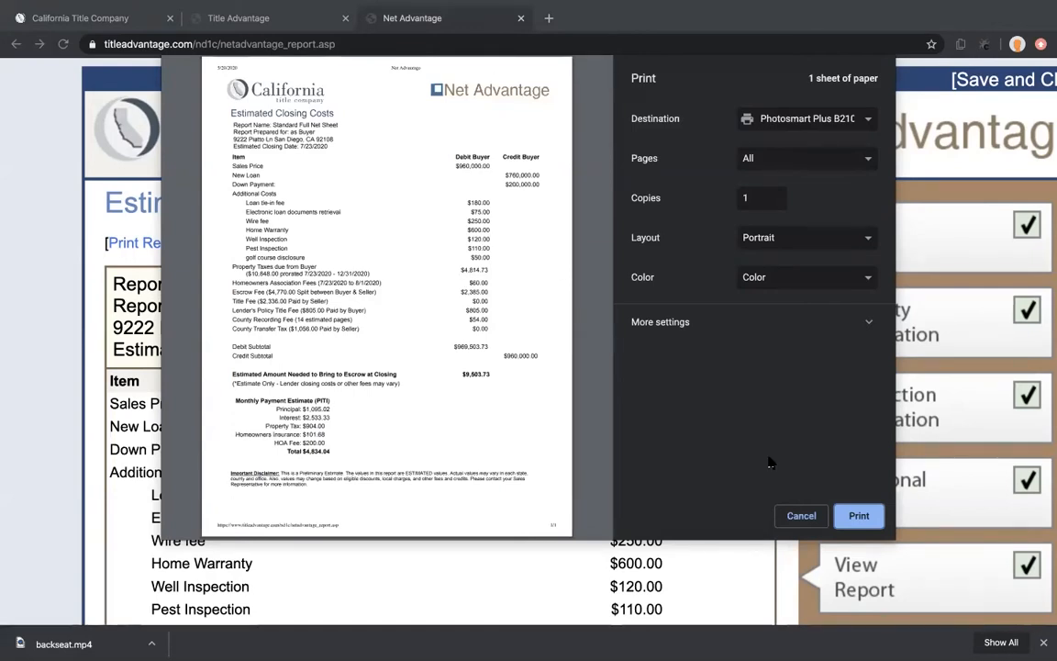
{"action": "left_click", "coordinate": [801, 123]}
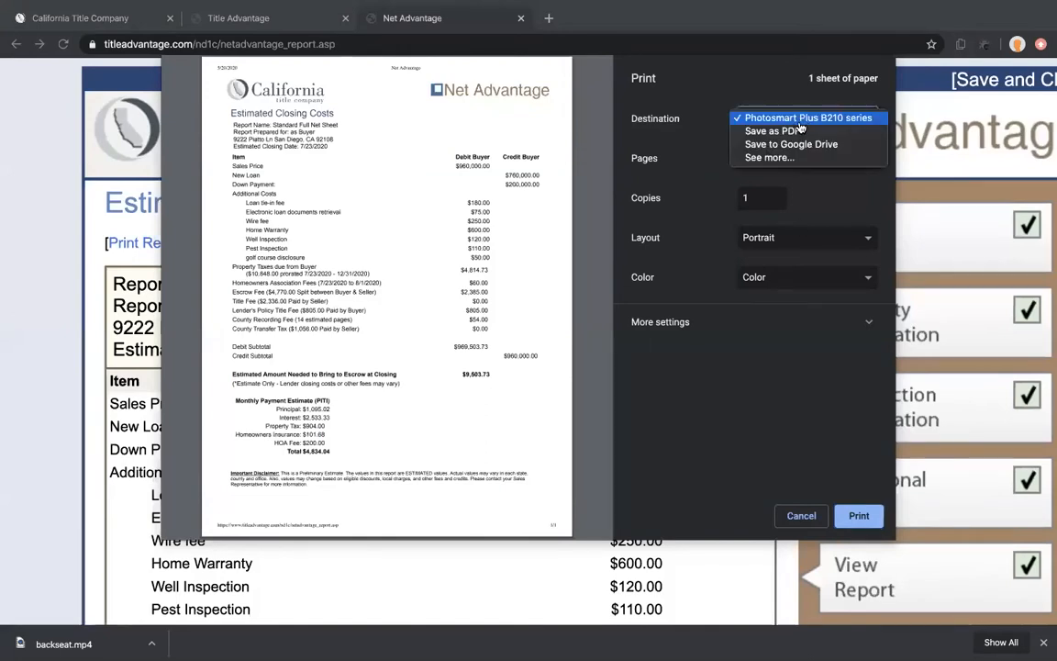
{"action": "left_click", "coordinate": [785, 134]}
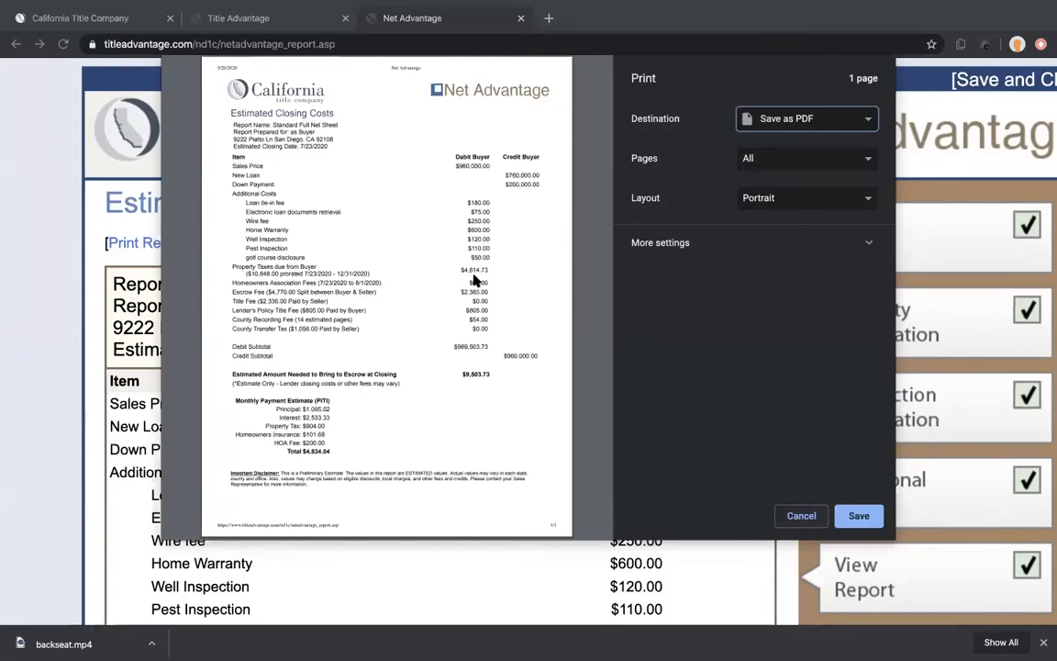
{"action": "left_click", "coordinate": [801, 515]}
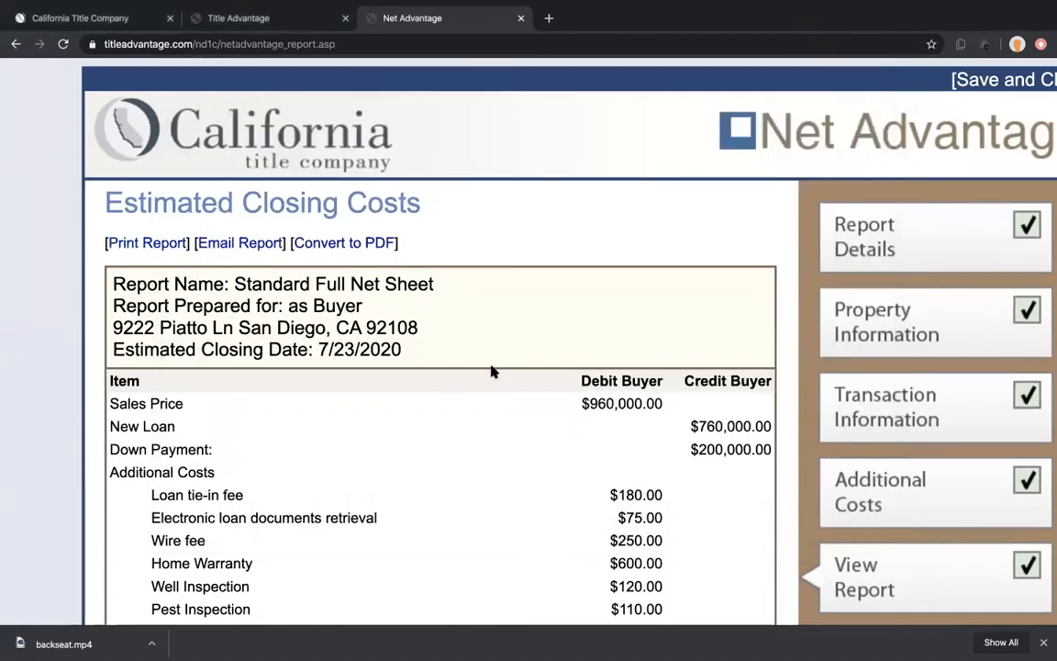
Step: Open the Email Report form and focus the recipient address field, dismissing its autocomplete
{"action": "scroll", "coordinate": [385, 275], "scroll_direction": "down", "scroll_amount": 1}
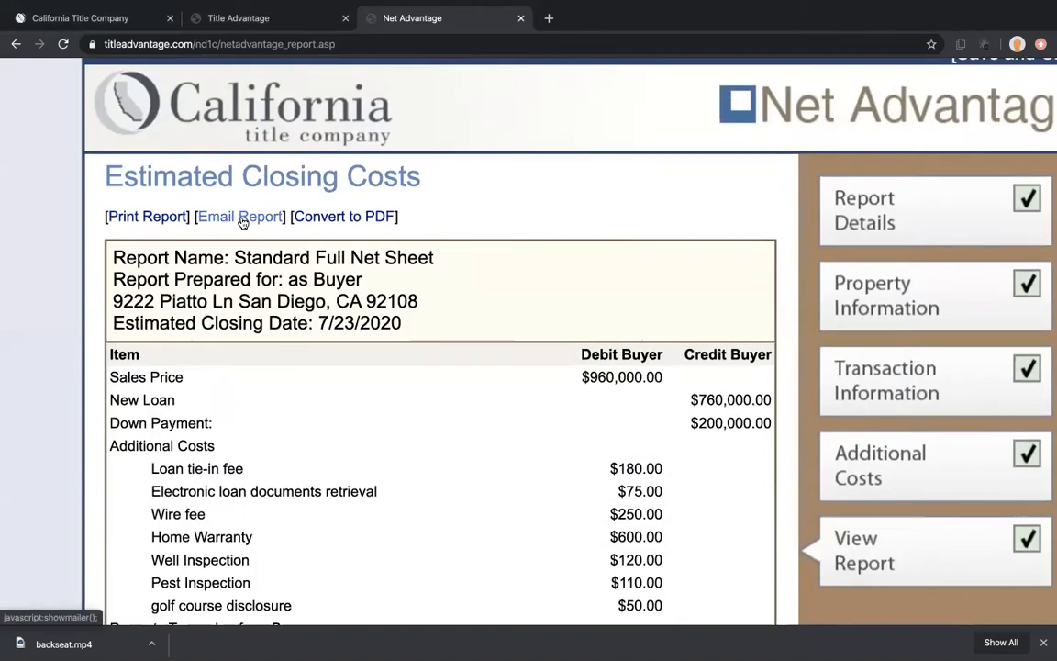
{"action": "left_click", "coordinate": [241, 218]}
{"action": "left_click", "coordinate": [352, 212]}
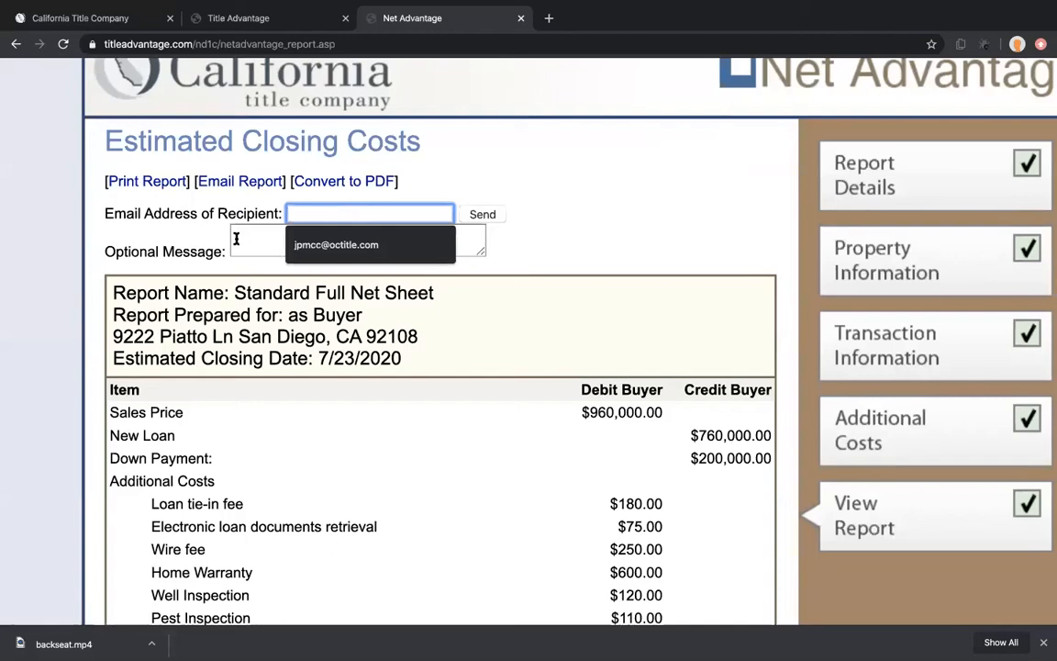
{"action": "left_click", "coordinate": [541, 224]}
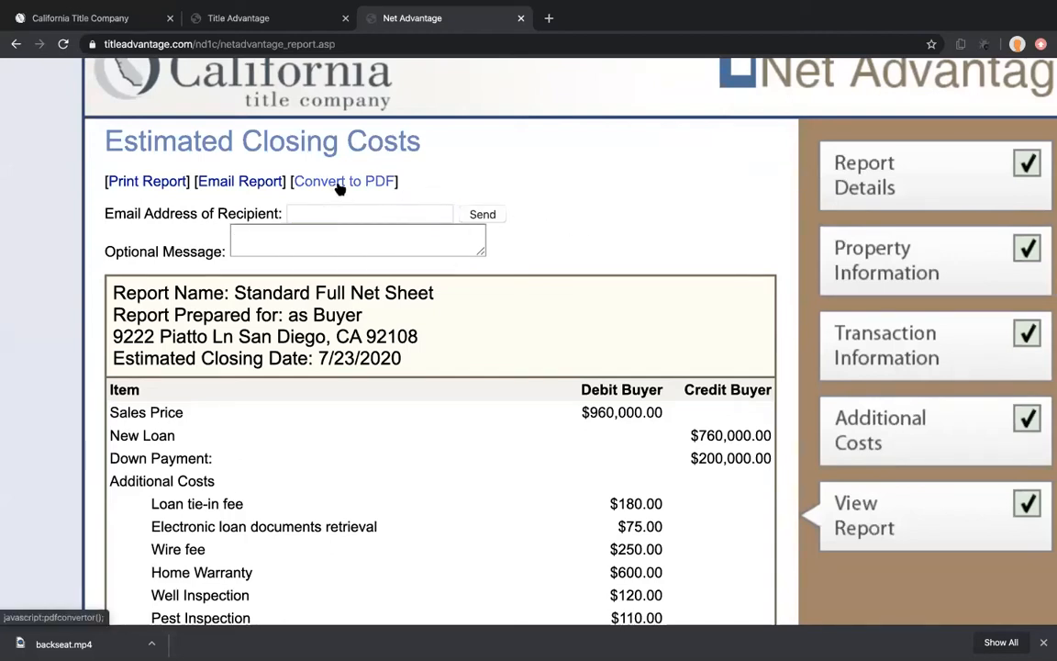
{"action": "scroll", "coordinate": [342, 392], "scroll_direction": "down", "scroll_amount": 2}
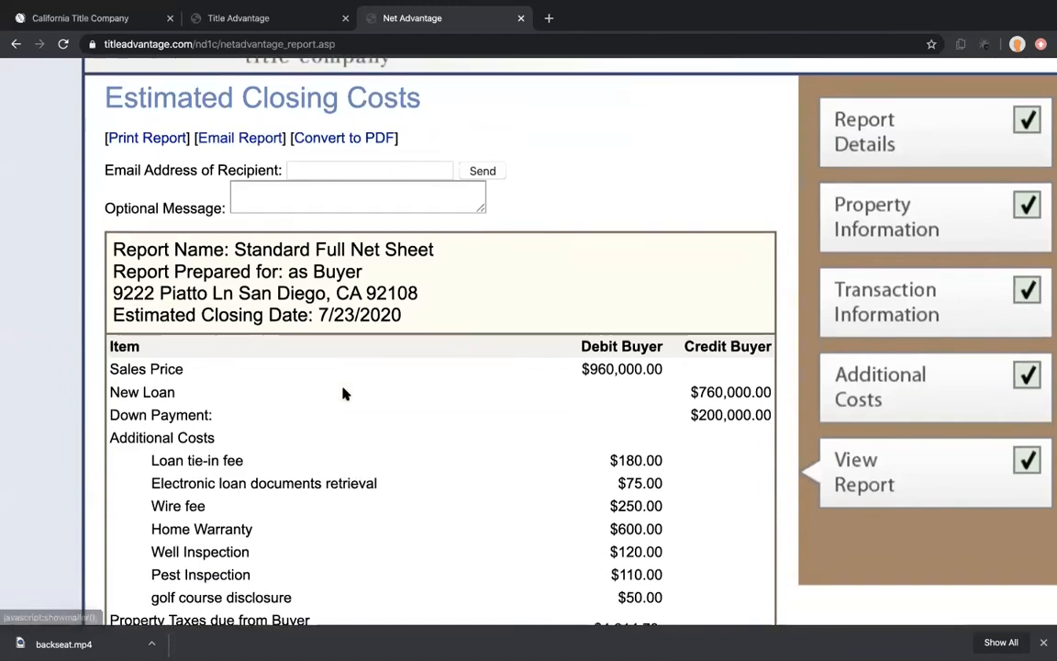
{"action": "scroll", "coordinate": [345, 393], "scroll_direction": "up", "scroll_amount": 2}
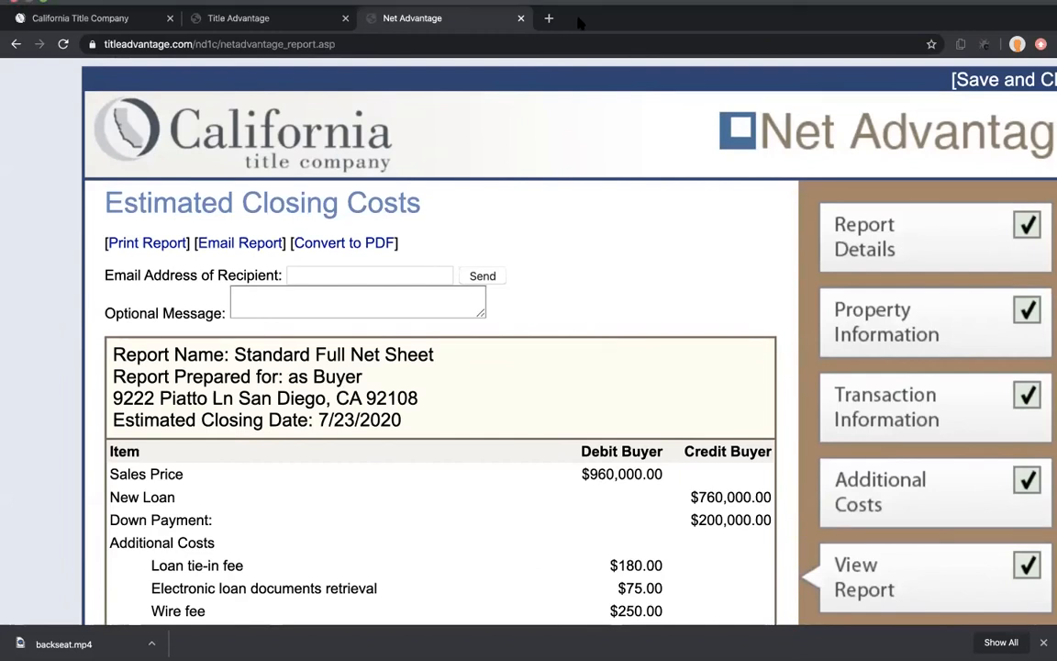
Step: Zoom the browser page out with Cmd+minus so the whole report fits
{"action": "mouse_move", "coordinate": [531, 4]}
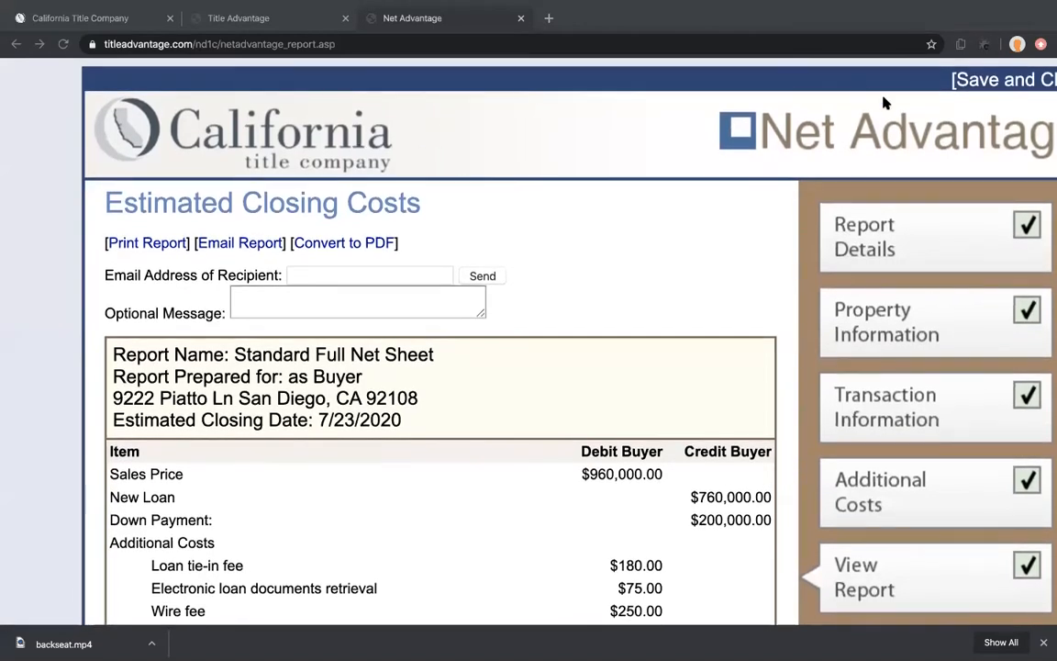
{"action": "key", "text": "super+minus"}
{"action": "key", "text": "super+minus"}
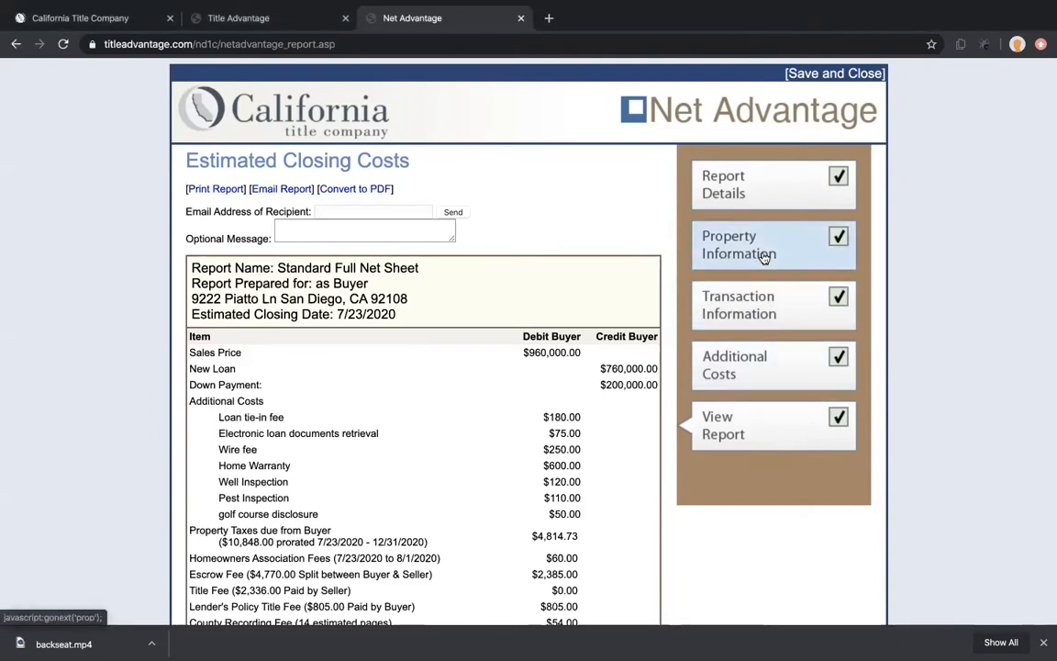
Step: Revisit the Property Information and Transaction Information steps and scroll through the transaction form
{"action": "left_click", "coordinate": [740, 369]}
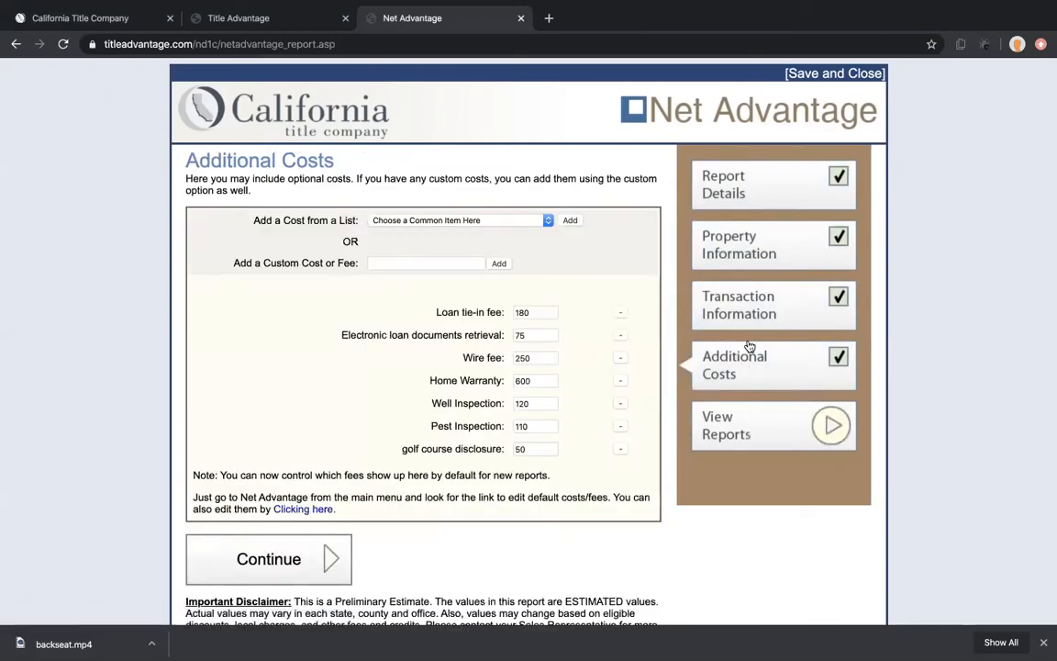
{"action": "left_click", "coordinate": [737, 254]}
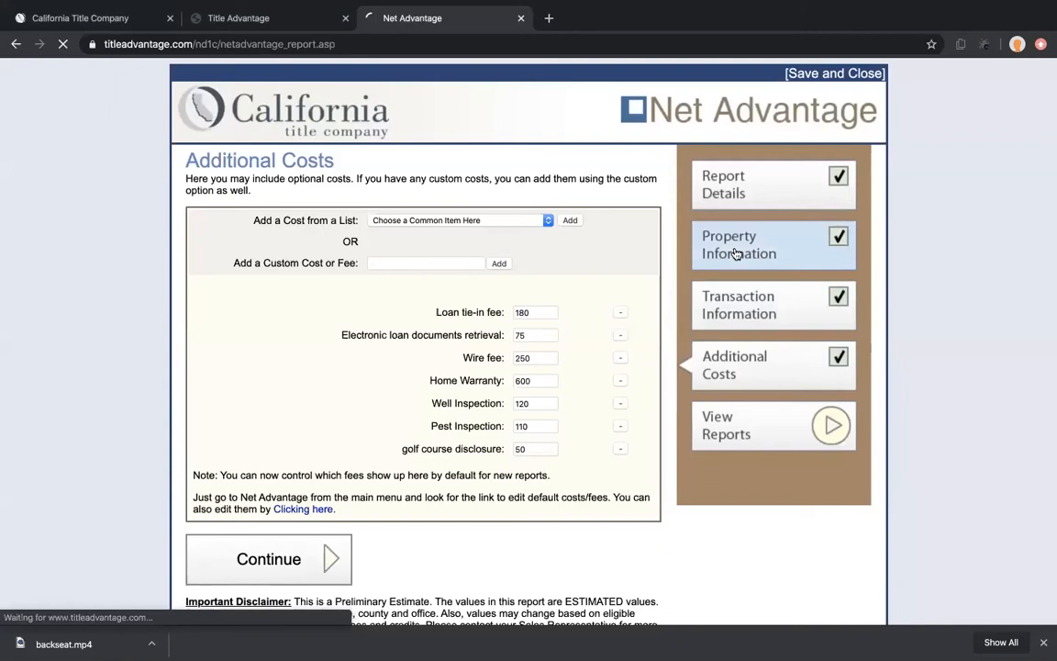
{"action": "left_click", "coordinate": [750, 318]}
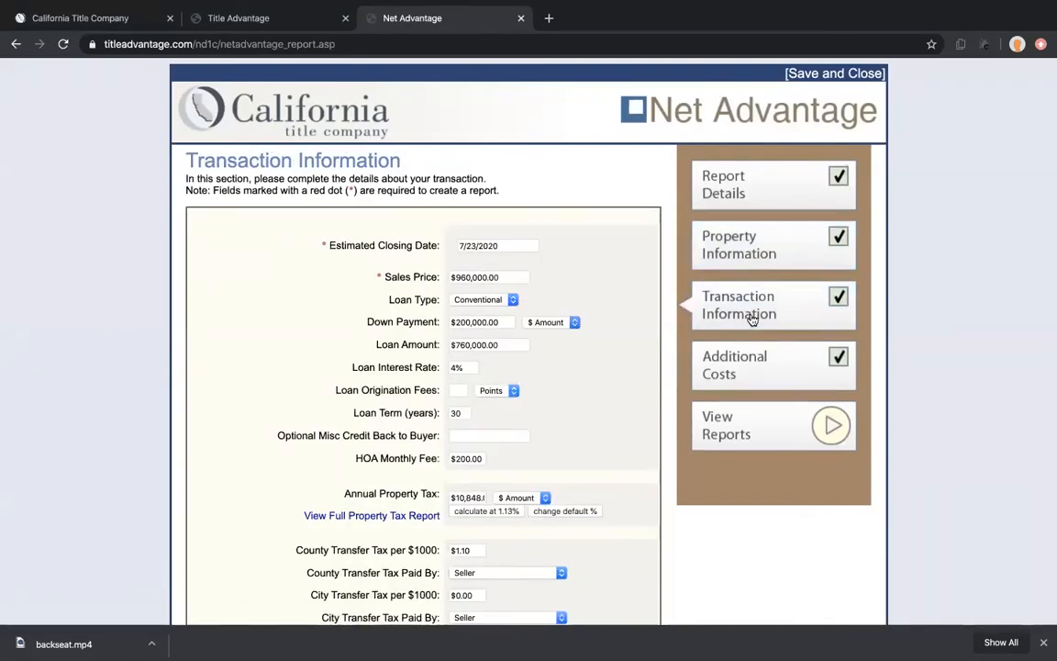
{"action": "scroll", "coordinate": [537, 431], "scroll_direction": "down", "scroll_amount": 2}
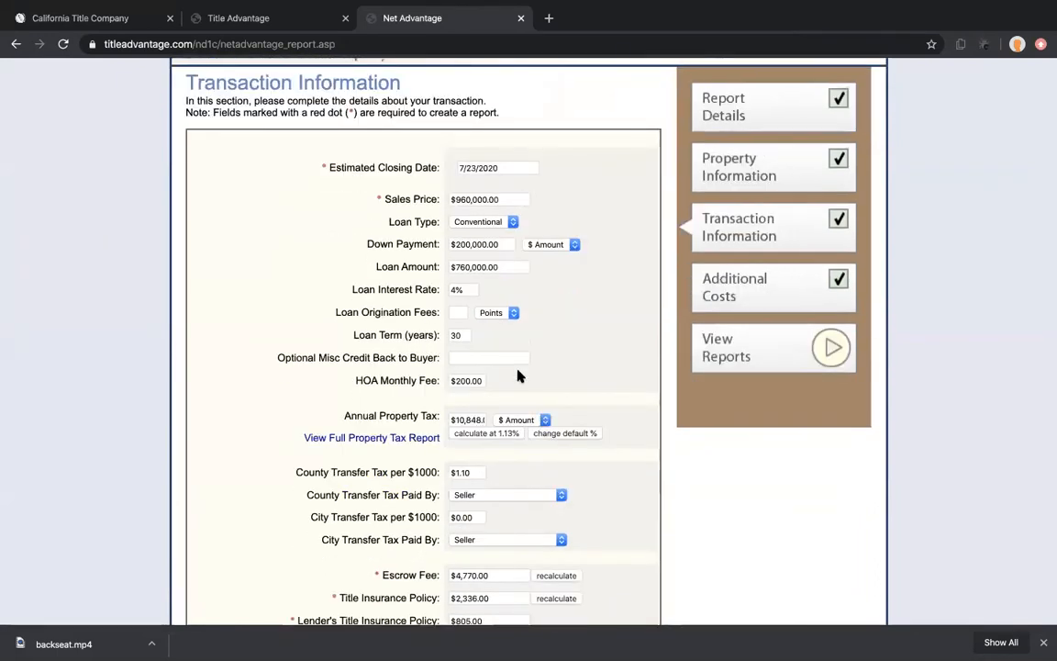
{"action": "scroll", "coordinate": [519, 375], "scroll_direction": "down", "scroll_amount": 1}
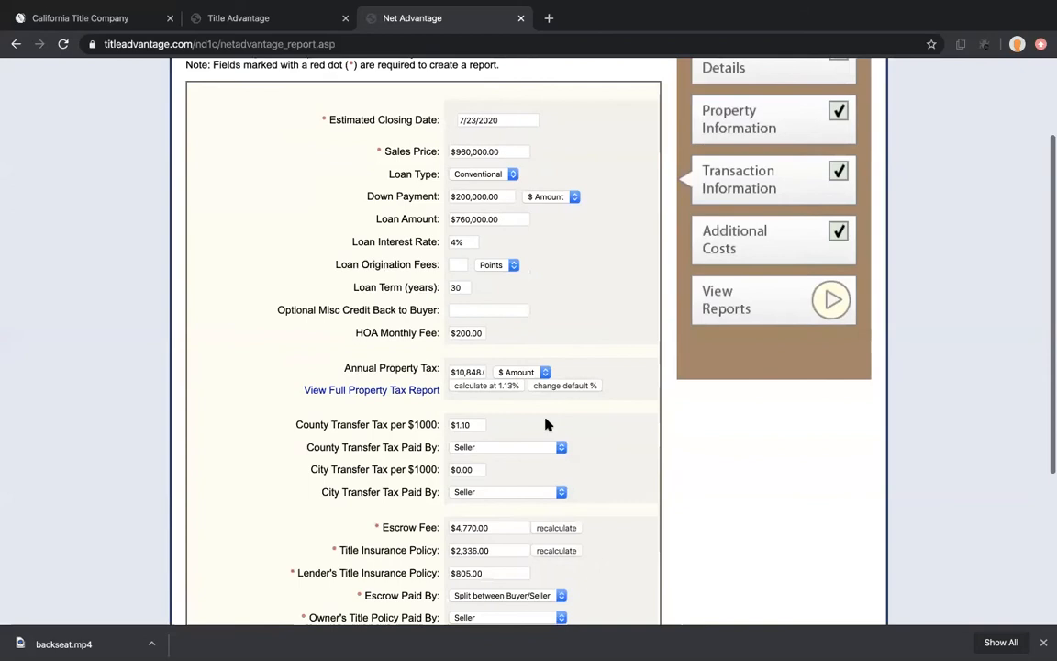
{"action": "scroll", "coordinate": [550, 425], "scroll_direction": "down", "scroll_amount": 4}
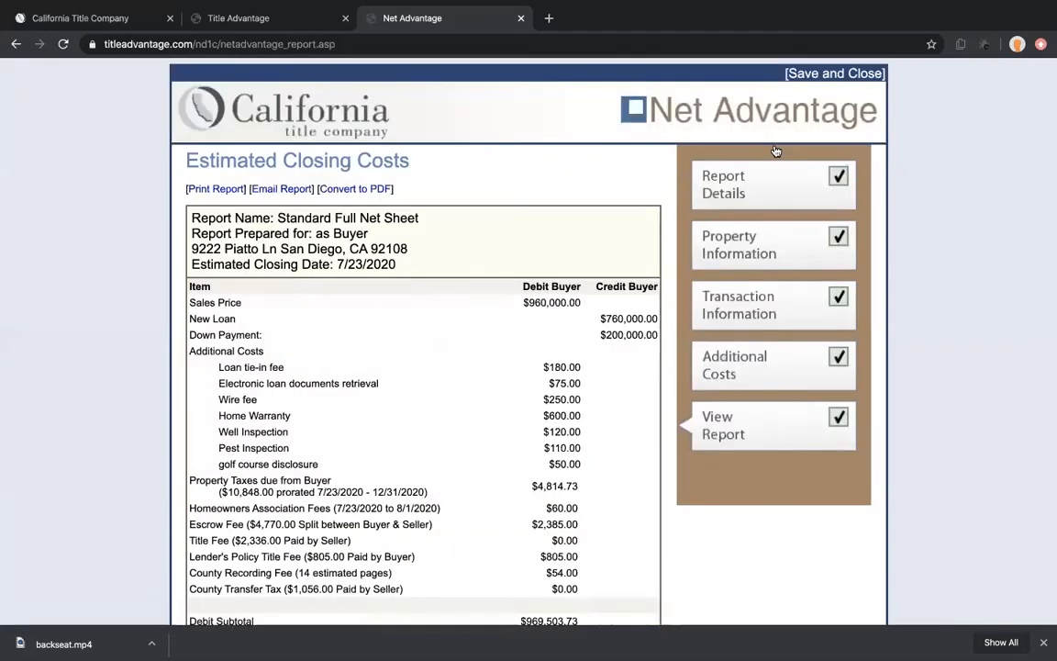
{"action": "left_click", "coordinate": [823, 76]}
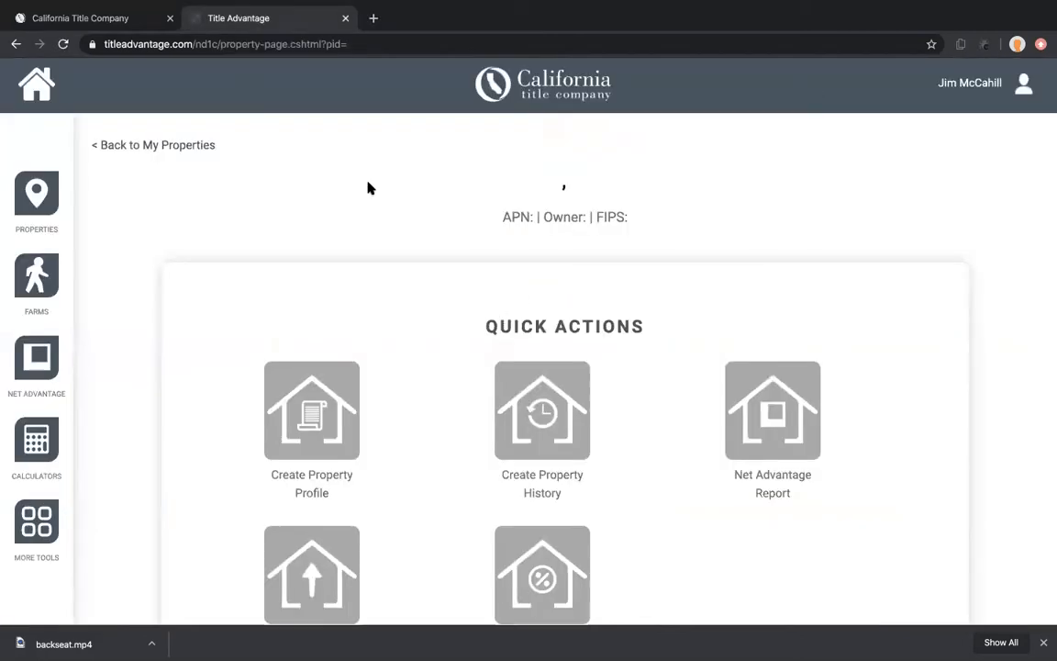
{"action": "left_click", "coordinate": [46, 99]}
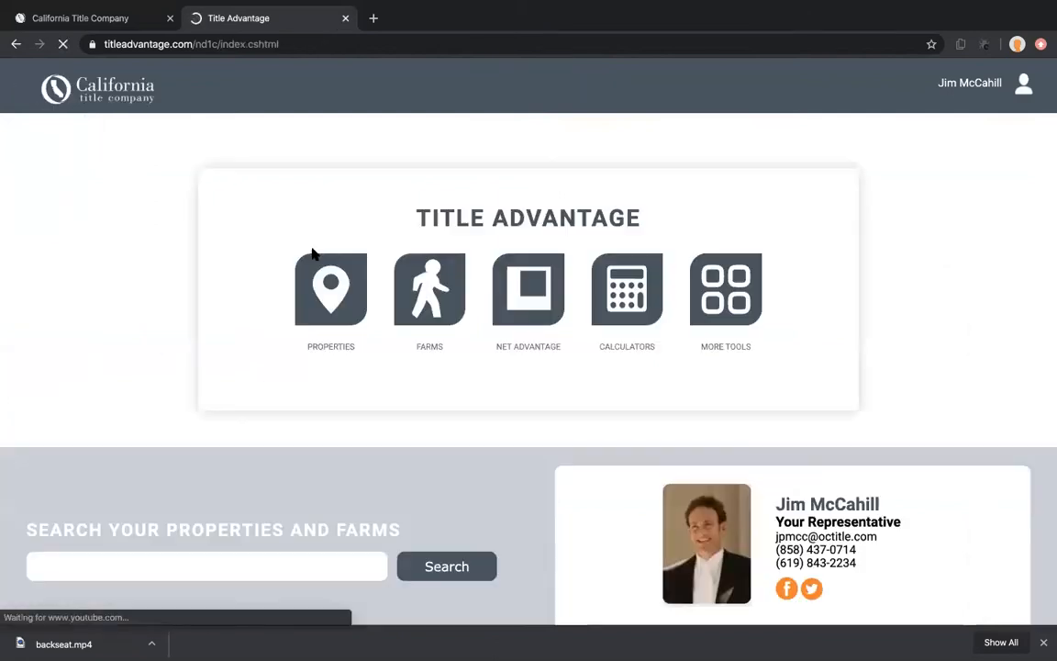
{"action": "left_click", "coordinate": [338, 288]}
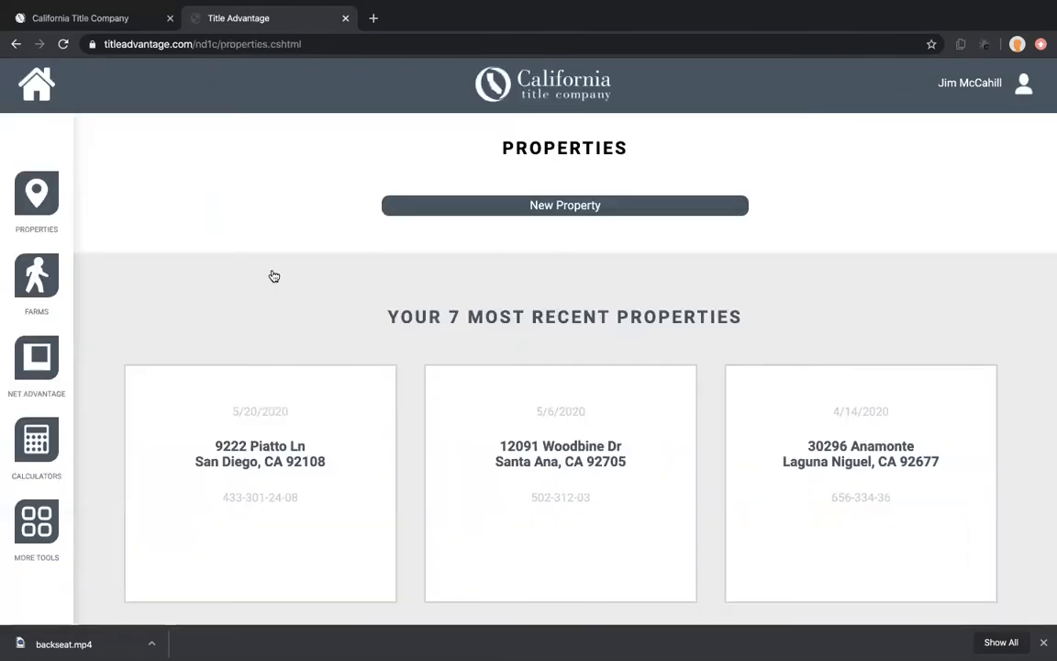
{"action": "scroll", "coordinate": [287, 355], "scroll_direction": "down", "scroll_amount": 2}
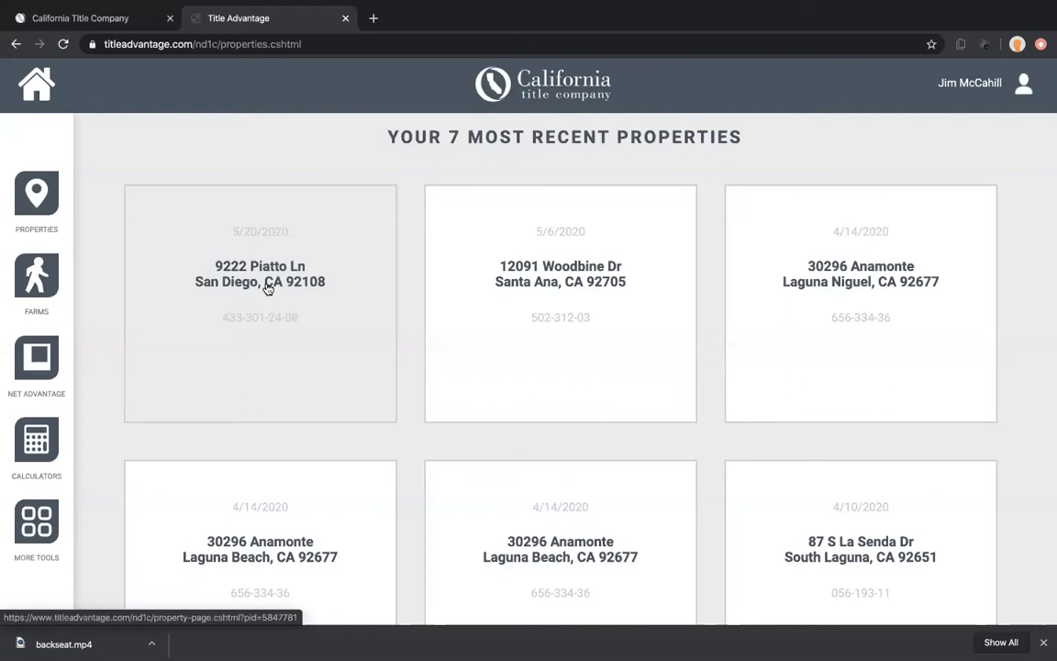
{"action": "left_click", "coordinate": [267, 288]}
Step: Open the property's Net Advantage reports and view the Standard Full Net Sheet
{"action": "scroll", "coordinate": [472, 361], "scroll_direction": "down", "scroll_amount": 2}
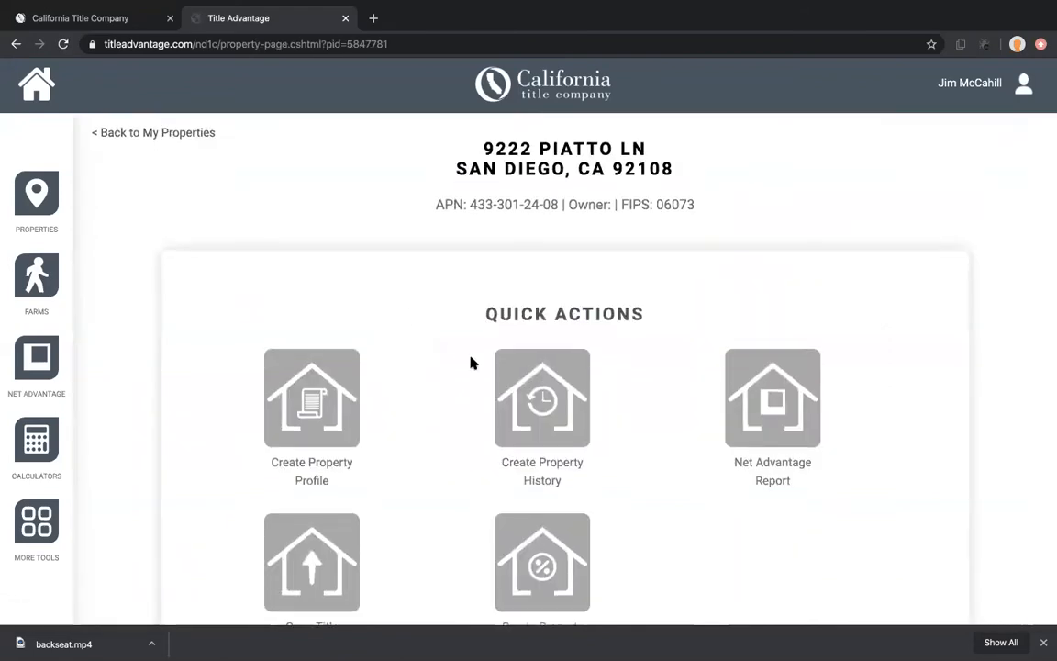
{"action": "left_click", "coordinate": [776, 280]}
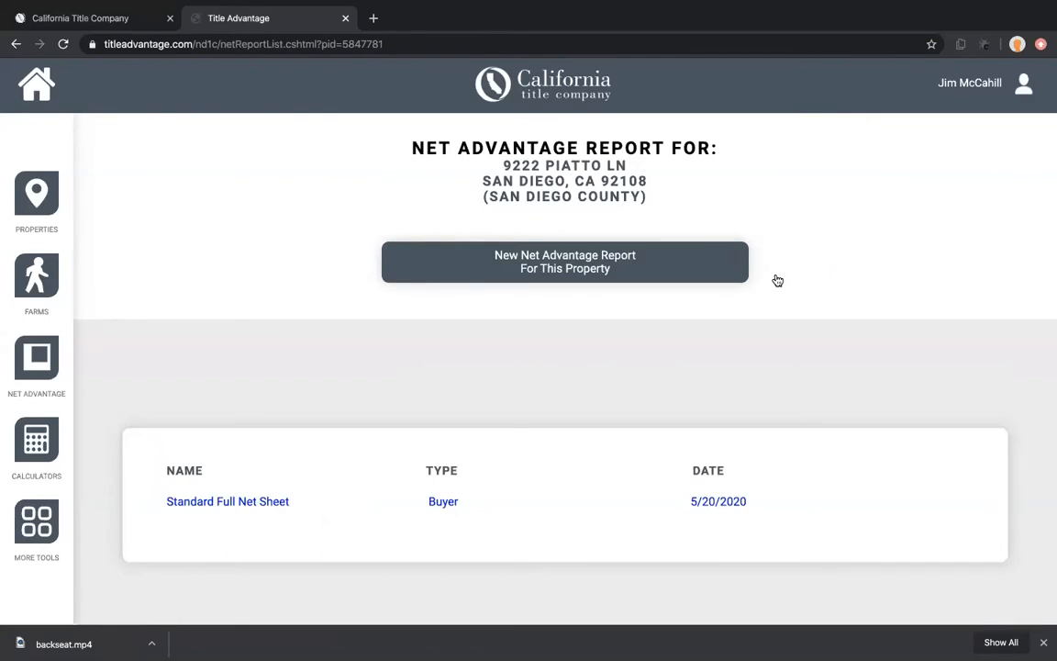
{"action": "left_click", "coordinate": [323, 501]}
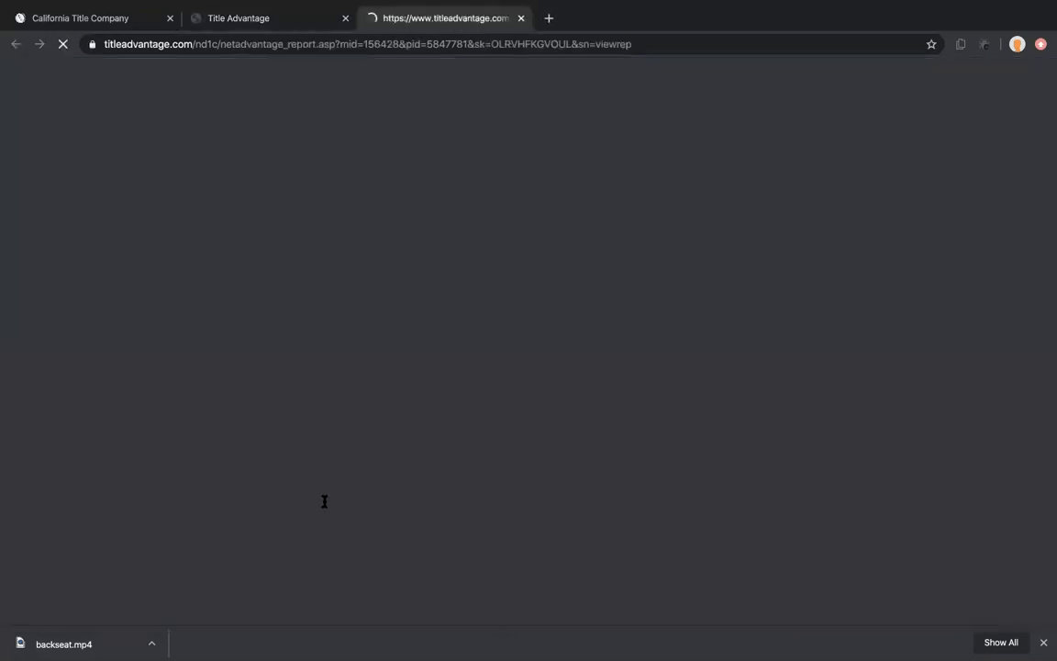
{"action": "key", "text": "super+w"}
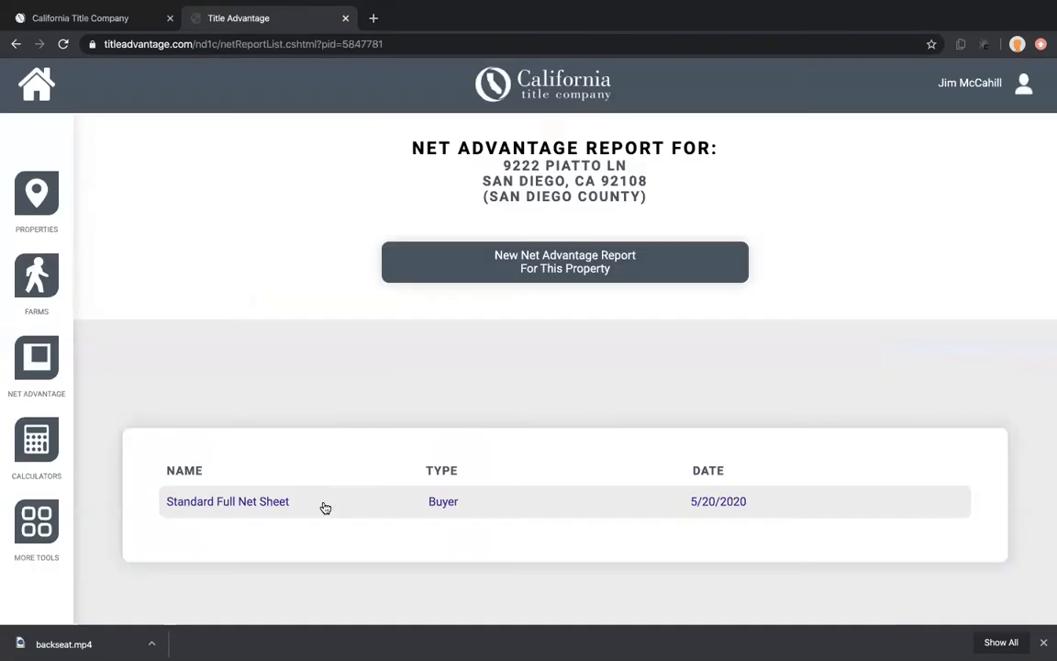
{"action": "left_click", "coordinate": [594, 264]}
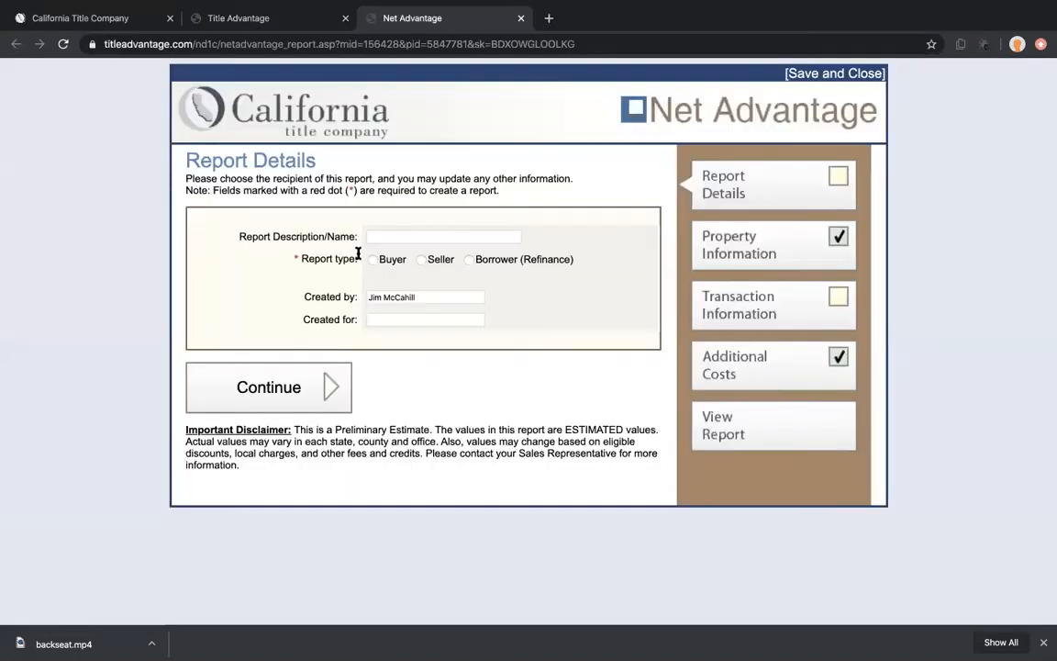
Step: Create a Buyer report named 'Scenario with lower sales price' and continue to Transaction Information
{"action": "left_click", "coordinate": [373, 260]}
{"action": "left_click", "coordinate": [440, 235]}
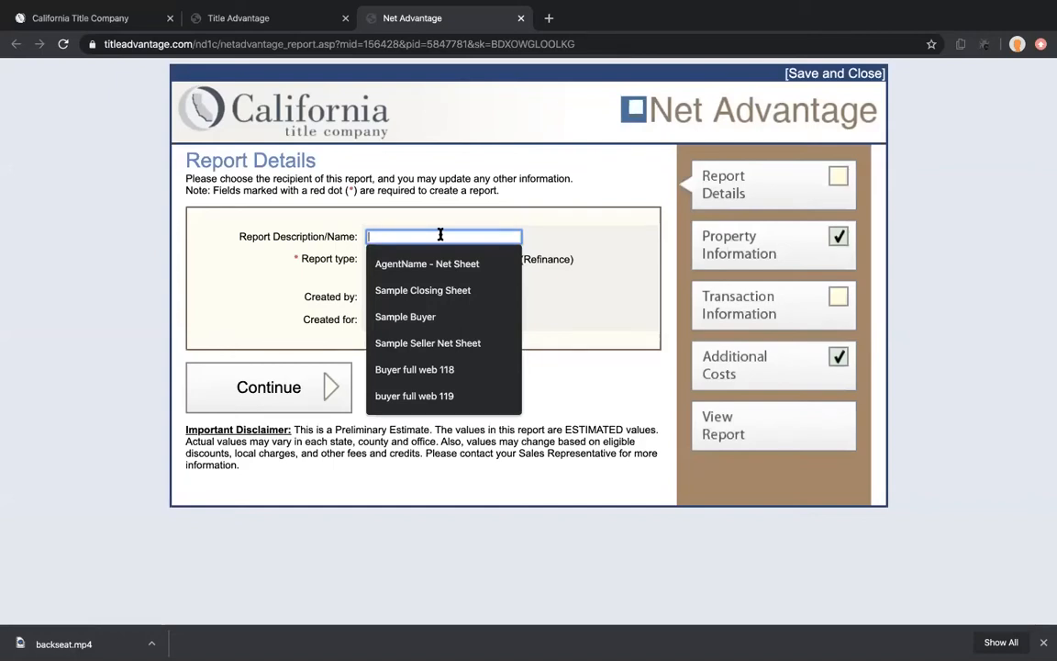
{"action": "type", "text": "Sc"}
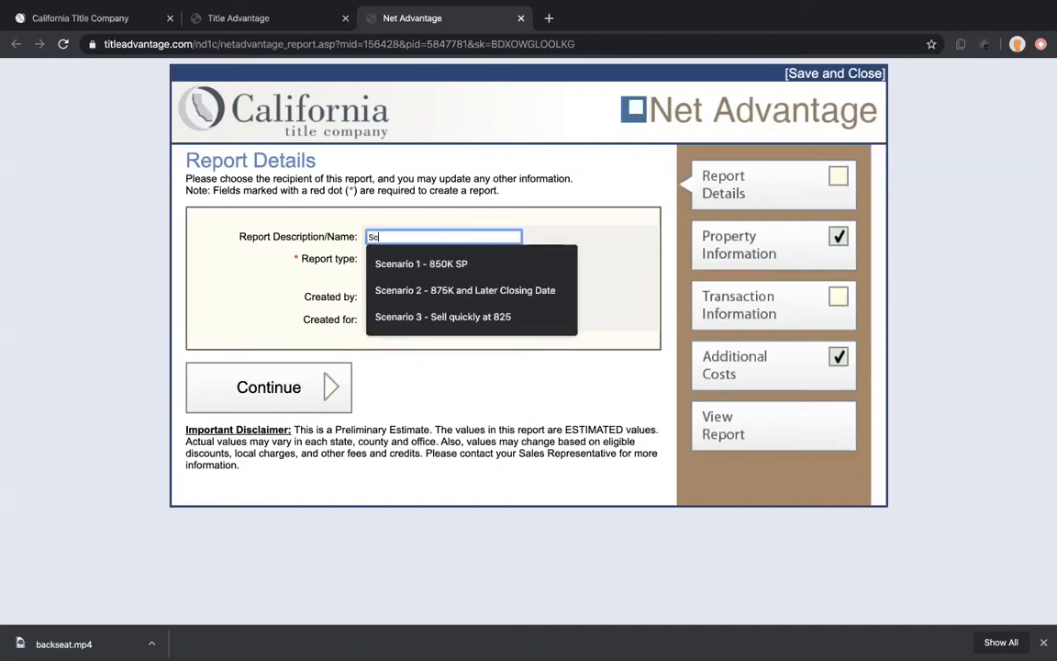
{"action": "type", "text": "enario with l"}
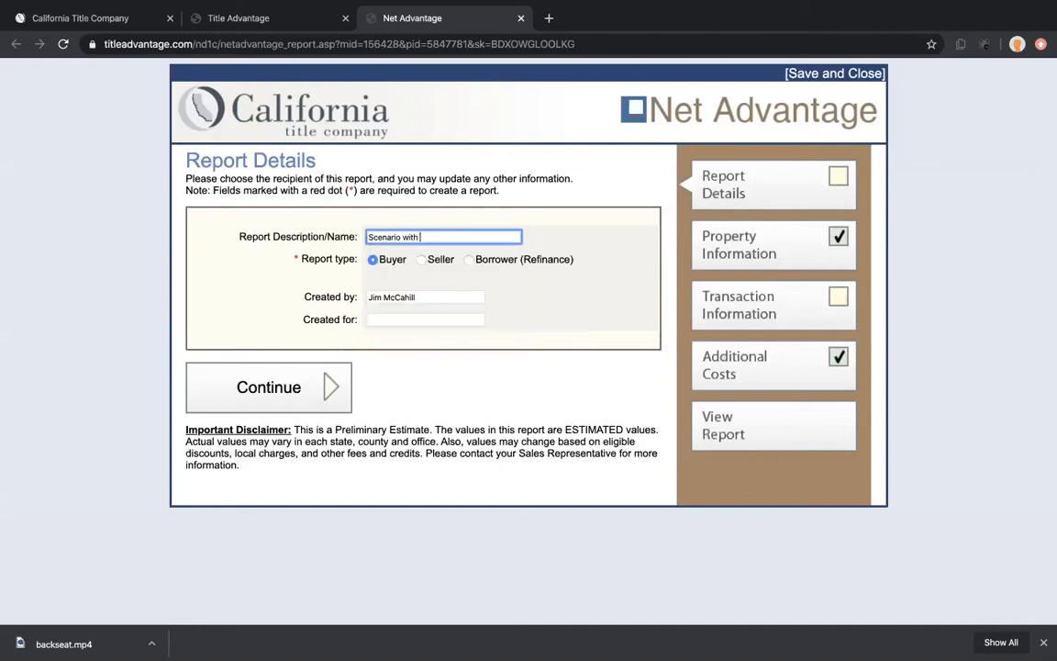
{"action": "type", "text": "ower sales price"}
{"action": "left_click", "coordinate": [283, 387]}
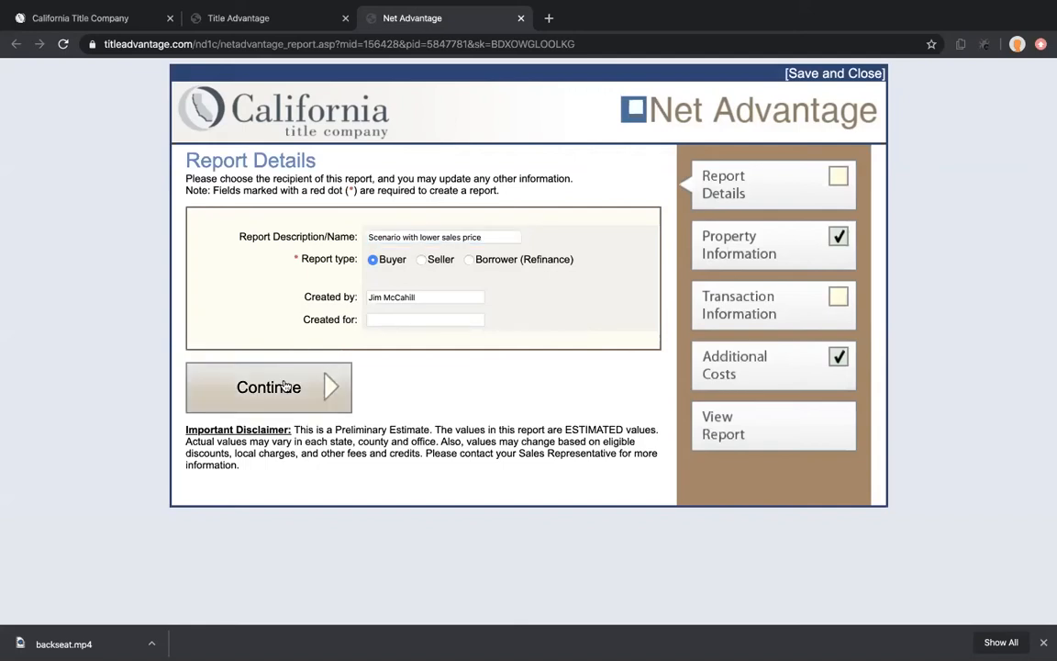
{"action": "left_click", "coordinate": [194, 441]}
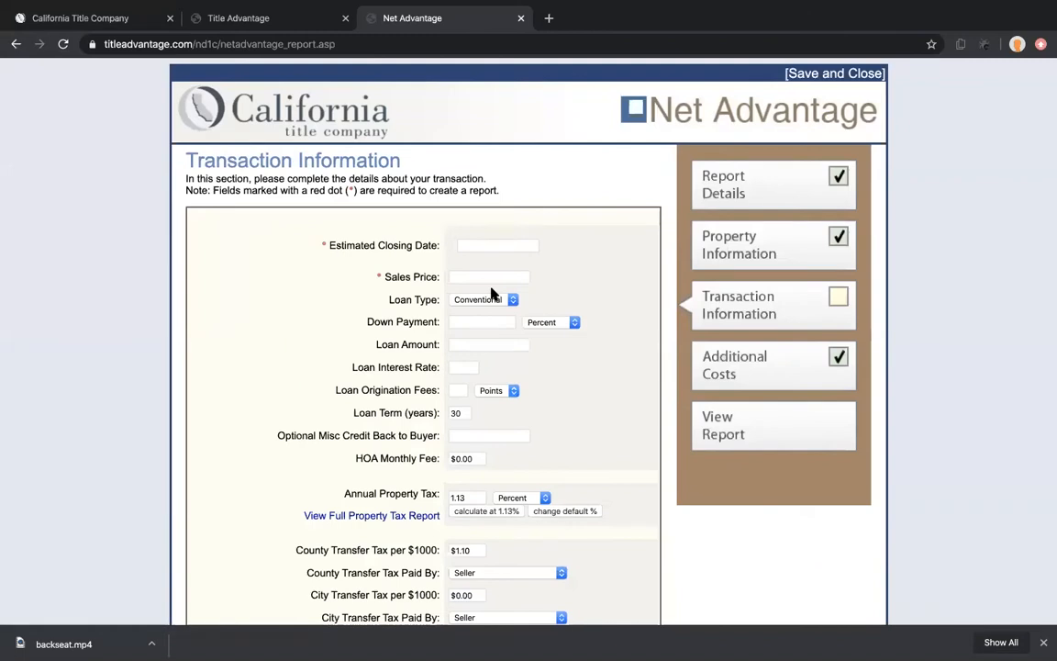
Step: Enter sales price 890000, 20% down payment, 4% interest rate and 200 HOA fee, then submit
{"action": "left_click", "coordinate": [493, 276]}
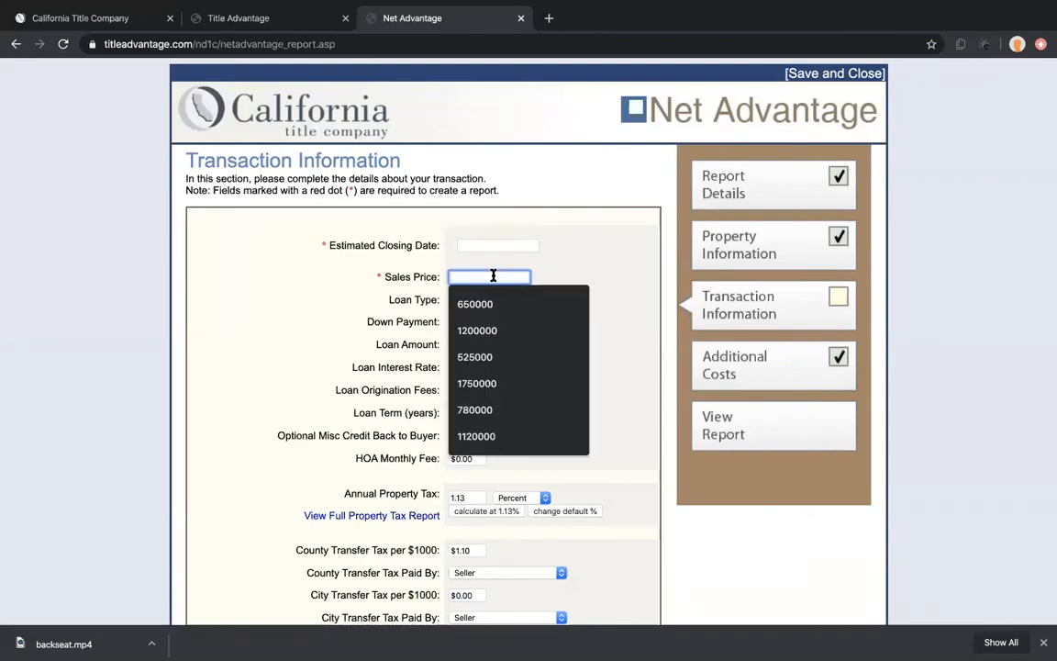
{"action": "type", "text": "8"}
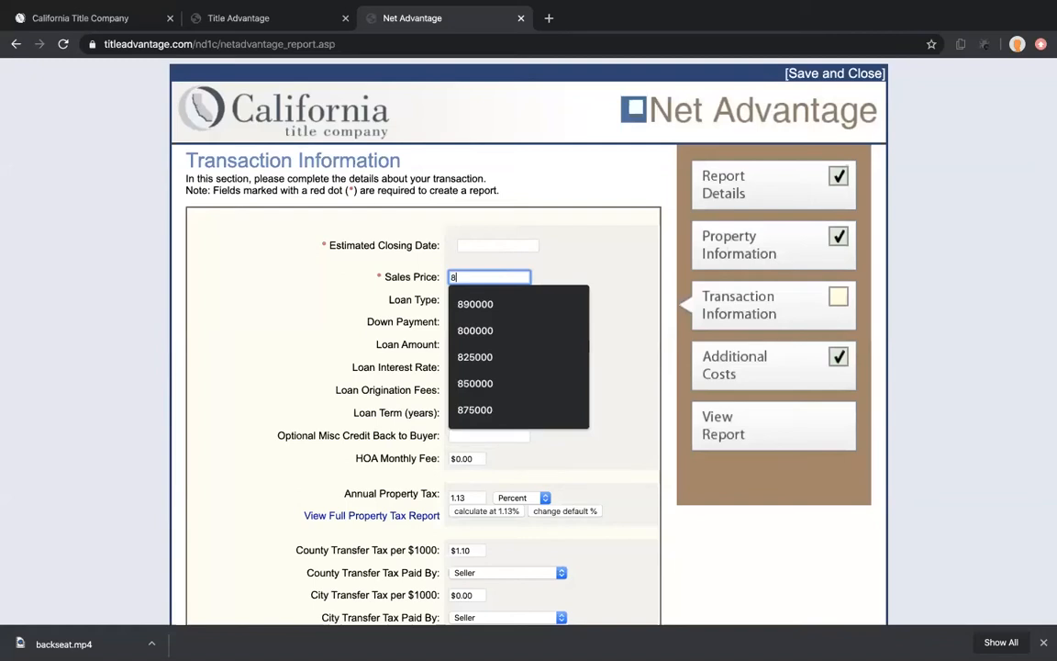
{"action": "type", "text": "95000"}
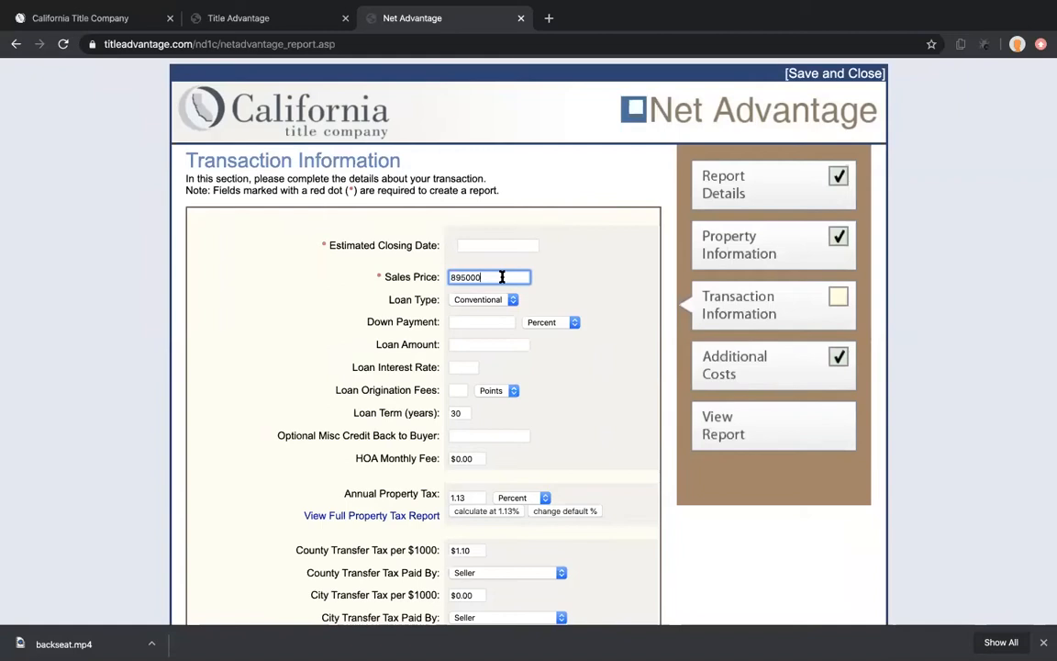
{"action": "double_click", "coordinate": [492, 272]}
{"action": "type", "text": "890000"}
{"action": "left_click", "coordinate": [484, 323]}
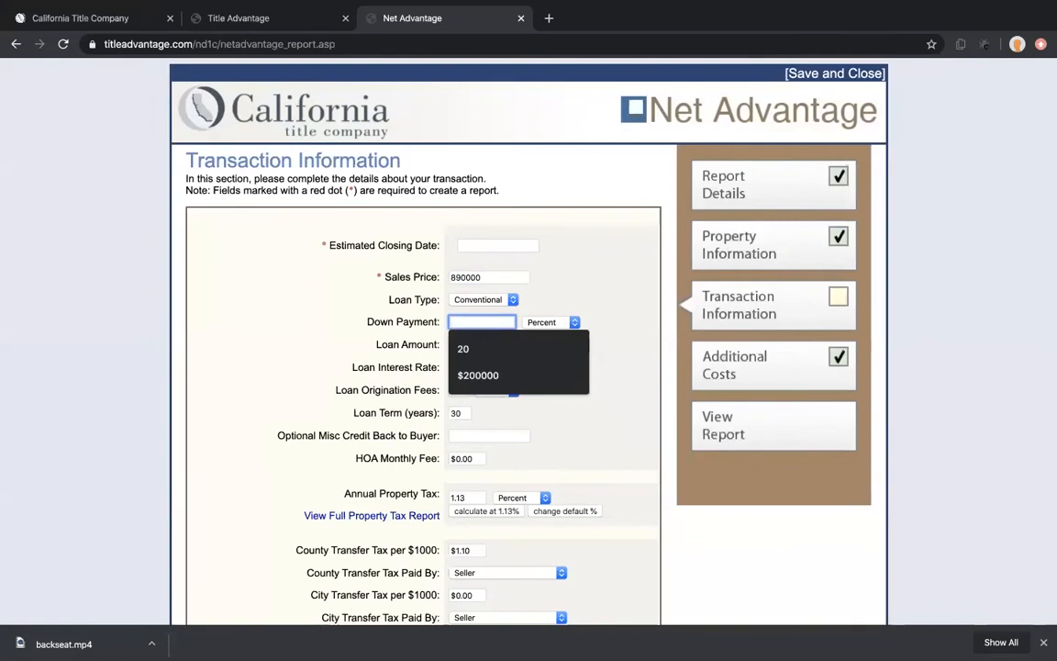
{"action": "type", "text": "20"}
{"action": "key", "text": "Tab"}
{"action": "scroll", "coordinate": [518, 413], "scroll_direction": "down", "scroll_amount": 3}
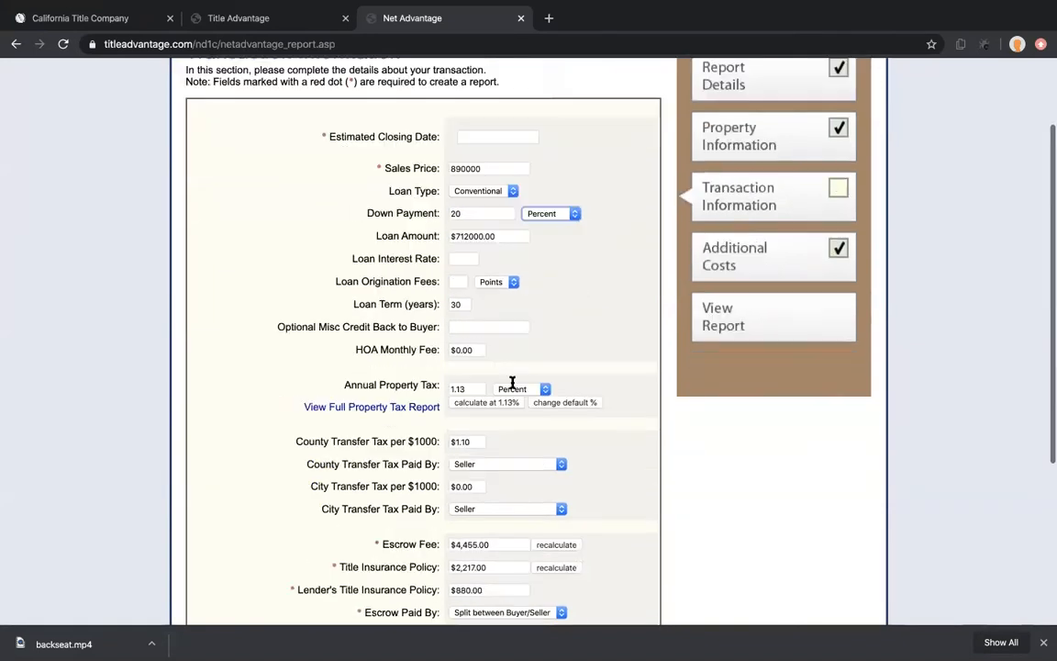
{"action": "left_click", "coordinate": [463, 259]}
{"action": "type", "text": "4"}
{"action": "scroll", "coordinate": [555, 309], "scroll_direction": "down", "scroll_amount": 6}
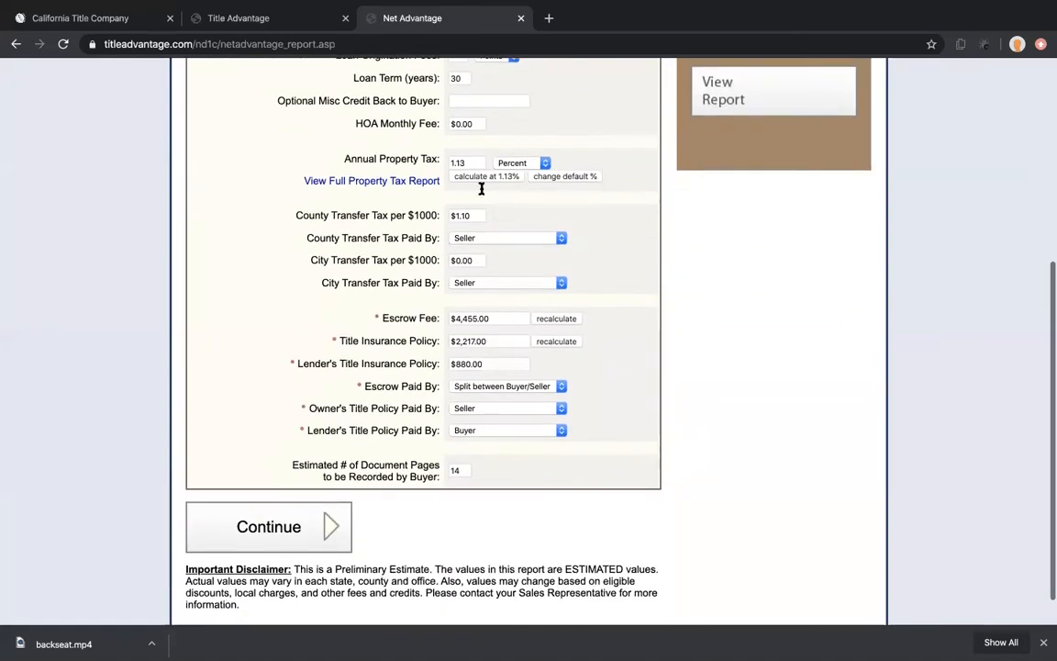
{"action": "left_click", "coordinate": [469, 123]}
{"action": "type", "text": "200"}
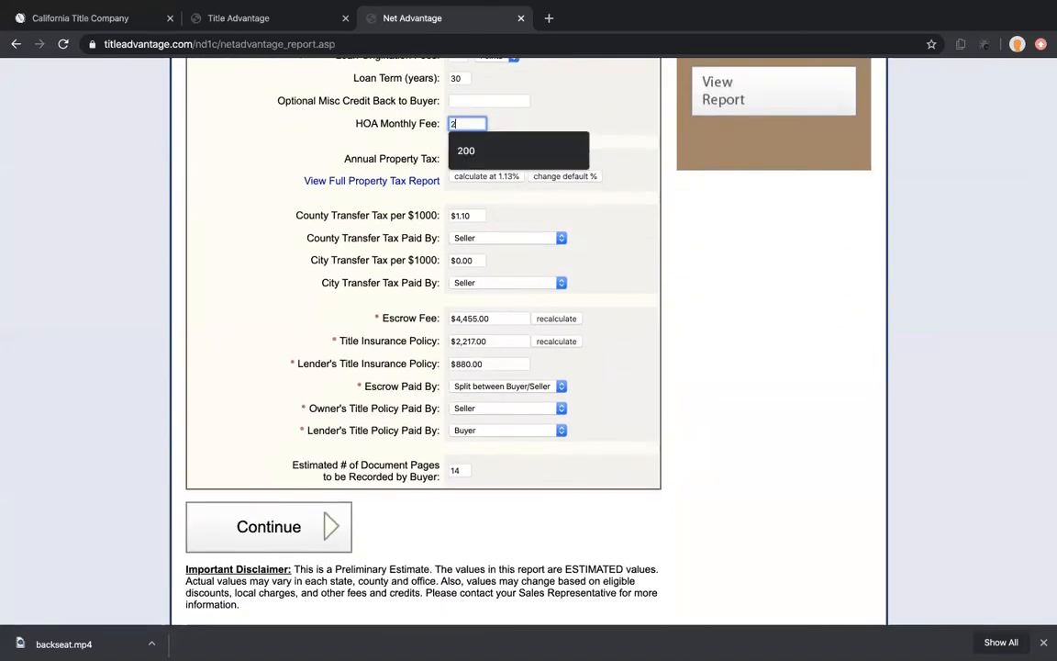
{"action": "left_click", "coordinate": [282, 532]}
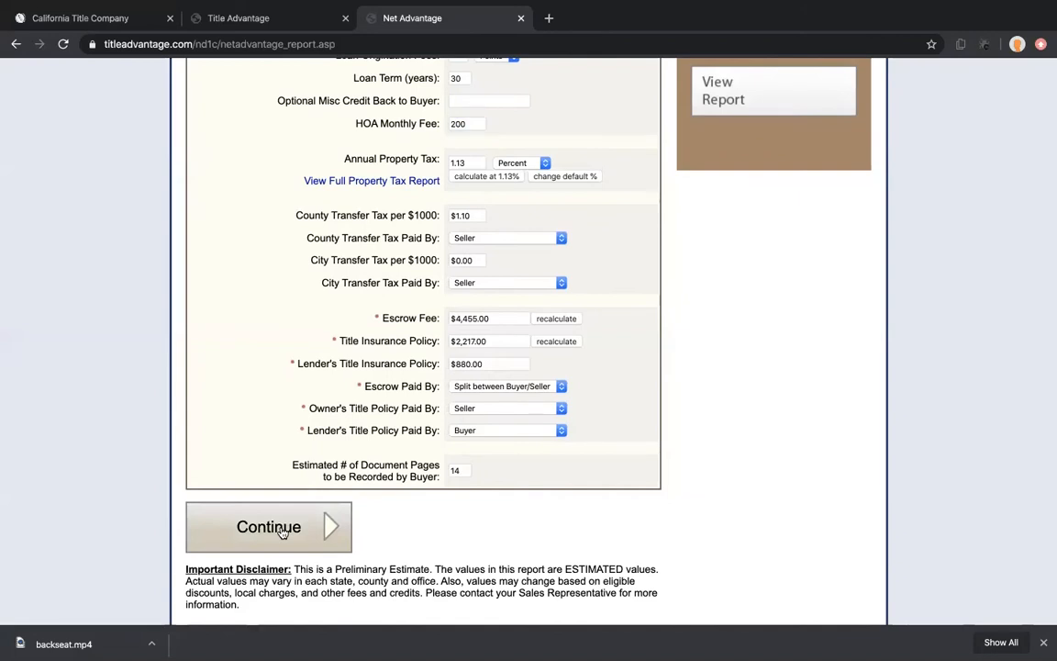
Step: Set the estimated closing date to July 23, 2020 from the calendar
{"action": "scroll", "coordinate": [381, 445], "scroll_direction": "down", "scroll_amount": 1}
{"action": "scroll", "coordinate": [381, 447], "scroll_direction": "down", "scroll_amount": 1}
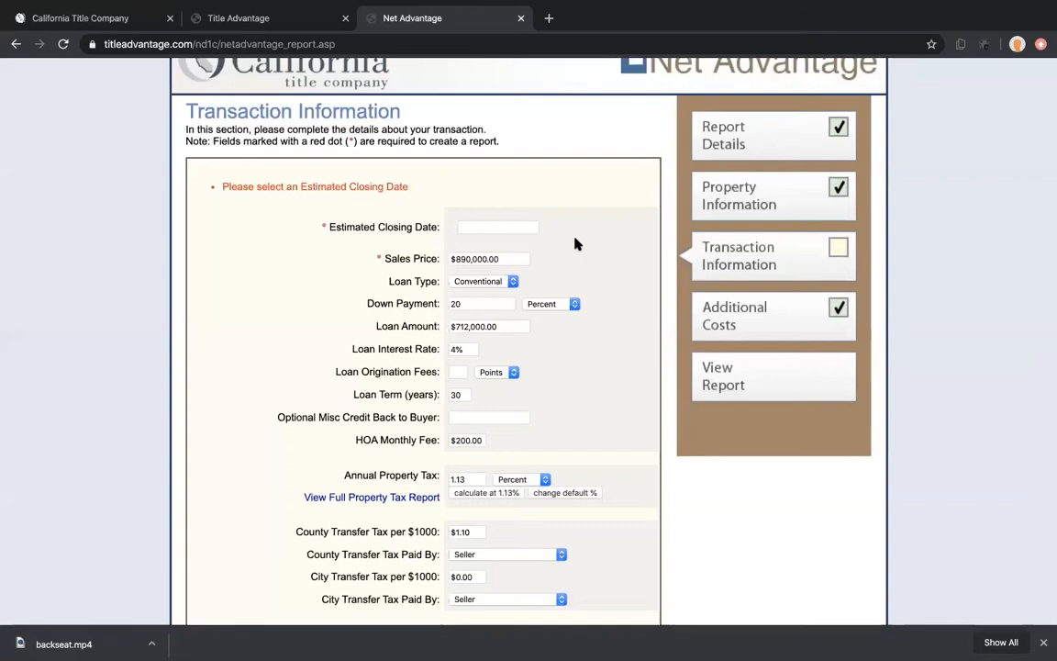
{"action": "left_click", "coordinate": [517, 227]}
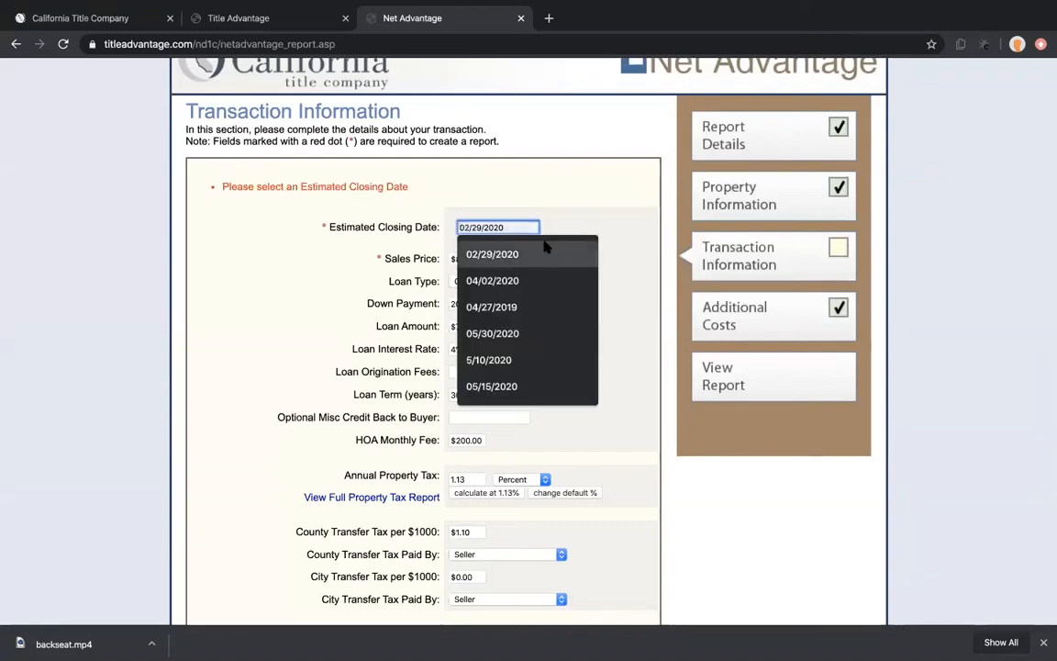
{"action": "key", "text": "Escape"}
{"action": "left_click", "coordinate": [587, 247]}
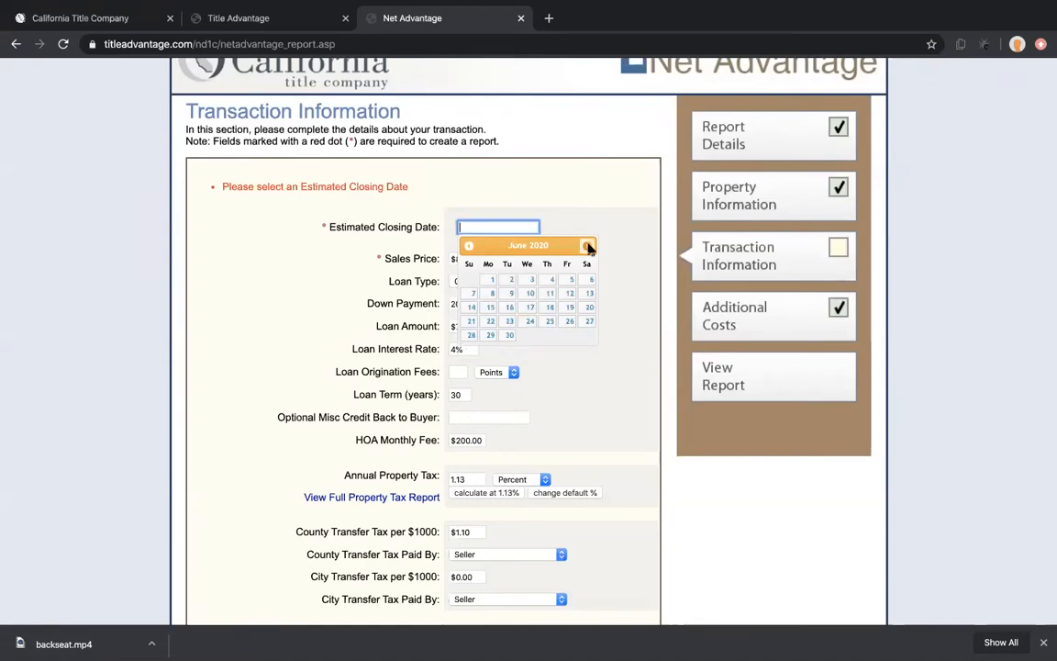
{"action": "left_click", "coordinate": [587, 248]}
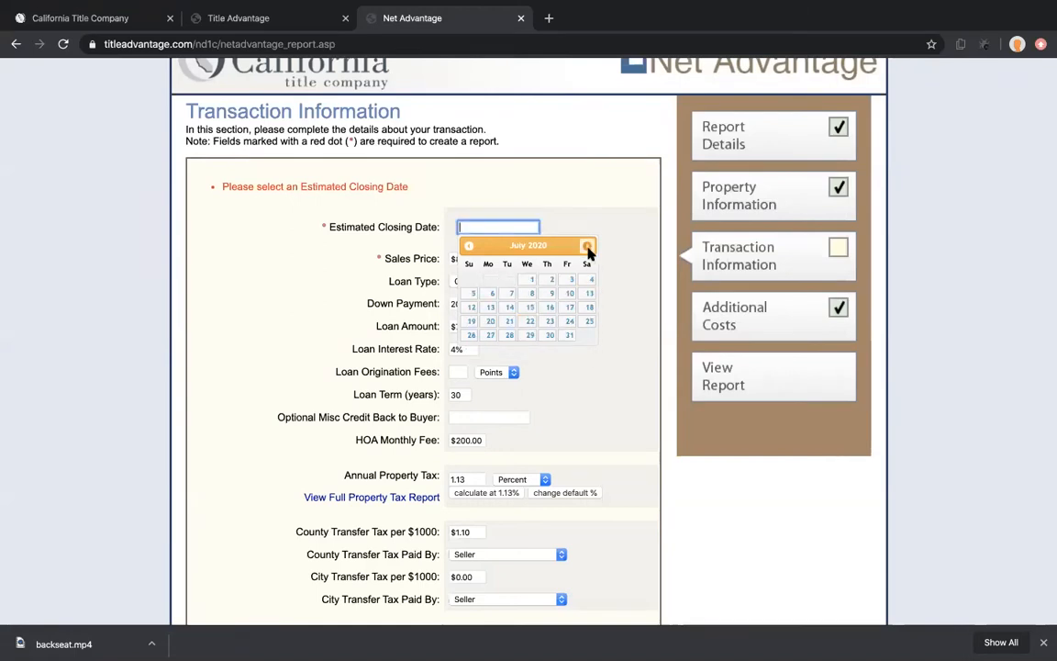
{"action": "left_click", "coordinate": [550, 322]}
Step: Continue past Additional Costs to generate the buyer's estimated closing costs report
{"action": "scroll", "coordinate": [645, 411], "scroll_direction": "down", "scroll_amount": 1}
{"action": "scroll", "coordinate": [516, 450], "scroll_direction": "down", "scroll_amount": 5}
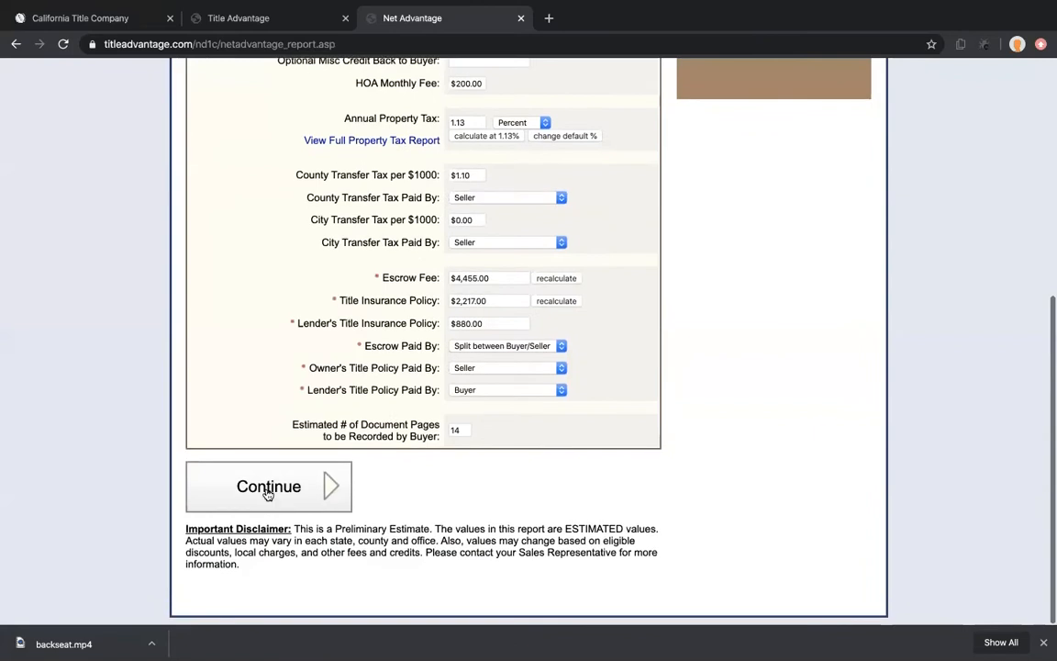
{"action": "left_click", "coordinate": [268, 491]}
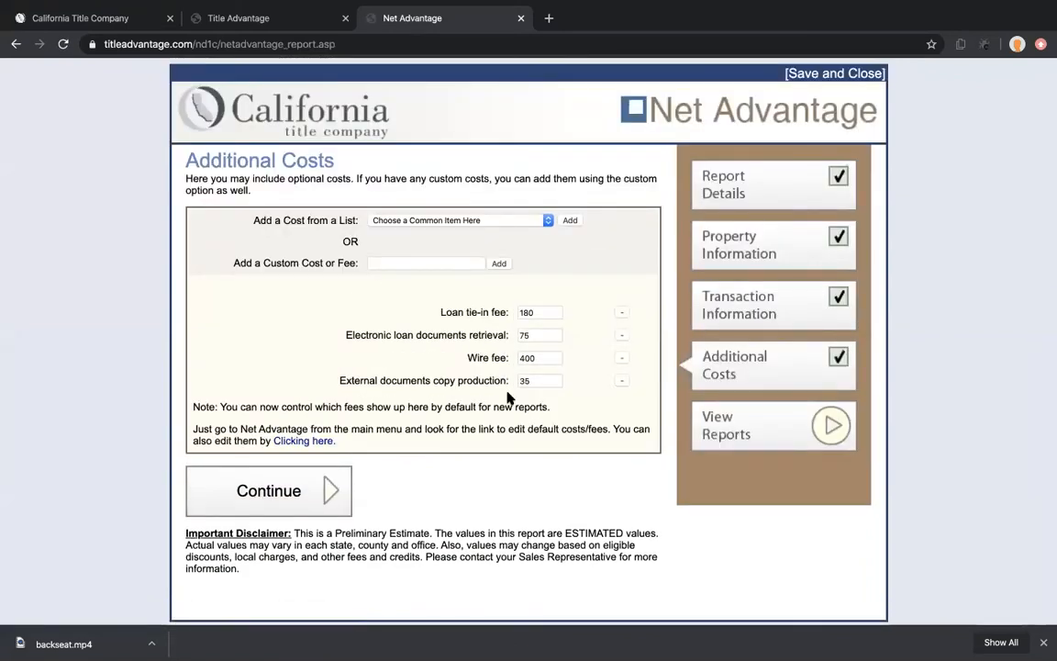
{"action": "left_click", "coordinate": [324, 474]}
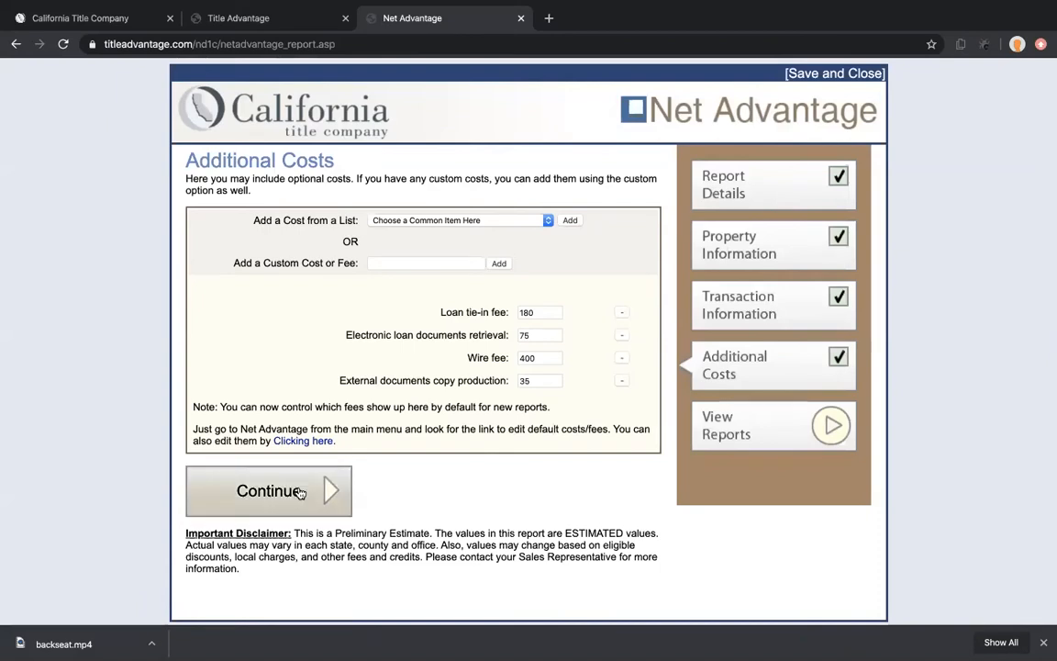
{"action": "scroll", "coordinate": [420, 447], "scroll_direction": "down", "scroll_amount": 2}
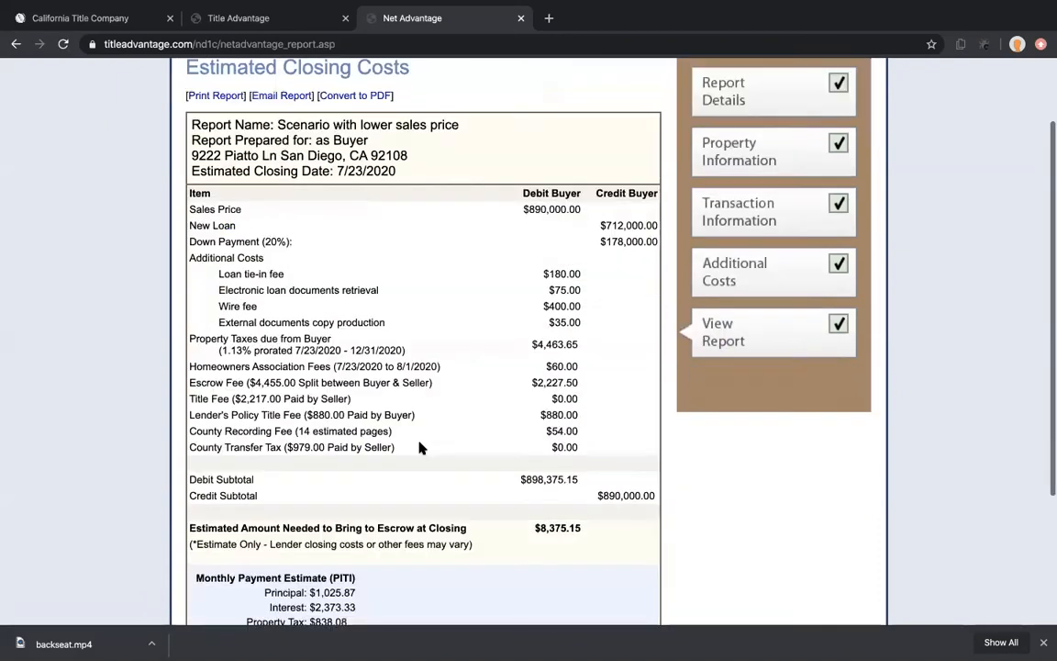
Step: Scroll through the lower-price closing costs report and close its tab
{"action": "scroll", "coordinate": [419, 447], "scroll_direction": "down", "scroll_amount": 3}
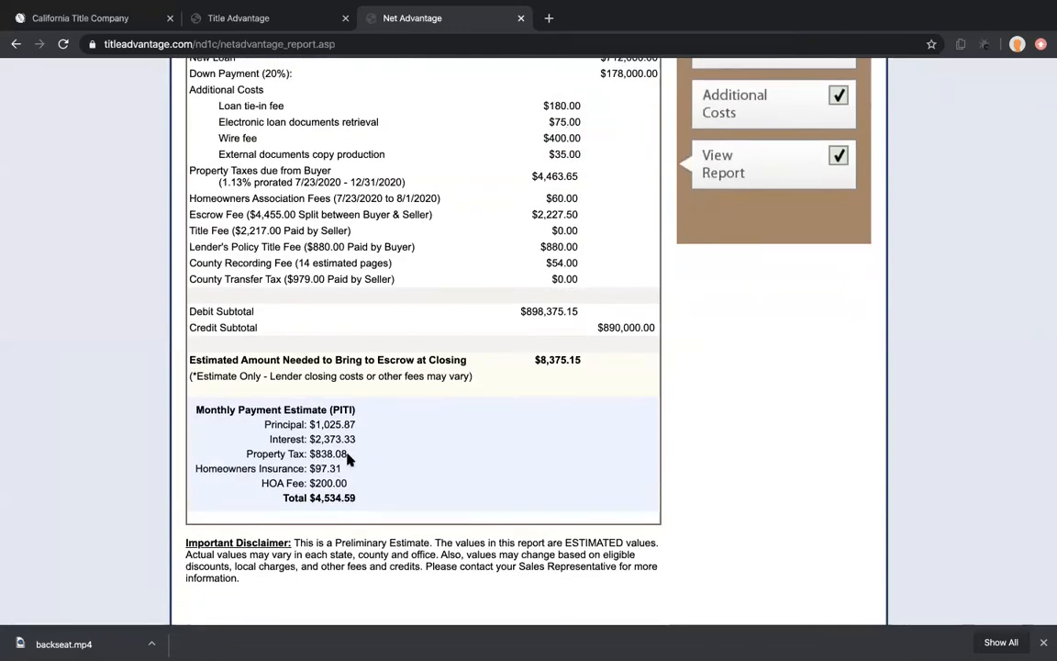
{"action": "scroll", "coordinate": [432, 354], "scroll_direction": "up", "scroll_amount": 5}
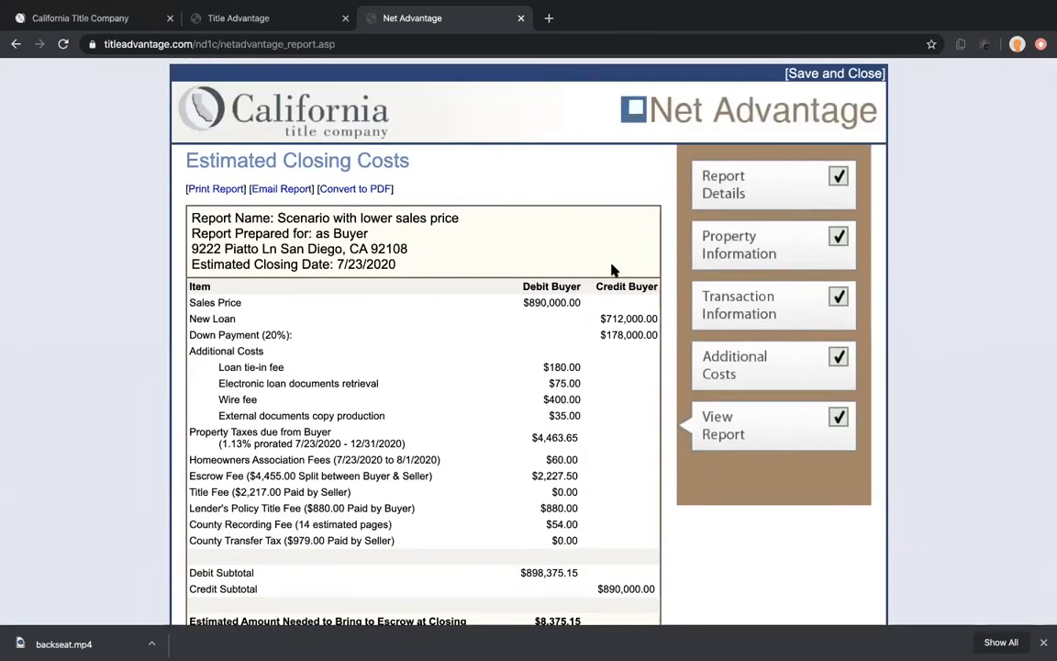
{"action": "key", "text": "ctrl+w"}
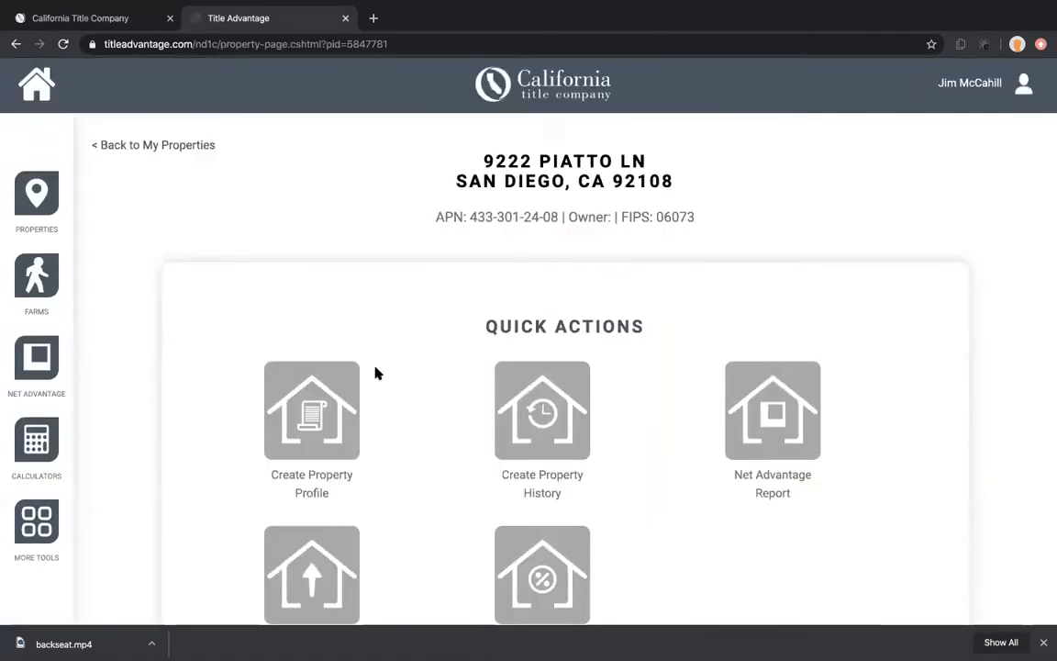
{"action": "left_click", "coordinate": [43, 209]}
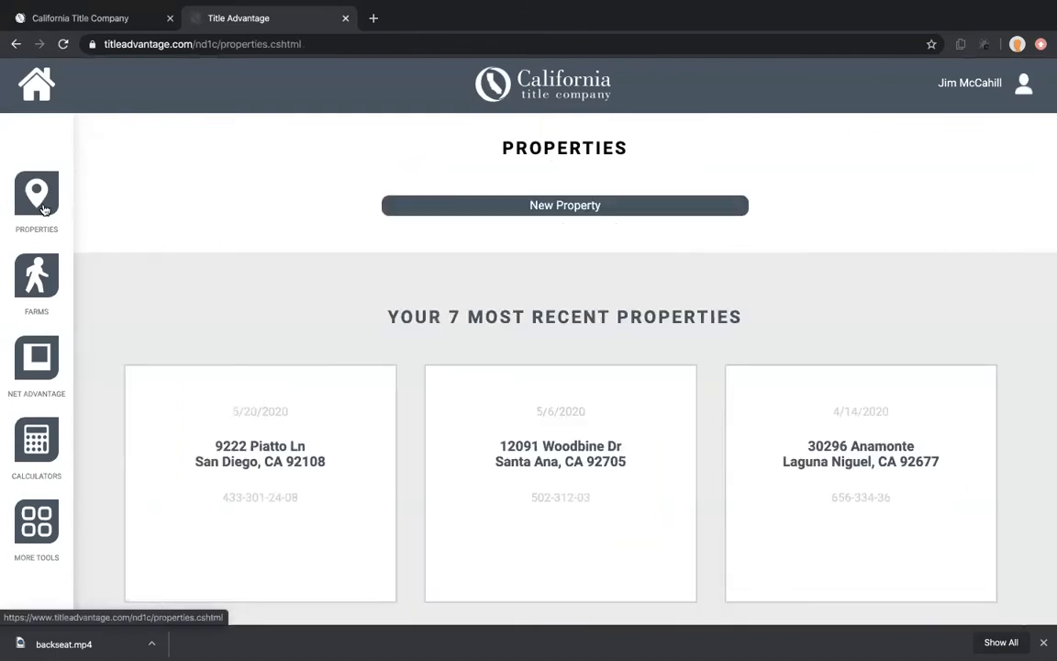
{"action": "left_click", "coordinate": [245, 484]}
{"action": "scroll", "coordinate": [377, 440], "scroll_direction": "down", "scroll_amount": 1}
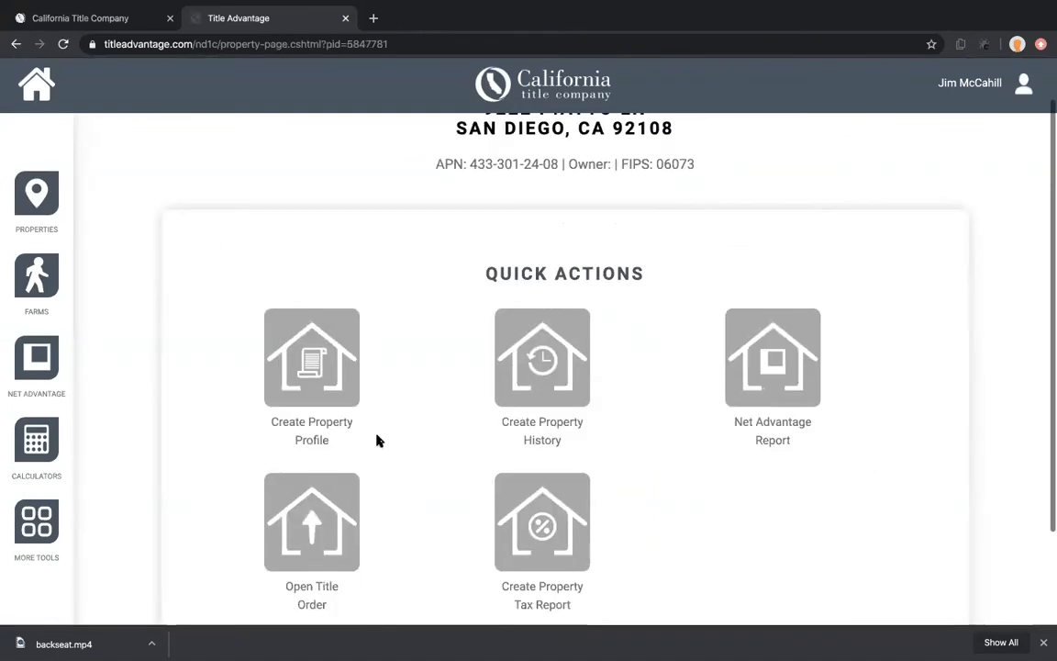
{"action": "scroll", "coordinate": [377, 440], "scroll_direction": "up", "scroll_amount": 1}
{"action": "scroll", "coordinate": [539, 390], "scroll_direction": "down", "scroll_amount": 1}
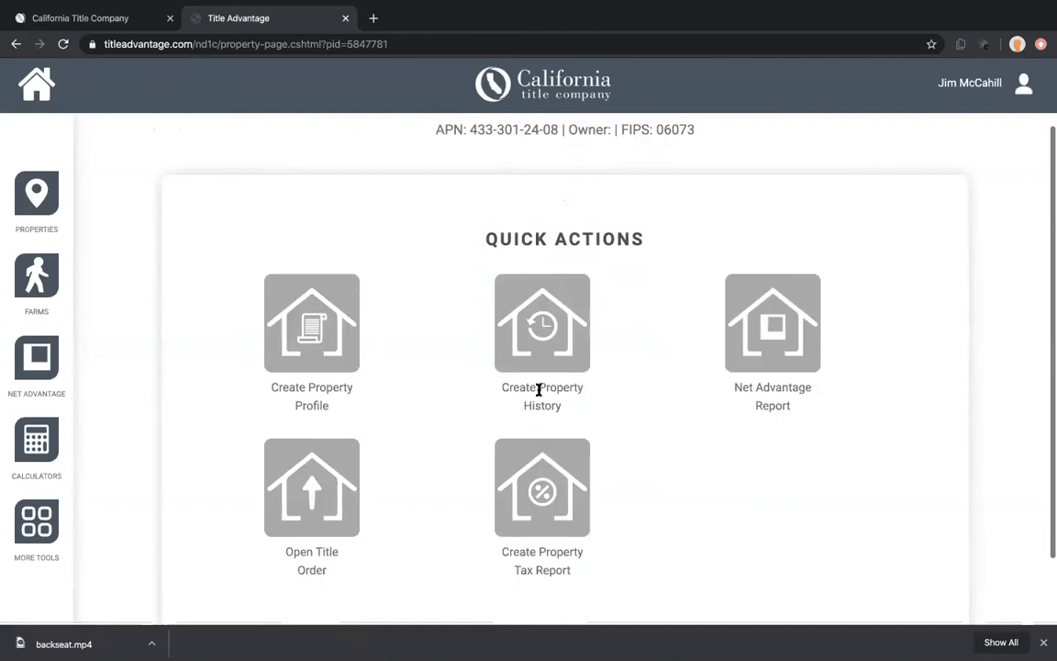
{"action": "left_click", "coordinate": [739, 319]}
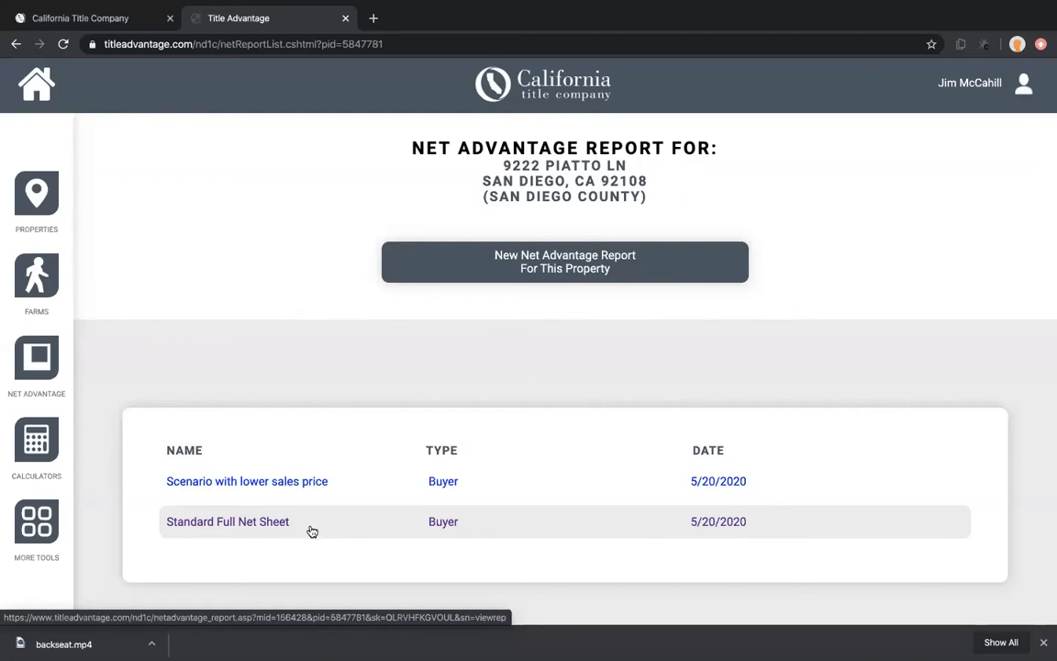
{"action": "left_click", "coordinate": [292, 484]}
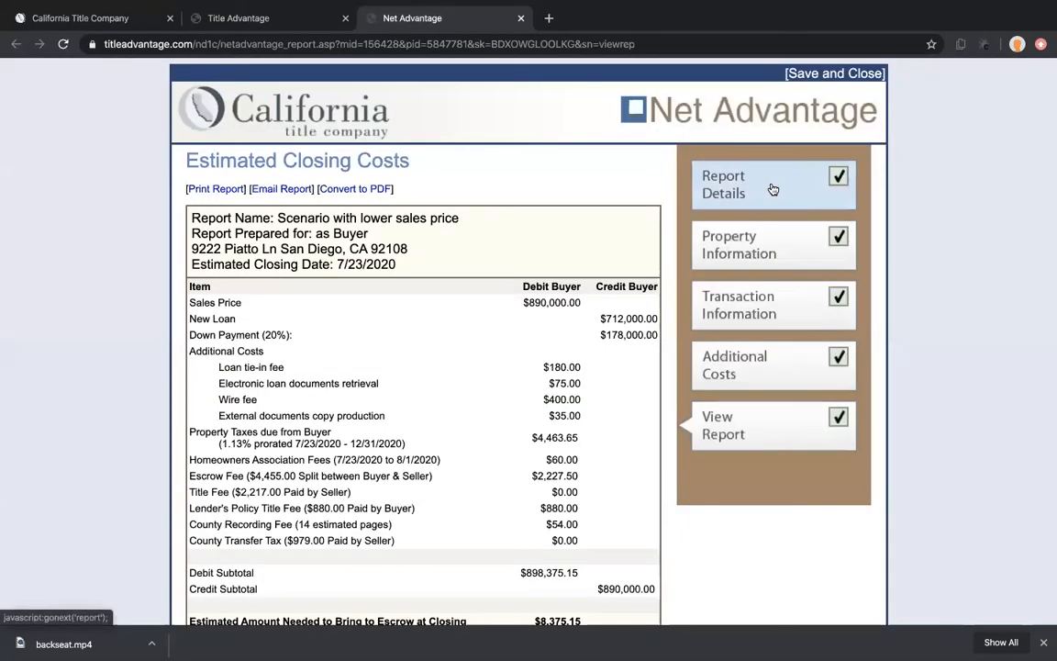
Step: Enter 'My Great Client' as the Created for recipient and continue to Property Information
{"action": "left_click", "coordinate": [773, 189]}
{"action": "left_click", "coordinate": [413, 319]}
{"action": "type", "text": "My Great Client"}
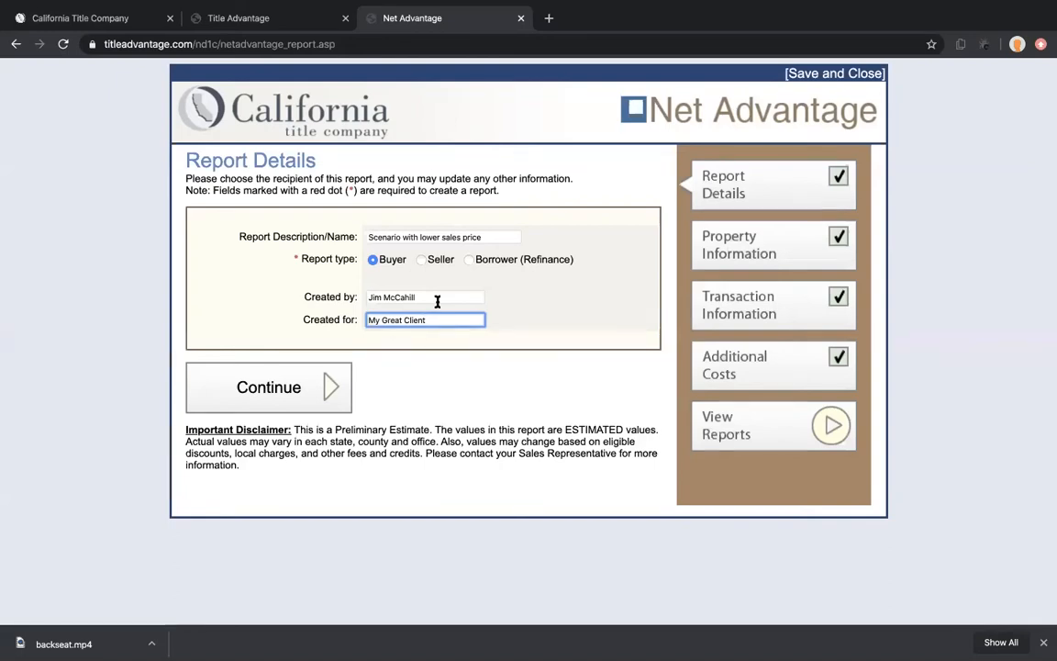
{"action": "scroll", "coordinate": [437, 301], "scroll_direction": "up", "scroll_amount": 5}
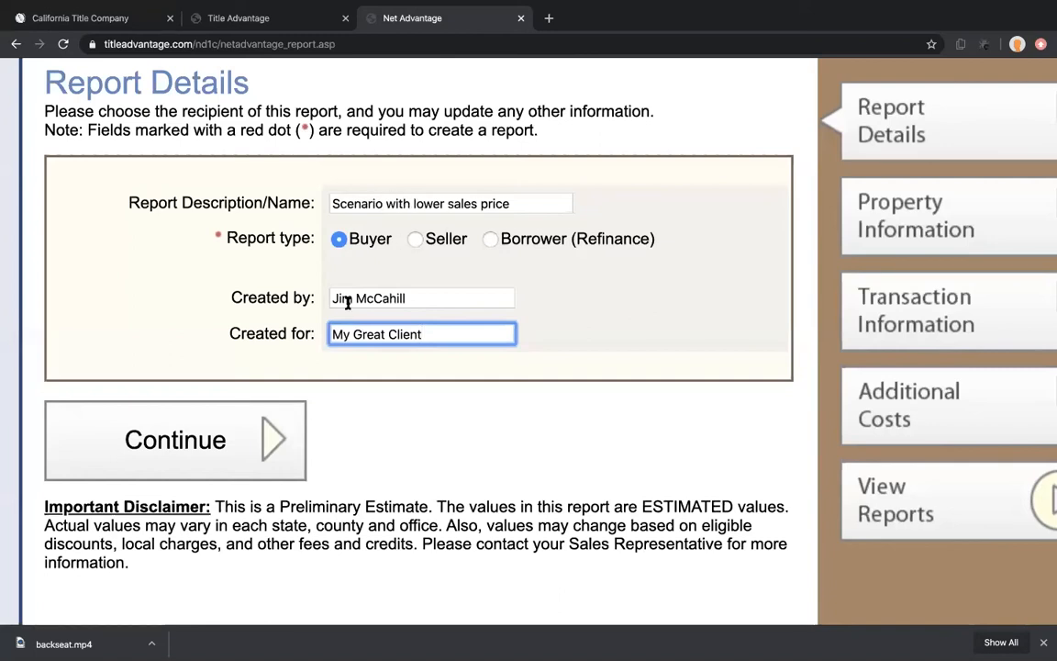
{"action": "left_click", "coordinate": [173, 399]}
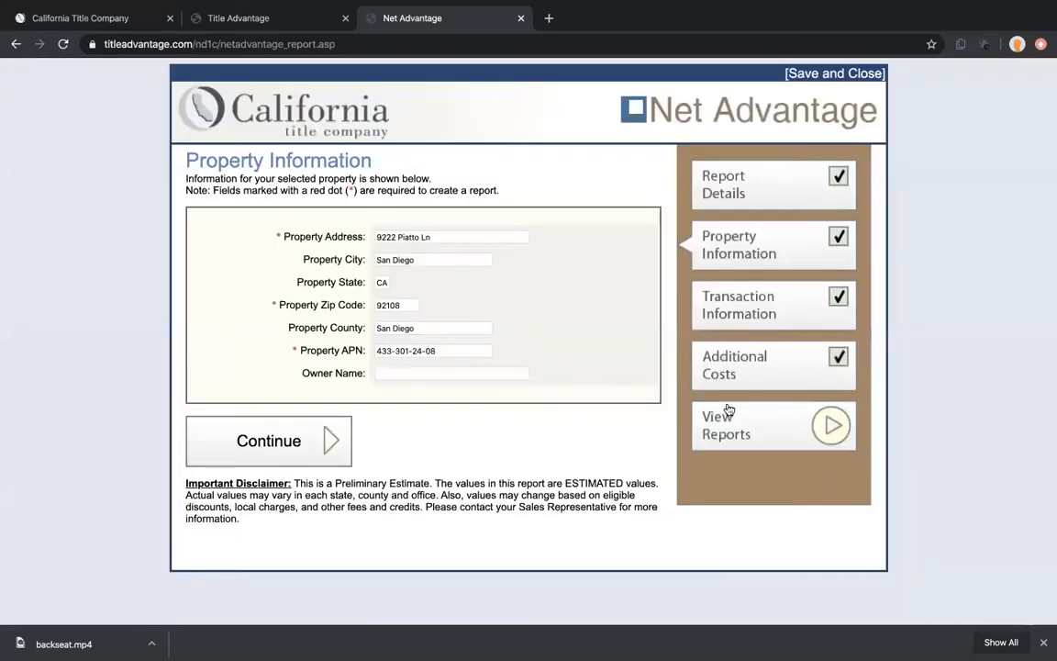
Step: View the regenerated report prepared for My Great Client as Buyer and preview its print layout
{"action": "left_click", "coordinate": [740, 422]}
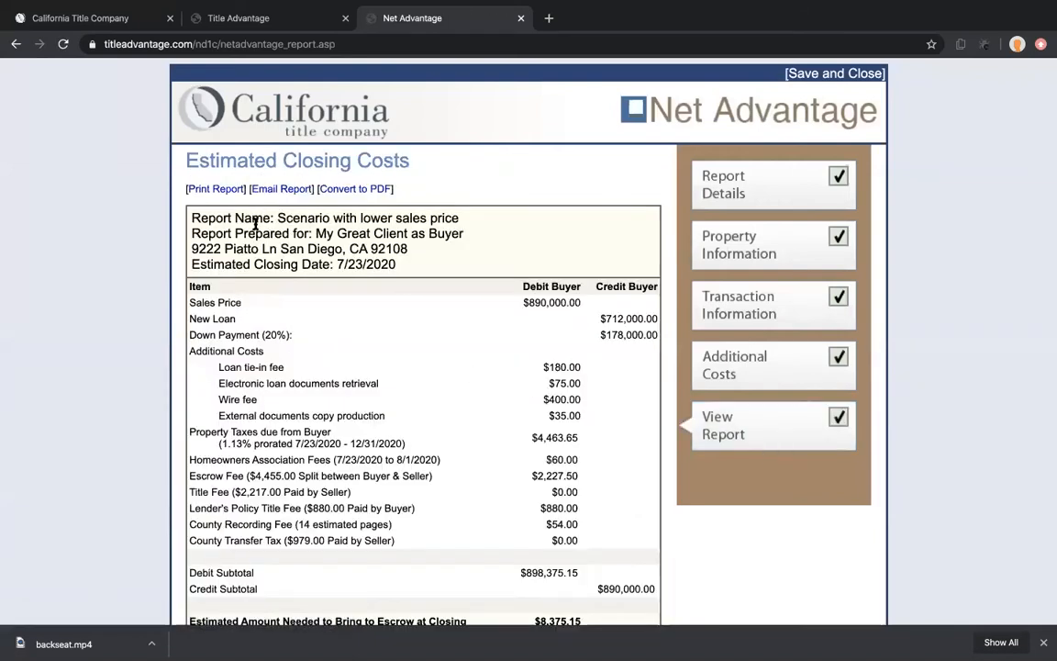
{"action": "left_click_drag", "start_coordinate": [228, 231], "coordinate": [383, 227]}
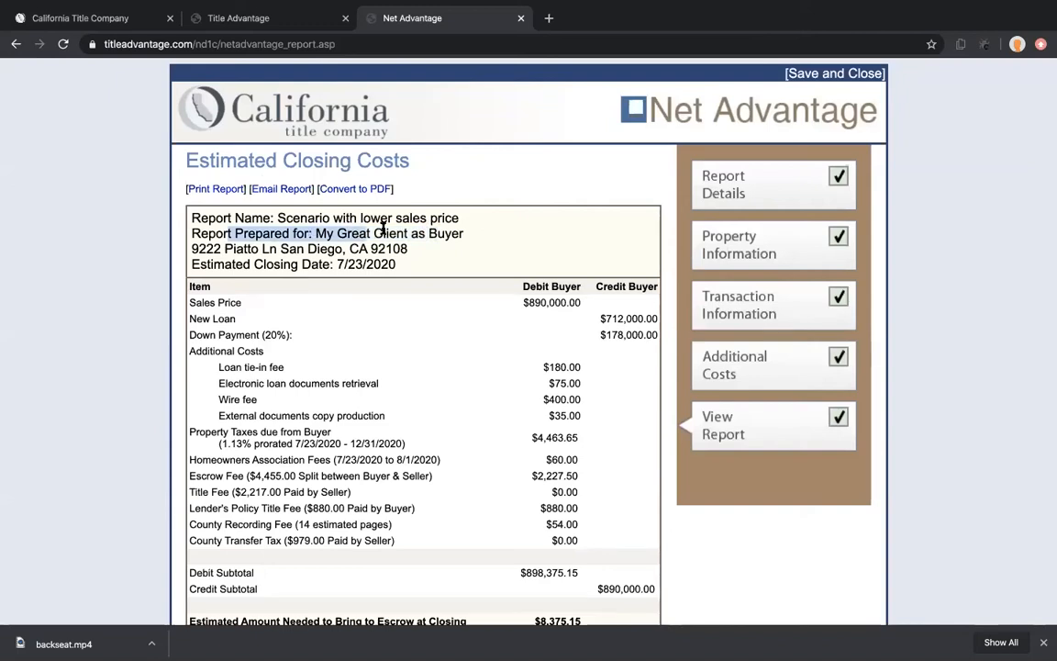
{"action": "left_click", "coordinate": [299, 180]}
{"action": "left_click", "coordinate": [210, 194]}
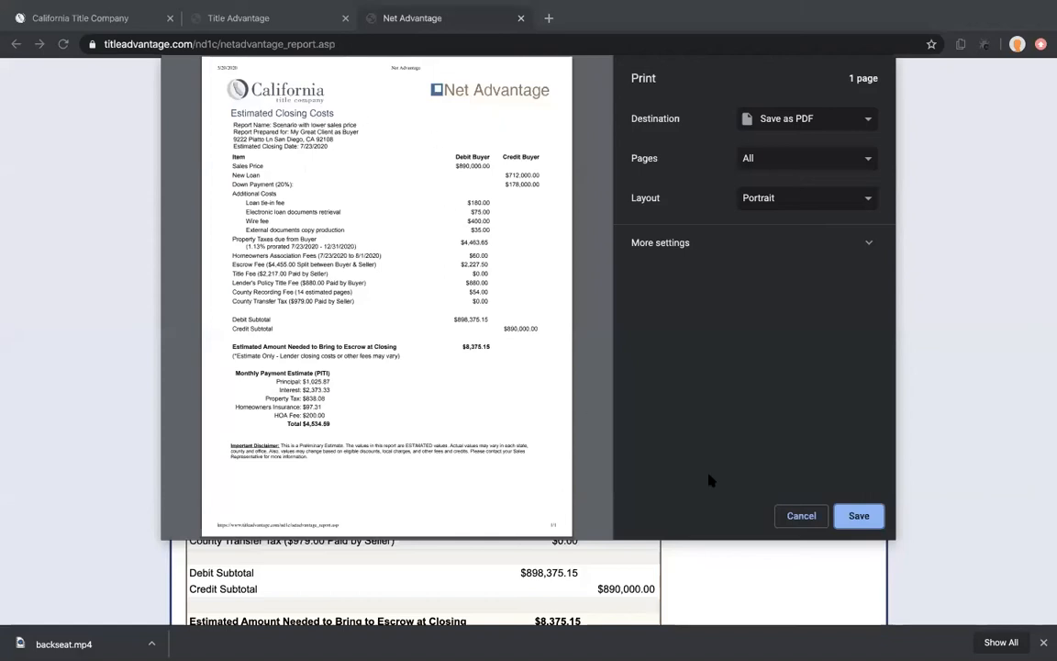
{"action": "left_click", "coordinate": [799, 516]}
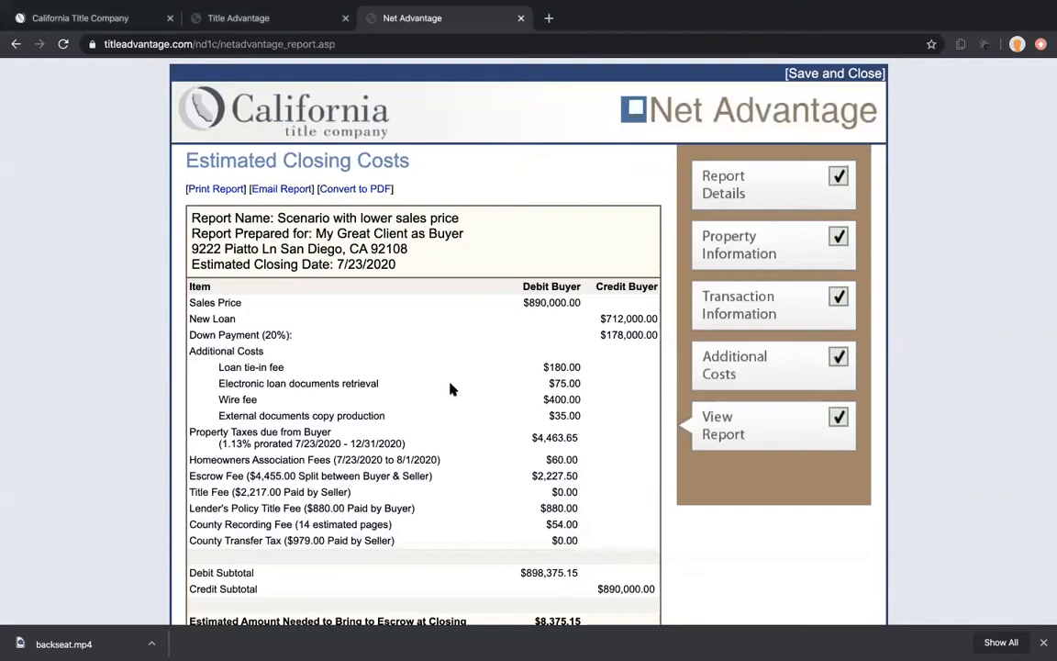
{"action": "scroll", "coordinate": [450, 390], "scroll_direction": "down", "scroll_amount": 3}
{"action": "scroll", "coordinate": [459, 53], "scroll_direction": "up", "scroll_amount": 3}
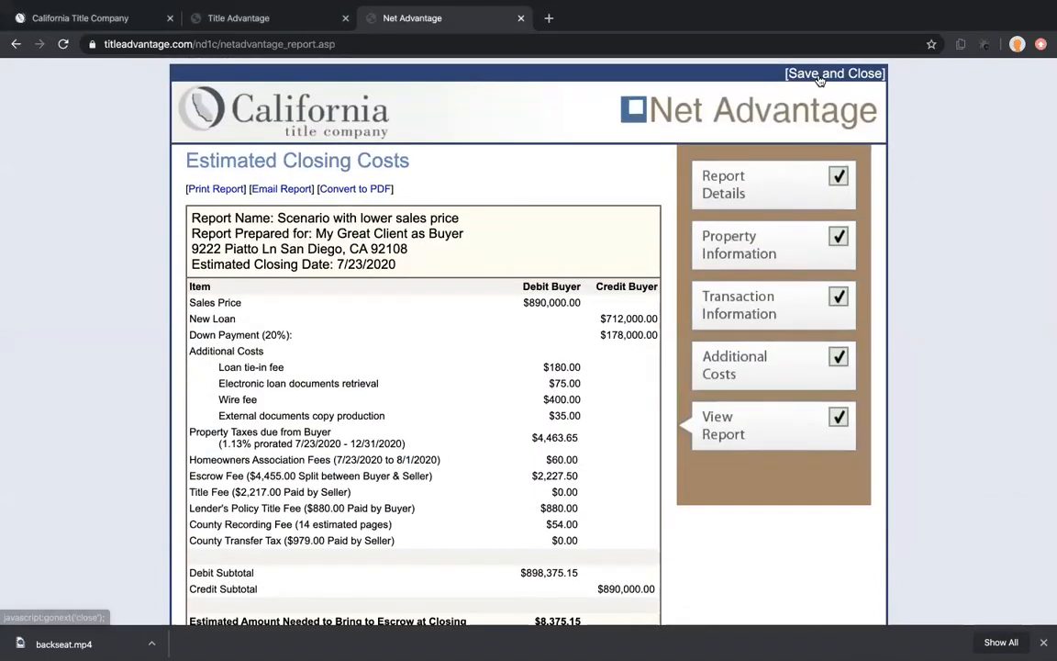
Step: Save and close the report, then reopen it to verify and close its tab
{"action": "left_click", "coordinate": [819, 76]}
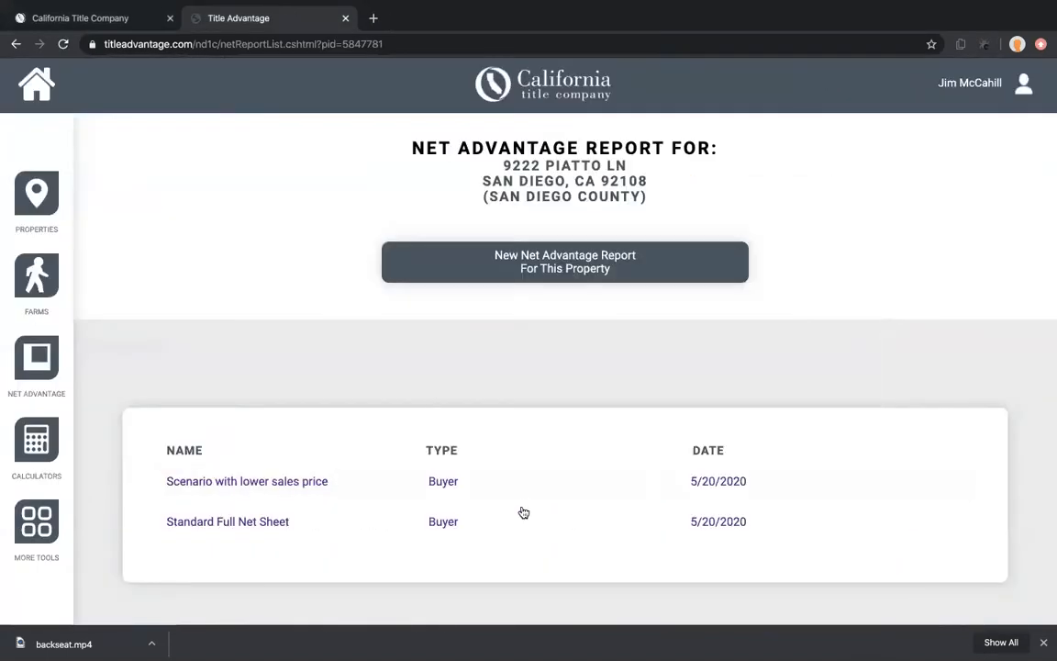
{"action": "left_click", "coordinate": [312, 482]}
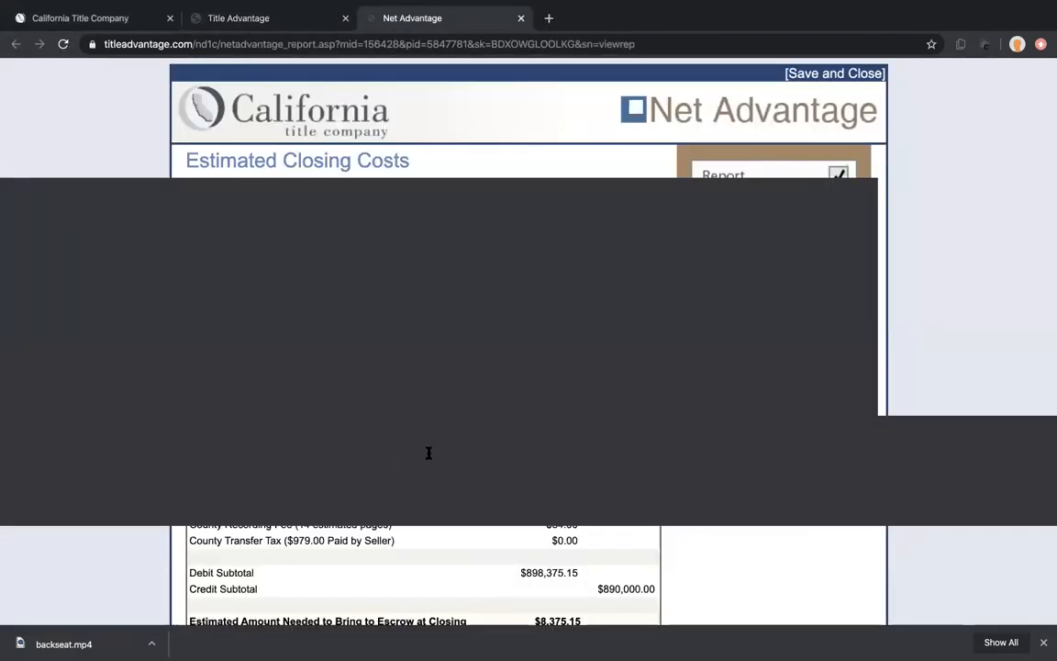
{"action": "scroll", "coordinate": [428, 454], "scroll_direction": "down", "scroll_amount": 3}
{"action": "scroll", "coordinate": [427, 454], "scroll_direction": "up", "scroll_amount": 3}
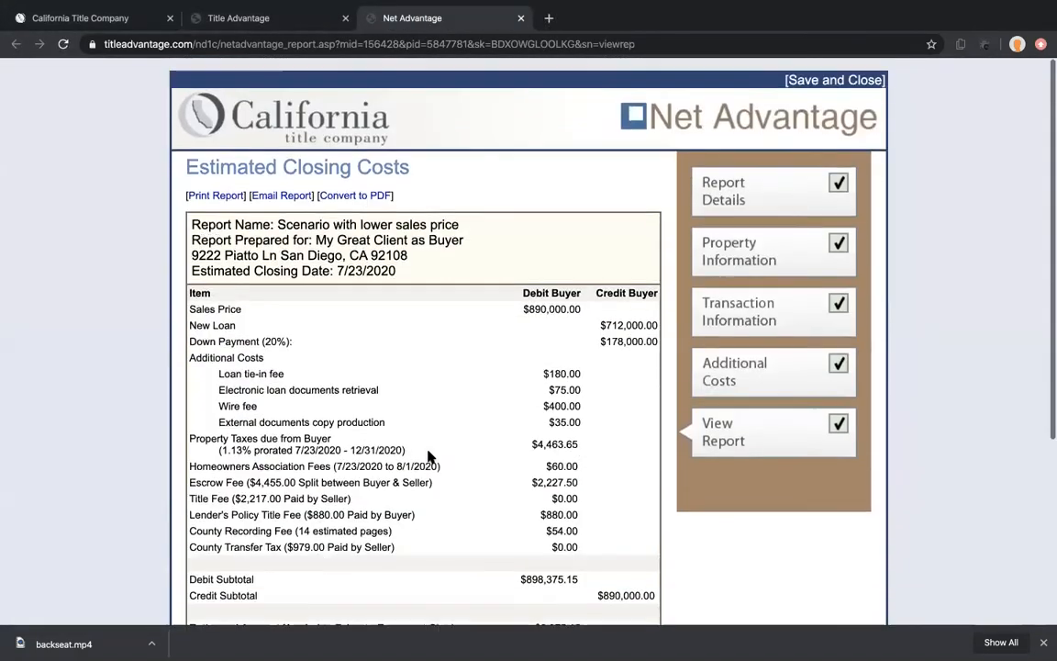
{"action": "scroll", "coordinate": [430, 456], "scroll_direction": "down", "scroll_amount": 1}
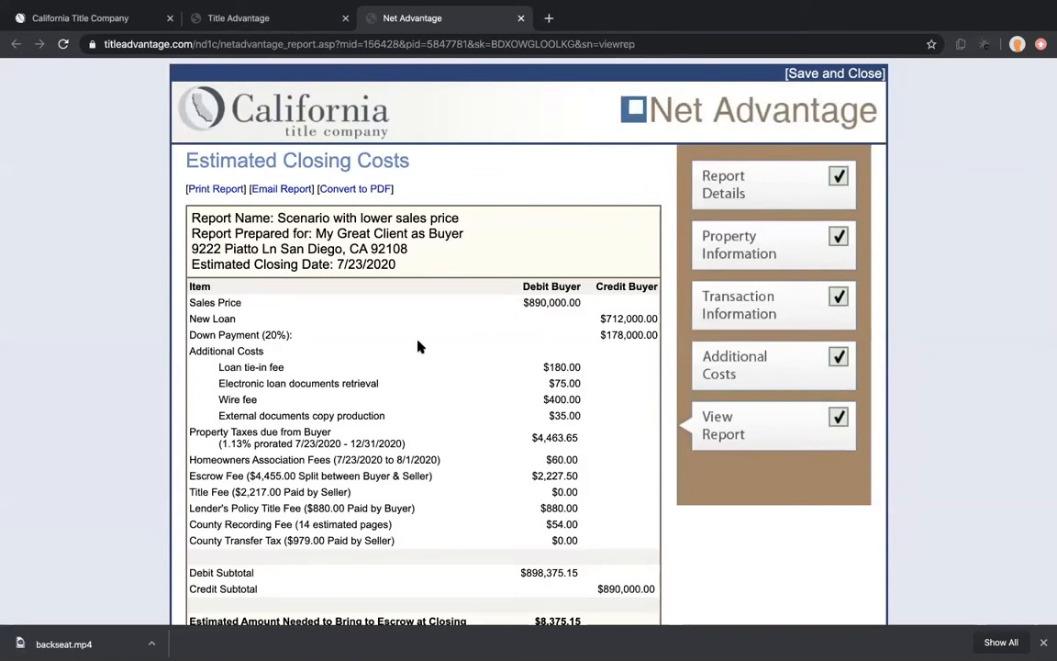
{"action": "key", "text": "super+w"}
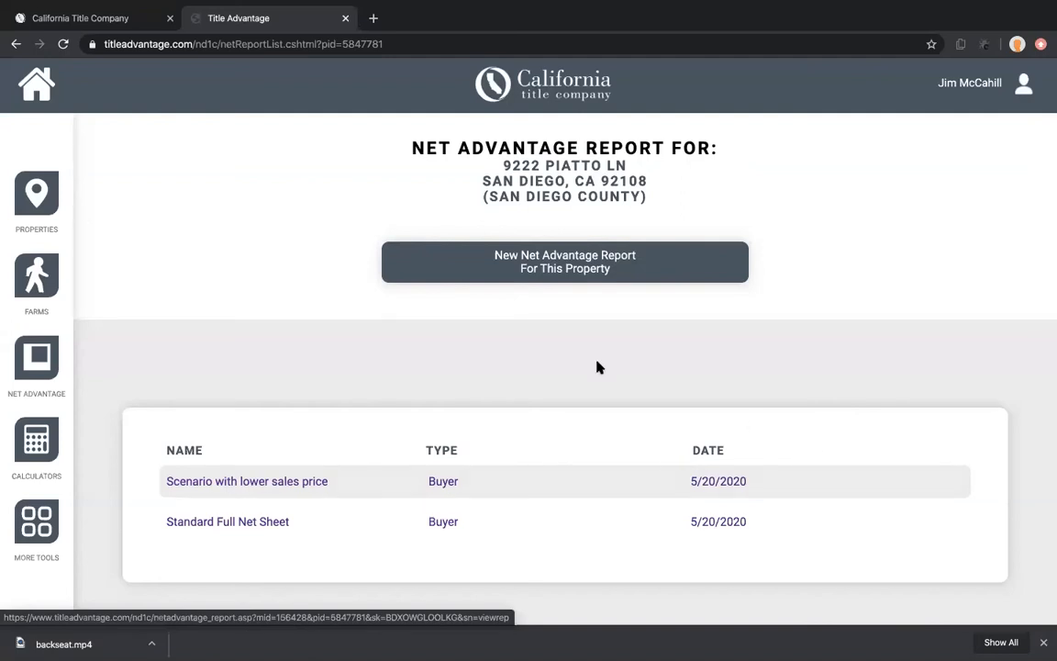
{"action": "left_click", "coordinate": [37, 204]}
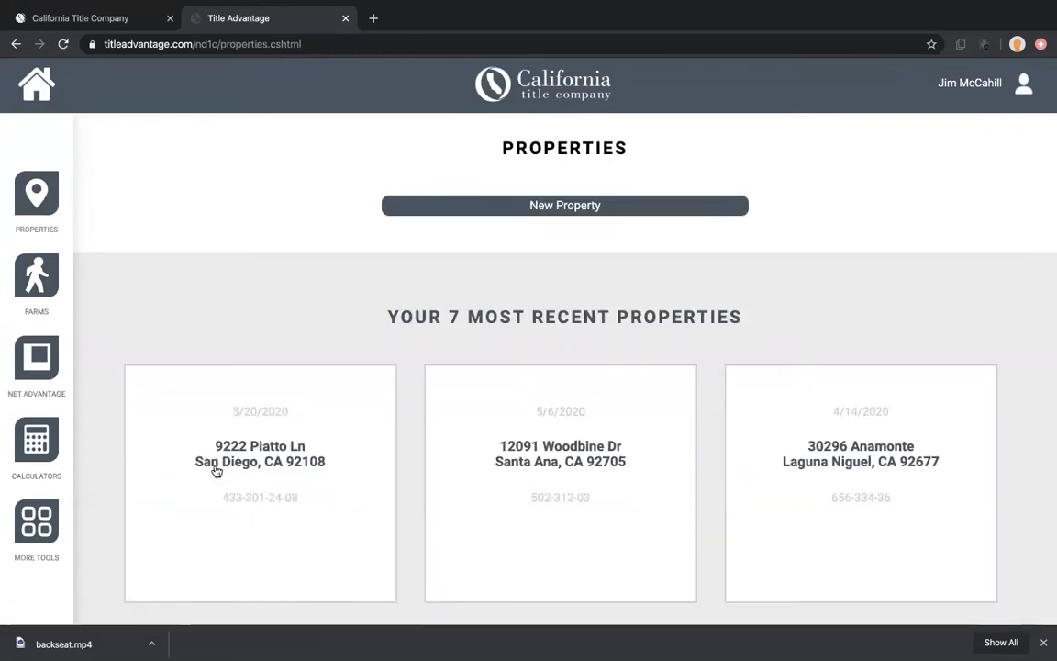
{"action": "scroll", "coordinate": [260, 380], "scroll_direction": "down", "scroll_amount": 3}
{"action": "left_click", "coordinate": [293, 355]}
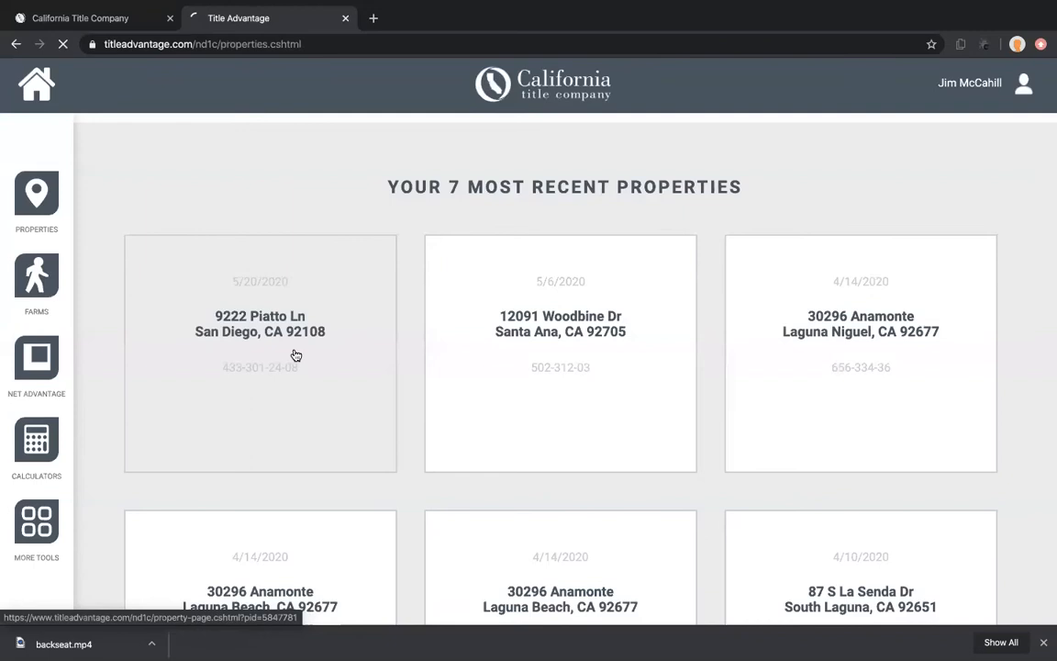
{"action": "scroll", "coordinate": [502, 371], "scroll_direction": "down", "scroll_amount": 2}
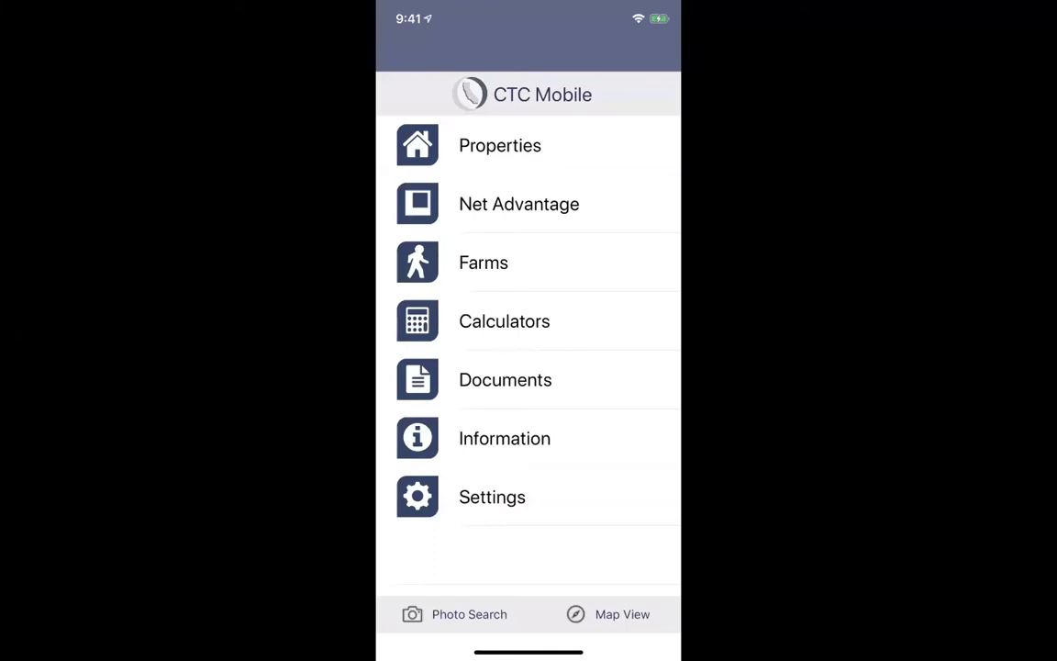
{"action": "left_click", "coordinate": [520, 204]}
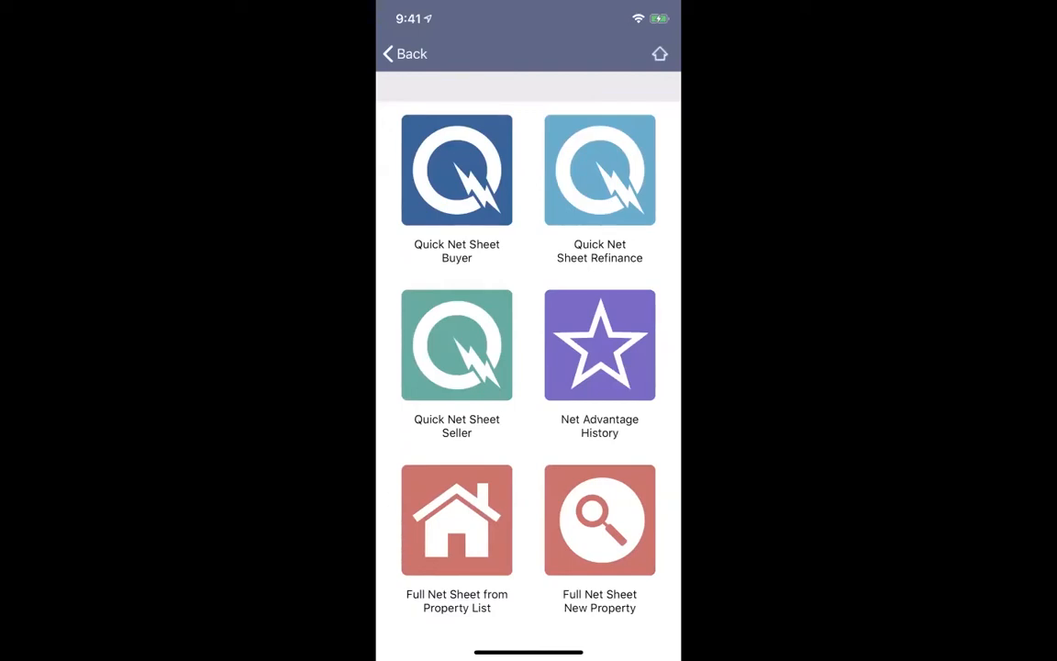
{"action": "left_click", "coordinate": [406, 54]}
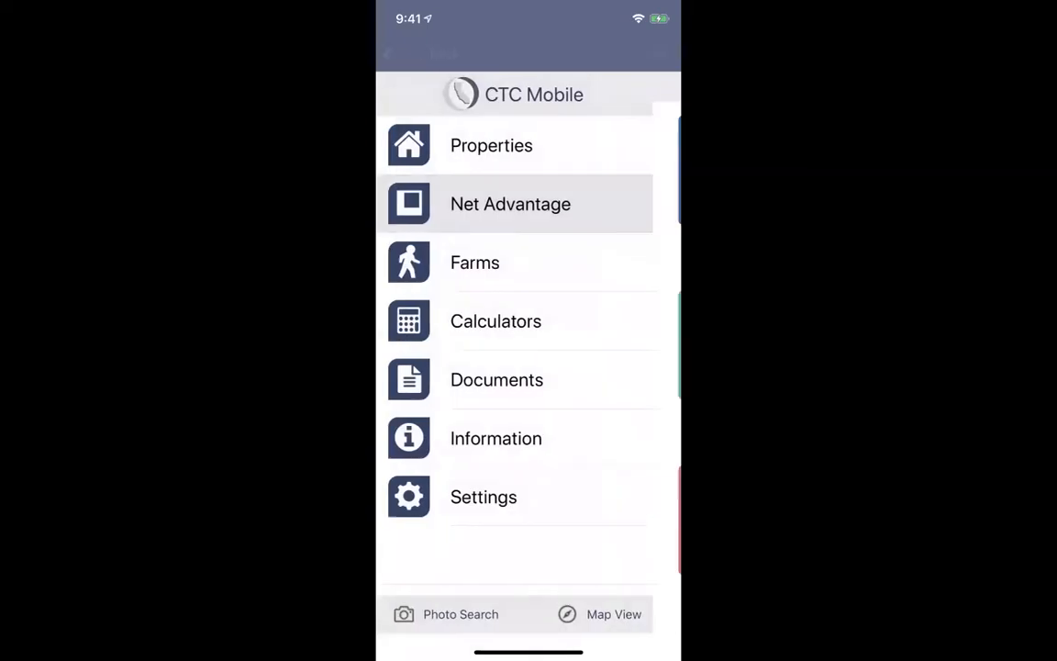
{"action": "left_click", "coordinate": [565, 145]}
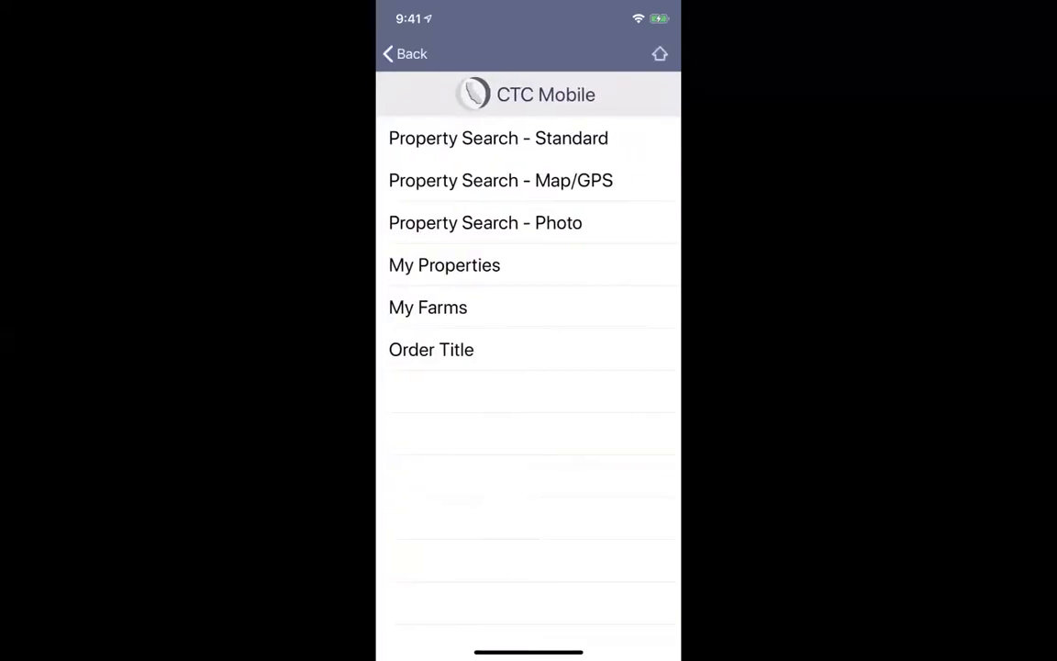
{"action": "left_click", "coordinate": [445, 265]}
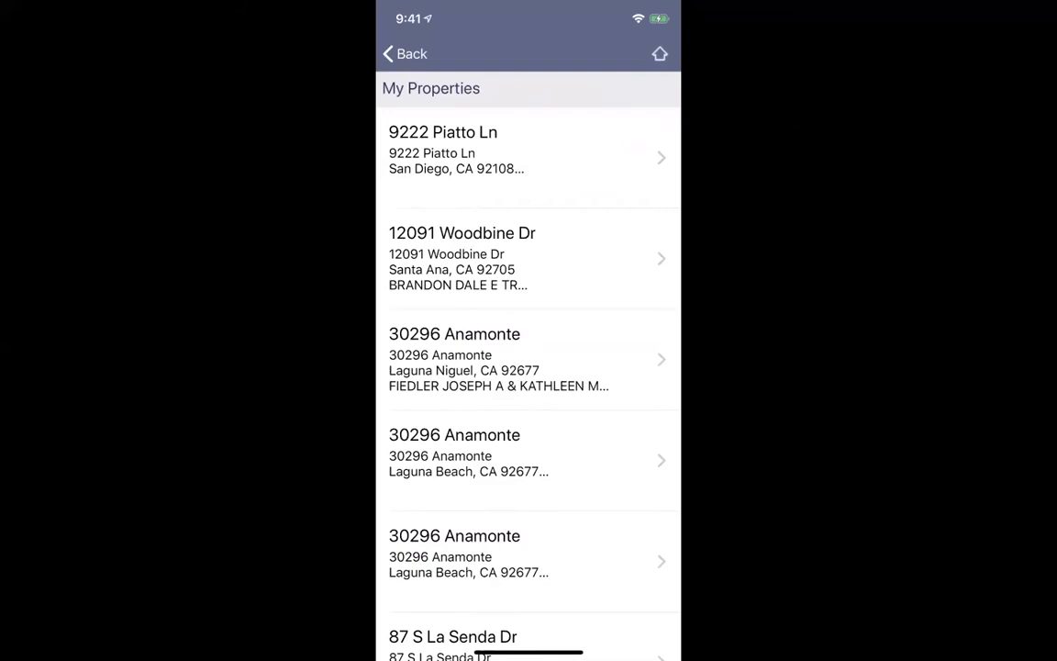
{"action": "left_click", "coordinate": [456, 152]}
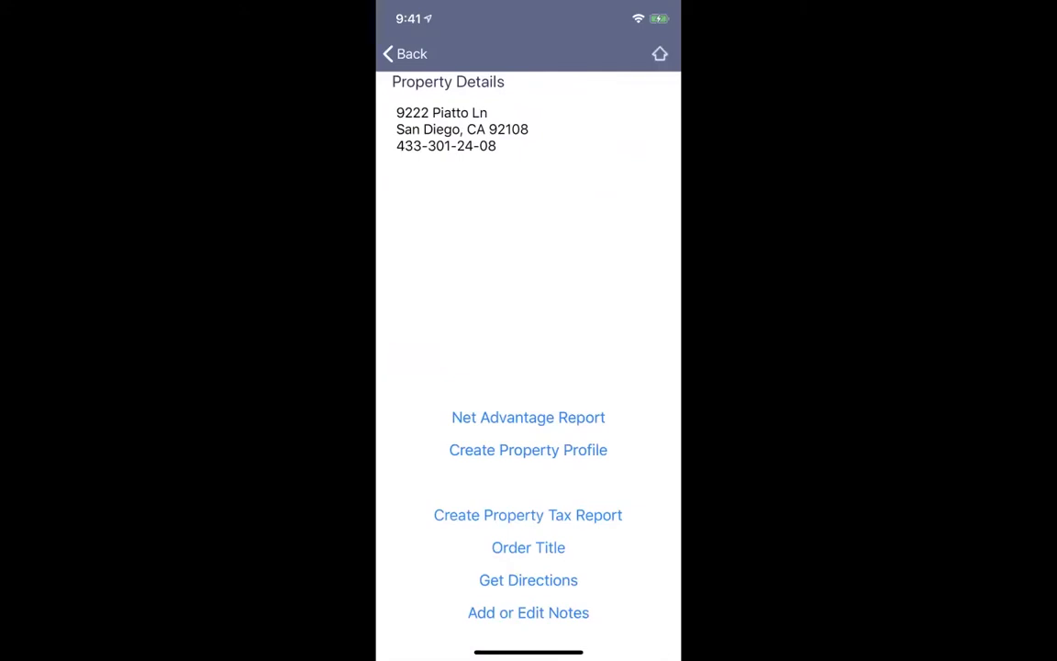
{"action": "left_click", "coordinate": [528, 417]}
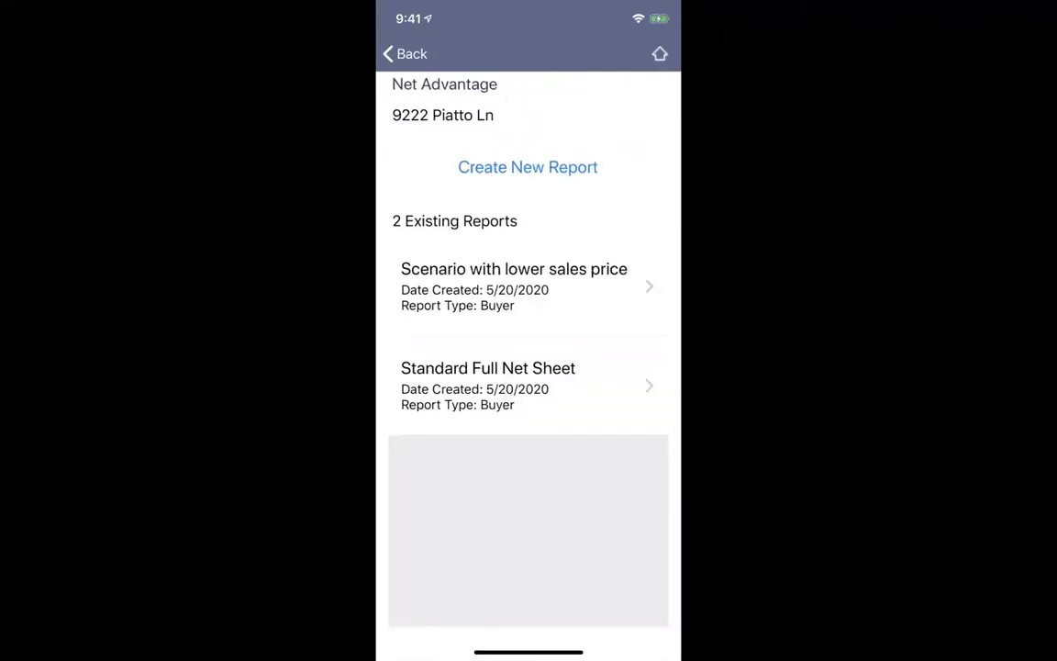
{"action": "scroll", "coordinate": [527, 385], "scroll_direction": "up", "scroll_amount": 1}
{"action": "scroll", "coordinate": [527, 386], "scroll_direction": "down", "scroll_amount": 1}
Step: Open the lower-sales-price report, view its full report, then go back
{"action": "left_click", "coordinate": [527, 286]}
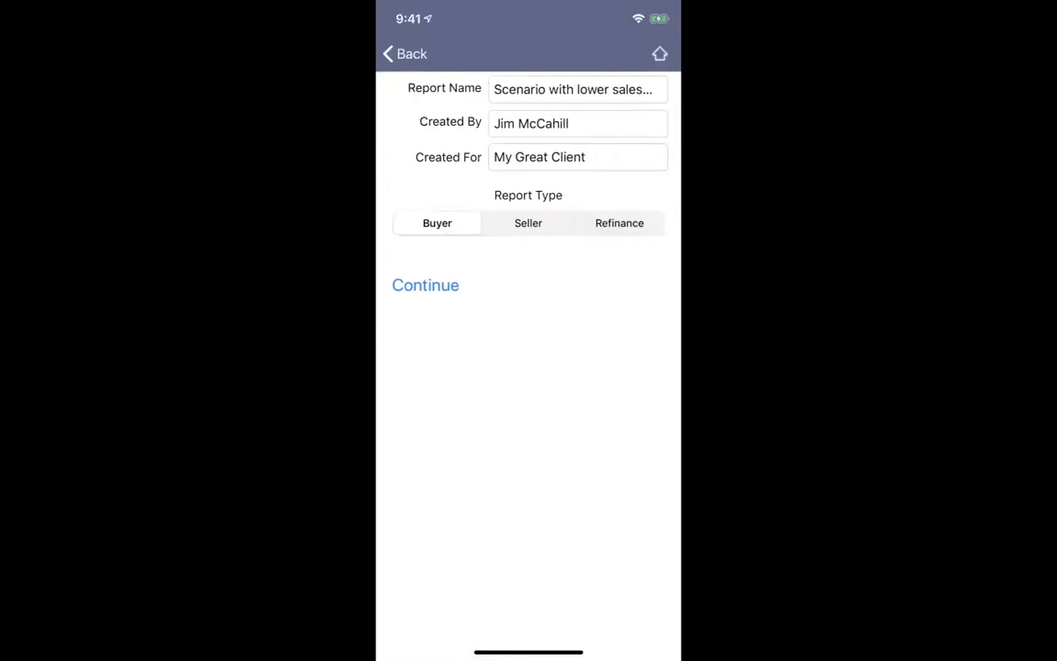
{"action": "left_click", "coordinate": [425, 284]}
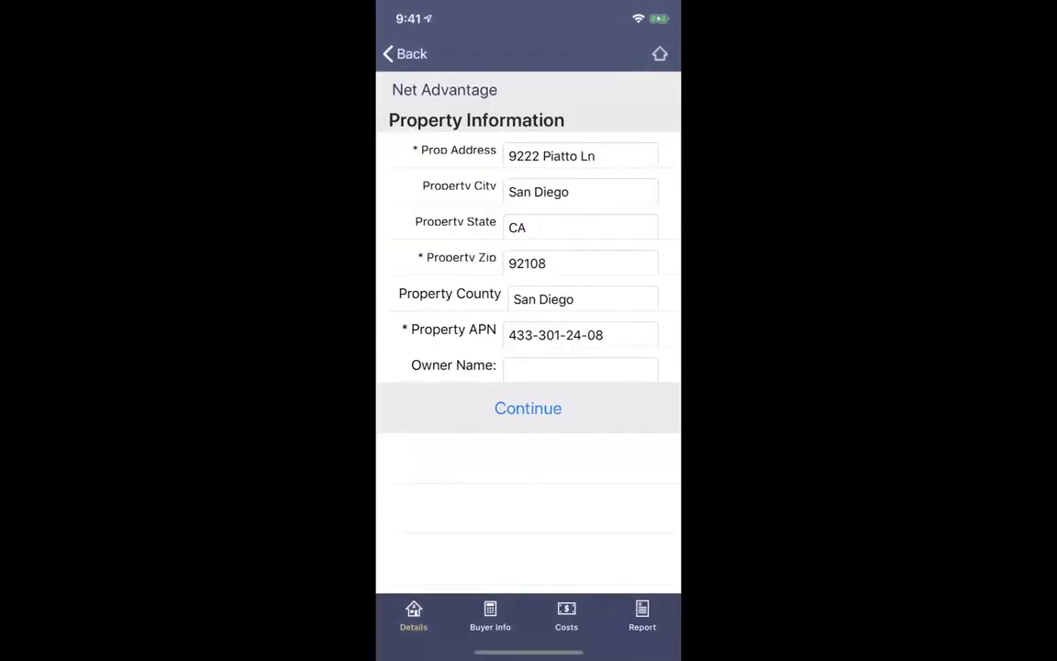
{"action": "left_click", "coordinate": [642, 615]}
{"action": "left_click", "coordinate": [527, 477]}
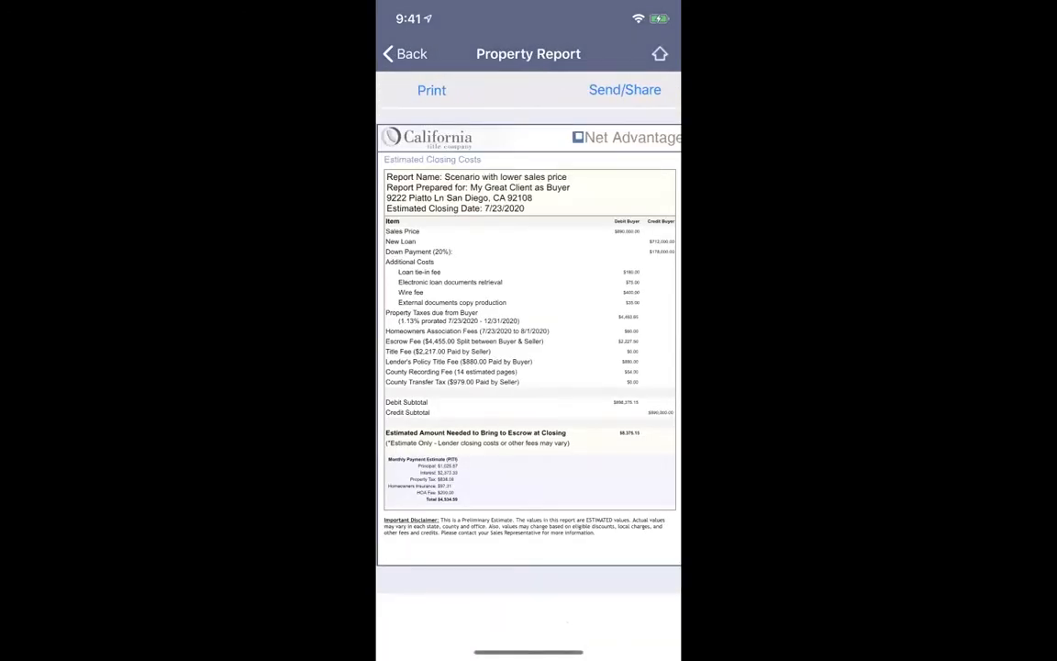
{"action": "left_click", "coordinate": [404, 54]}
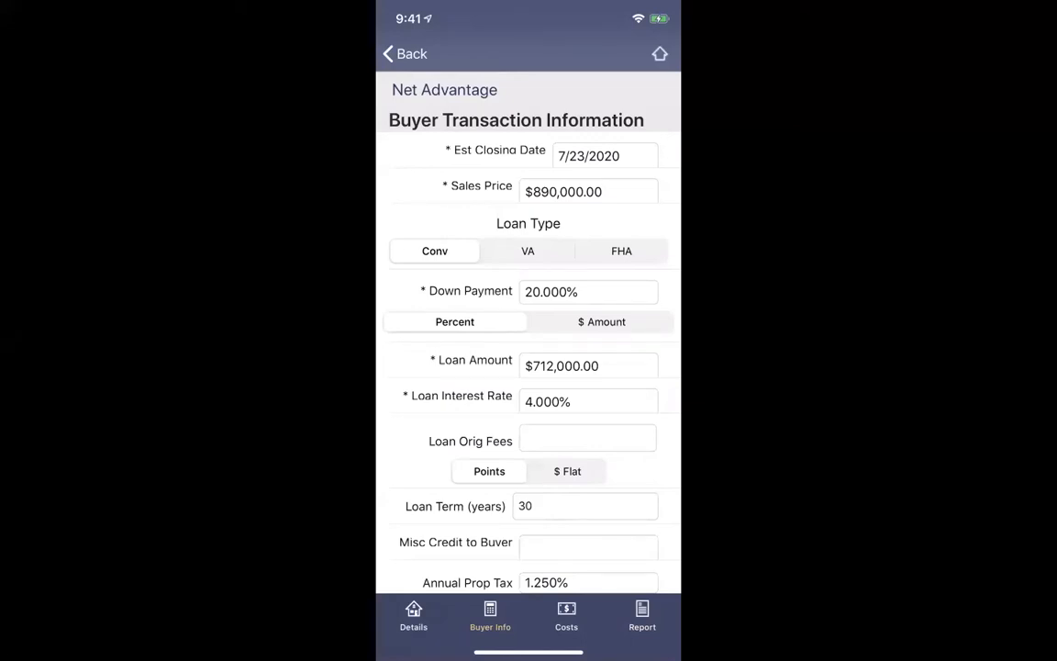
Step: Change the Loan Interest Rate from 4 to 4.25 in the Buyer Info form
{"action": "scroll", "coordinate": [528, 367], "scroll_direction": "down", "scroll_amount": 5}
{"action": "scroll", "coordinate": [528, 367], "scroll_direction": "down", "scroll_amount": 4}
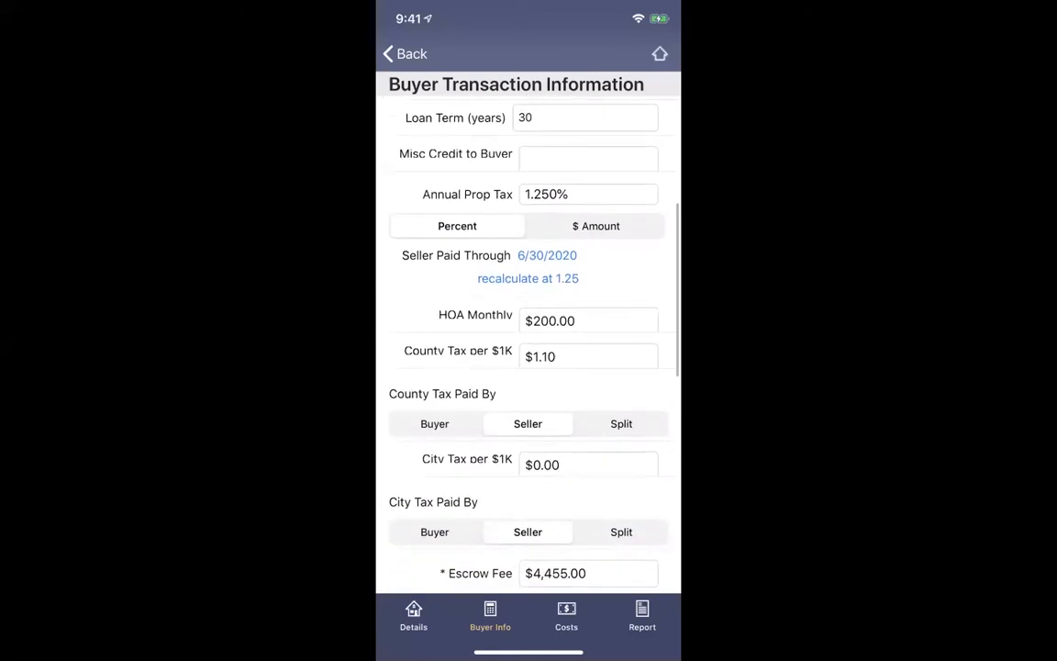
{"action": "scroll", "coordinate": [529, 367], "scroll_direction": "down", "scroll_amount": 1}
{"action": "scroll", "coordinate": [528, 367], "scroll_direction": "down", "scroll_amount": 5}
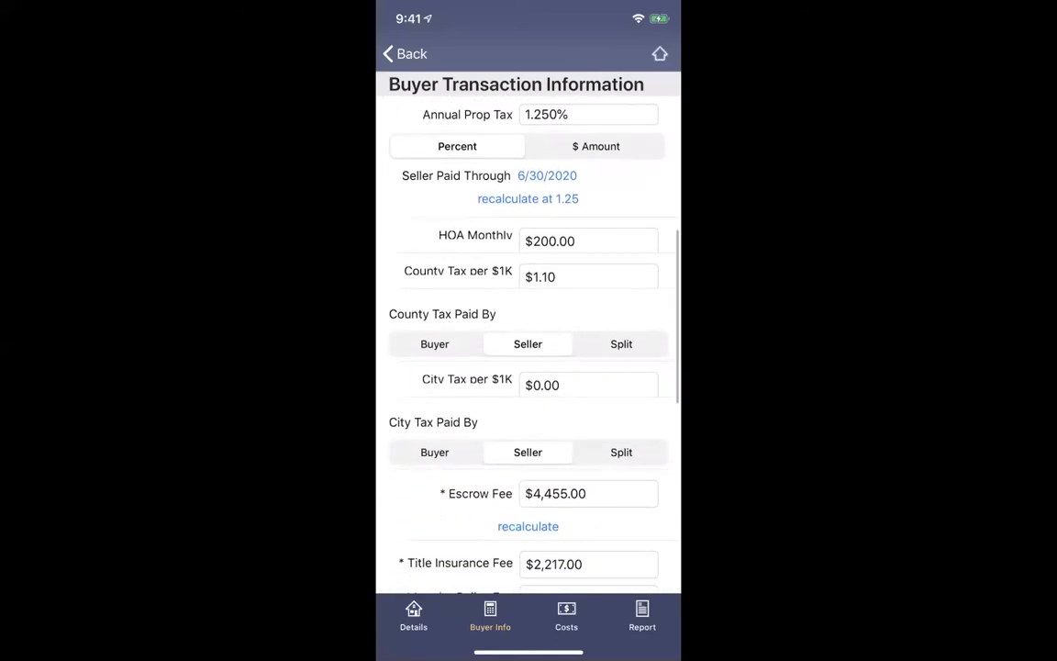
{"action": "scroll", "coordinate": [529, 367], "scroll_direction": "down", "scroll_amount": 5}
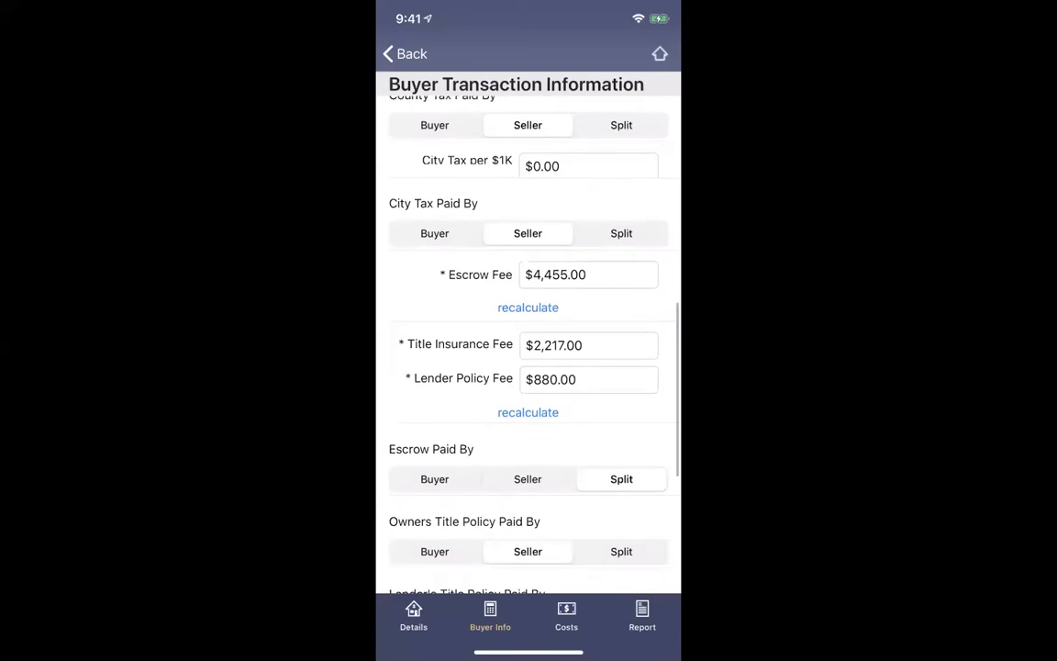
{"action": "scroll", "coordinate": [528, 367], "scroll_direction": "down", "scroll_amount": 6}
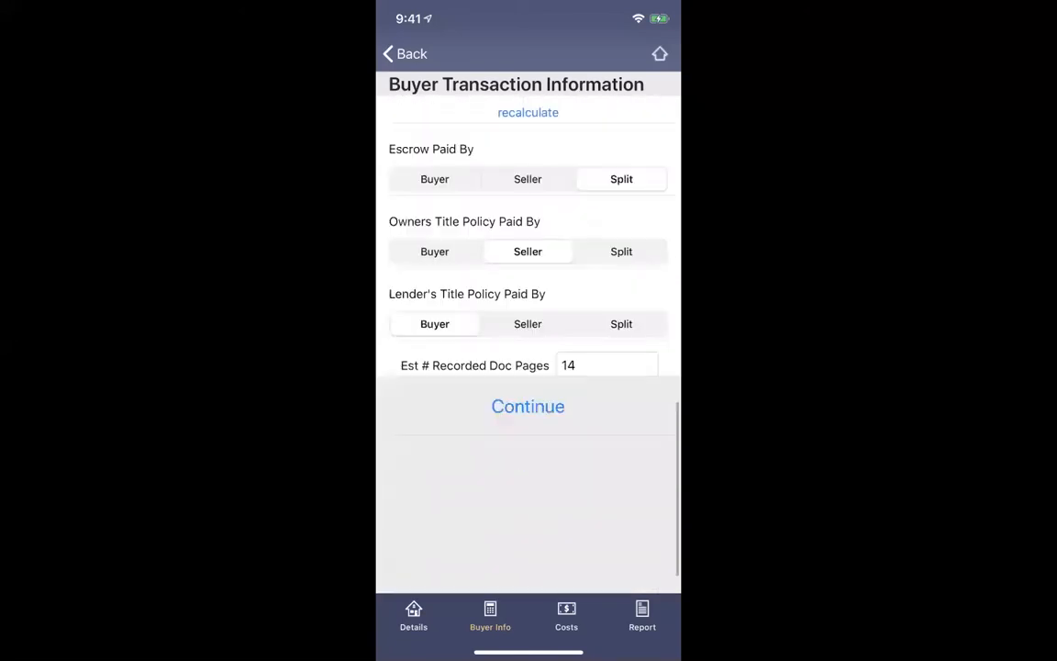
{"action": "scroll", "coordinate": [529, 367], "scroll_direction": "up", "scroll_amount": 15}
{"action": "scroll", "coordinate": [529, 367], "scroll_direction": "up", "scroll_amount": 5}
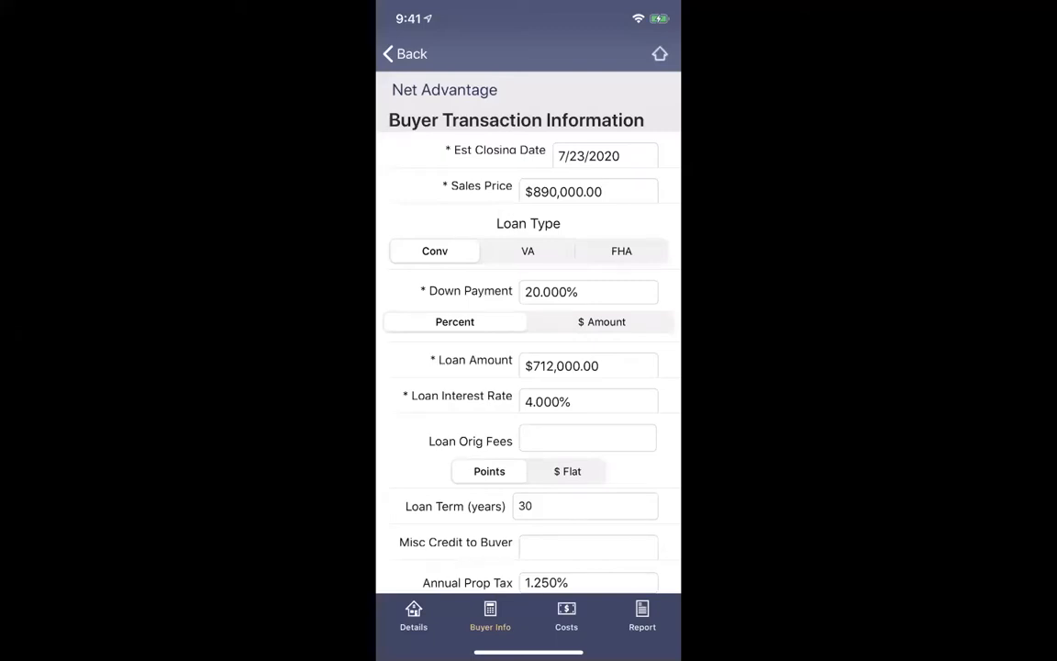
{"action": "left_click", "coordinate": [588, 401]}
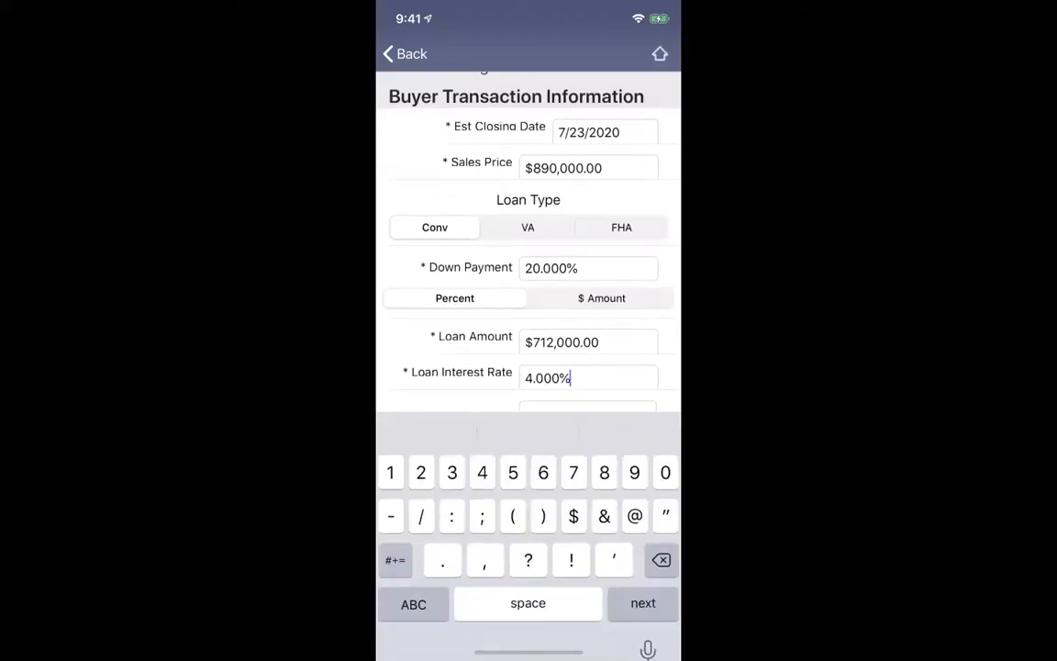
{"action": "key", "text": "BackSpace"}
{"action": "key", "text": "BackSpace"}
{"action": "key", "text": "BackSpace"}
{"action": "key", "text": "BackSpace"}
{"action": "type", "text": "25"}
Step: Continue past the buyer costs to the Report section
{"action": "scroll", "coordinate": [527, 238], "scroll_direction": "down", "scroll_amount": 5}
{"action": "scroll", "coordinate": [528, 239], "scroll_direction": "down", "scroll_amount": 10}
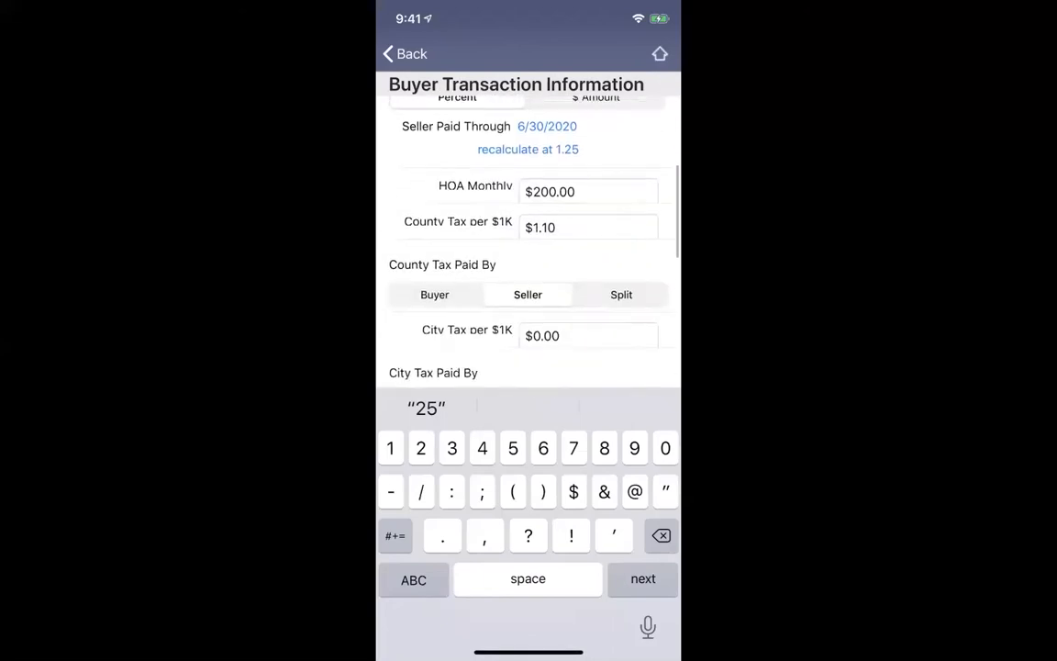
{"action": "scroll", "coordinate": [528, 238], "scroll_direction": "down", "scroll_amount": 5}
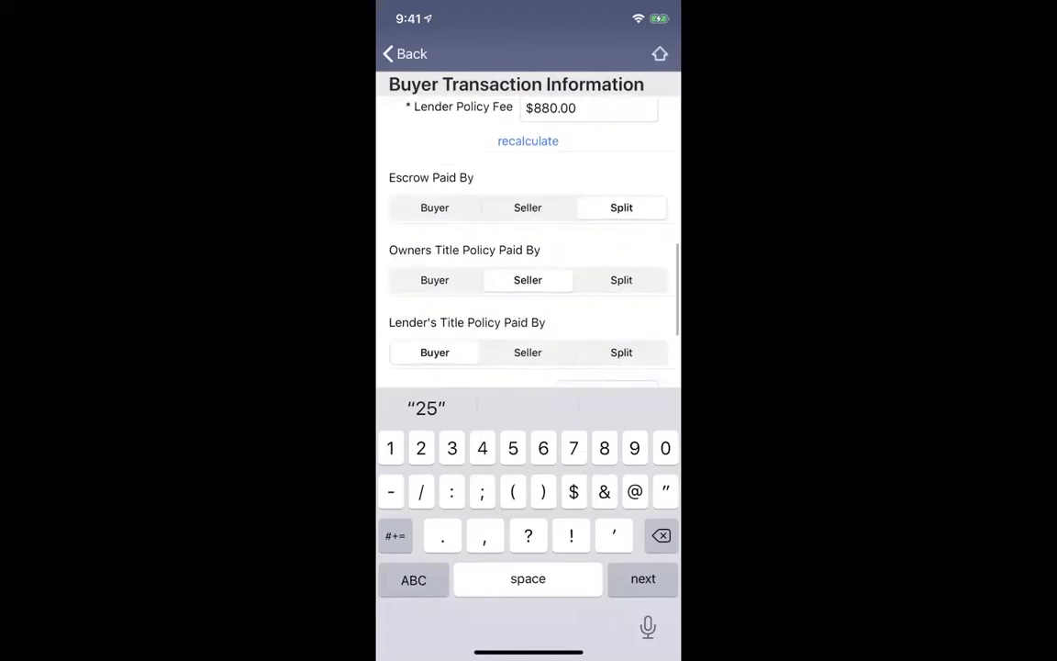
{"action": "left_click", "coordinate": [528, 342]}
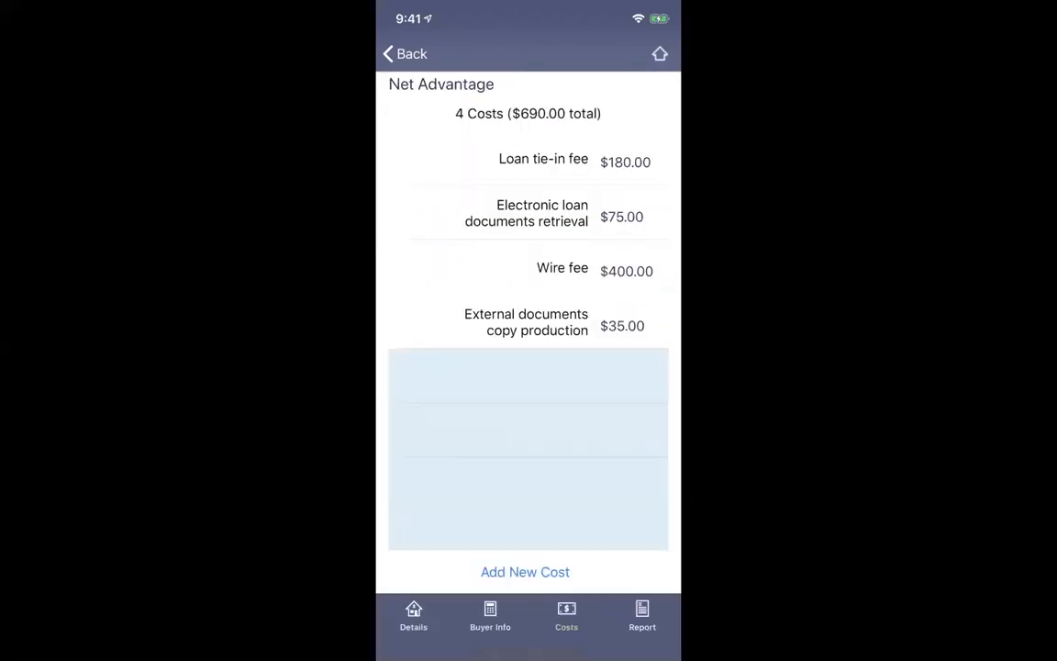
{"action": "left_click", "coordinate": [642, 615]}
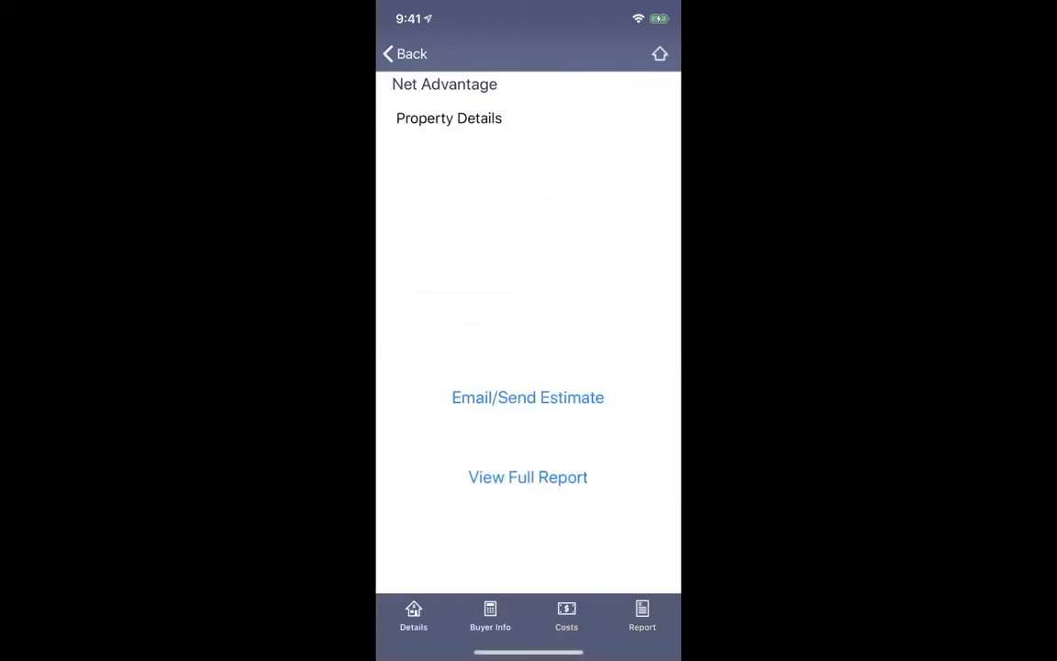
Step: Open the full updated Property Report and zoom in to read its line items
{"action": "left_click", "coordinate": [528, 477]}
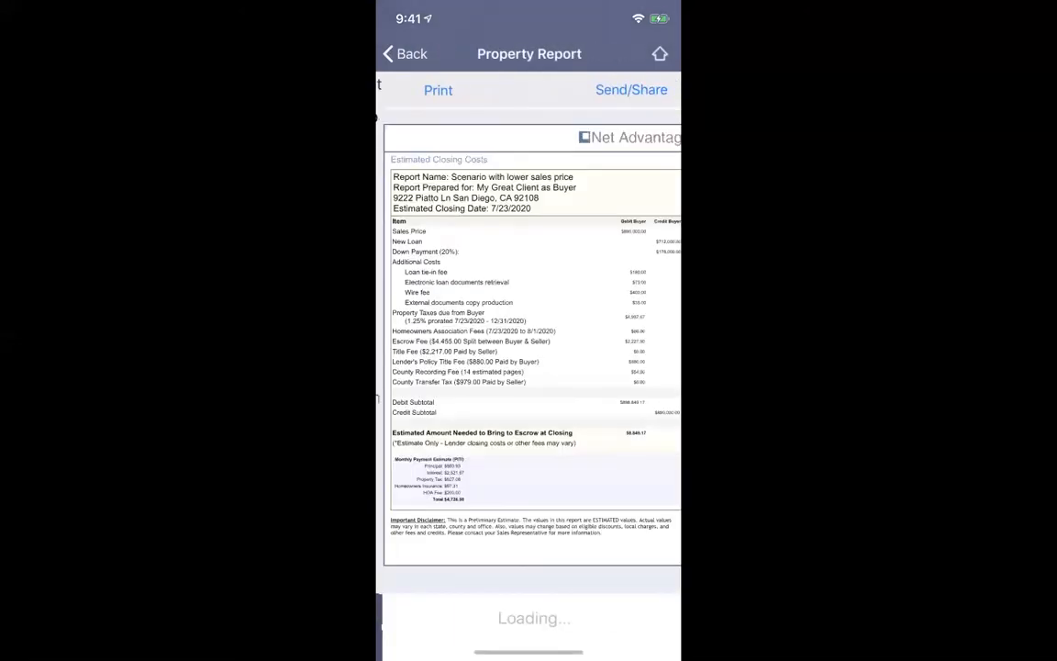
{"action": "scroll", "coordinate": [529, 340], "scroll_direction": "up", "scroll_amount": 5}
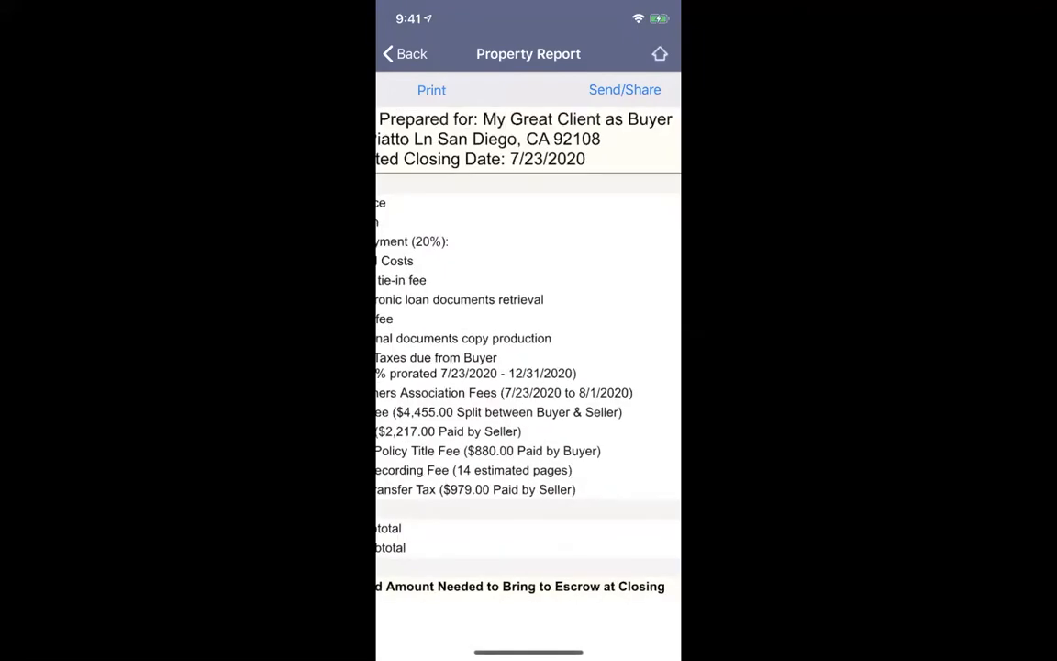
{"action": "left_click_drag", "start_coordinate": [505, 349], "coordinate": [548, 348]}
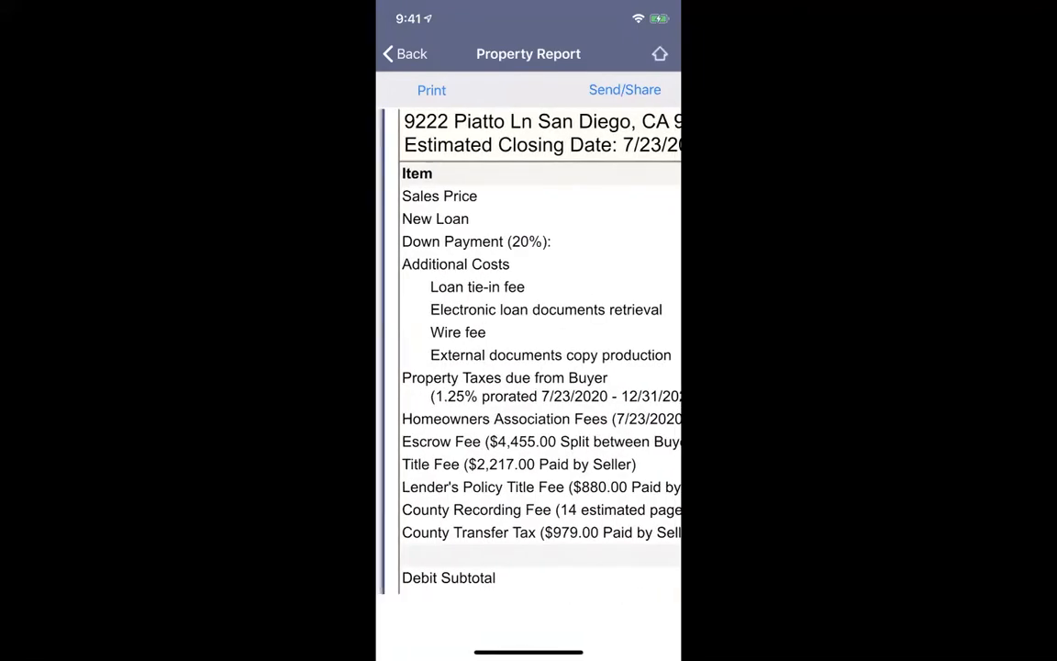
{"action": "scroll", "coordinate": [529, 349], "scroll_direction": "down", "scroll_amount": 4}
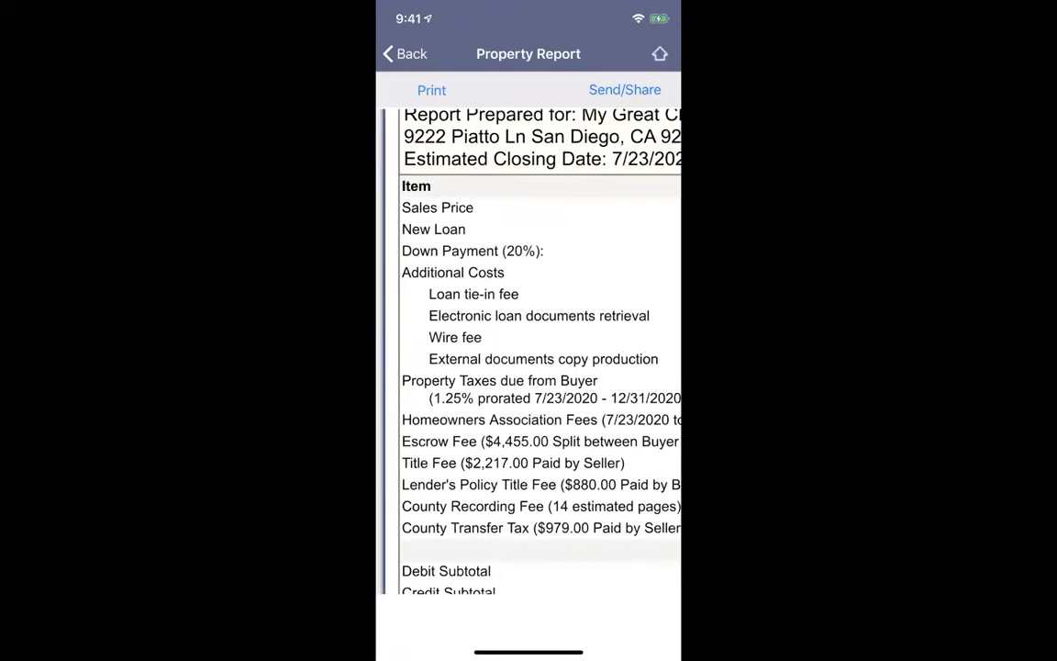
{"action": "scroll", "coordinate": [528, 348], "scroll_direction": "down", "scroll_amount": 1}
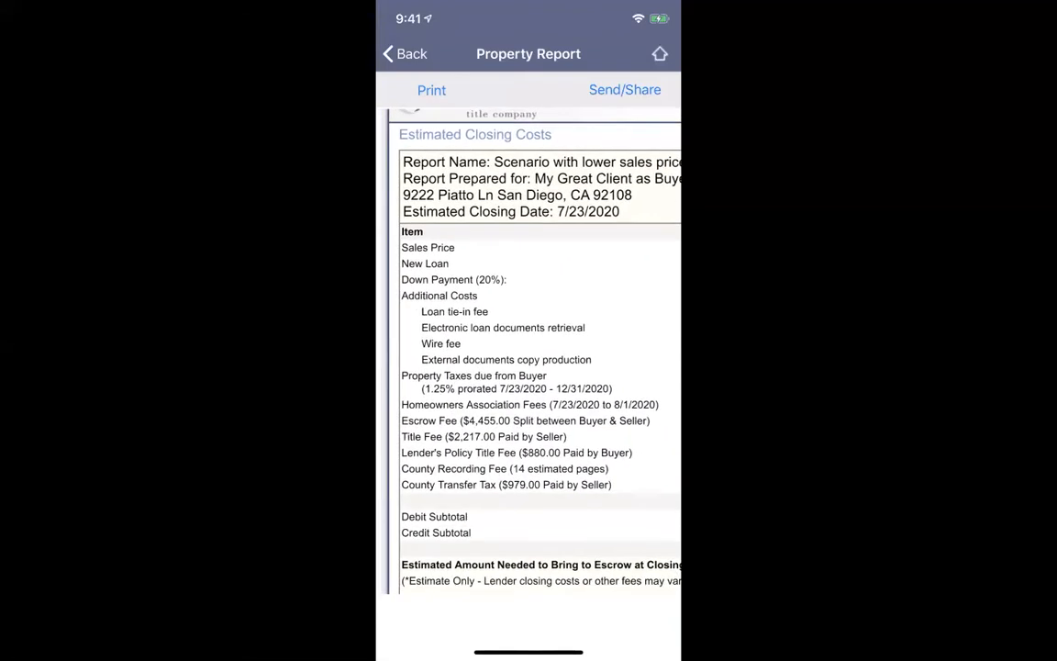
{"action": "scroll", "coordinate": [529, 349], "scroll_direction": "down", "scroll_amount": 3}
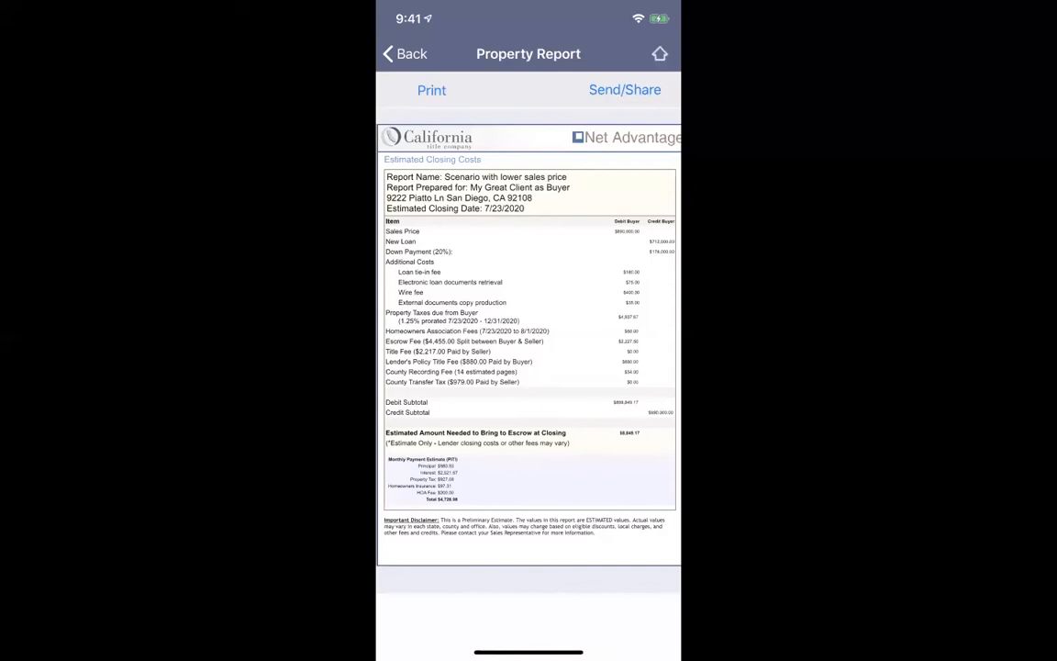
{"action": "left_click", "coordinate": [659, 54]}
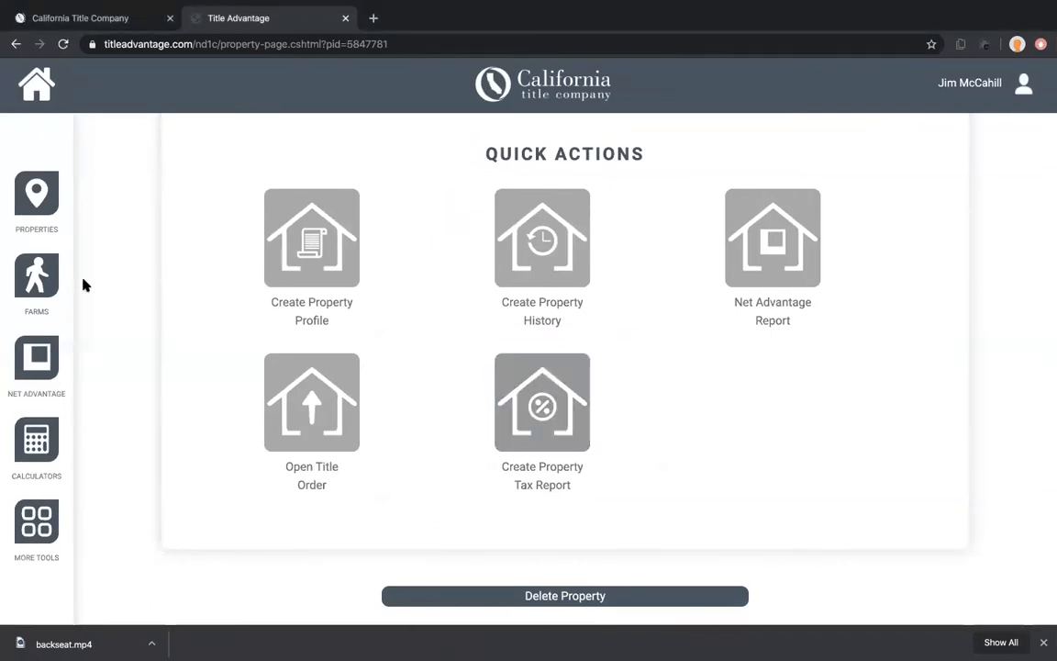
Step: Go to the Title Advantage home page and open the Properties list
{"action": "left_click", "coordinate": [34, 96]}
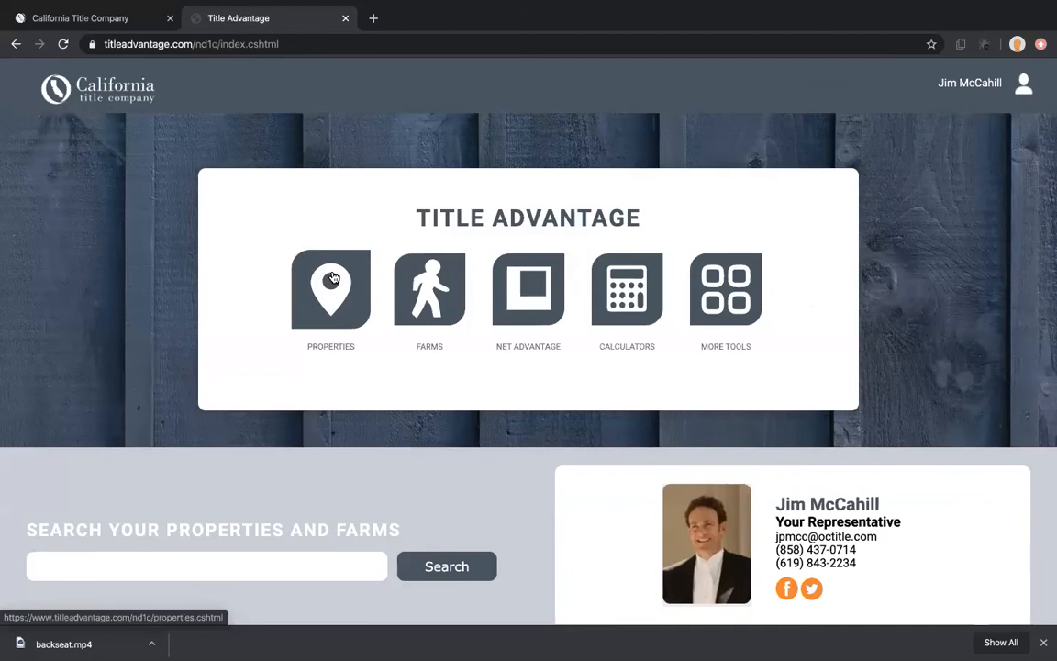
{"action": "left_click", "coordinate": [330, 292]}
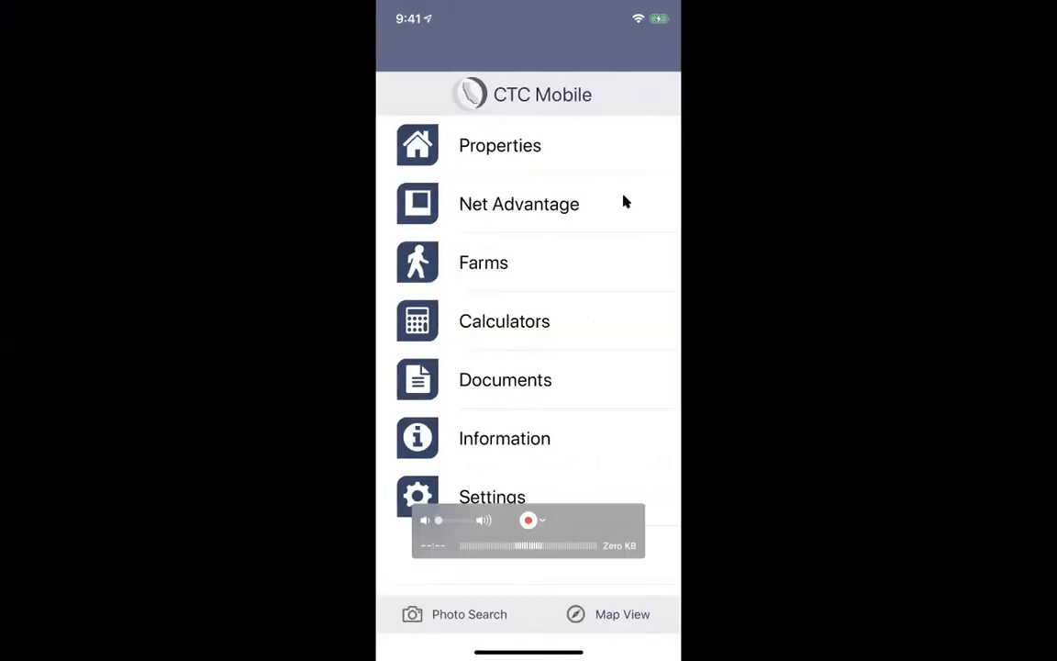
Step: Review the Net Advantage defaults (1.130% tax, 90-day escrow, 3% commissions), then reopen Settings
{"action": "left_click", "coordinate": [623, 202]}
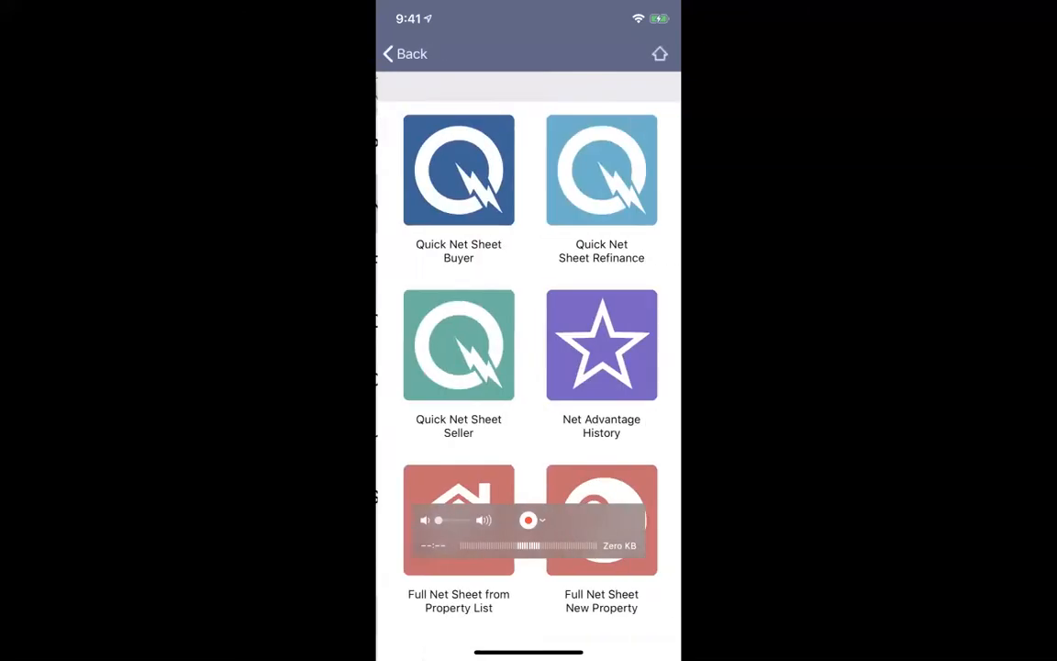
{"action": "left_click", "coordinate": [405, 55]}
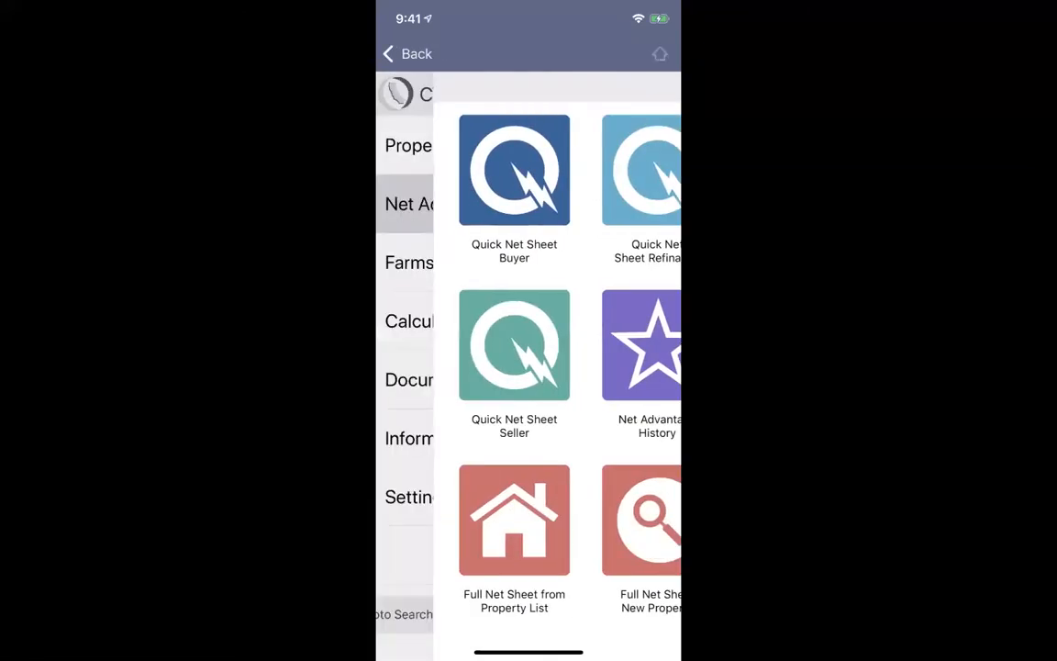
{"action": "left_click", "coordinate": [528, 496]}
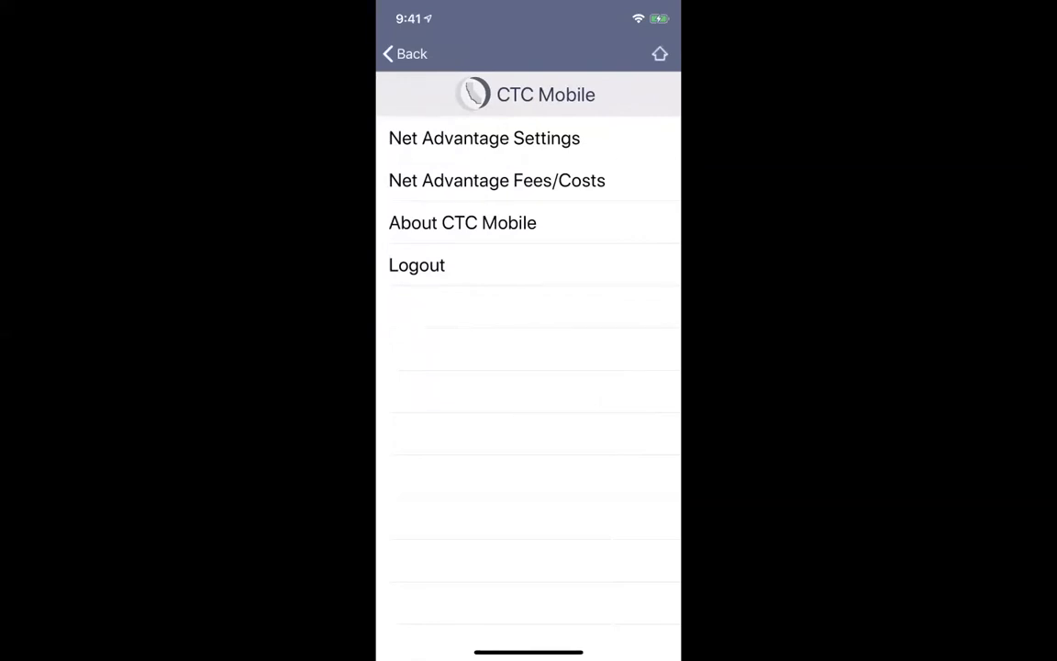
{"action": "left_click", "coordinate": [485, 138]}
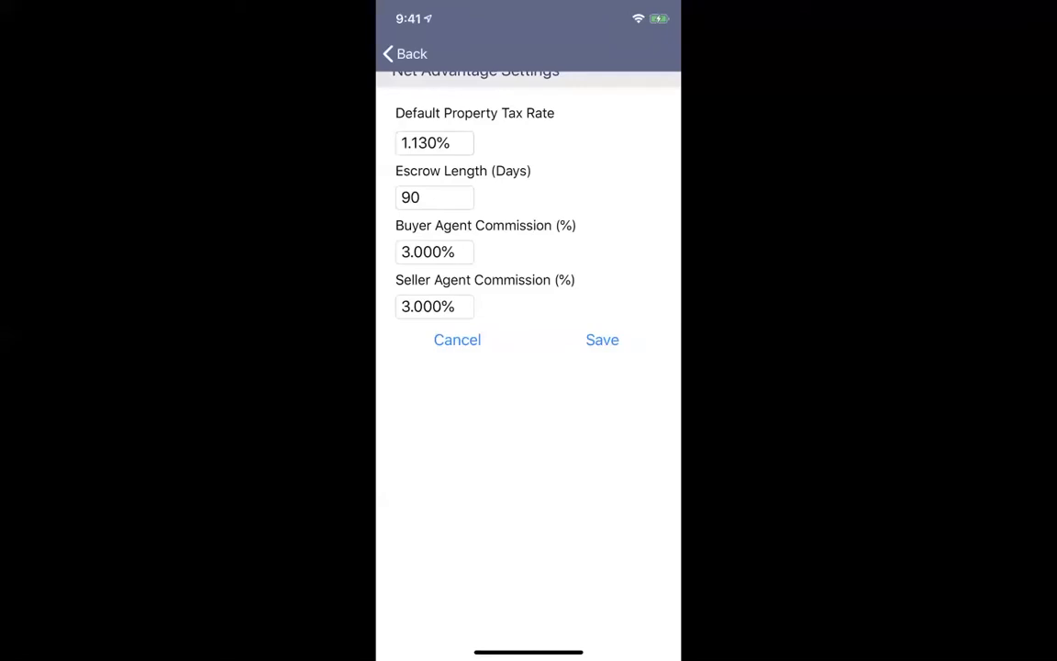
{"action": "left_click", "coordinate": [405, 53]}
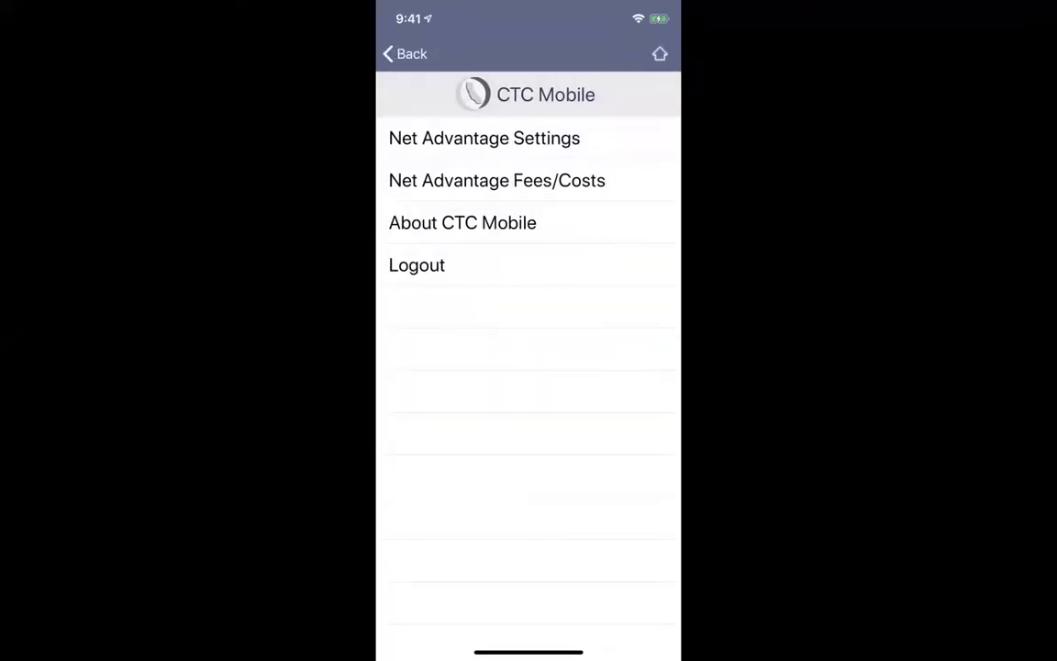
{"action": "left_click", "coordinate": [405, 53]}
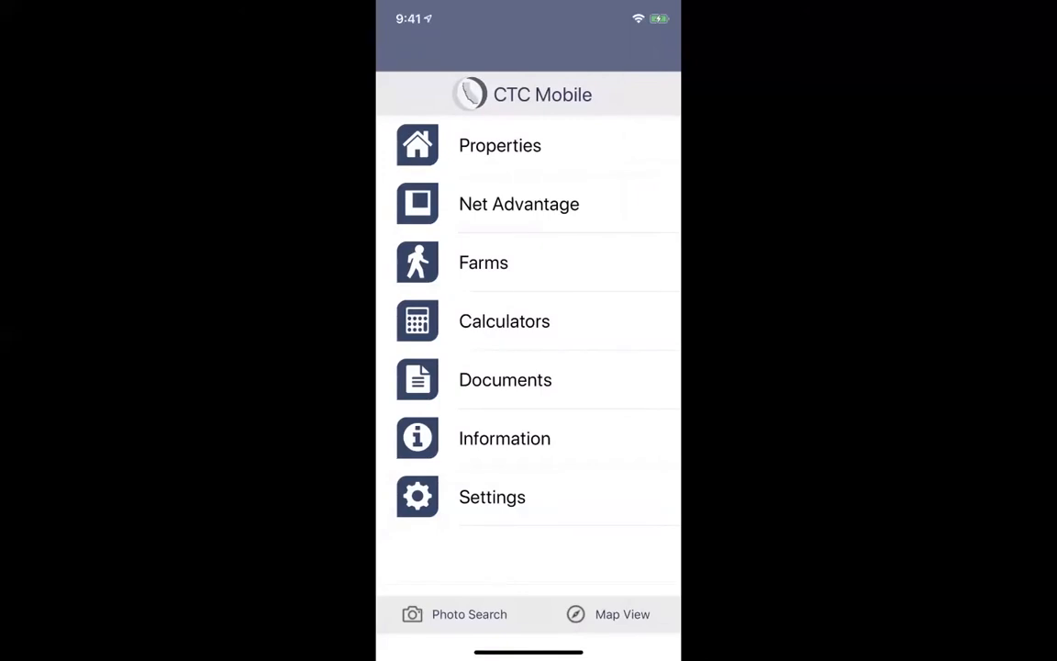
{"action": "left_click", "coordinate": [484, 496]}
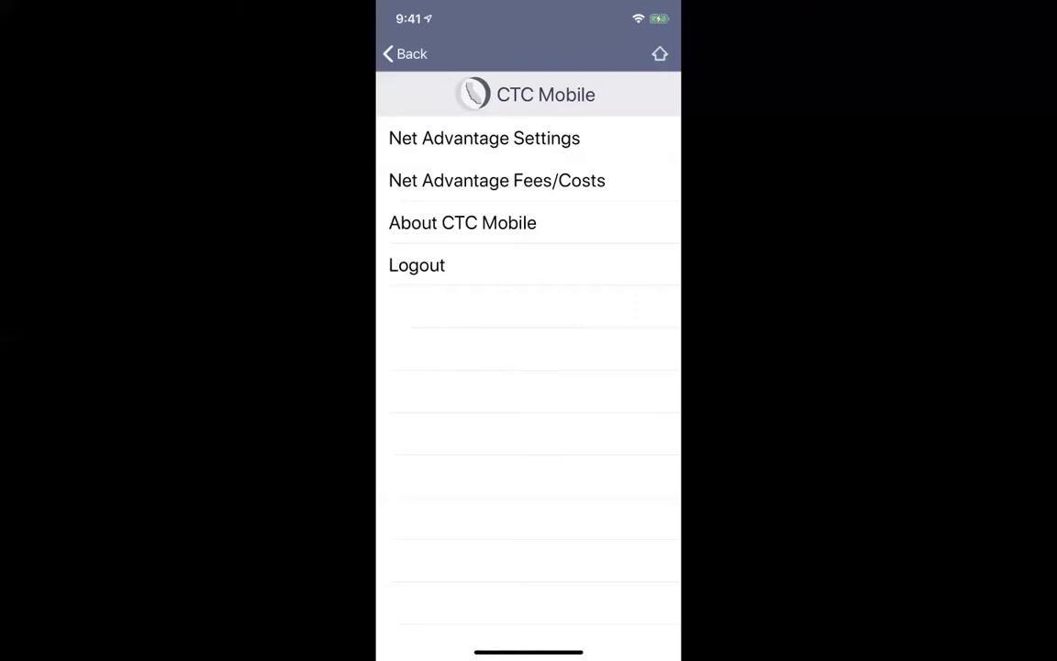
Step: Open Net Advantage Fees/Costs and compare Conv, VA and FHA buyer, seller and refi fees
{"action": "left_click", "coordinate": [497, 181]}
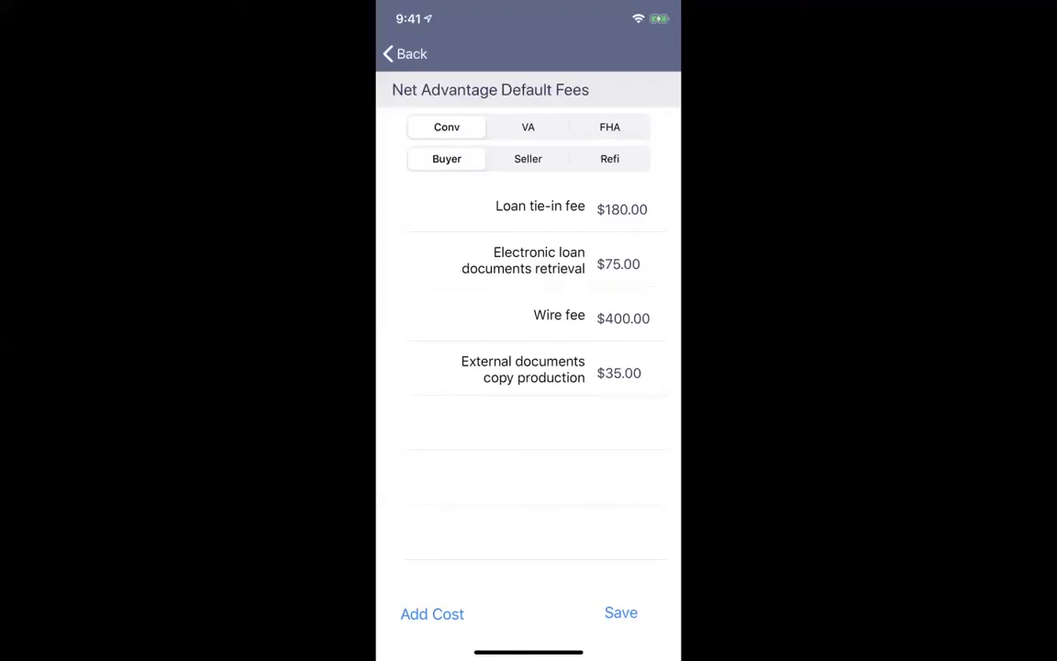
{"action": "left_click", "coordinate": [528, 128]}
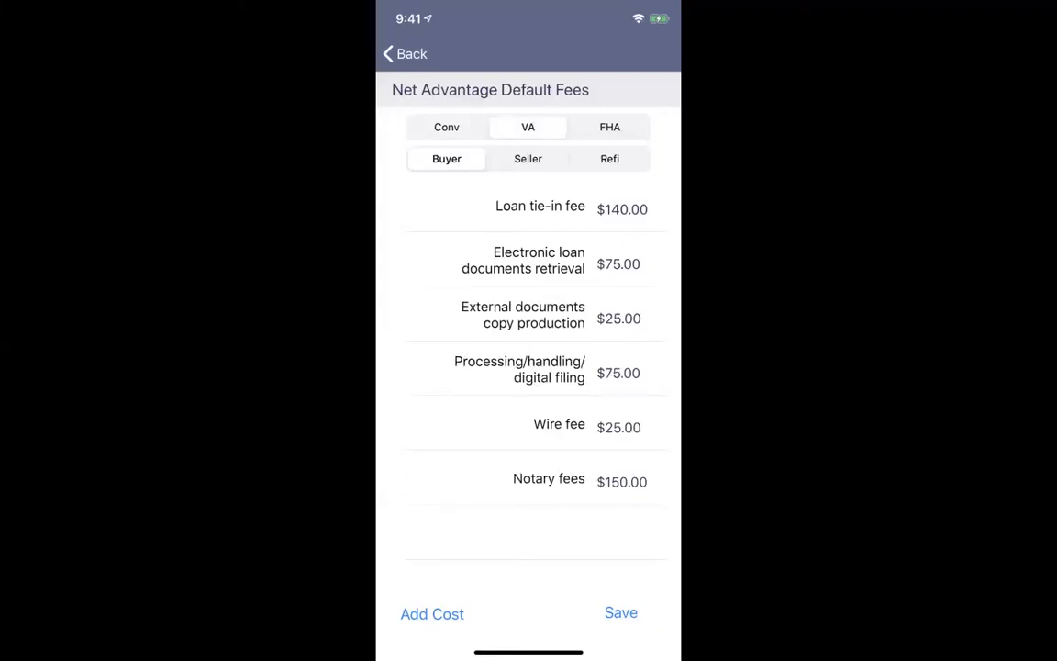
{"action": "left_click", "coordinate": [610, 128]}
{"action": "left_click", "coordinate": [446, 127]}
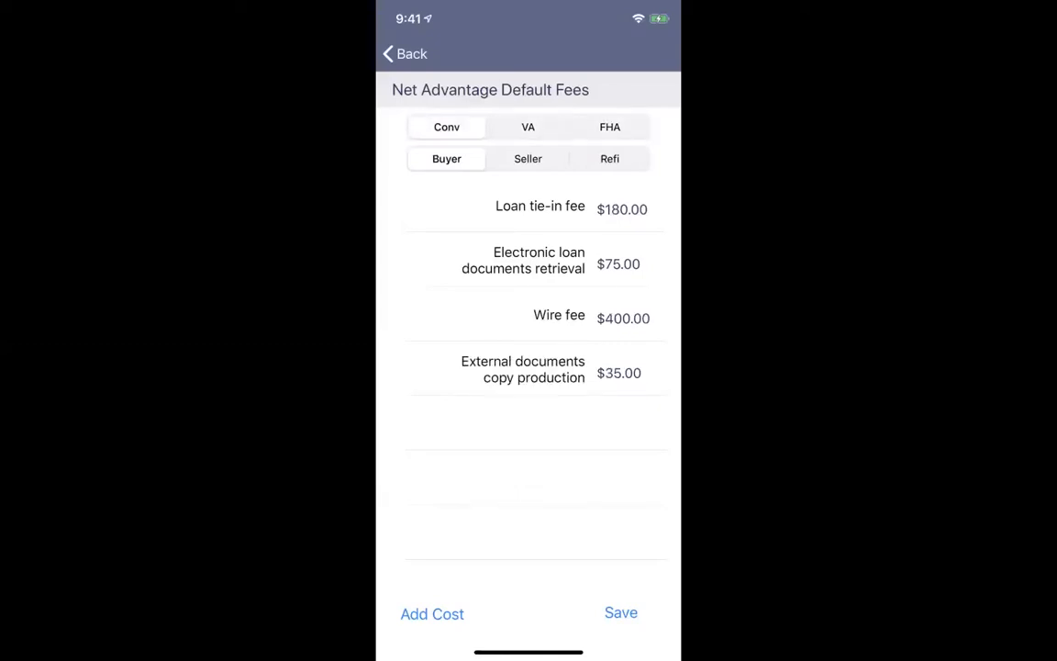
{"action": "left_click", "coordinate": [527, 159]}
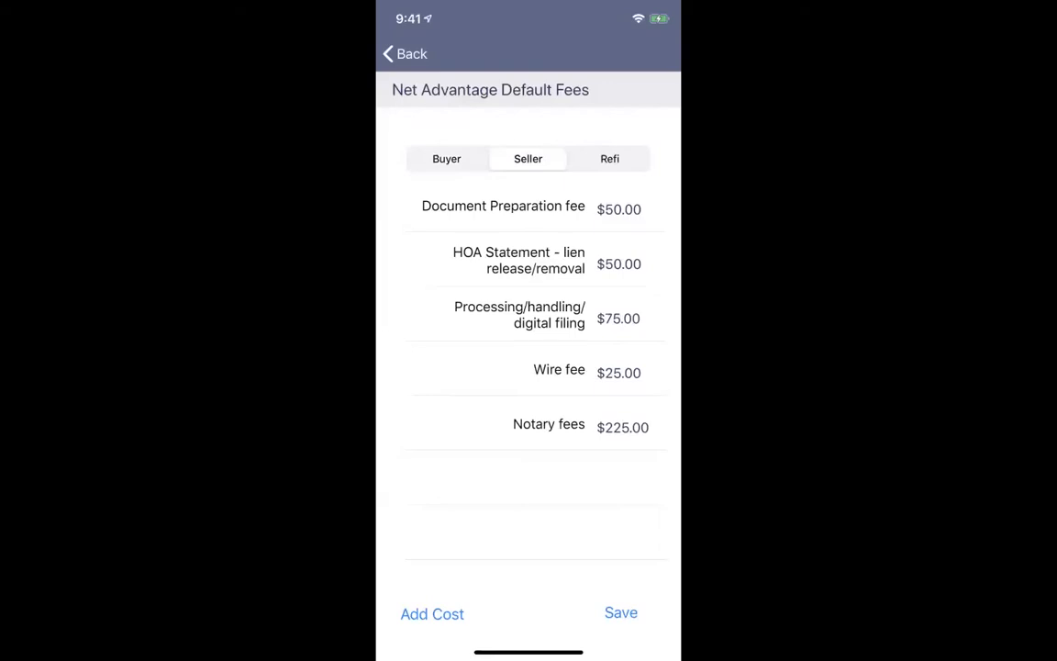
{"action": "left_click", "coordinate": [609, 159]}
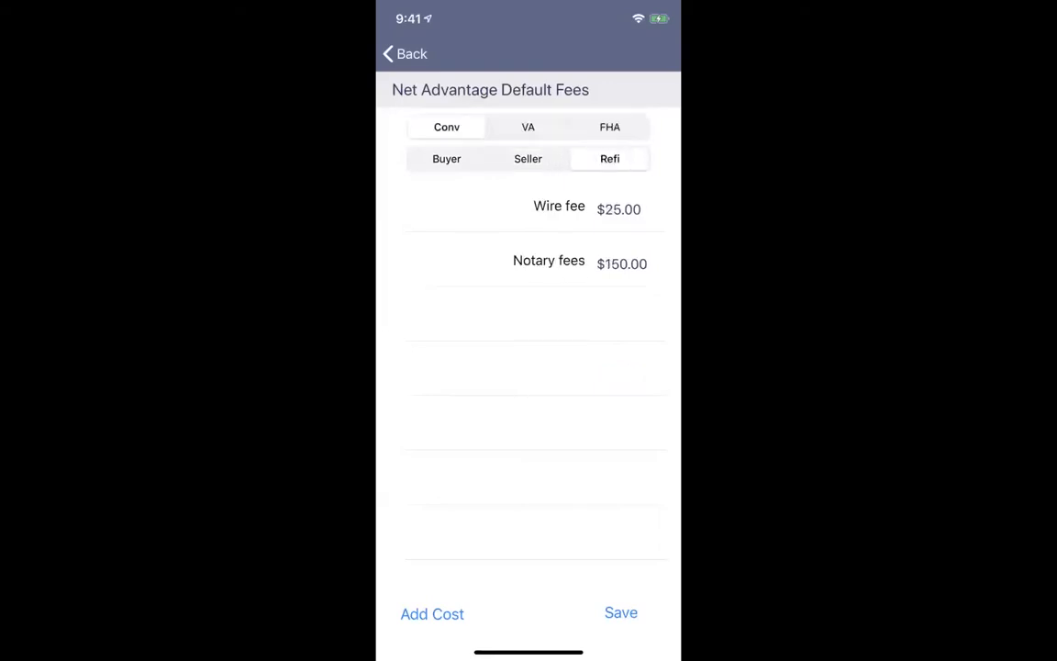
{"action": "left_click", "coordinate": [527, 159]}
Step: Recheck conventional buyer and seller fees, ending on VA buyer fees ($140 loan tie-in, $150 notary)
{"action": "left_click", "coordinate": [446, 159]}
{"action": "left_click", "coordinate": [528, 127]}
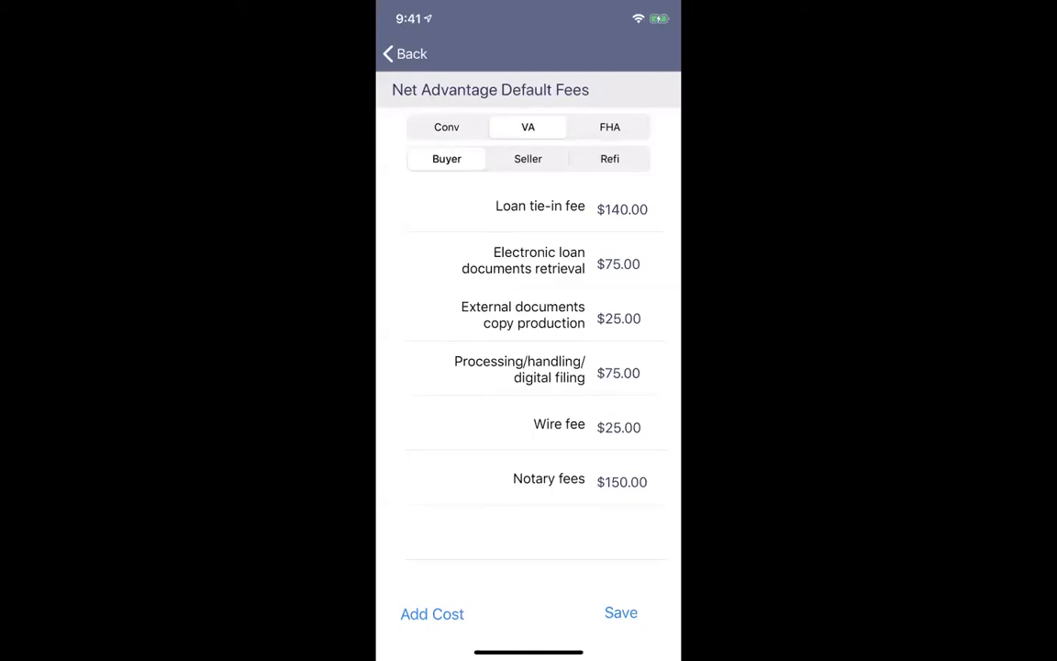
{"action": "left_click", "coordinate": [446, 126]}
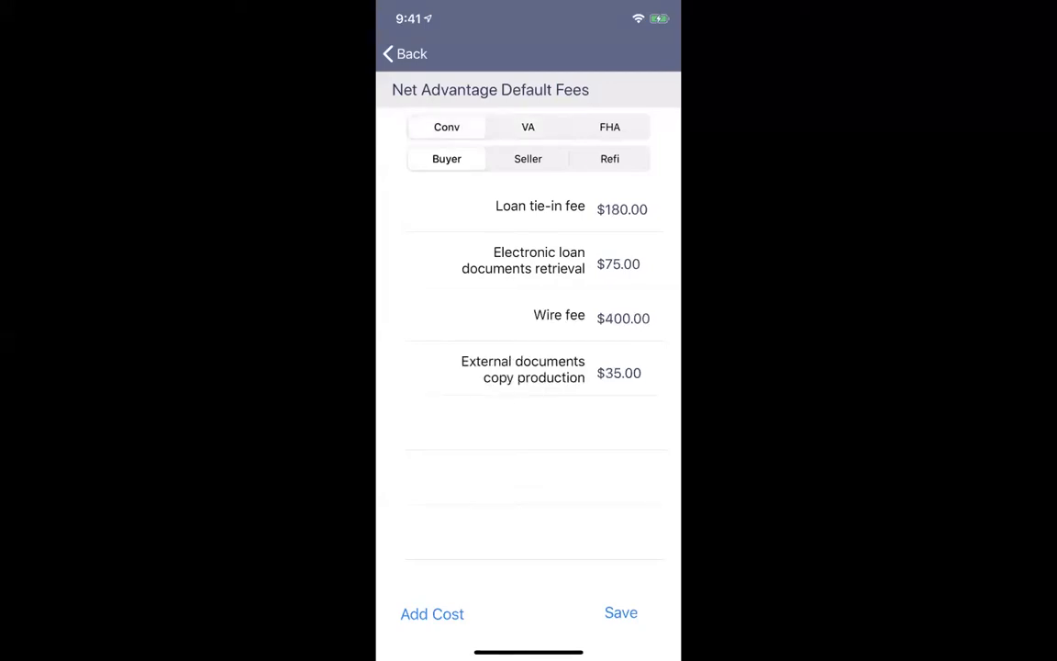
{"action": "left_click", "coordinate": [528, 159]}
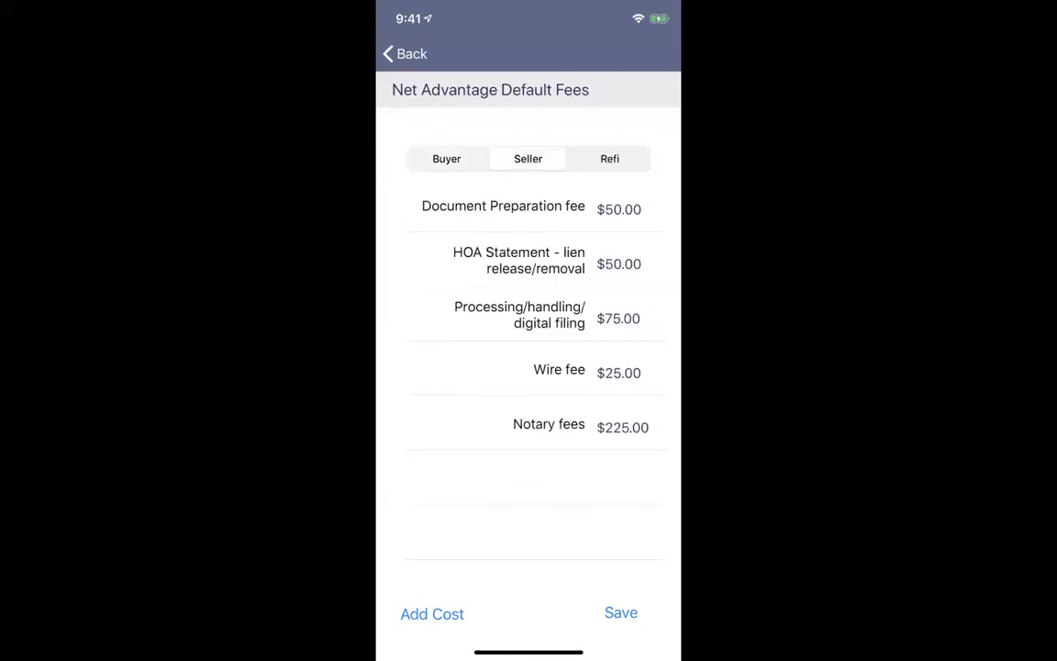
{"action": "left_click", "coordinate": [446, 158]}
{"action": "left_click", "coordinate": [528, 126]}
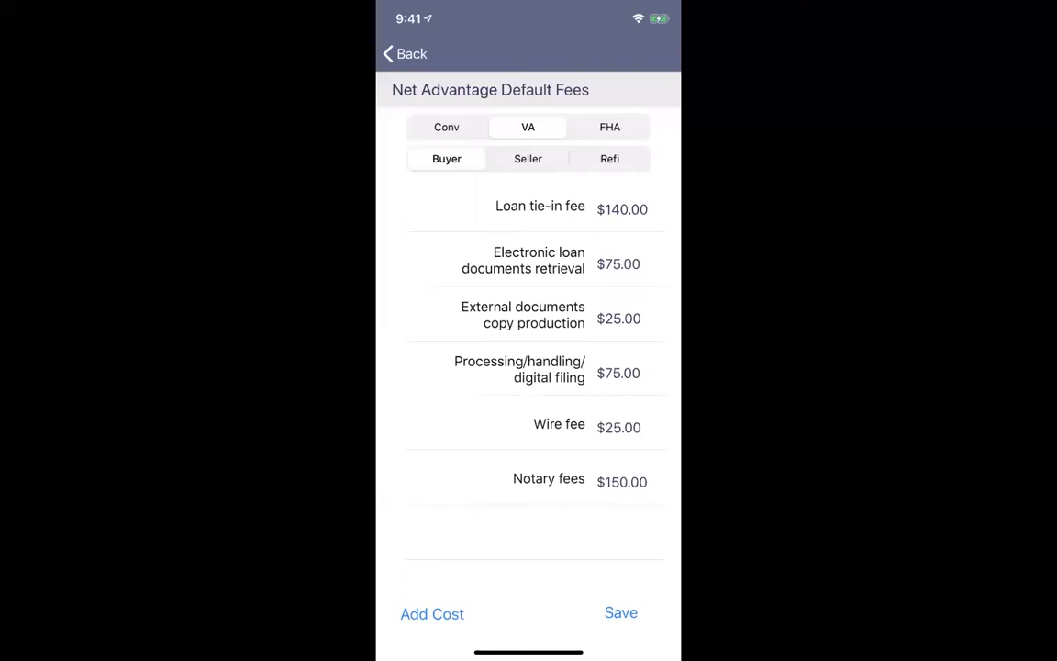
Step: Delete the Electronic loan documents retrieval fee and change the notary cost from 150 to 225
{"action": "left_click", "coordinate": [536, 261]}
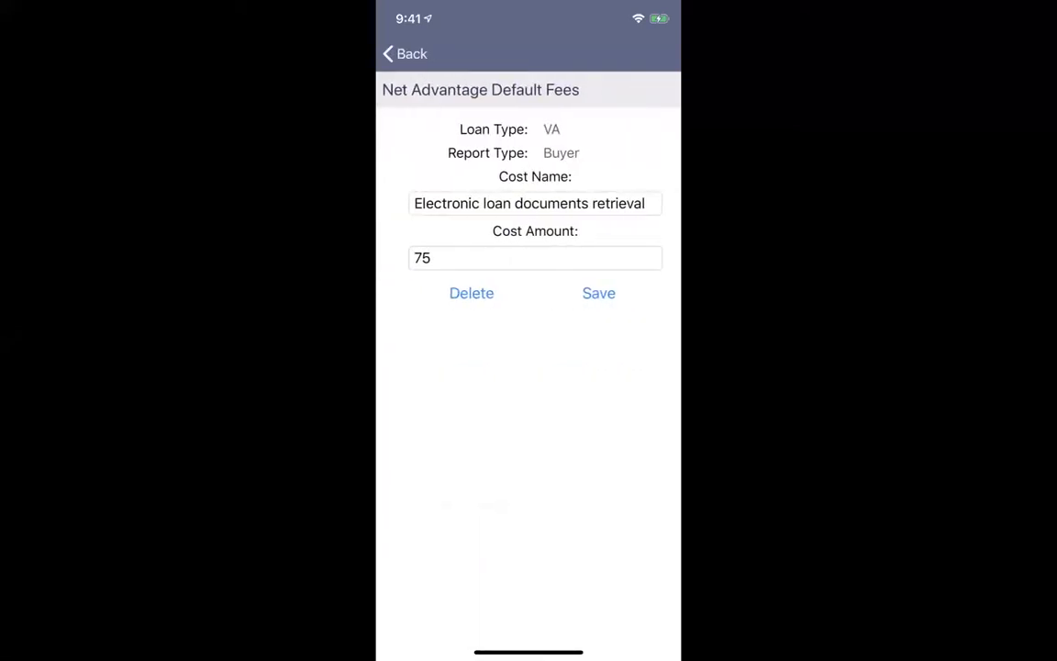
{"action": "left_click", "coordinate": [472, 294]}
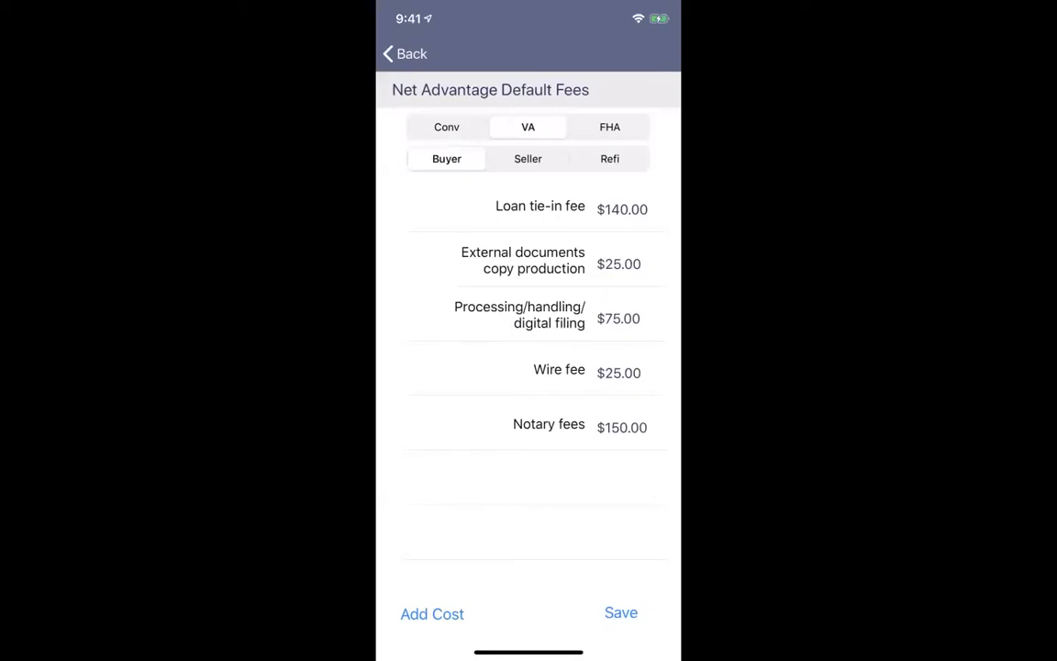
{"action": "left_click", "coordinate": [549, 425]}
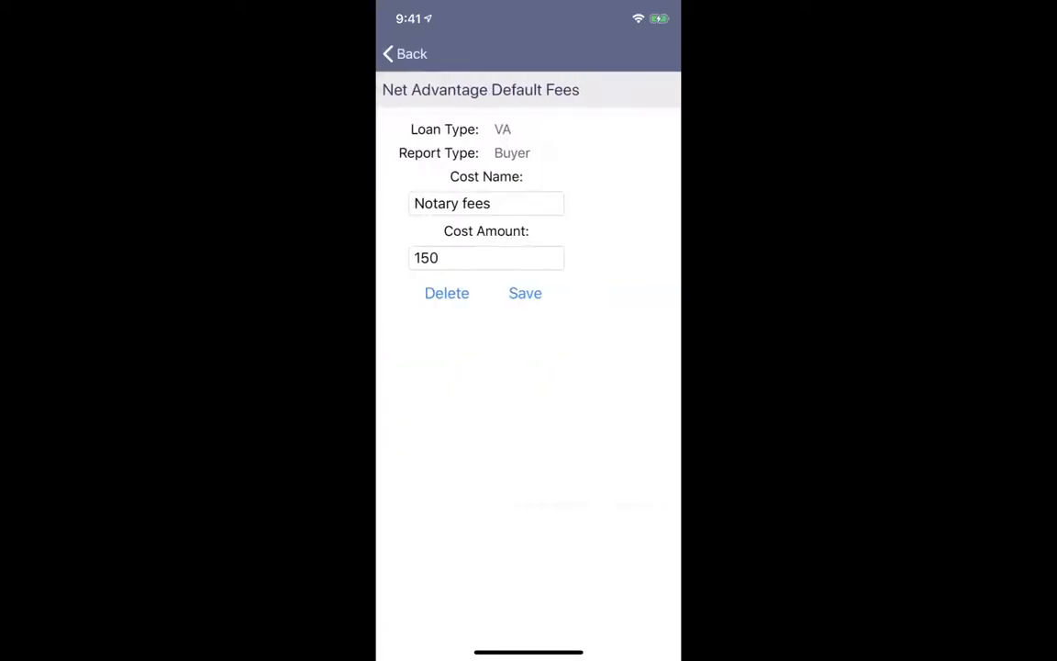
{"action": "left_click", "coordinate": [486, 258]}
{"action": "key", "text": "BackSpace"}
{"action": "key", "text": "BackSpace"}
{"action": "key", "text": "BackSpace"}
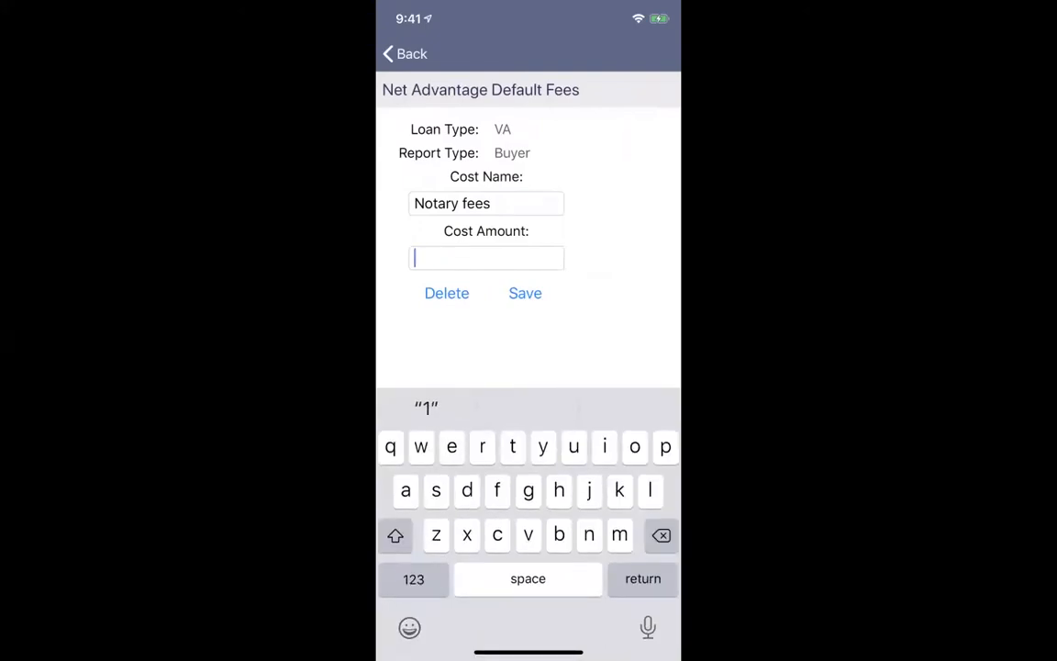
{"action": "left_click", "coordinate": [413, 579]}
{"action": "type", "text": "225"}
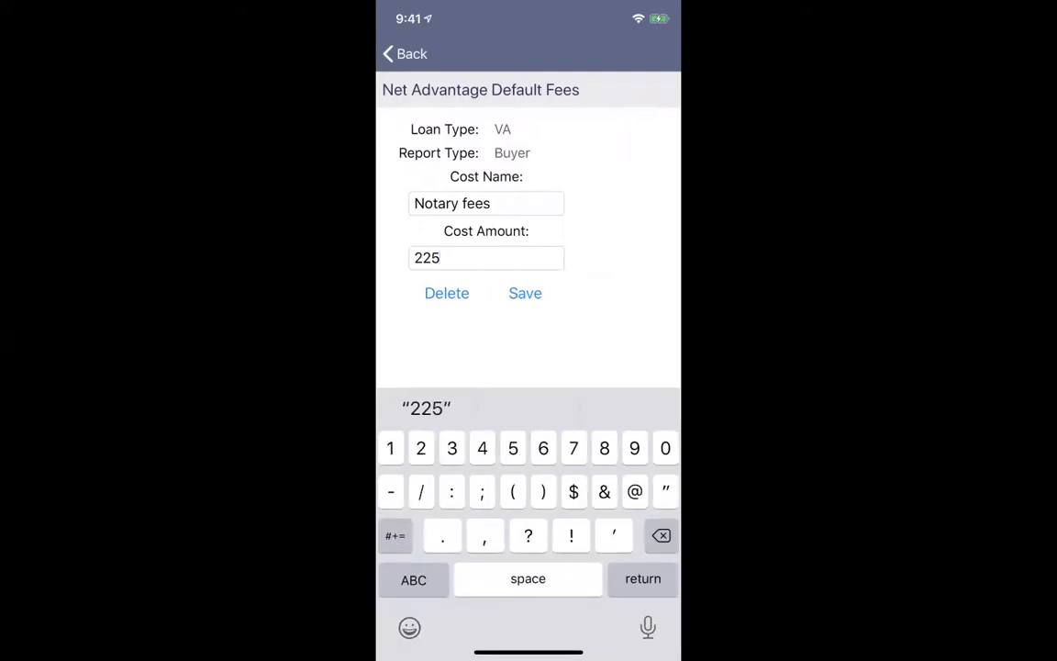
Step: Save the updated VA buyer default costs, acknowledge the confirmation, and view conventional buyer fees
{"action": "left_click", "coordinate": [525, 293]}
{"action": "left_click", "coordinate": [620, 612]}
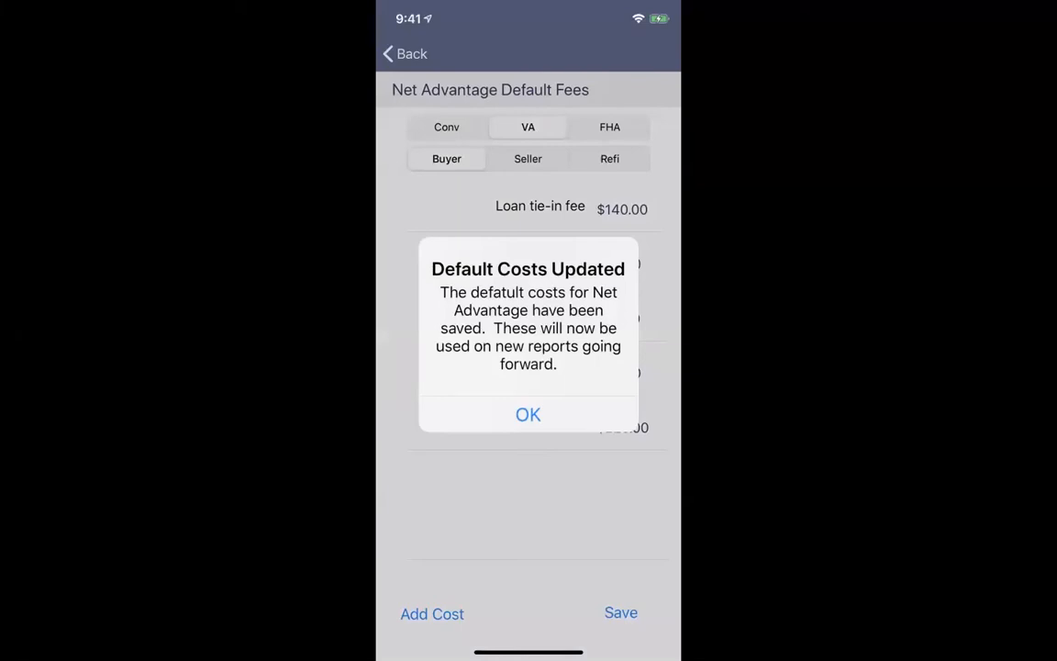
{"action": "left_click", "coordinate": [527, 414]}
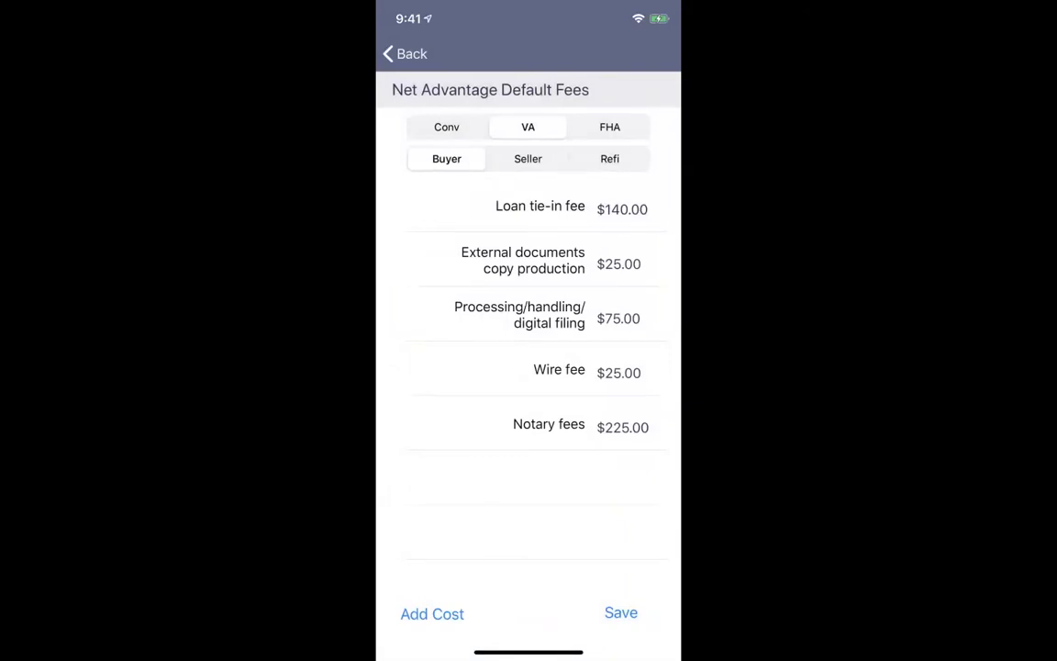
{"action": "left_click", "coordinate": [447, 127]}
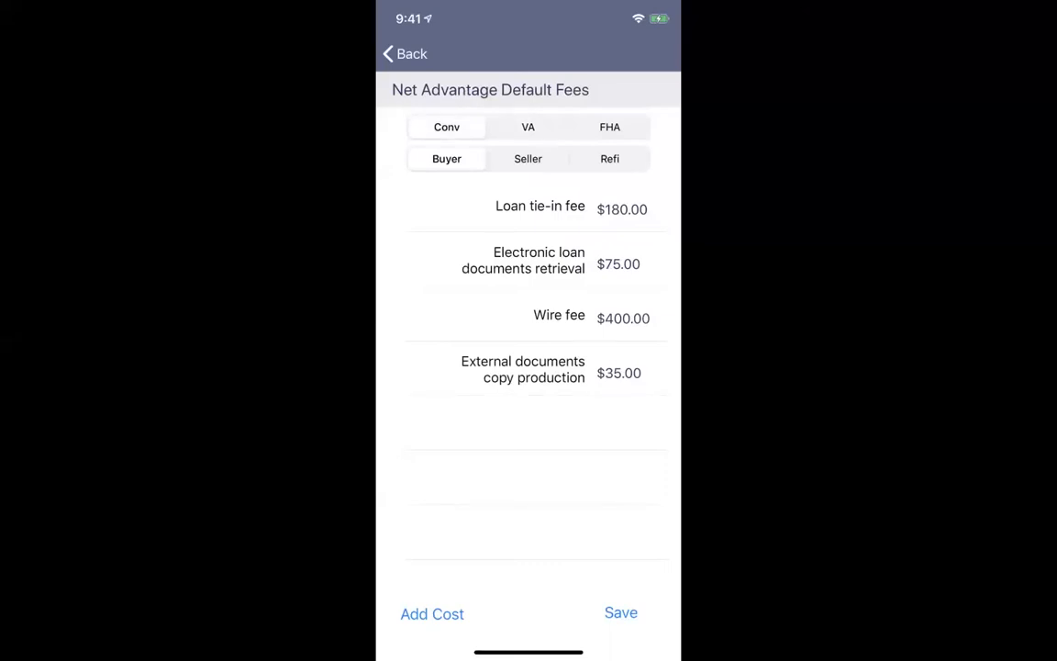
Step: Check the conventional seller fees, go back to the main menu, and open Net Advantage
{"action": "left_click", "coordinate": [527, 159]}
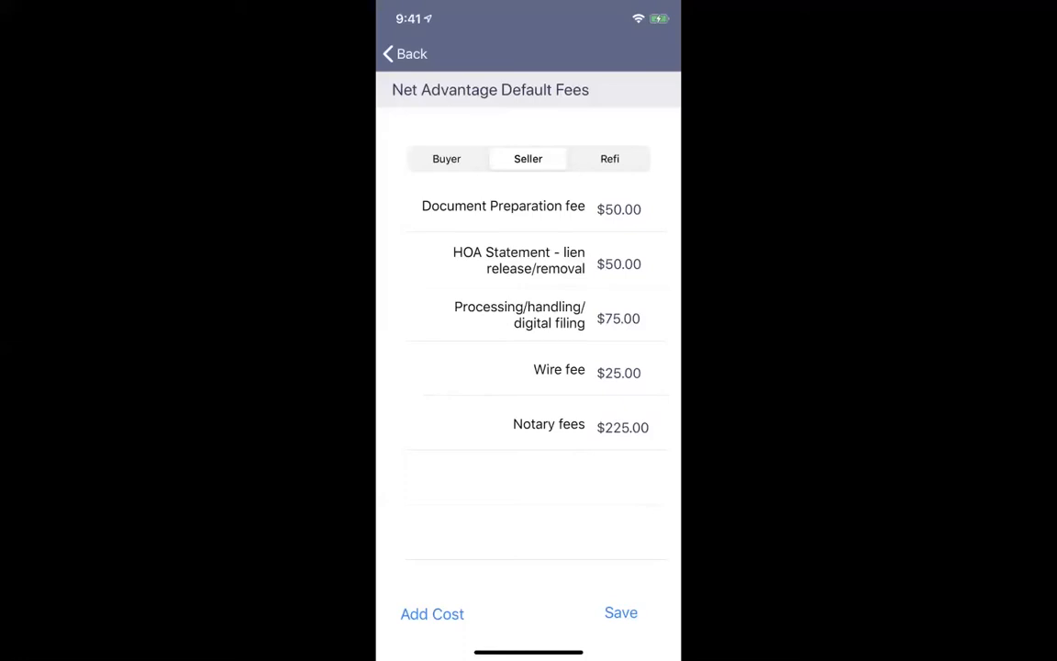
{"action": "left_click", "coordinate": [405, 53]}
{"action": "left_click", "coordinate": [405, 54]}
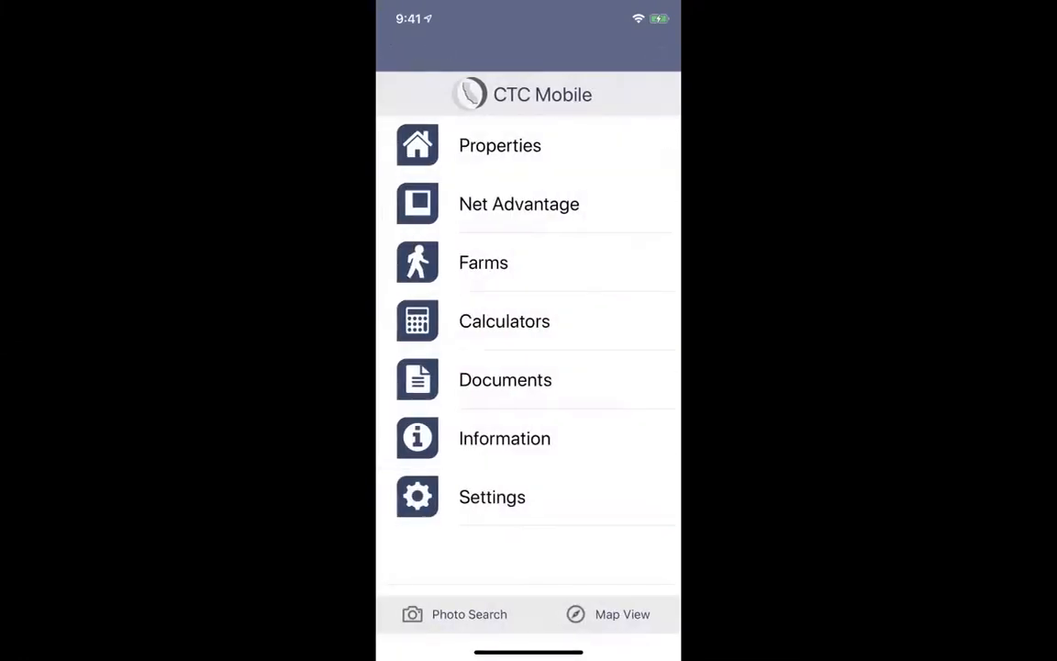
{"action": "left_click", "coordinate": [518, 204]}
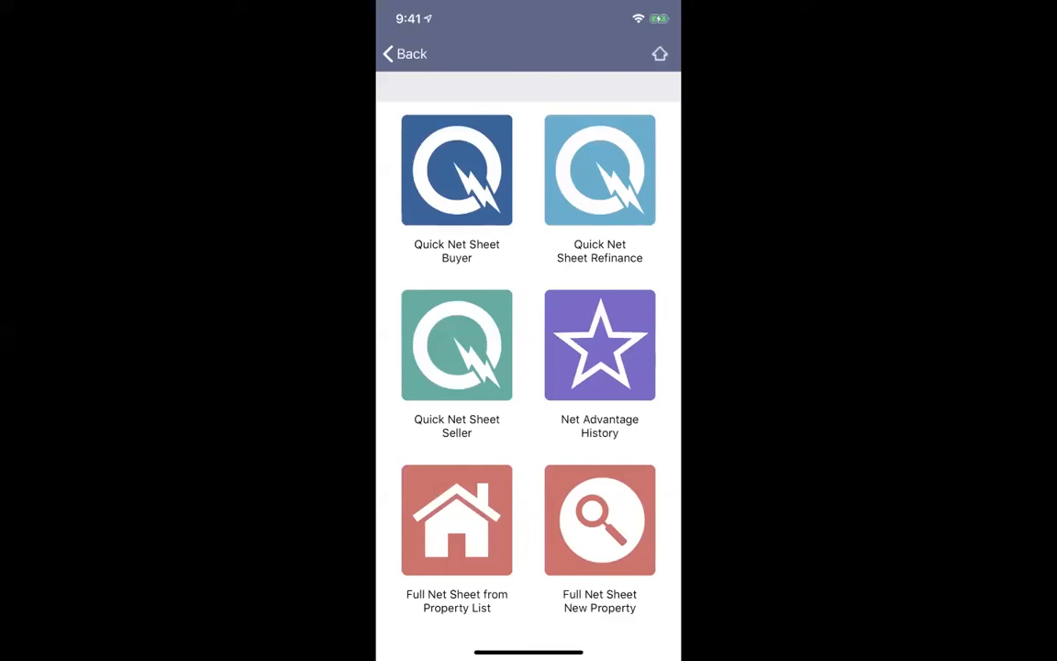
Step: Open the seller Quick Net Sheet in CTC Mobile and enter a sales price of 867000
{"action": "left_click", "coordinate": [457, 345]}
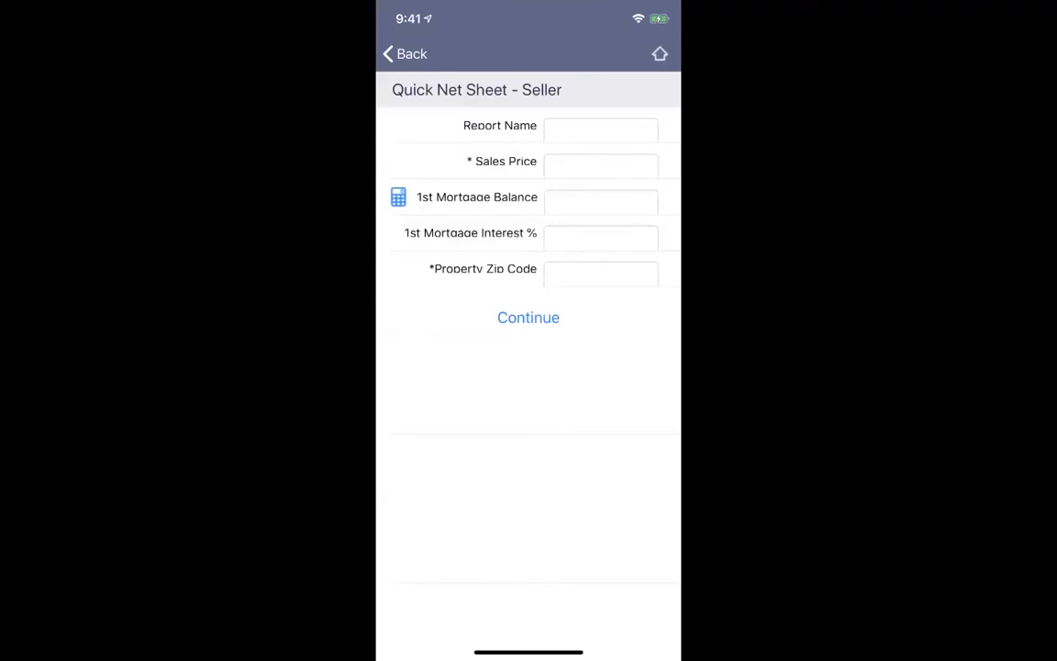
{"action": "left_click", "coordinate": [659, 54]}
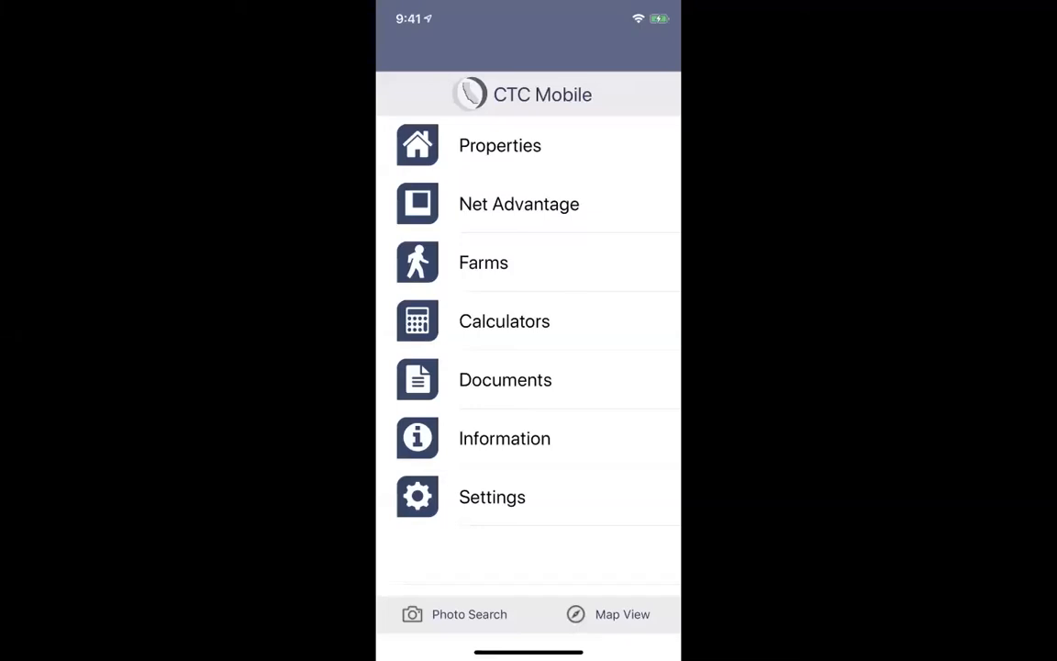
{"action": "left_click", "coordinate": [518, 204]}
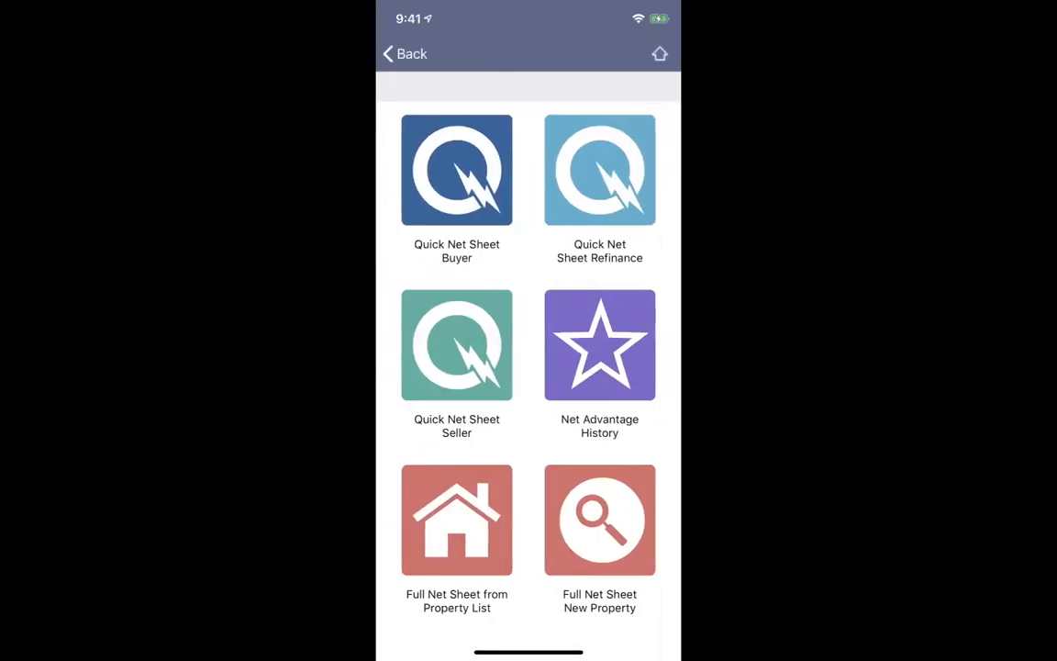
{"action": "left_click", "coordinate": [456, 345]}
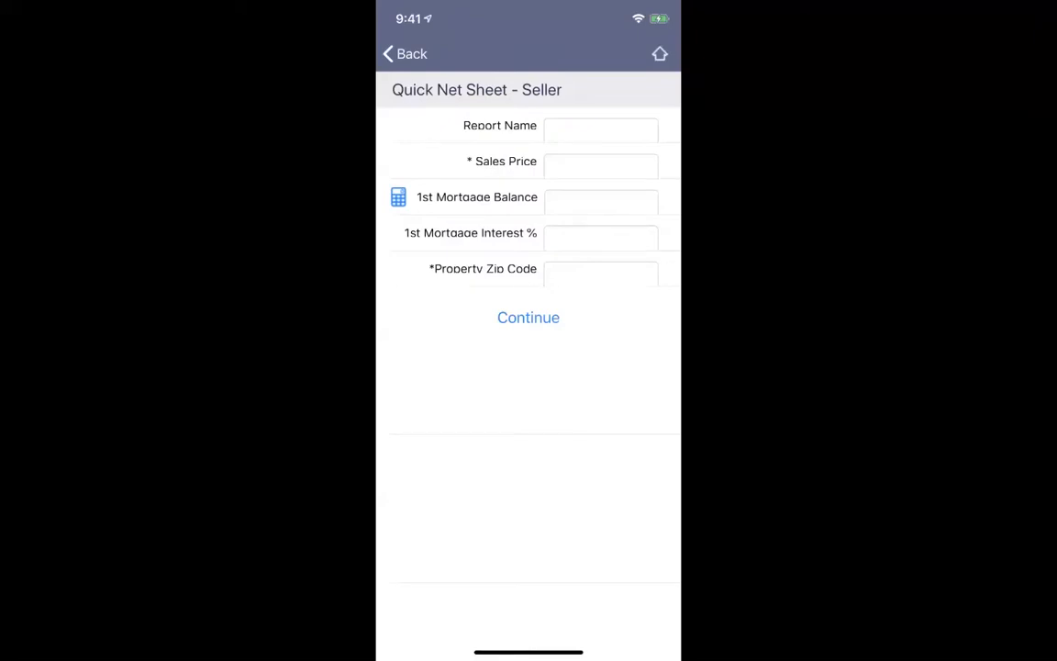
{"action": "left_click", "coordinate": [601, 166]}
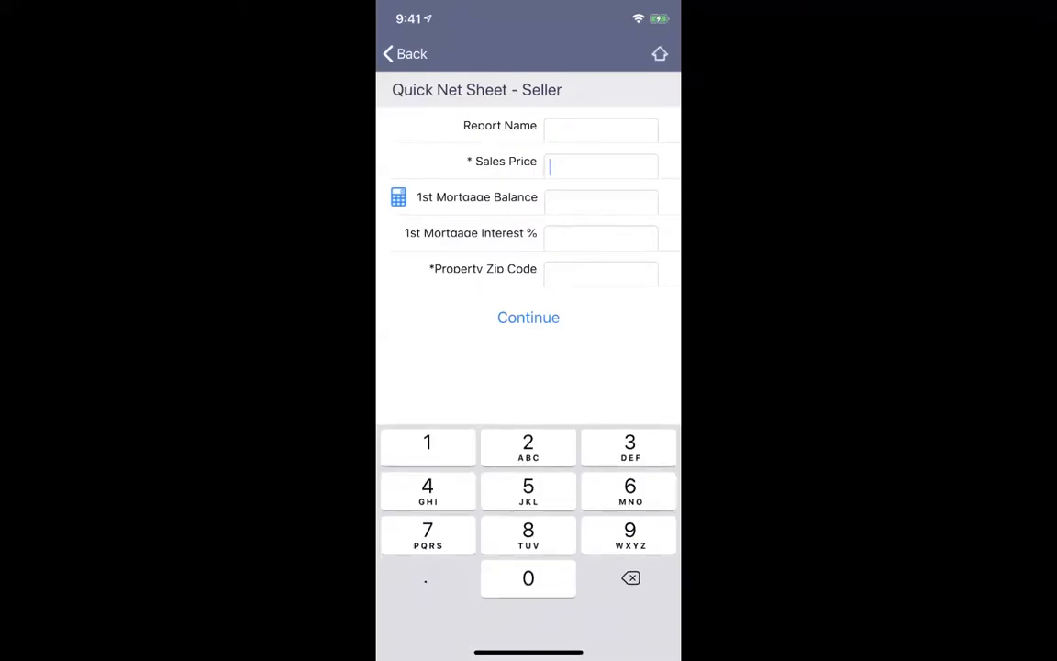
{"action": "type", "text": "867000"}
{"action": "left_click", "coordinate": [398, 197]}
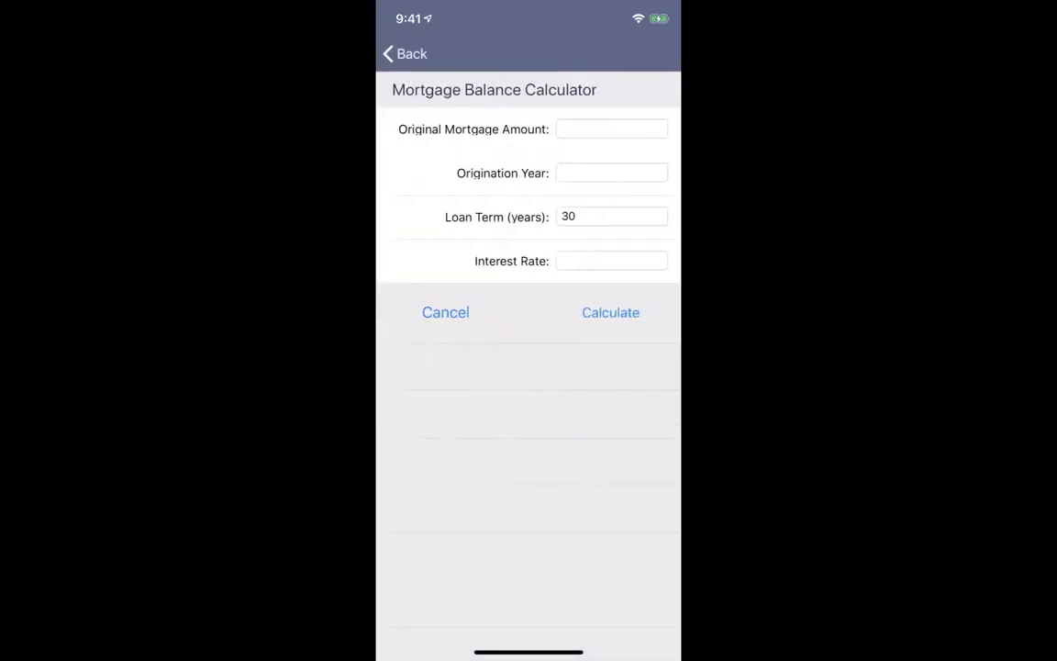
Step: Calculate the 1st mortgage balance from a 540000 loan originated in 2015, then enter zip 92109
{"action": "left_click", "coordinate": [611, 129]}
{"action": "type", "text": "540000"}
{"action": "left_click", "coordinate": [611, 172]}
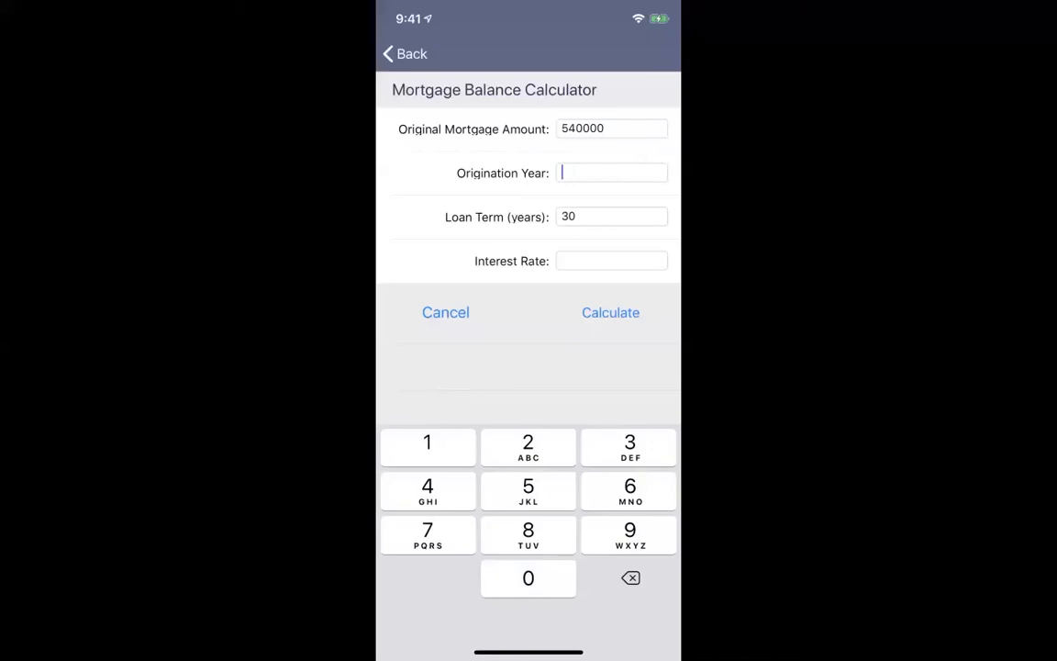
{"action": "type", "text": "2015"}
{"action": "left_click", "coordinate": [610, 313]}
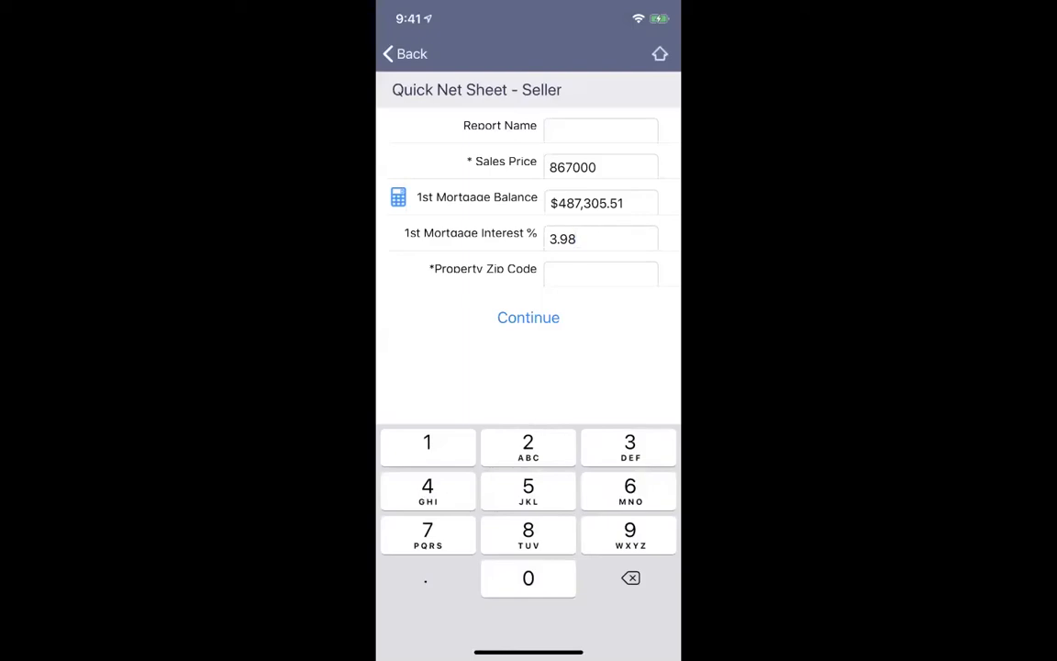
{"action": "left_click", "coordinate": [601, 274]}
{"action": "type", "text": "92109"}
Step: Generate the net sheet and zoom around its full Property Report of closing costs and net proceeds
{"action": "left_click", "coordinate": [528, 318]}
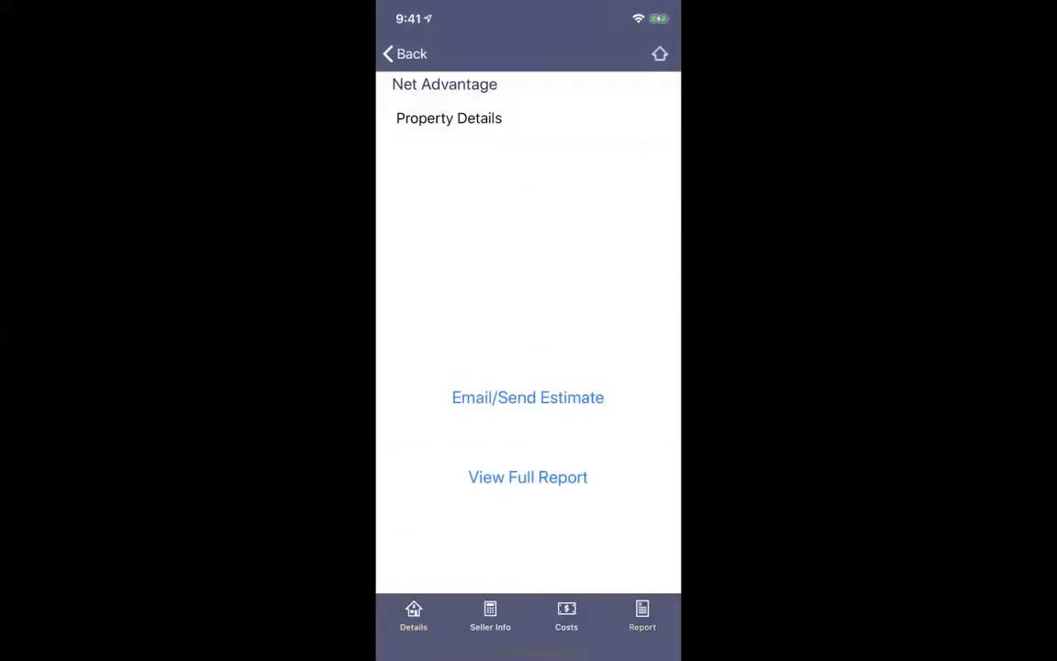
{"action": "left_click", "coordinate": [528, 476]}
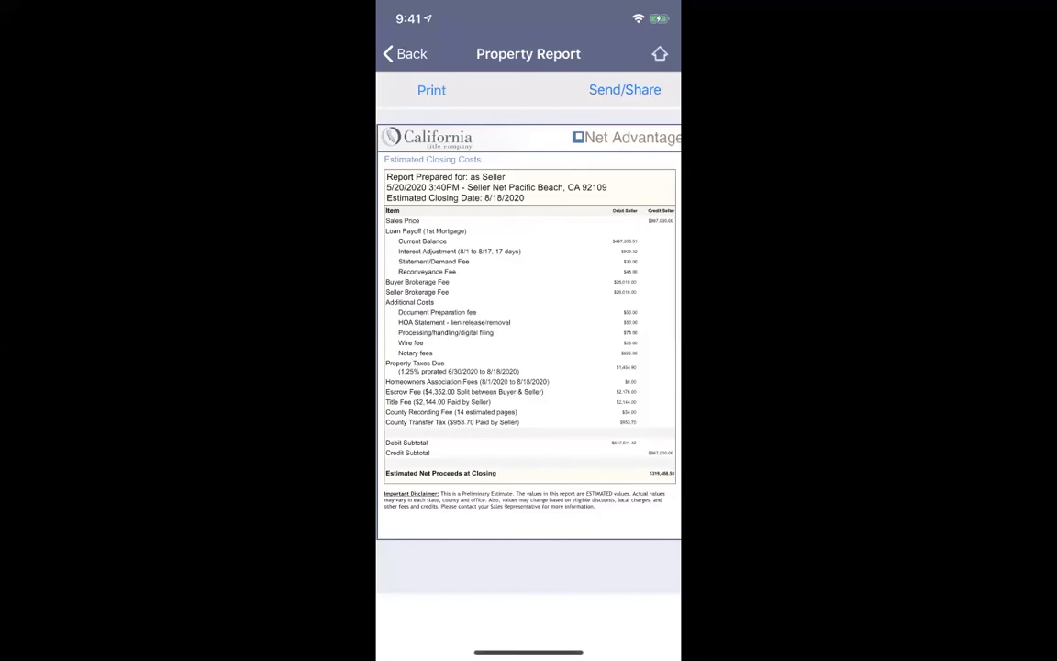
{"action": "scroll", "coordinate": [599, 260], "scroll_direction": "up", "scroll_amount": 3}
{"action": "scroll", "coordinate": [528, 349], "scroll_direction": "left", "scroll_amount": 3}
{"action": "scroll", "coordinate": [528, 348], "scroll_direction": "up", "scroll_amount": 2}
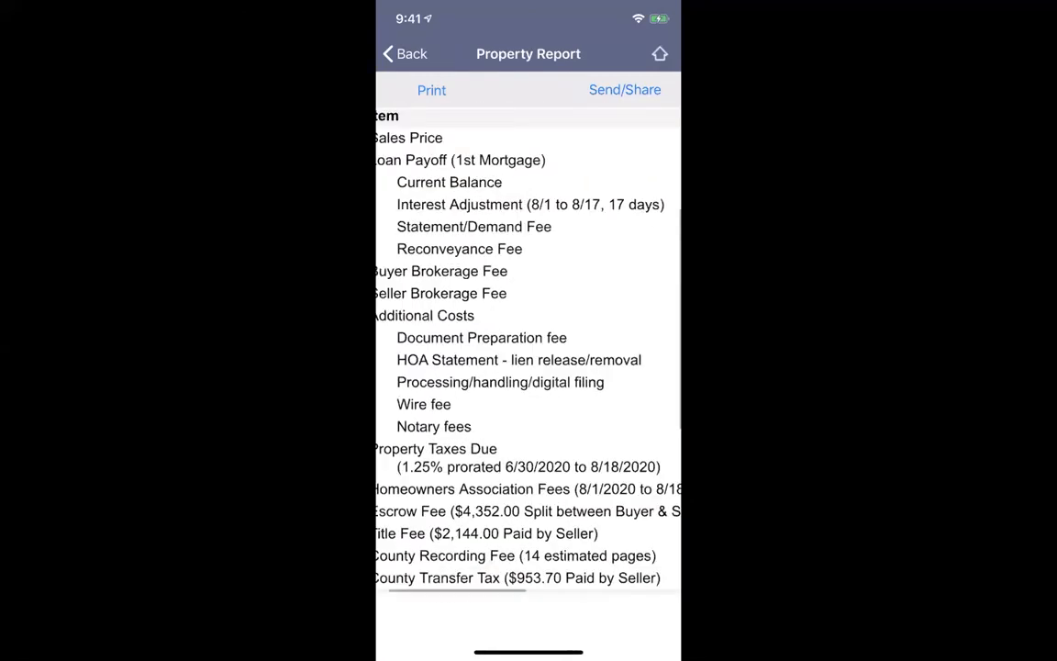
{"action": "scroll", "coordinate": [527, 349], "scroll_direction": "right", "scroll_amount": 1}
{"action": "scroll", "coordinate": [528, 348], "scroll_direction": "left", "scroll_amount": 1}
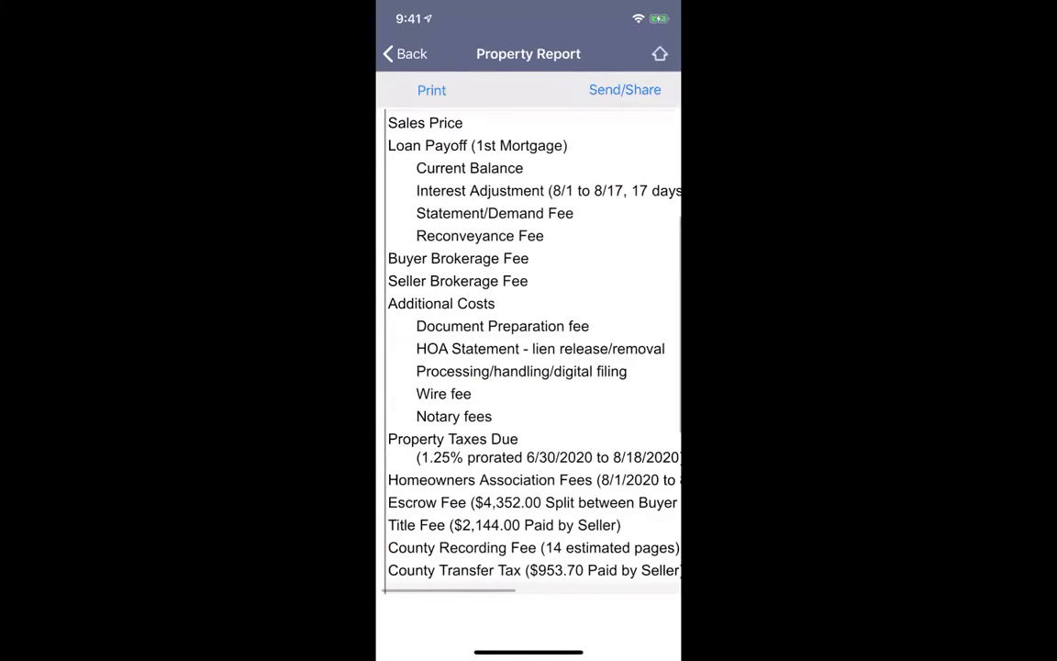
{"action": "scroll", "coordinate": [528, 349], "scroll_direction": "right", "scroll_amount": 1}
{"action": "scroll", "coordinate": [527, 349], "scroll_direction": "right", "scroll_amount": 1}
{"action": "scroll", "coordinate": [528, 349], "scroll_direction": "left", "scroll_amount": 2}
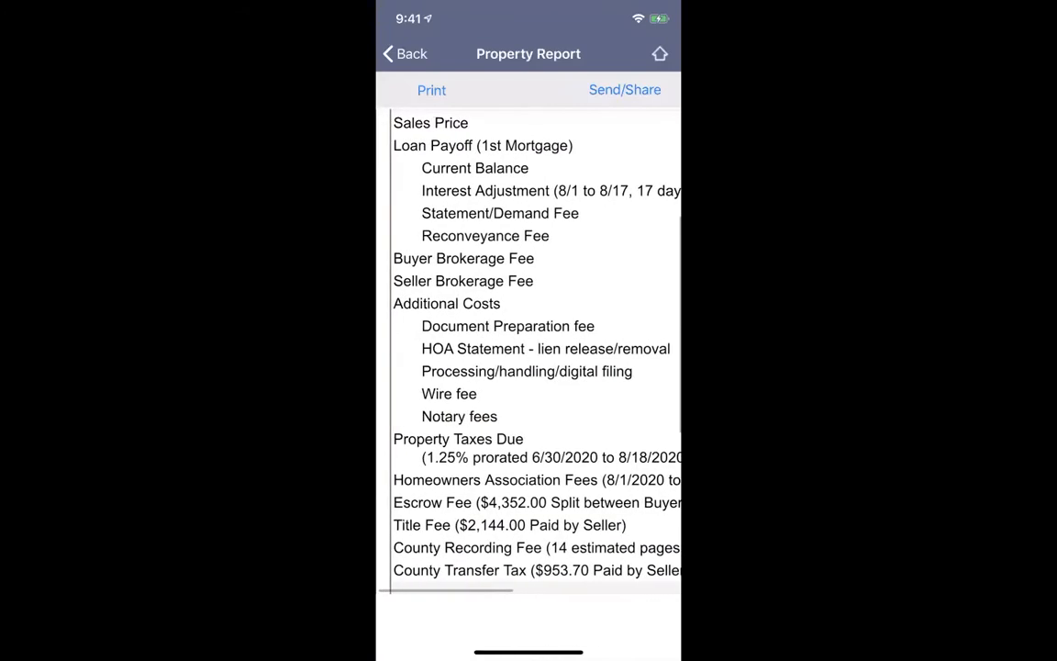
{"action": "scroll", "coordinate": [528, 349], "scroll_direction": "up", "scroll_amount": 1}
{"action": "scroll", "coordinate": [527, 349], "scroll_direction": "down", "scroll_amount": 1}
{"action": "scroll", "coordinate": [528, 348], "scroll_direction": "right", "scroll_amount": 5}
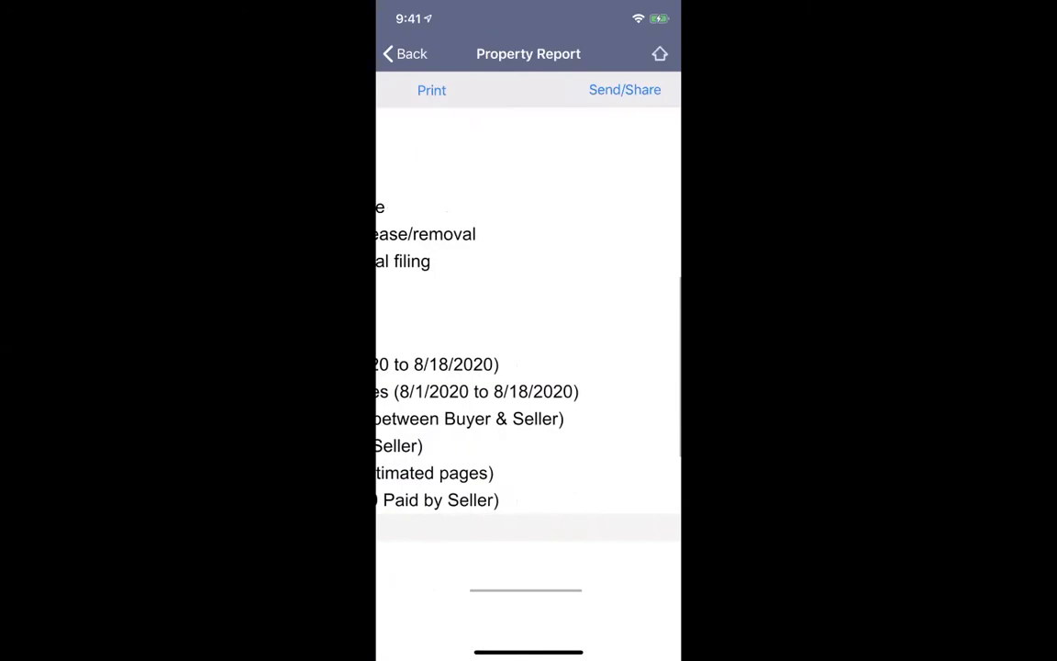
{"action": "scroll", "coordinate": [528, 348], "scroll_direction": "right", "scroll_amount": 5}
{"action": "scroll", "coordinate": [528, 349], "scroll_direction": "down", "scroll_amount": 2}
{"action": "scroll", "coordinate": [528, 349], "scroll_direction": "down", "scroll_amount": 5}
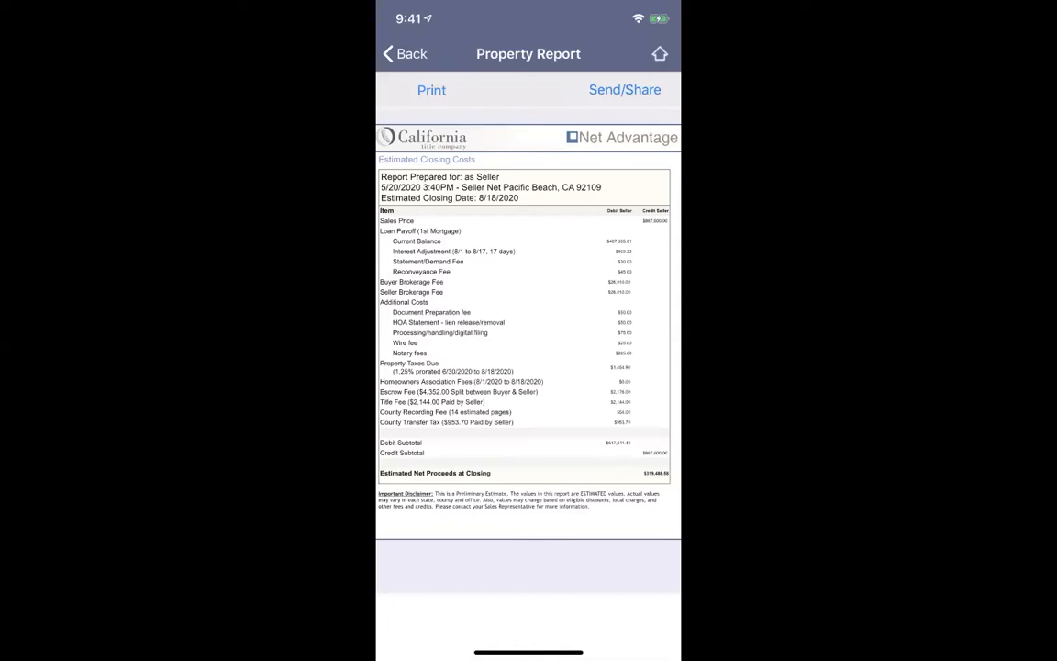
{"action": "scroll", "coordinate": [528, 349], "scroll_direction": "down", "scroll_amount": 2}
{"action": "left_click", "coordinate": [624, 90]}
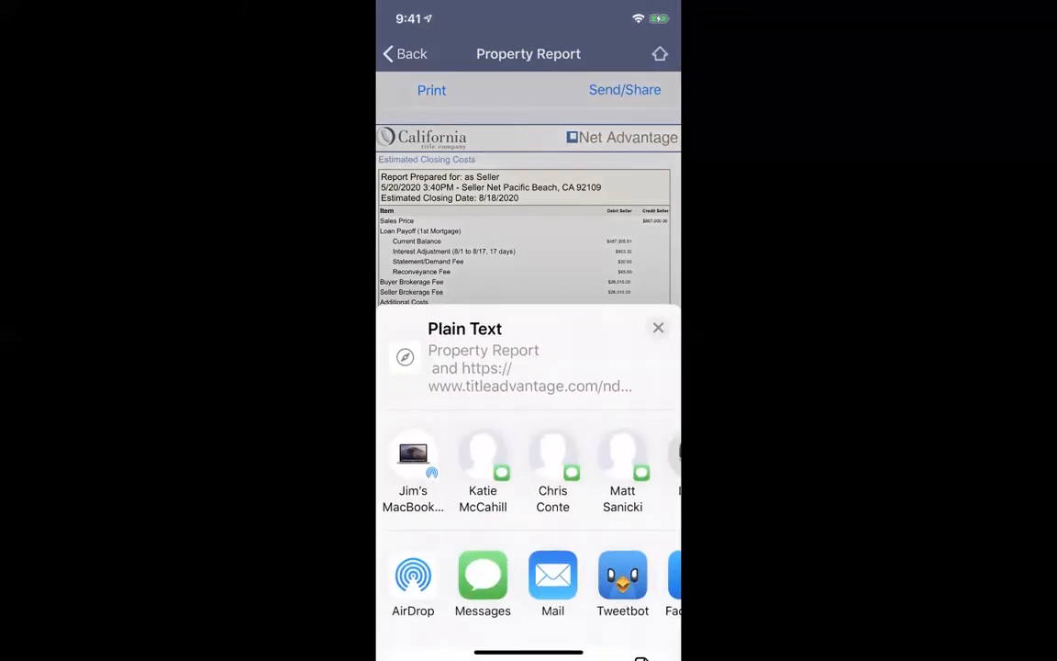
{"action": "scroll", "coordinate": [552, 456], "scroll_direction": "down", "scroll_amount": 4}
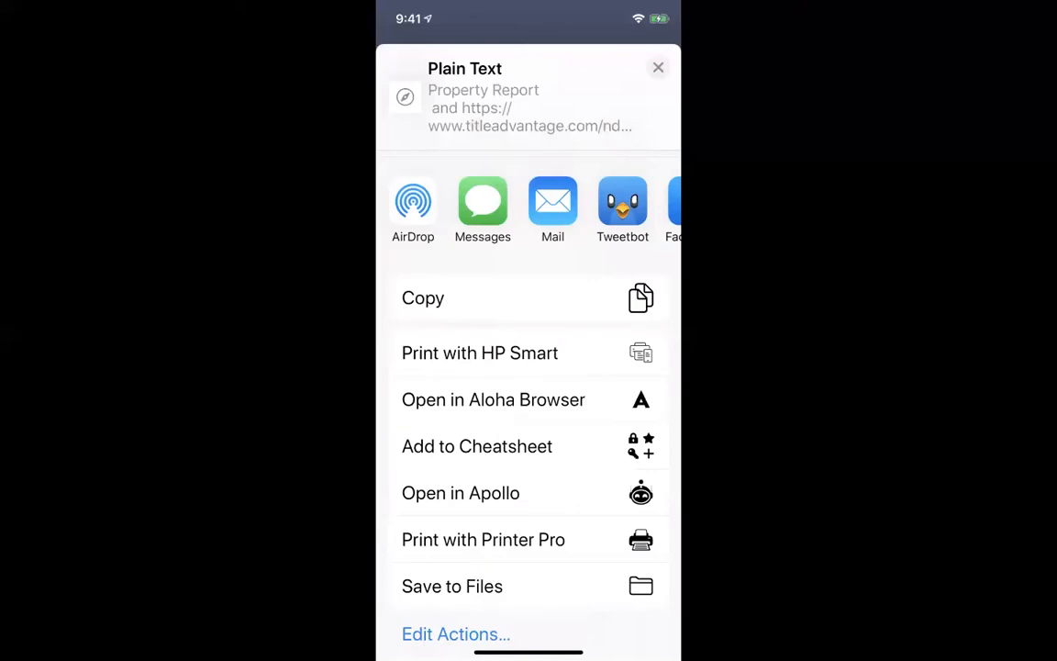
{"action": "scroll", "coordinate": [529, 207], "scroll_direction": "right", "scroll_amount": 3}
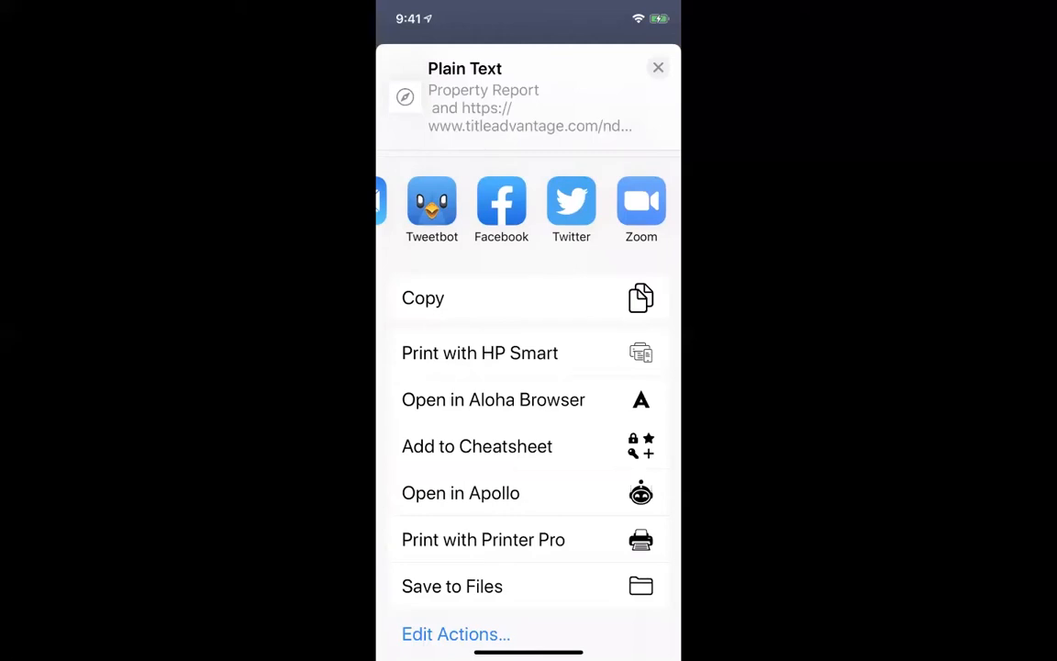
{"action": "scroll", "coordinate": [528, 207], "scroll_direction": "left", "scroll_amount": 5}
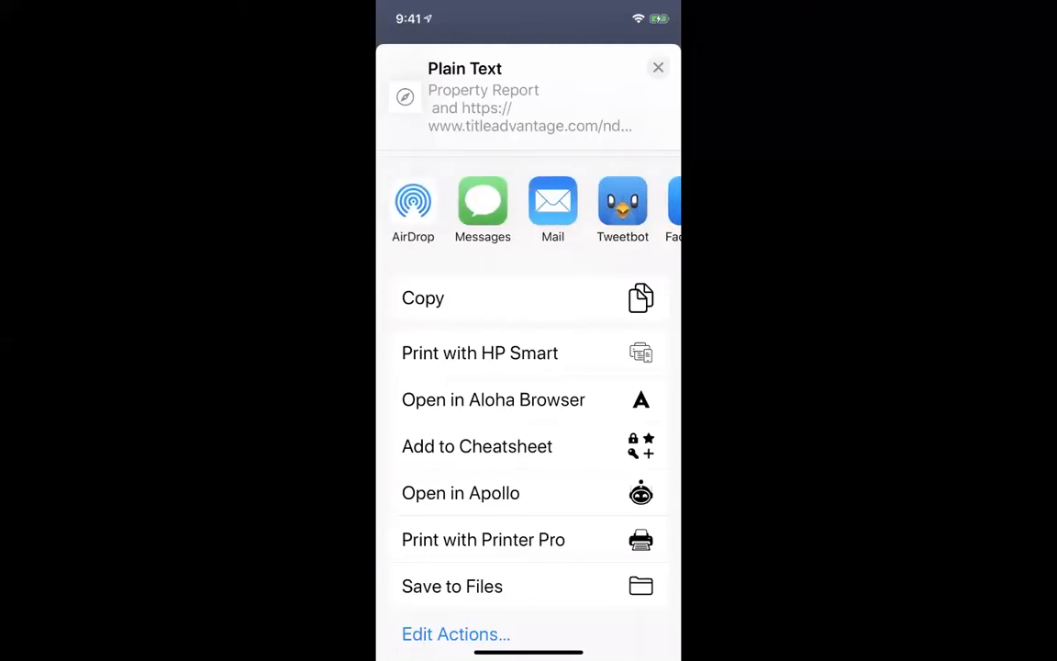
{"action": "left_click", "coordinate": [552, 202]}
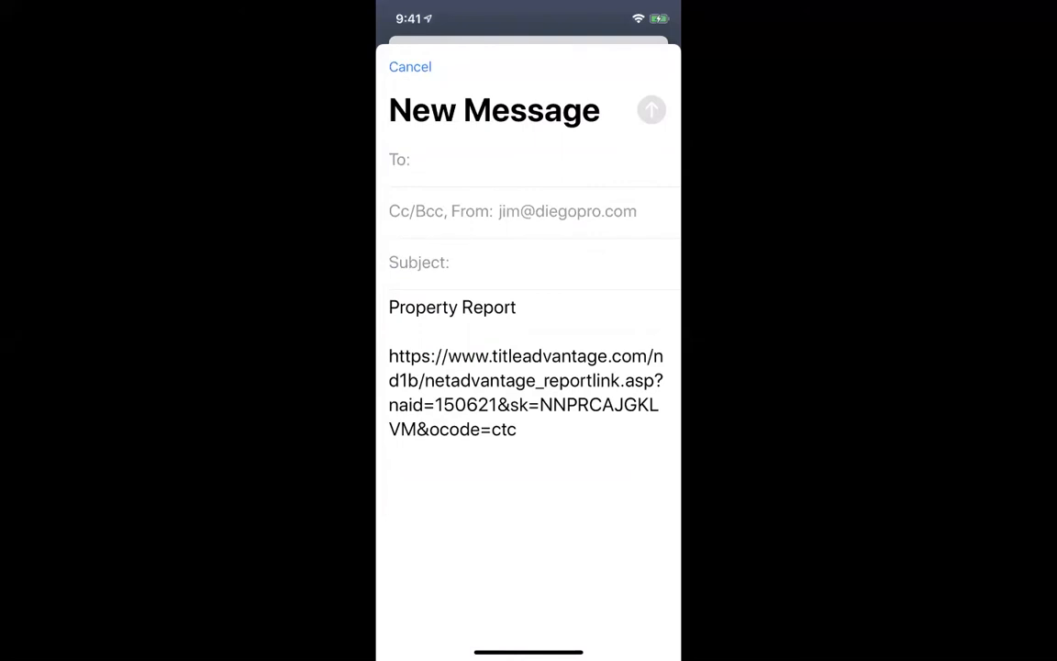
{"action": "left_click", "coordinate": [409, 66]}
{"action": "left_click", "coordinate": [529, 510]}
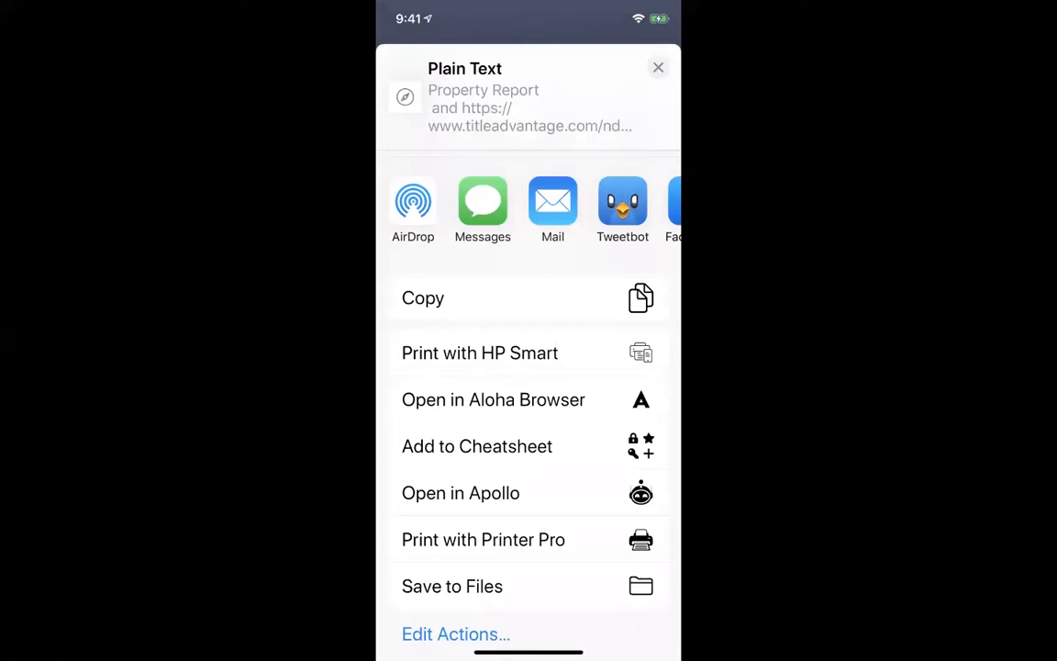
{"action": "left_click_drag", "start_coordinate": [528, 101], "coordinate": [529, 281]}
{"action": "left_click", "coordinate": [658, 243]}
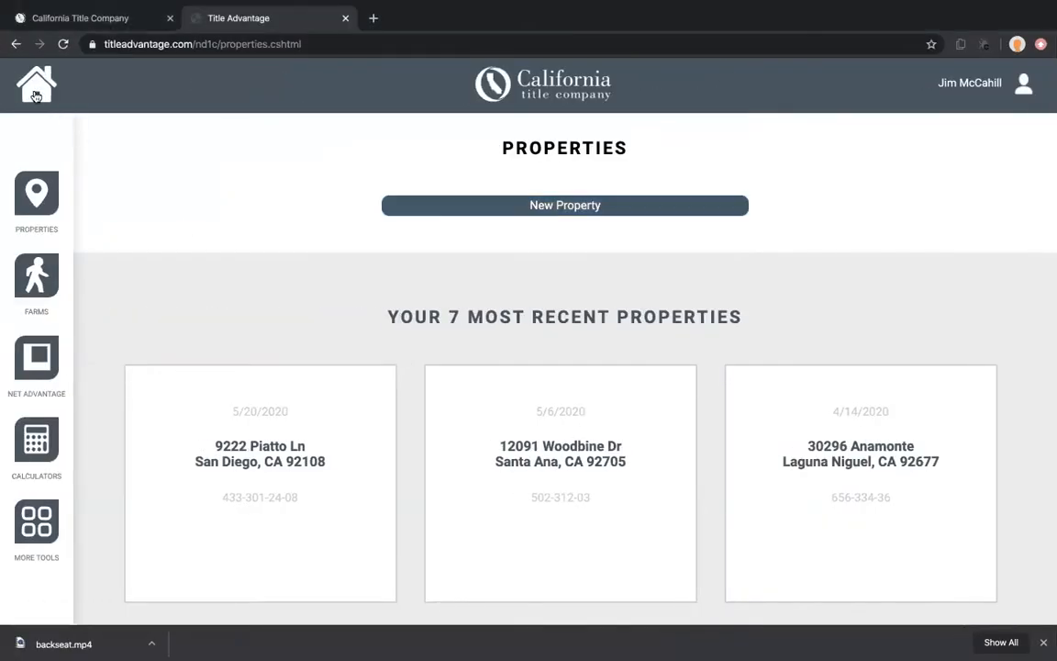
Step: Sign back in to the Title Advantage web portal with the account username and password
{"action": "left_click", "coordinate": [36, 96]}
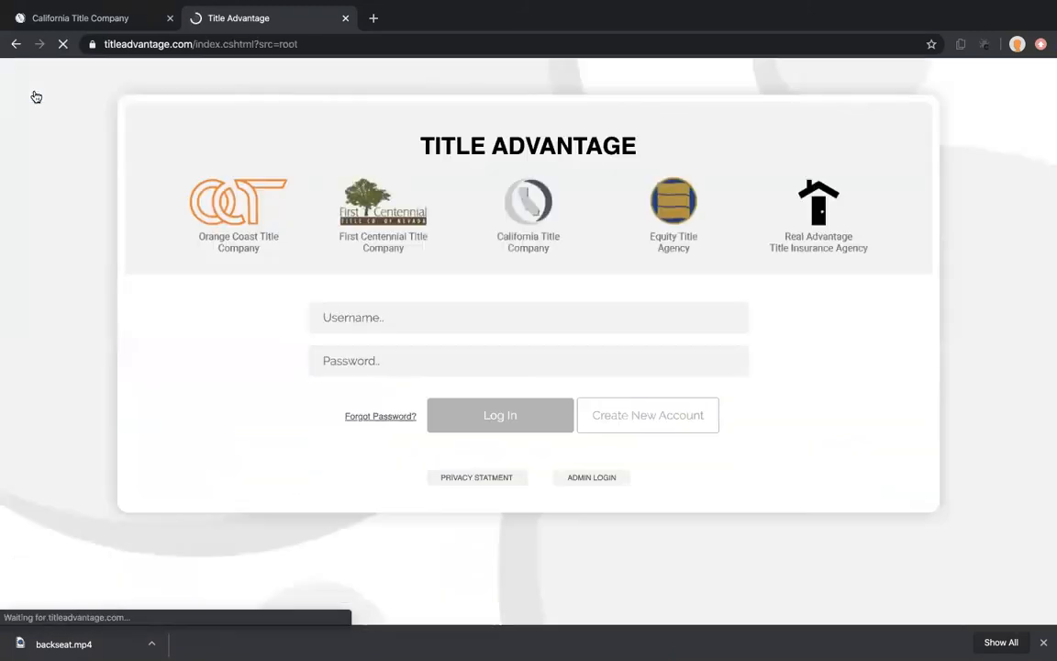
{"action": "left_click", "coordinate": [573, 319]}
{"action": "type", "text": "surf"}
{"action": "key", "text": "Tab"}
{"action": "type", "text": "••••••••"}
{"action": "key", "text": "Return"}
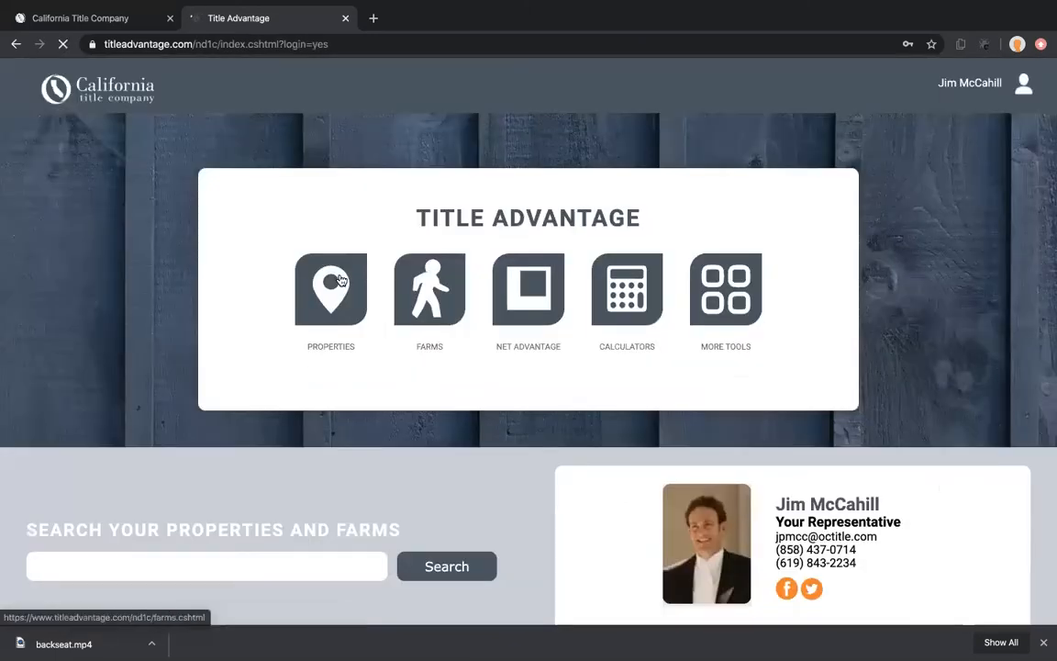
Step: Glance at the Properties list, return to the home page, and dismiss Chrome's save-password offer
{"action": "left_click", "coordinate": [302, 266]}
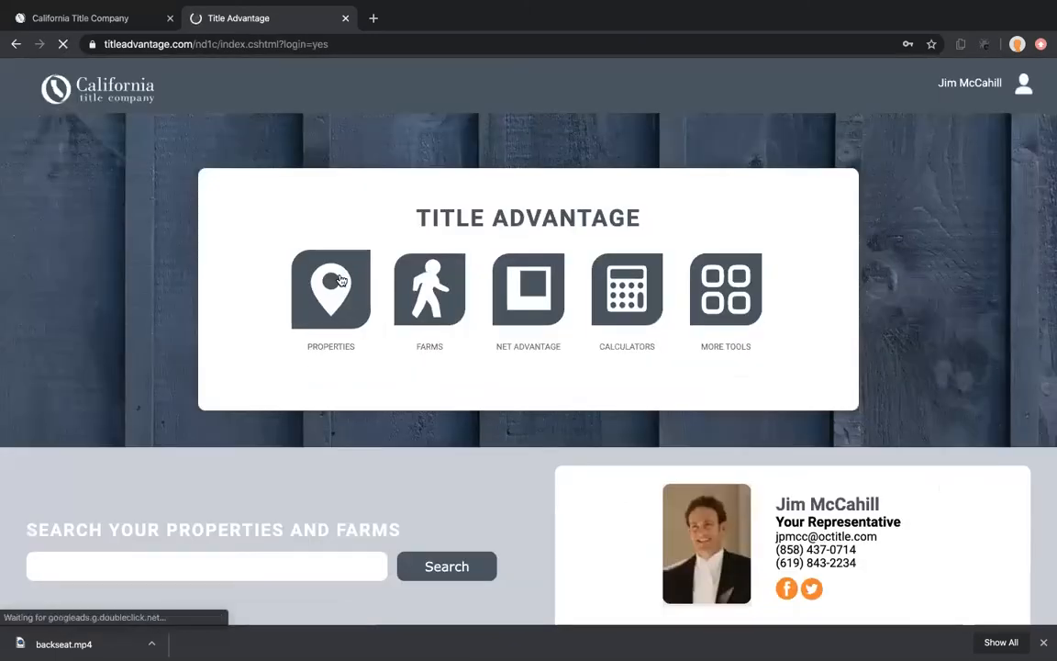
{"action": "scroll", "coordinate": [318, 389], "scroll_direction": "down", "scroll_amount": 1}
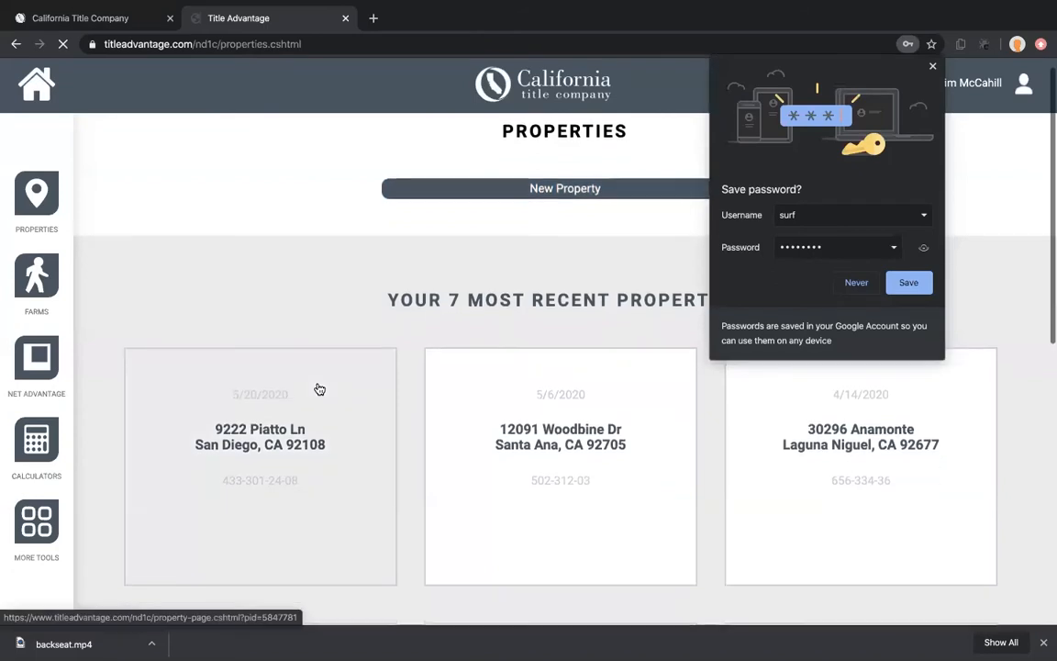
{"action": "scroll", "coordinate": [319, 389], "scroll_direction": "up", "scroll_amount": 1}
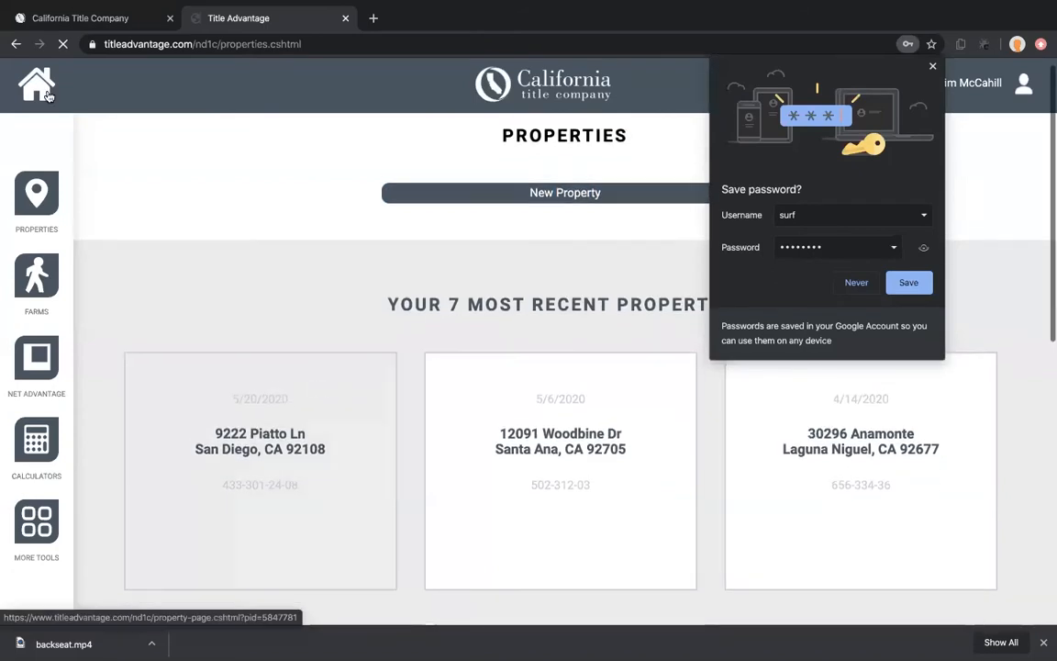
{"action": "left_click", "coordinate": [48, 95]}
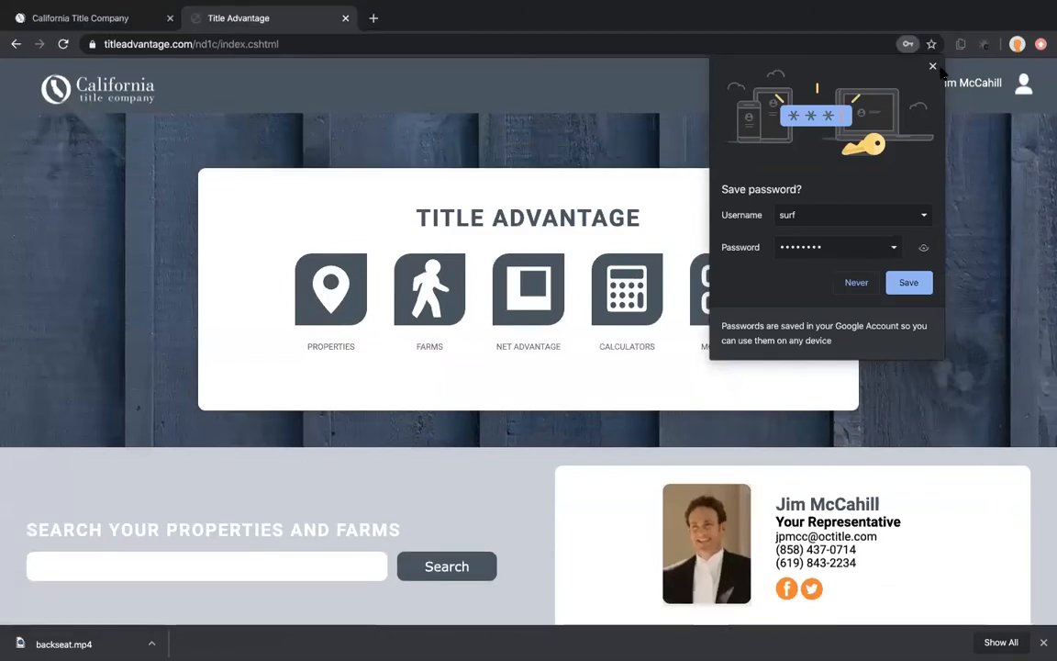
{"action": "left_click", "coordinate": [942, 73]}
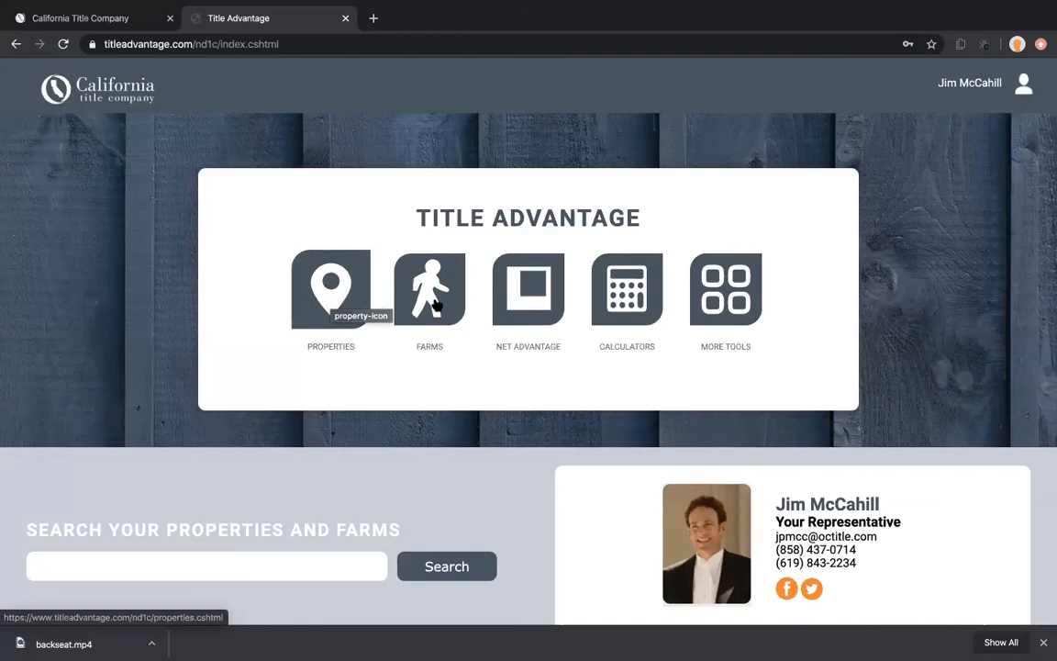
{"action": "left_click", "coordinate": [332, 302]}
{"action": "scroll", "coordinate": [390, 368], "scroll_direction": "down", "scroll_amount": 1}
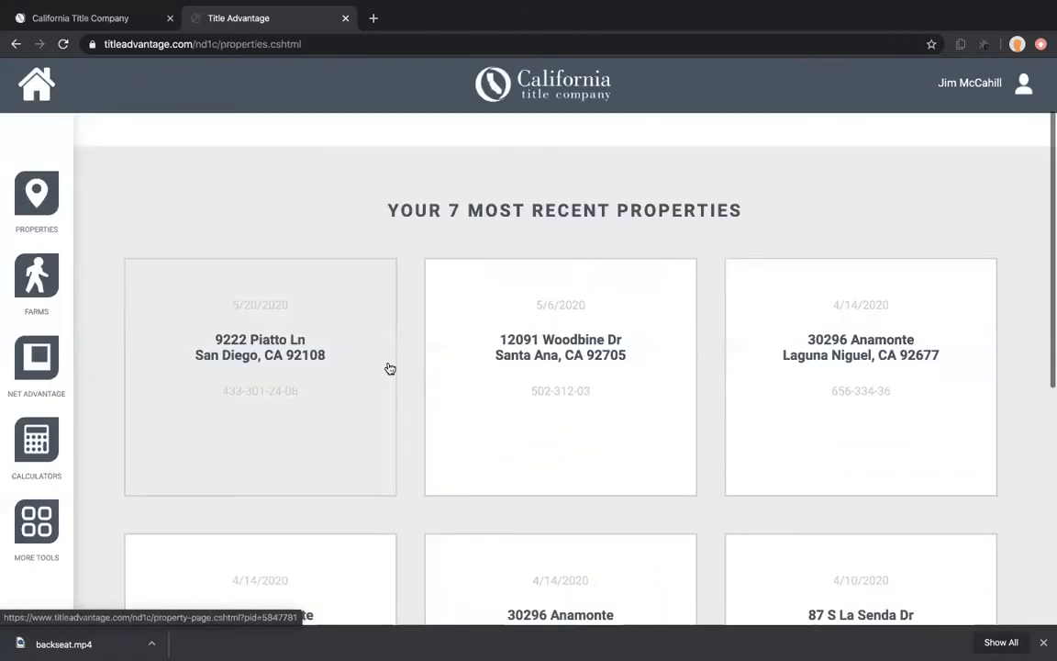
{"action": "left_click", "coordinate": [260, 344]}
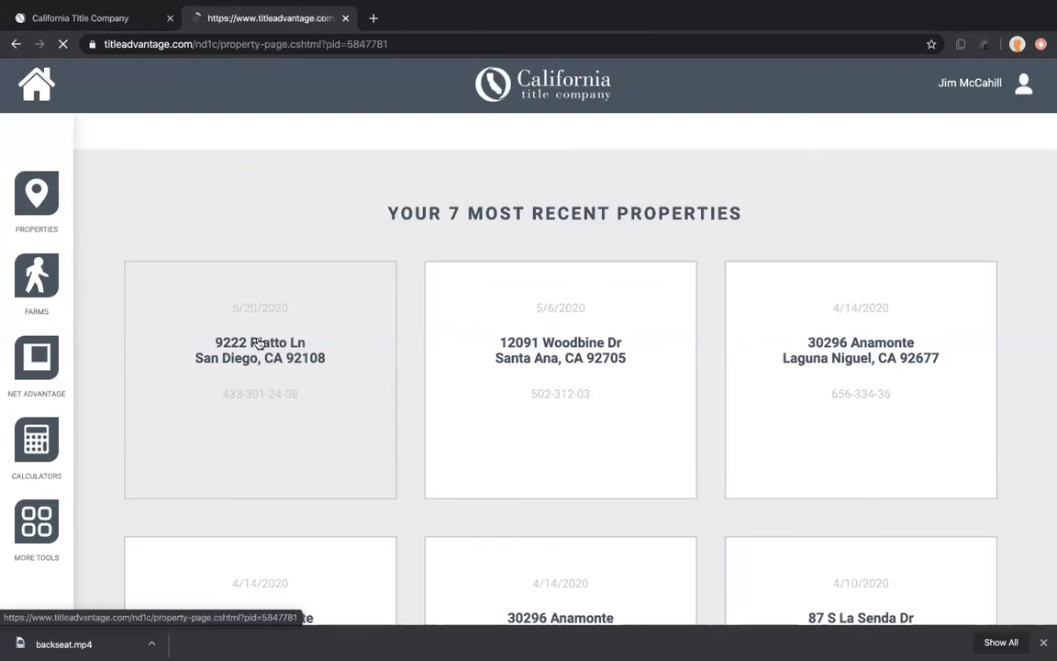
{"action": "scroll", "coordinate": [772, 347], "scroll_direction": "down", "scroll_amount": 1}
{"action": "left_click", "coordinate": [802, 312]}
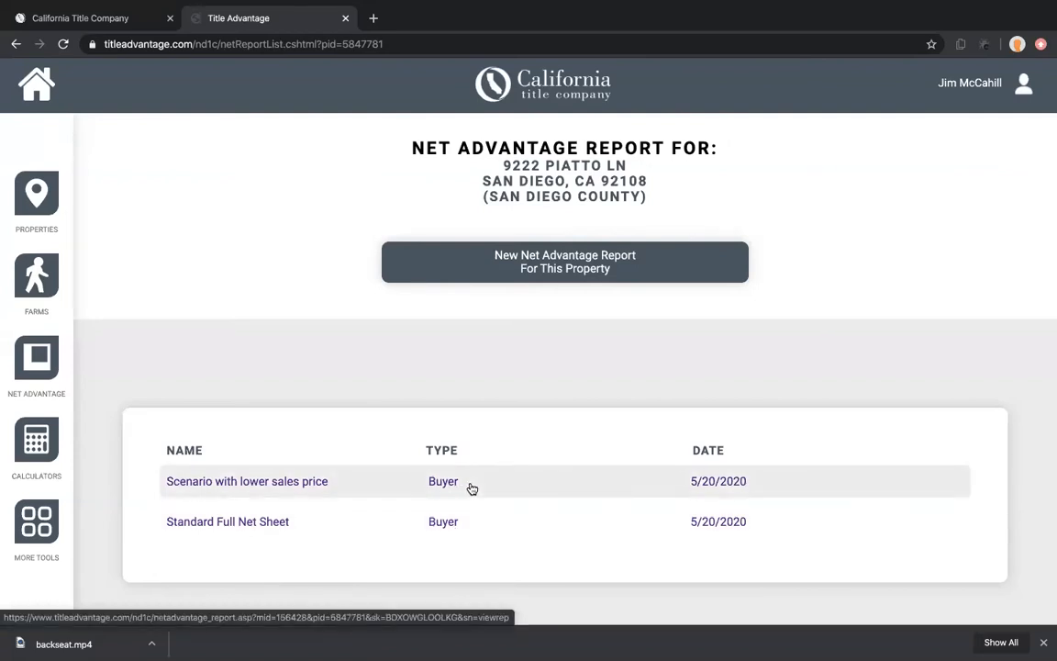
{"action": "left_click", "coordinate": [42, 206]}
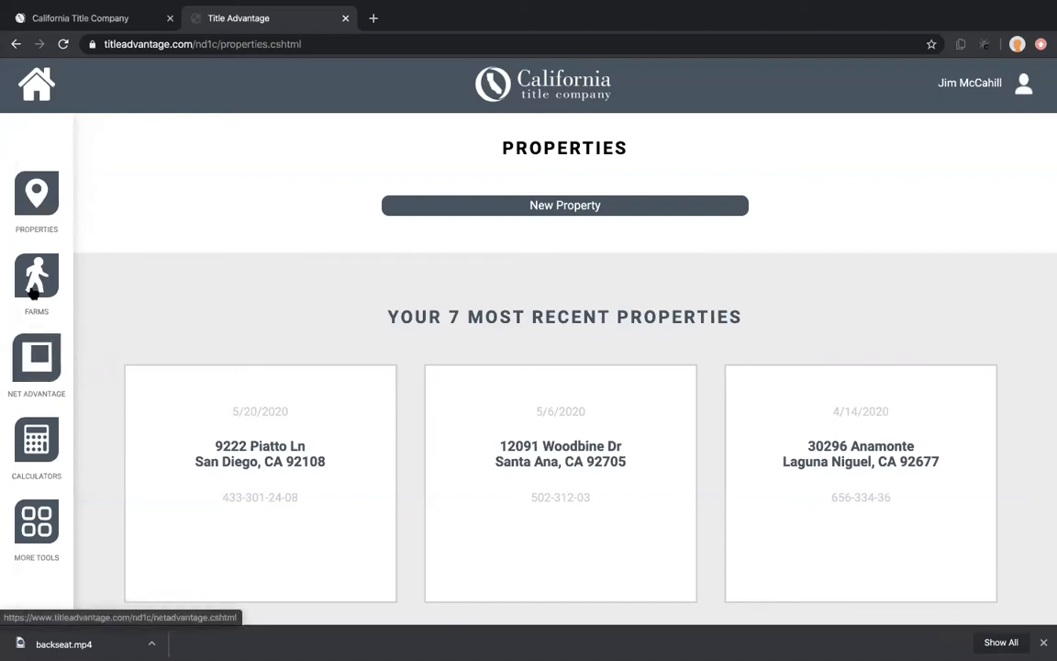
Step: Move between Net Advantage, Home and Properties, finishing on the Net Advantage net sheet options page
{"action": "left_click", "coordinate": [39, 373]}
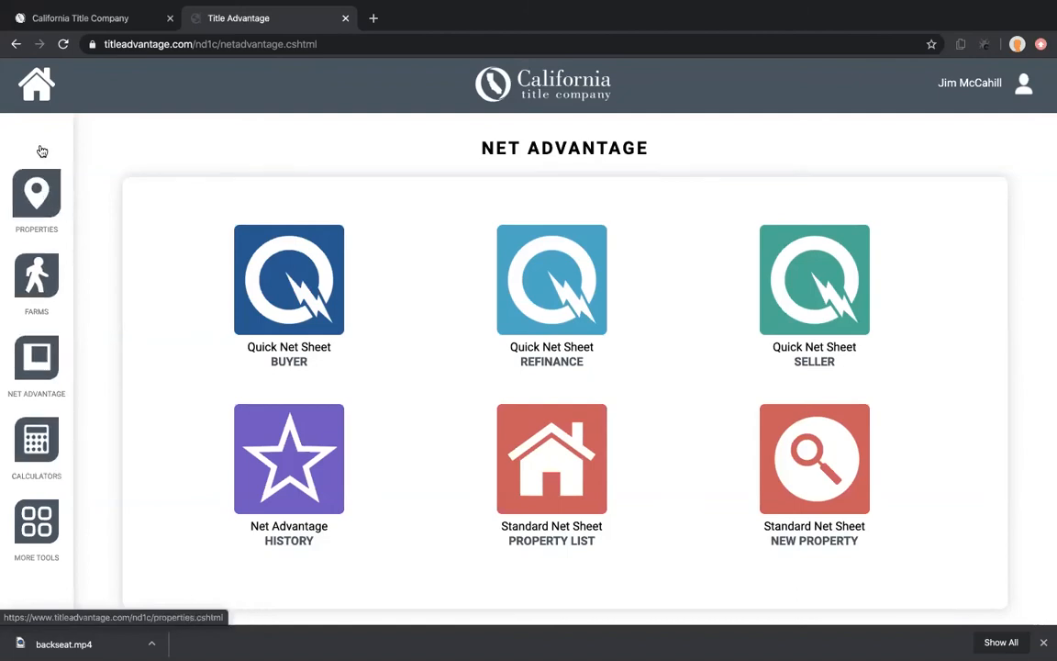
{"action": "left_click", "coordinate": [40, 95]}
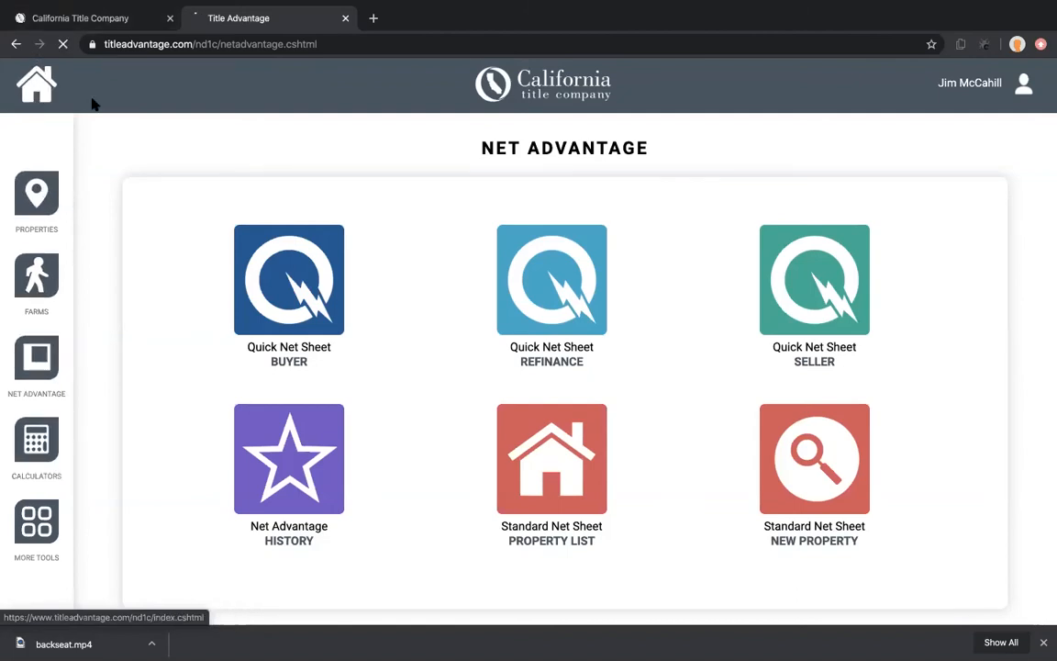
{"action": "scroll", "coordinate": [390, 282], "scroll_direction": "down", "scroll_amount": 1}
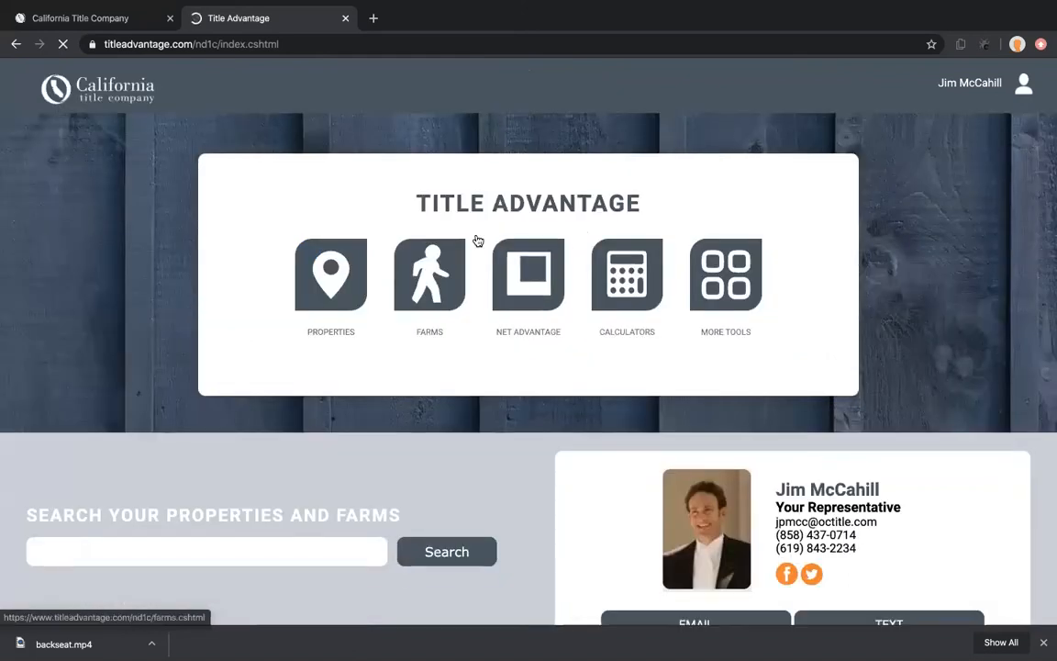
{"action": "left_click", "coordinate": [332, 245]}
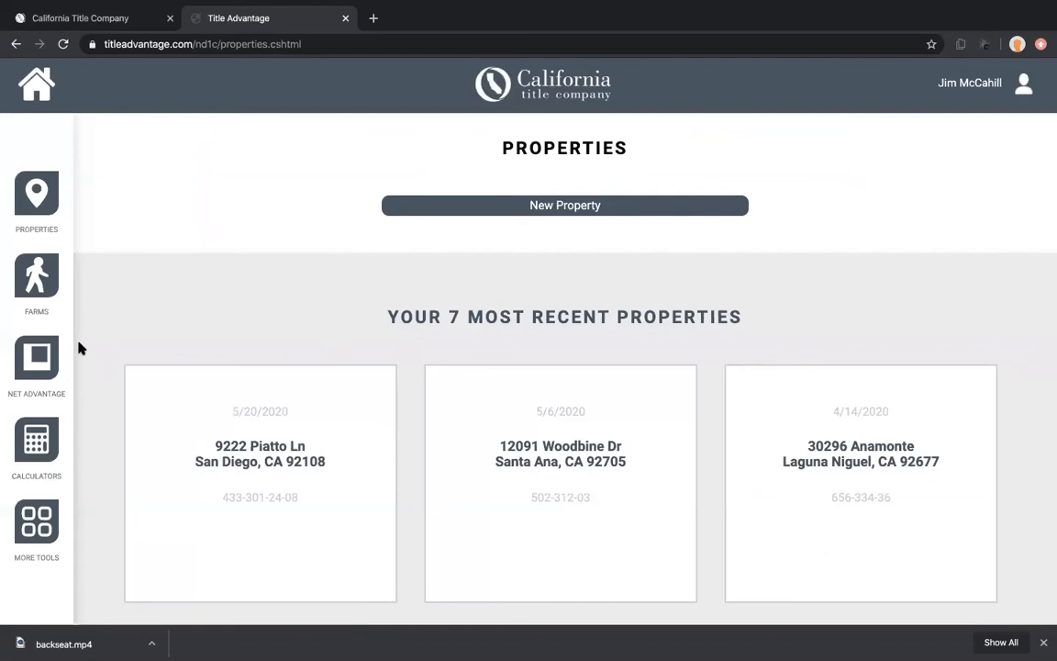
{"action": "left_click", "coordinate": [37, 360]}
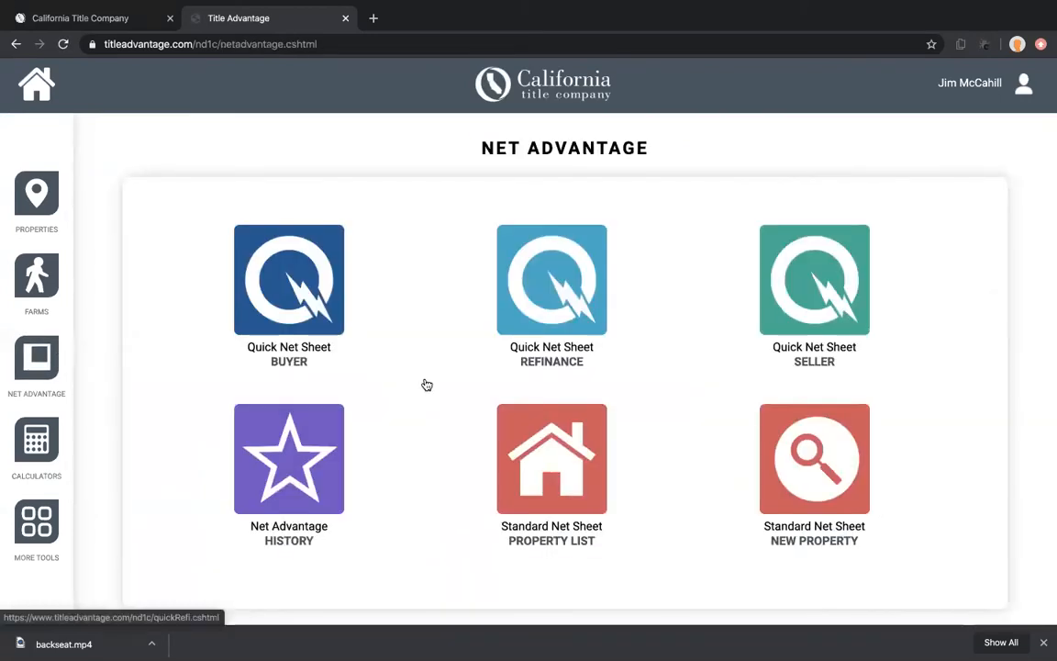
Step: Open Net Advantage History showing saved net sheets for Pacific Beach, San Diego and Laguna Niguel
{"action": "scroll", "coordinate": [427, 386], "scroll_direction": "down", "scroll_amount": 1}
{"action": "scroll", "coordinate": [427, 386], "scroll_direction": "up", "scroll_amount": 1}
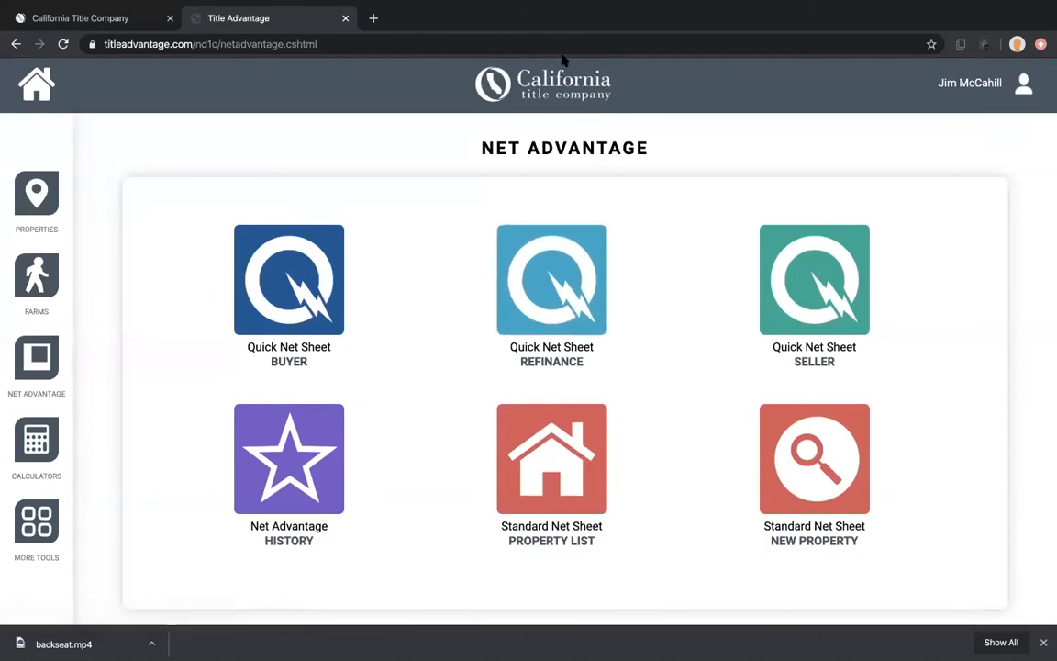
{"action": "mouse_move", "coordinate": [726, 11]}
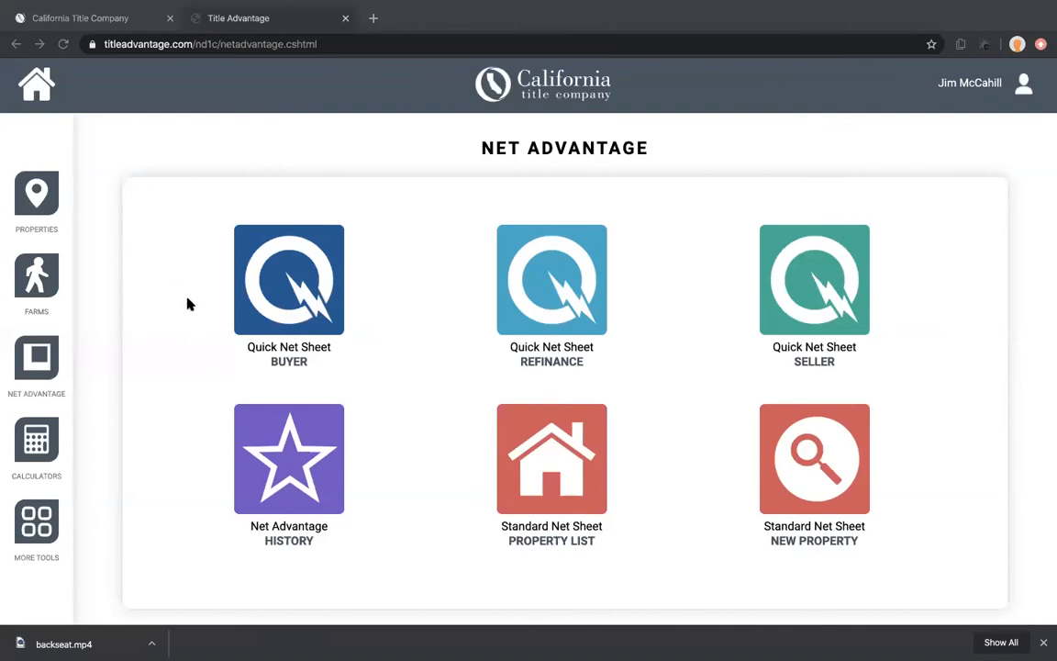
{"action": "left_click", "coordinate": [290, 457]}
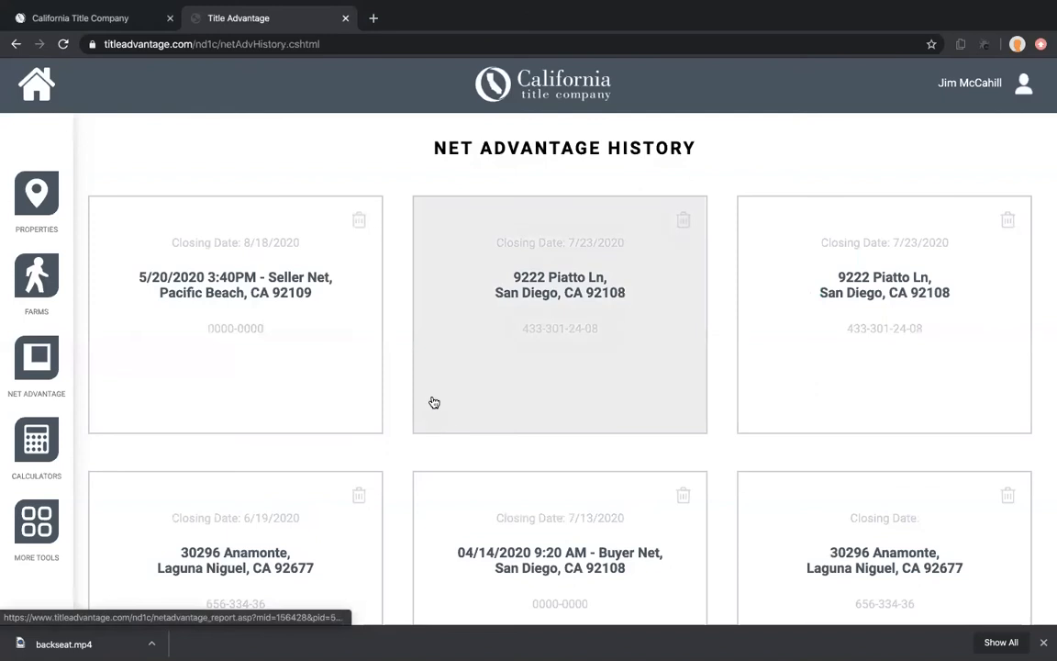
{"action": "scroll", "coordinate": [434, 403], "scroll_direction": "down", "scroll_amount": 1}
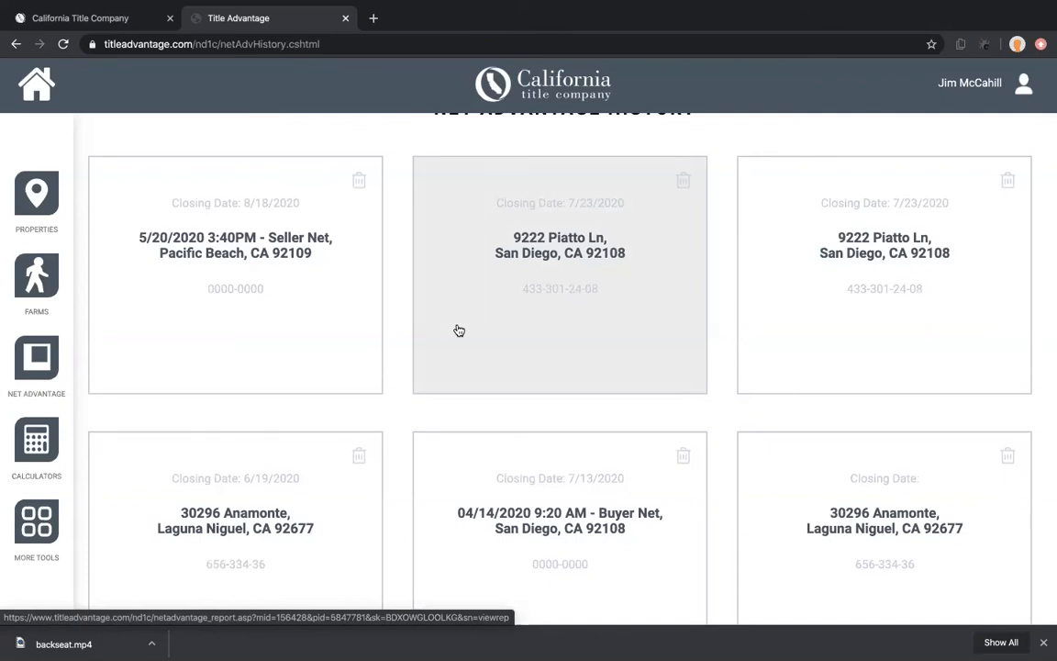
{"action": "left_click", "coordinate": [230, 247]}
{"action": "scroll", "coordinate": [466, 356], "scroll_direction": "down", "scroll_amount": 2}
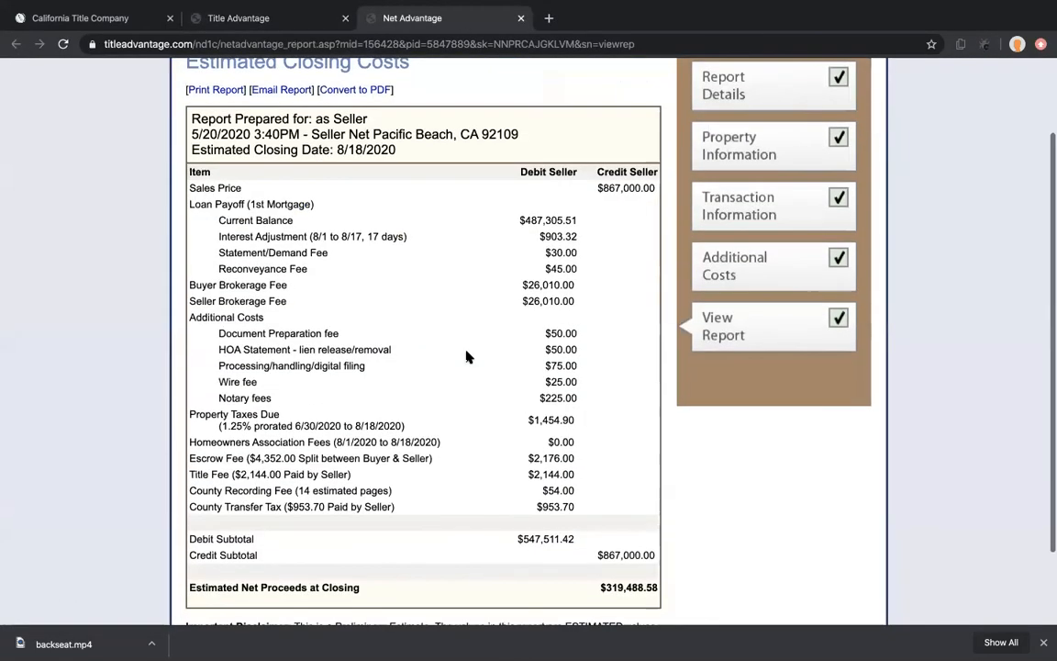
{"action": "scroll", "coordinate": [466, 356], "scroll_direction": "down", "scroll_amount": 1}
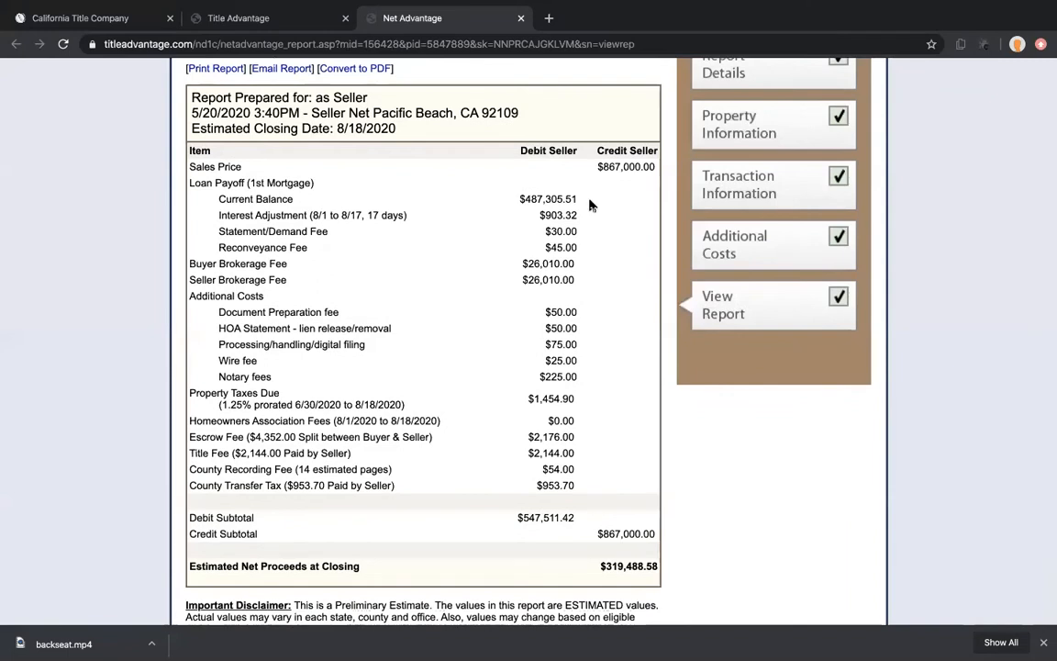
{"action": "scroll", "coordinate": [590, 205], "scroll_direction": "up", "scroll_amount": 2}
{"action": "scroll", "coordinate": [590, 202], "scroll_direction": "left", "scroll_amount": 1}
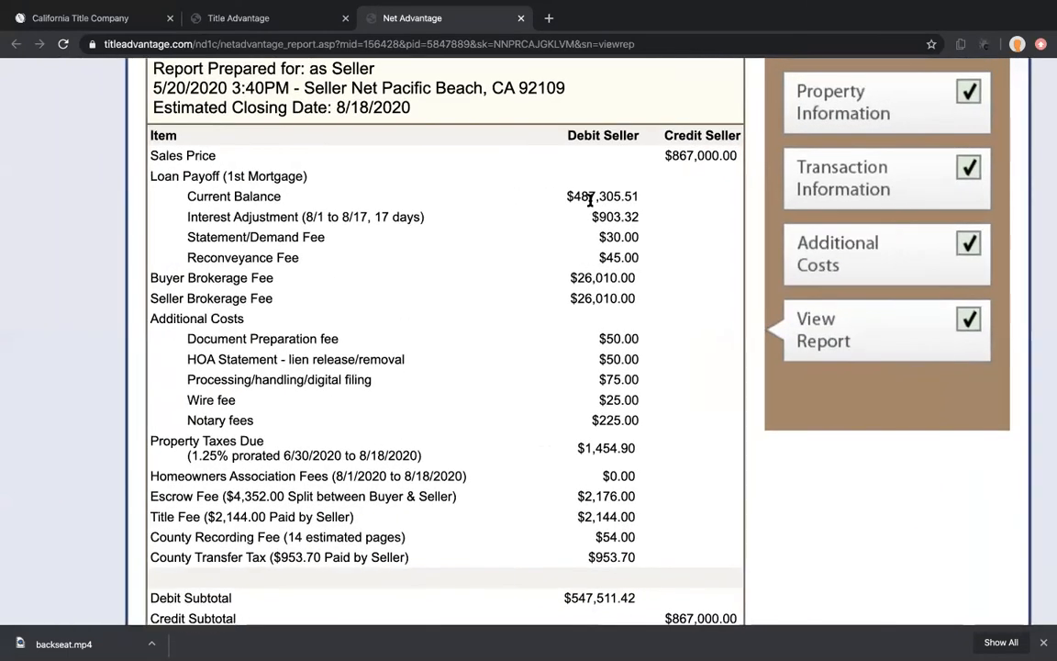
{"action": "scroll", "coordinate": [590, 200], "scroll_direction": "down", "scroll_amount": 3}
{"action": "scroll", "coordinate": [590, 201], "scroll_direction": "up", "scroll_amount": 2}
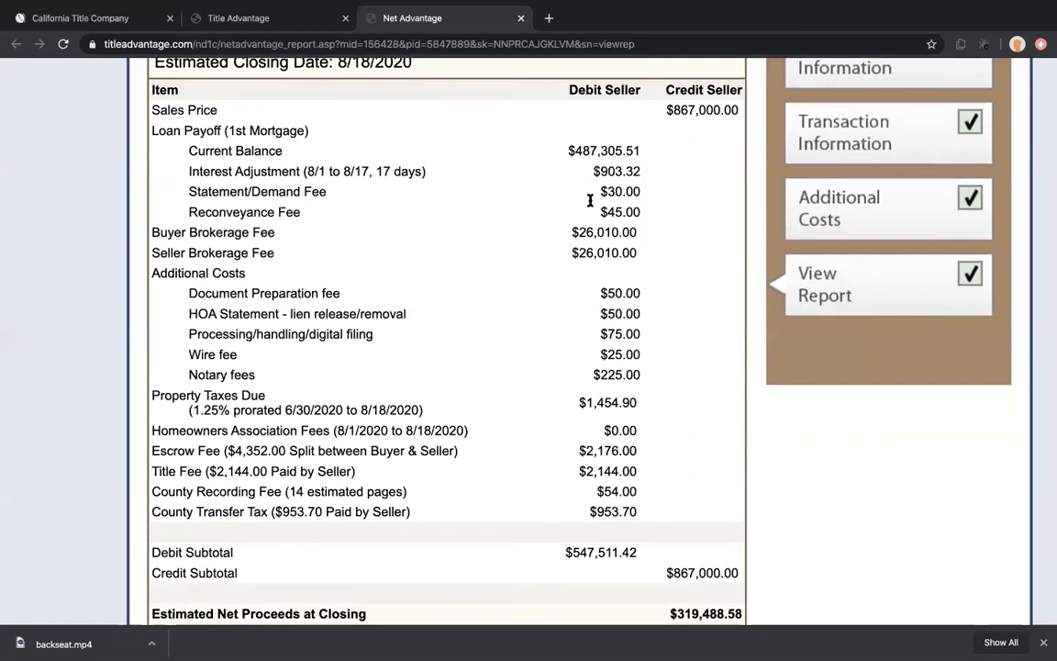
{"action": "scroll", "coordinate": [590, 200], "scroll_direction": "down", "scroll_amount": 2}
{"action": "key", "text": "ctrl+w"}
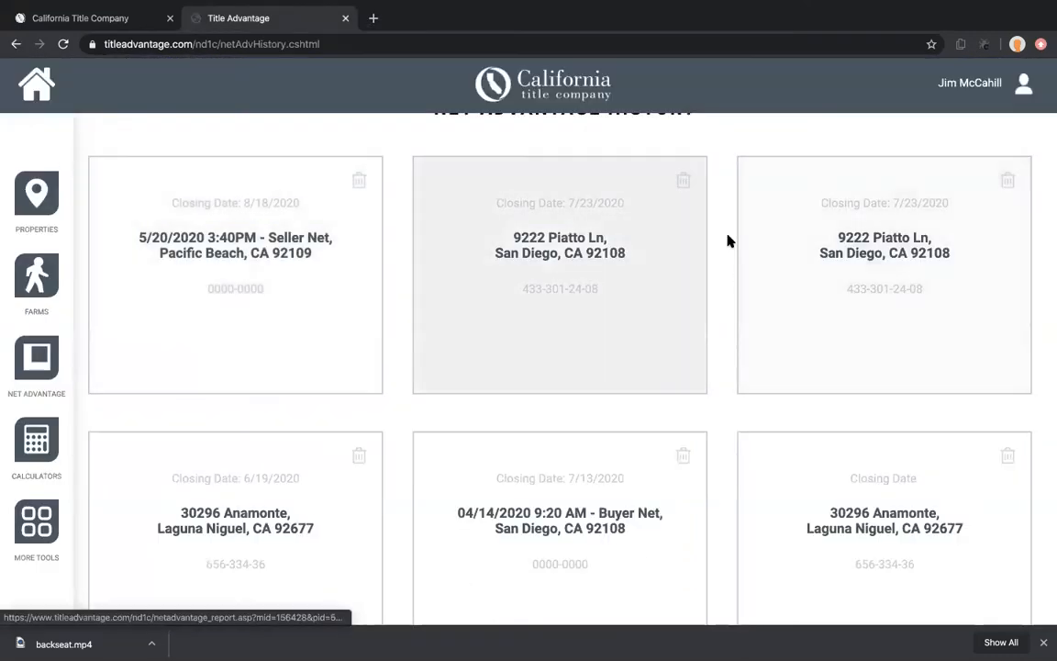
{"action": "left_click", "coordinate": [573, 317]}
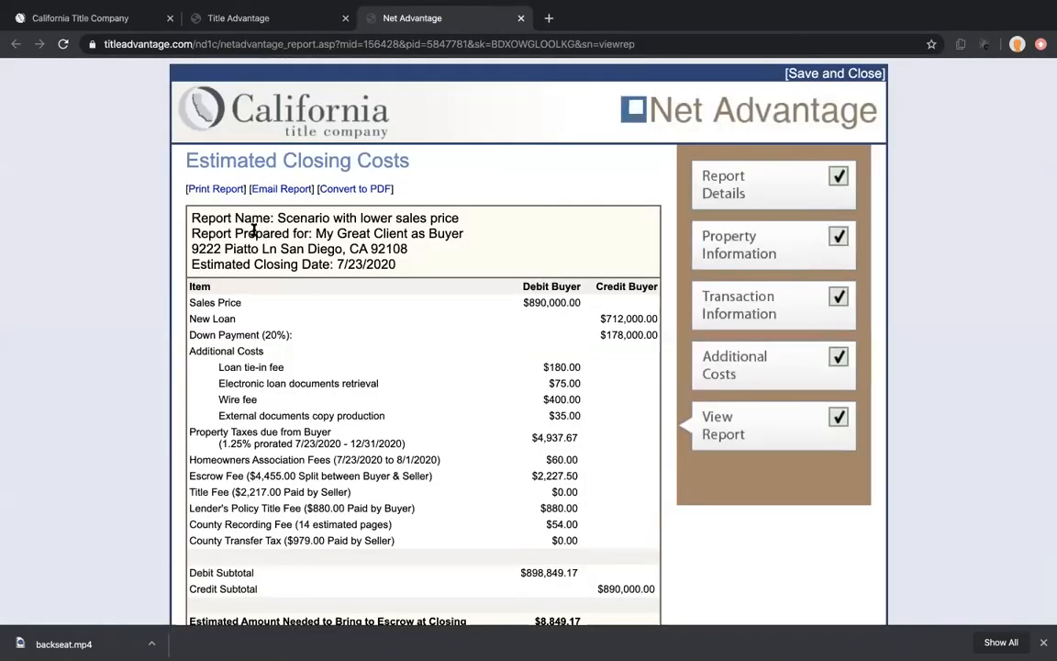
{"action": "left_click_drag", "start_coordinate": [213, 248], "coordinate": [276, 249]}
{"action": "key", "text": "ctrl+w"}
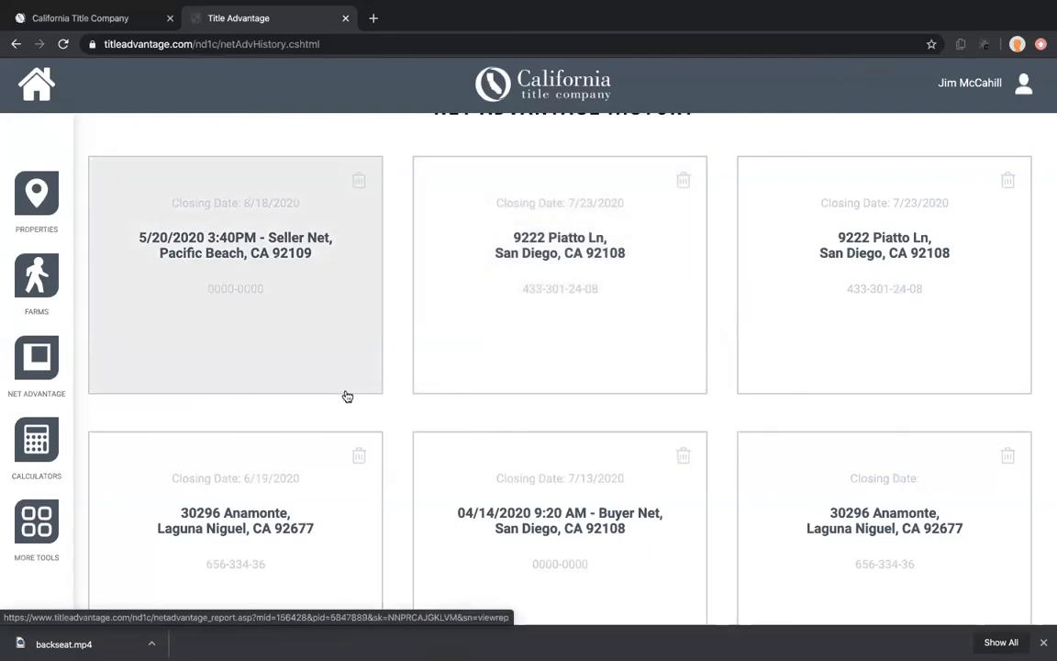
{"action": "scroll", "coordinate": [816, 462], "scroll_direction": "down", "scroll_amount": 1}
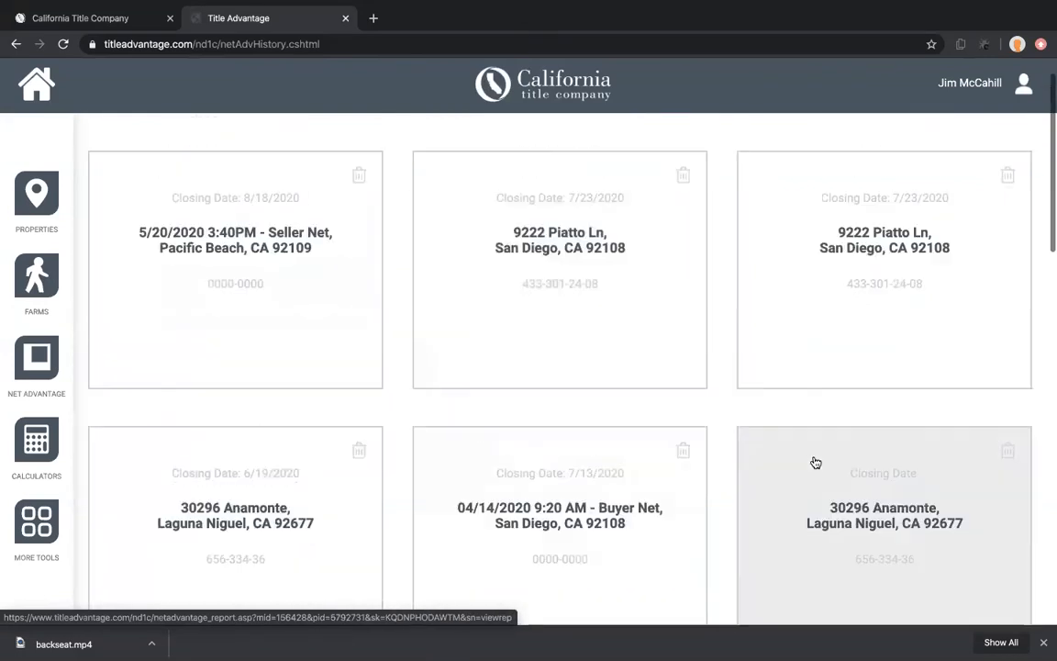
{"action": "scroll", "coordinate": [413, 328], "scroll_direction": "down", "scroll_amount": 2}
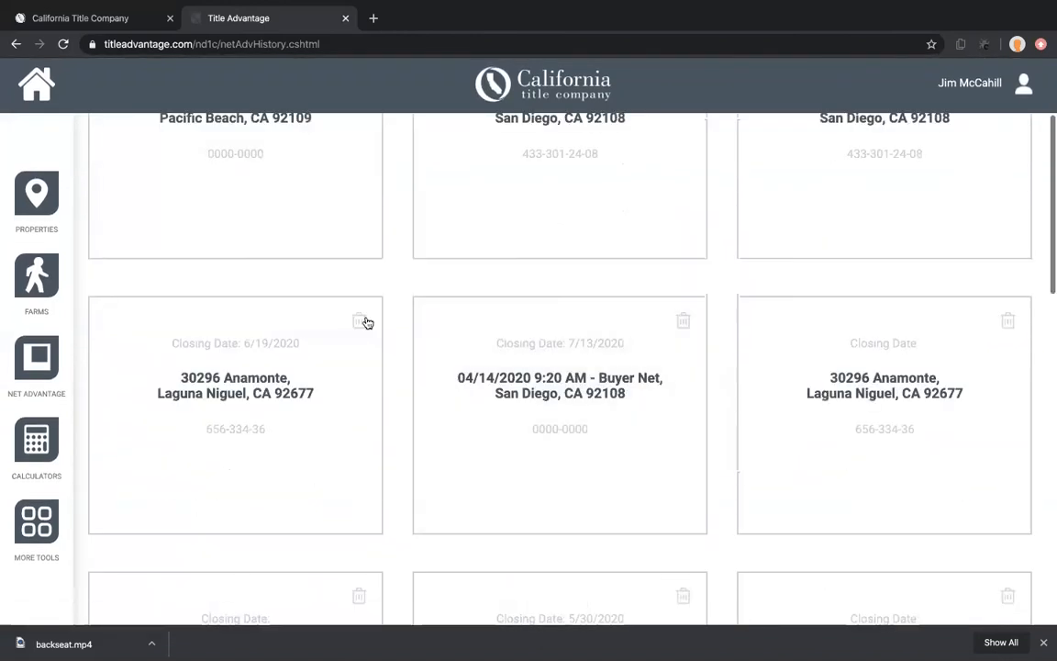
{"action": "left_click", "coordinate": [681, 325]}
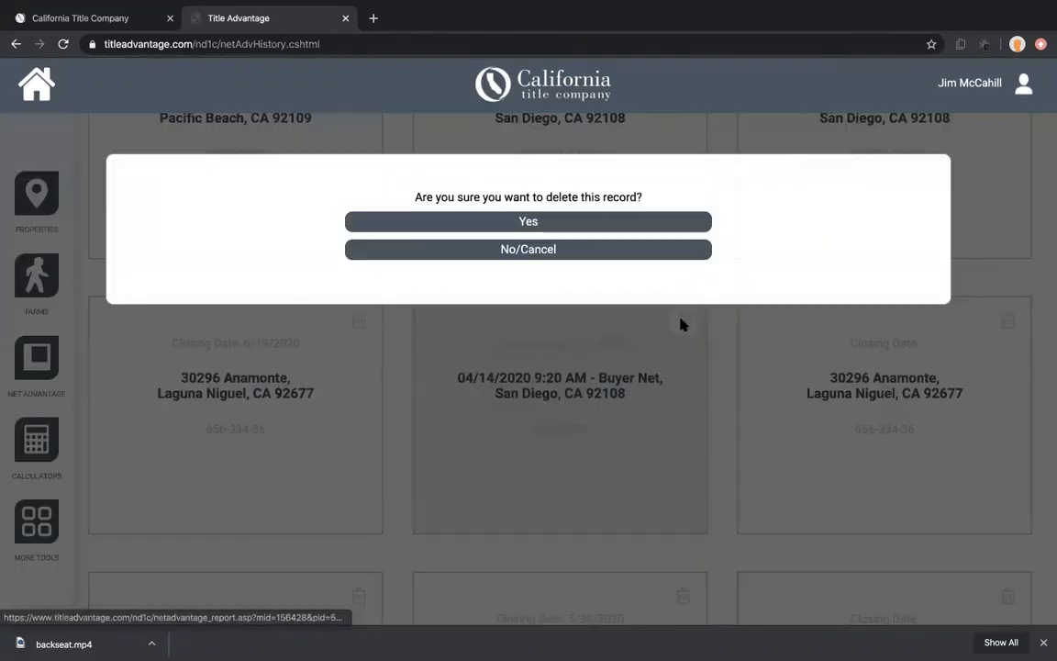
{"action": "left_click", "coordinate": [577, 223]}
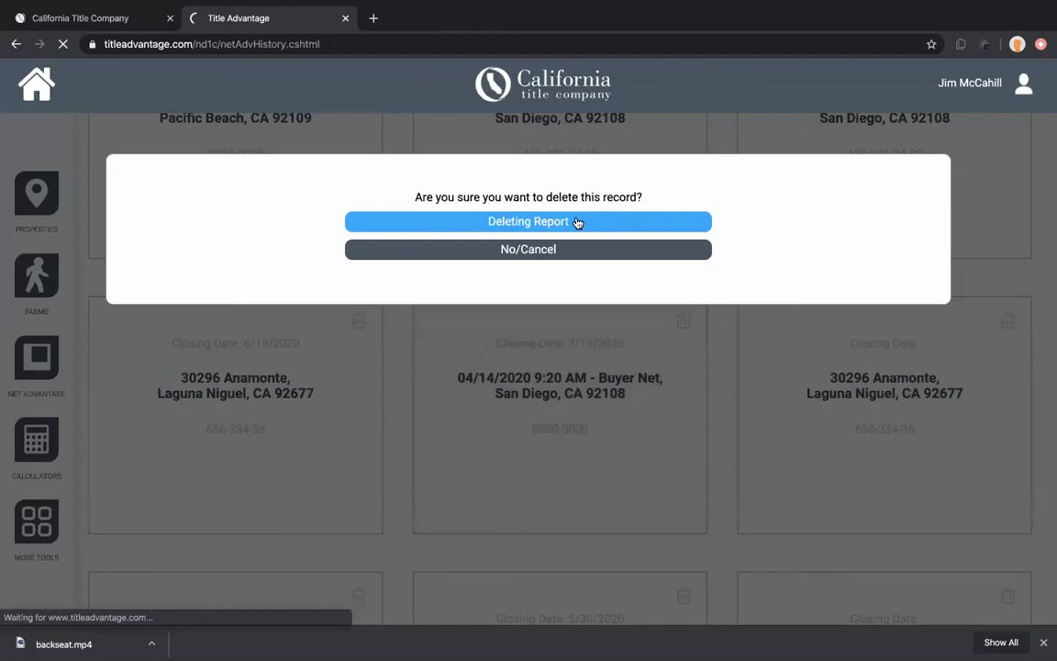
{"action": "scroll", "coordinate": [573, 395], "scroll_direction": "down", "scroll_amount": 2}
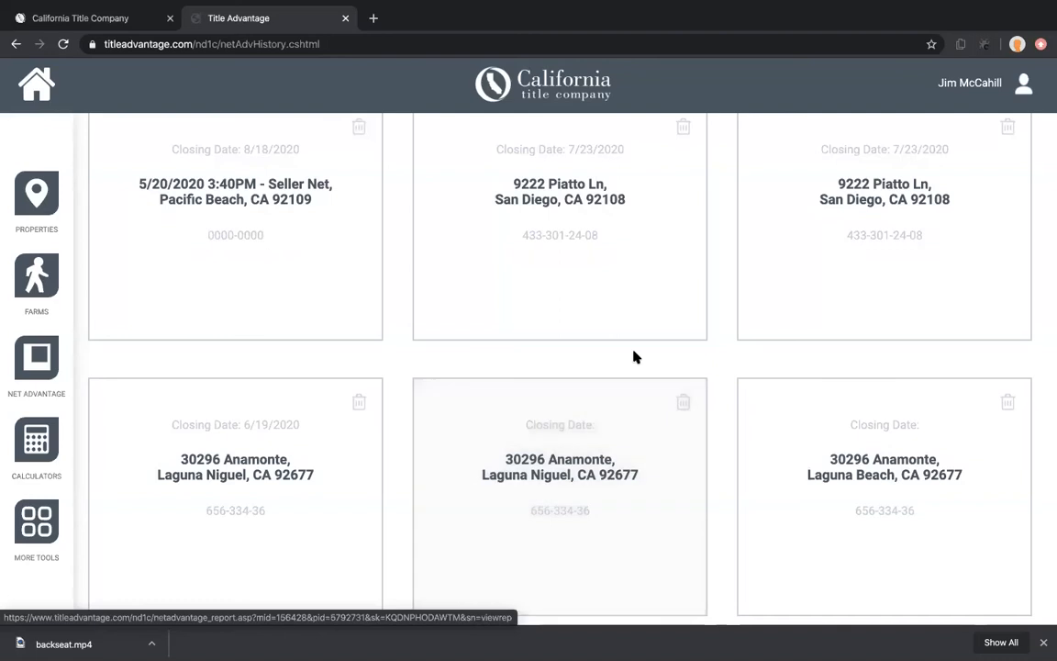
{"action": "scroll", "coordinate": [633, 356], "scroll_direction": "up", "scroll_amount": 2}
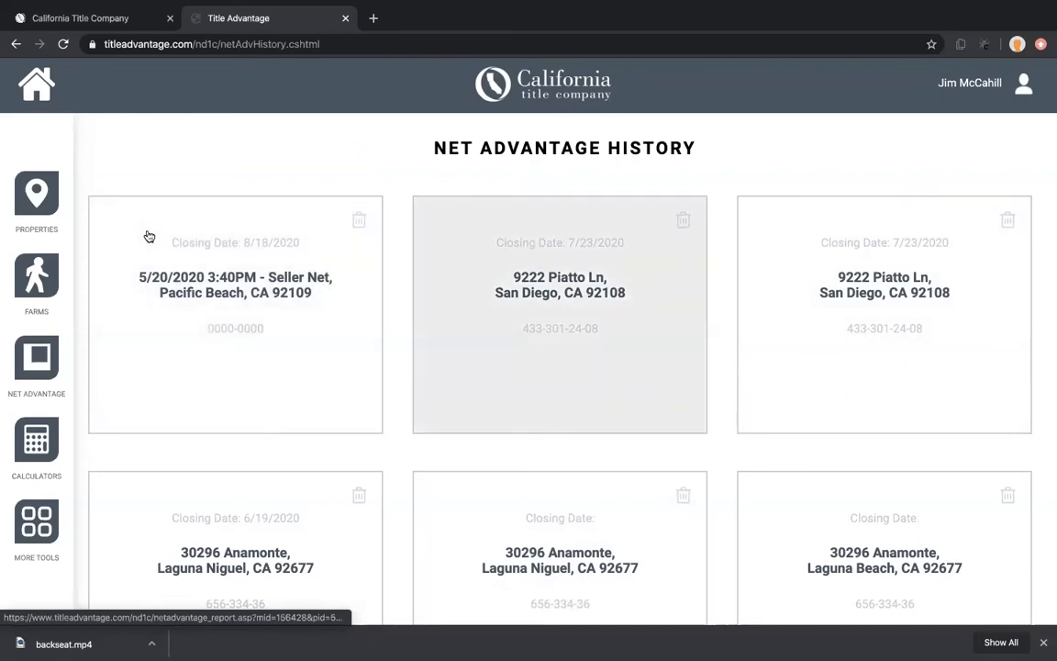
{"action": "left_click", "coordinate": [40, 194]}
{"action": "scroll", "coordinate": [437, 251], "scroll_direction": "down", "scroll_amount": 3}
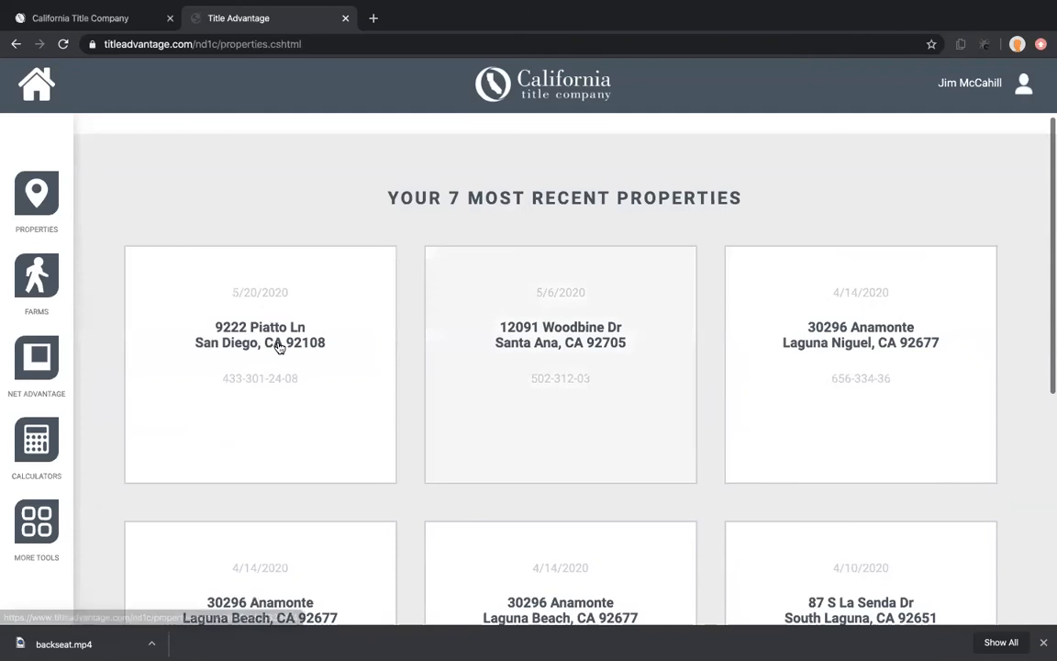
{"action": "left_click", "coordinate": [279, 347]}
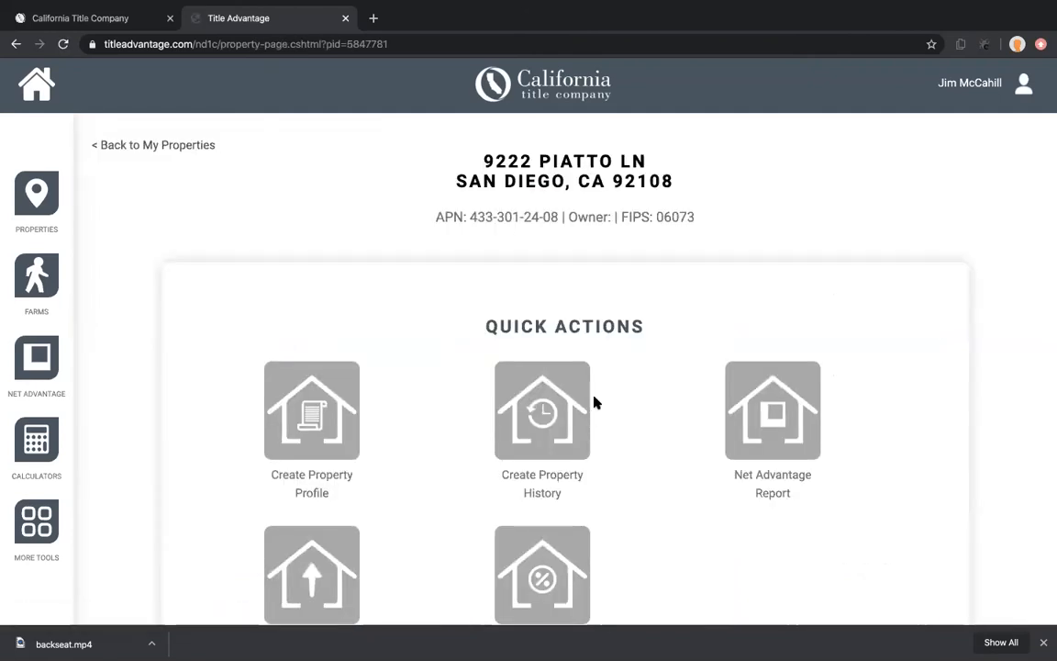
{"action": "scroll", "coordinate": [624, 393], "scroll_direction": "down", "scroll_amount": 1}
{"action": "left_click", "coordinate": [778, 328]}
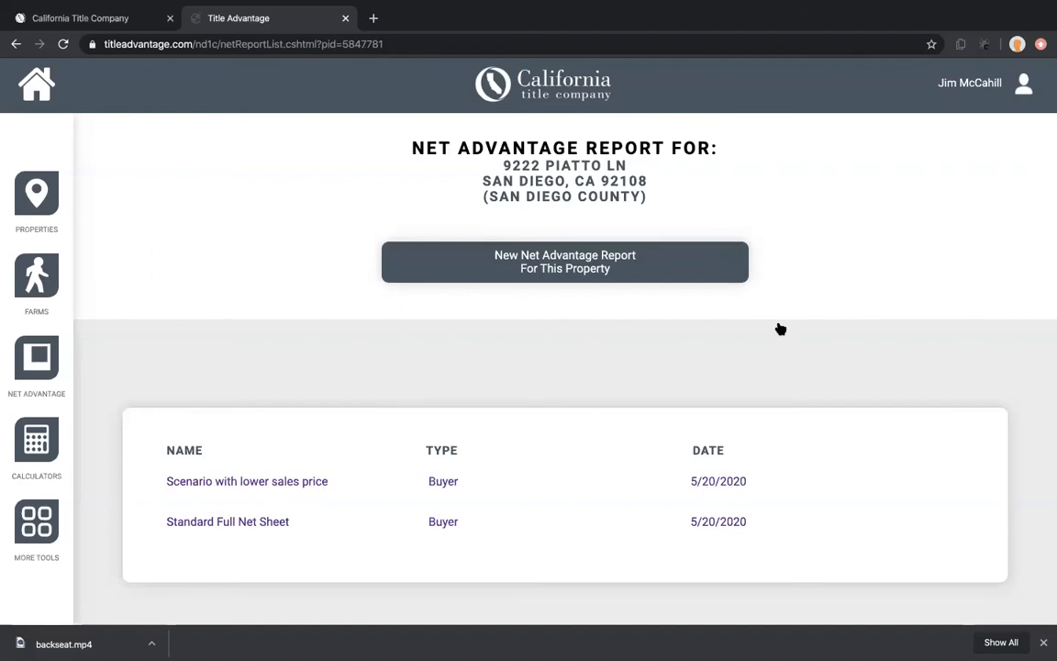
Step: Create a new Seller net sheet report named 'Seller Side' and continue to property information
{"action": "left_click", "coordinate": [632, 264]}
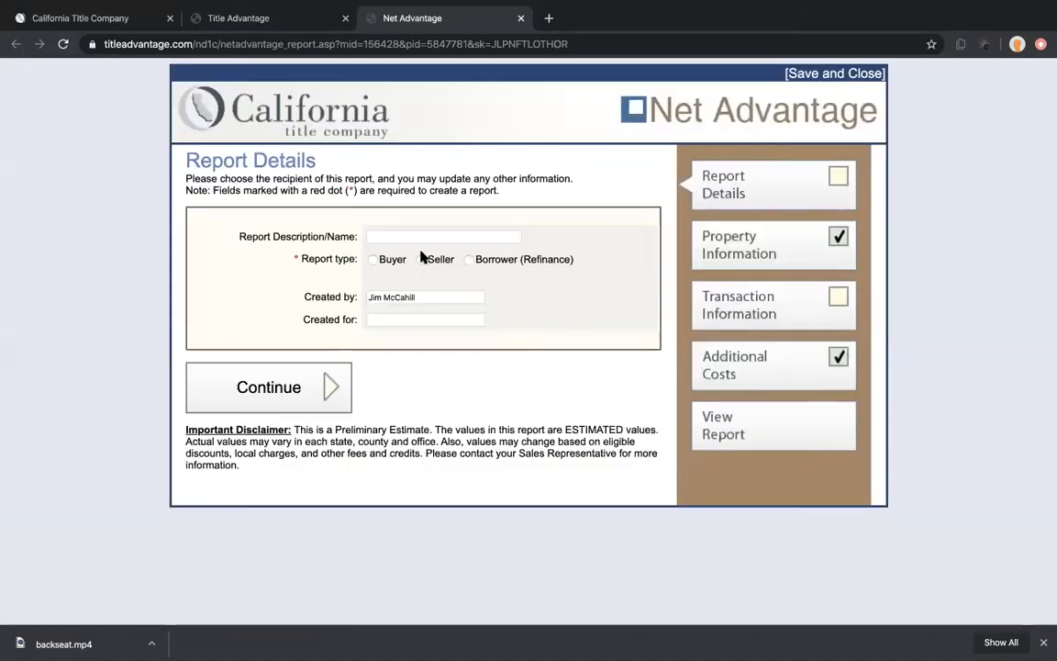
{"action": "left_click", "coordinate": [422, 260]}
{"action": "left_click", "coordinate": [449, 237]}
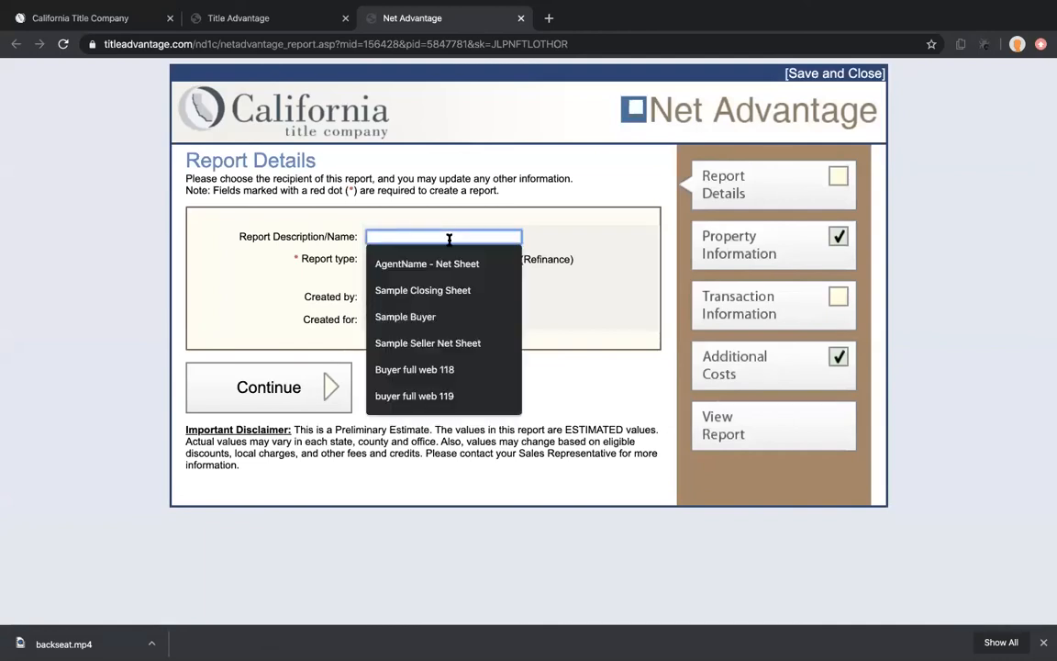
{"action": "type", "text": "Seller Side"}
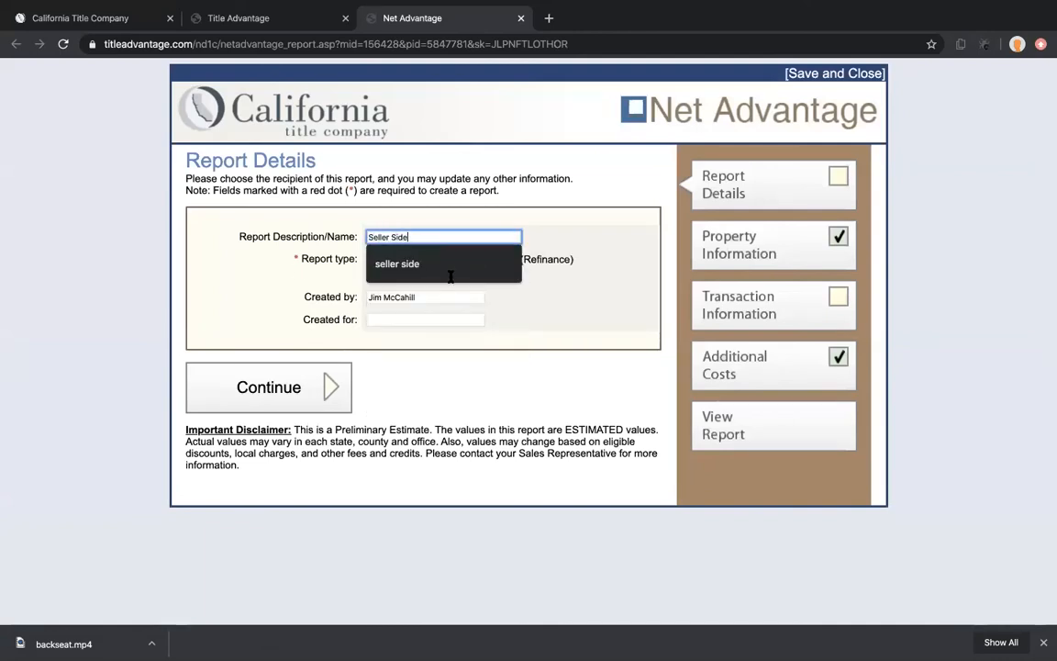
{"action": "left_click", "coordinate": [296, 266]}
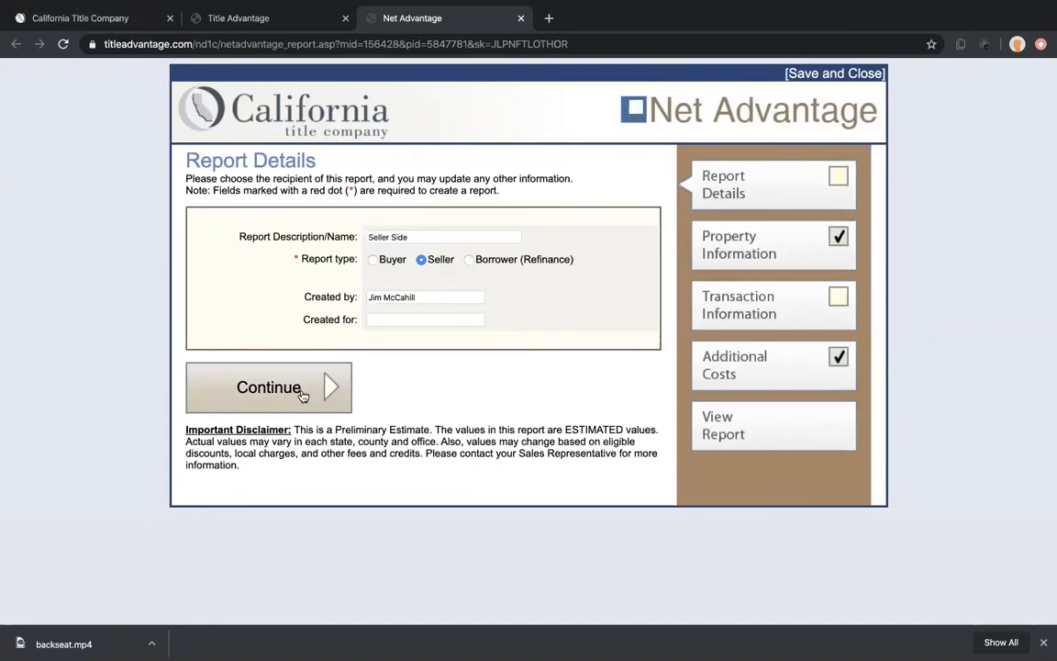
{"action": "left_click", "coordinate": [275, 390]}
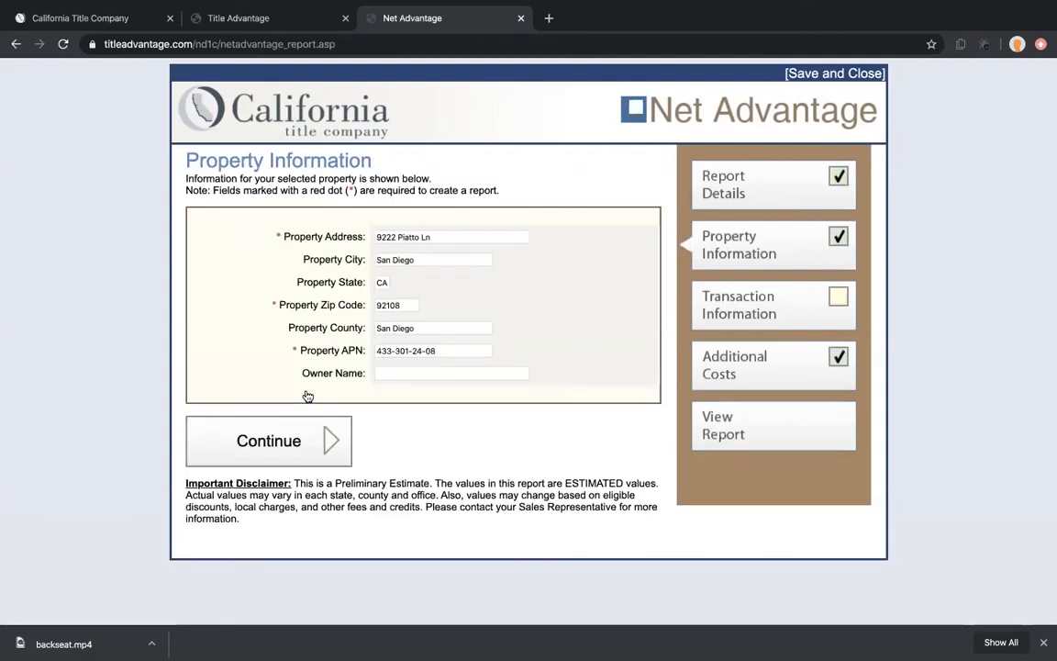
Step: Accept the property details, set the closing date to July 24, 2020 and sales price to 799000
{"action": "left_click", "coordinate": [276, 444]}
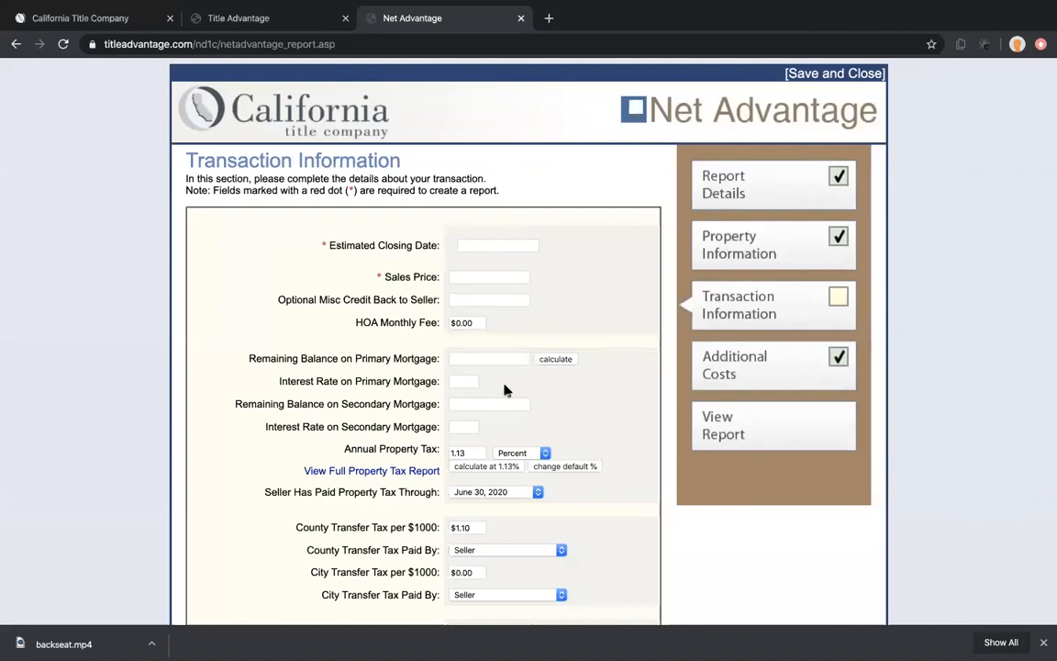
{"action": "left_click", "coordinate": [508, 244]}
{"action": "key", "text": "Escape"}
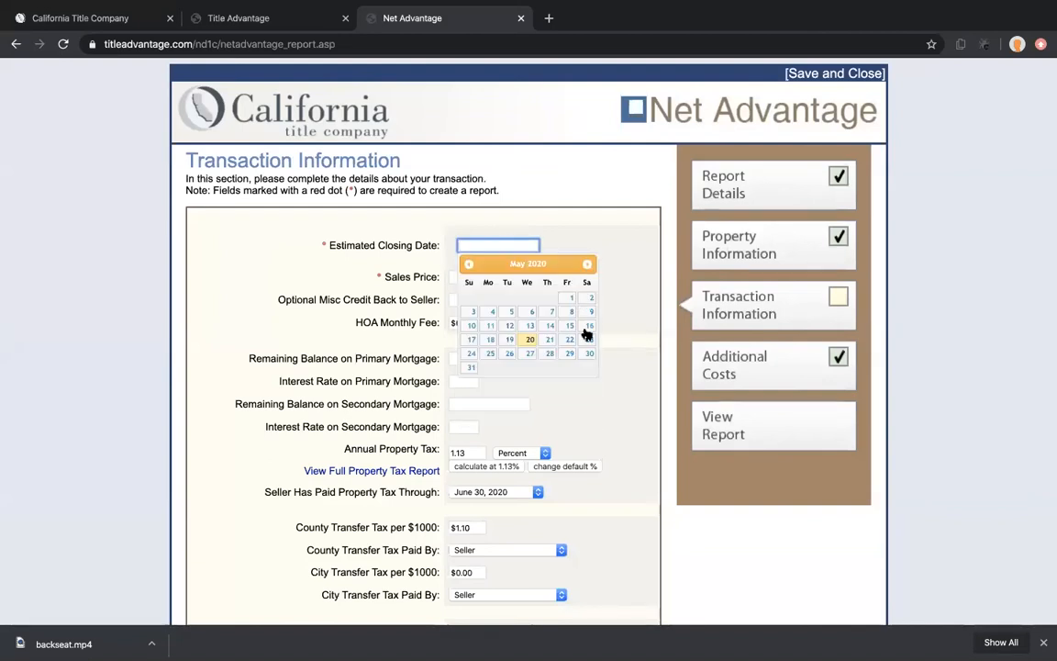
{"action": "left_click", "coordinate": [588, 265]}
{"action": "left_click", "coordinate": [587, 265]}
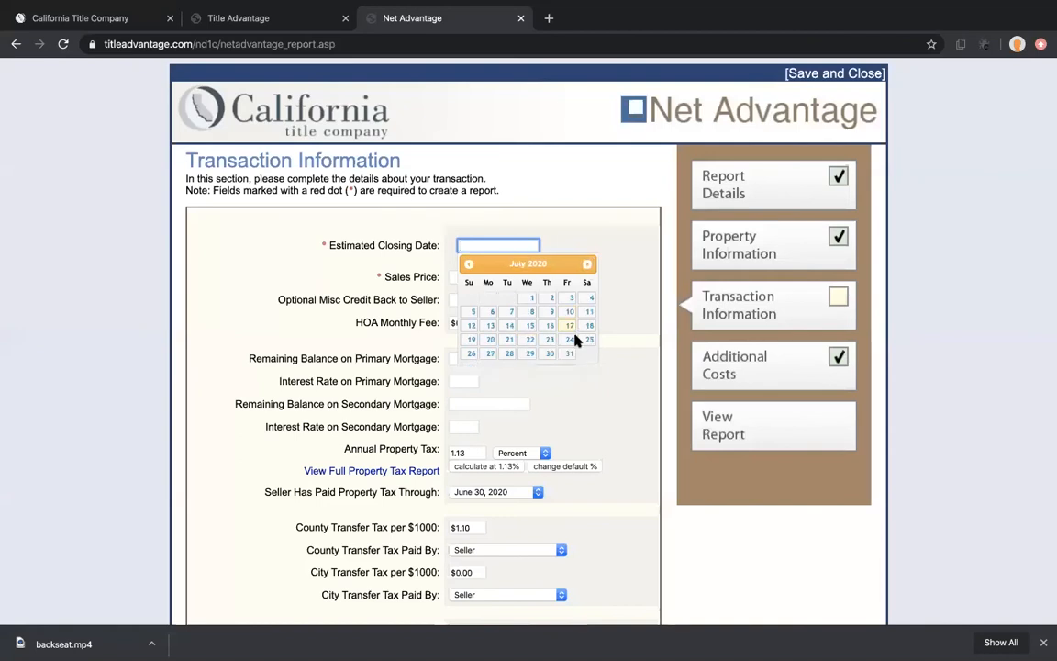
{"action": "left_click", "coordinate": [569, 340]}
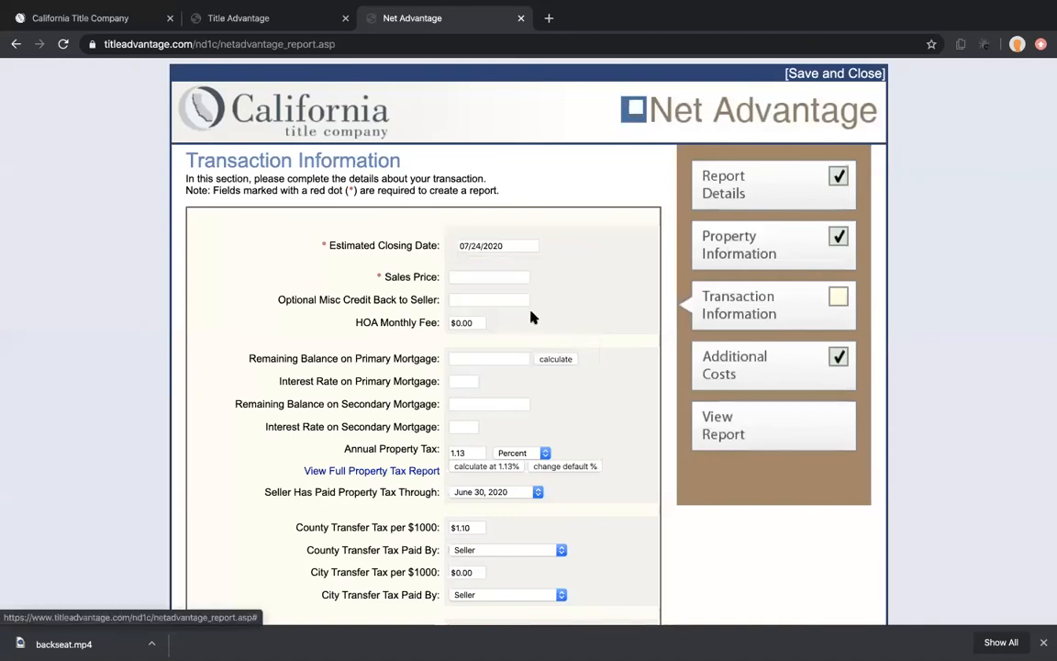
{"action": "left_click", "coordinate": [480, 277]}
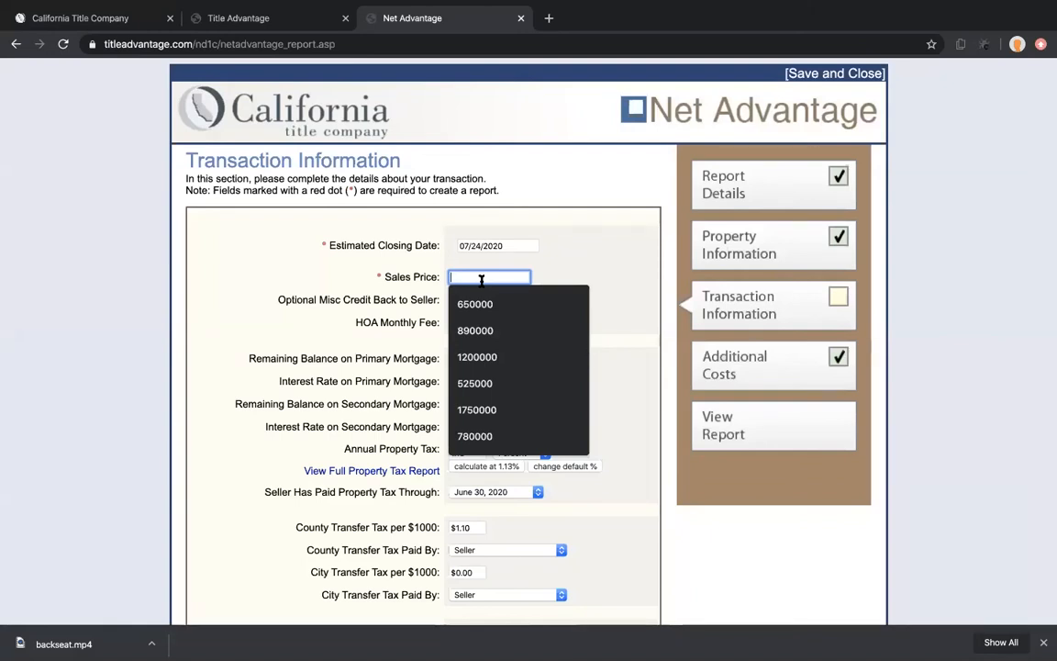
{"action": "type", "text": "799000"}
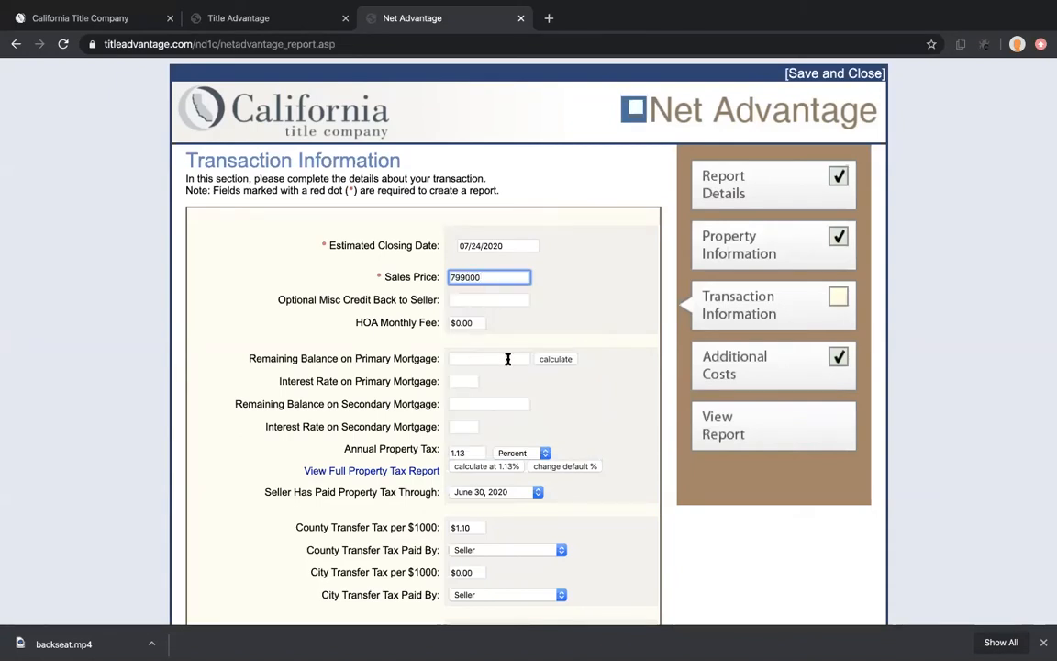
{"action": "left_click", "coordinate": [555, 360]}
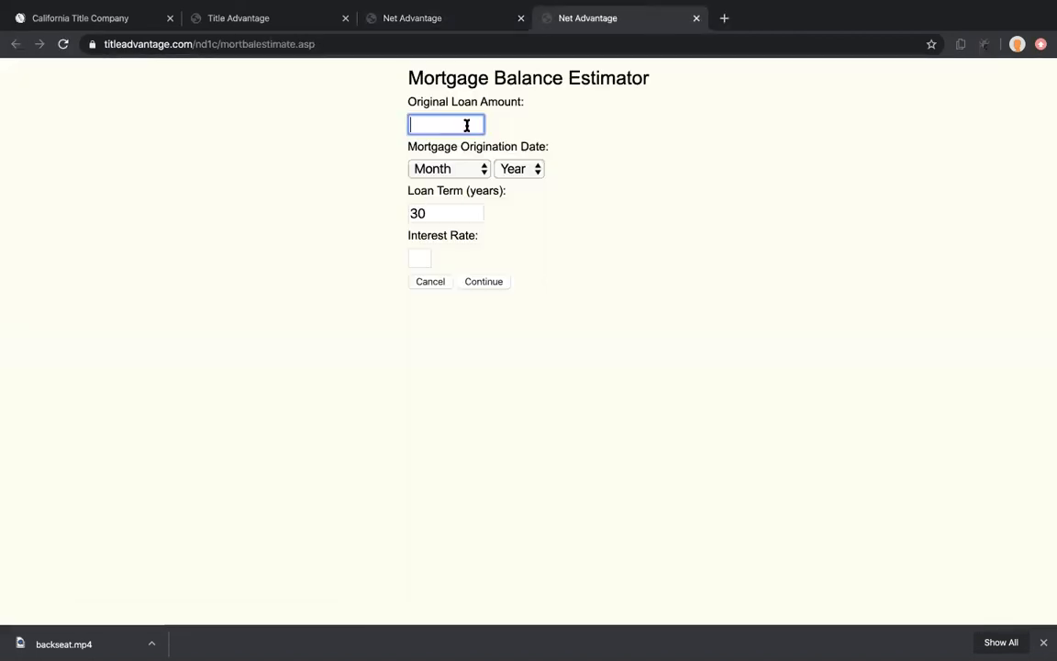
Step: Estimate the primary mortgage balance from a 670000 loan begun April 2013 at 3.45%, giving $567,746.07
{"action": "type", "text": "670000"}
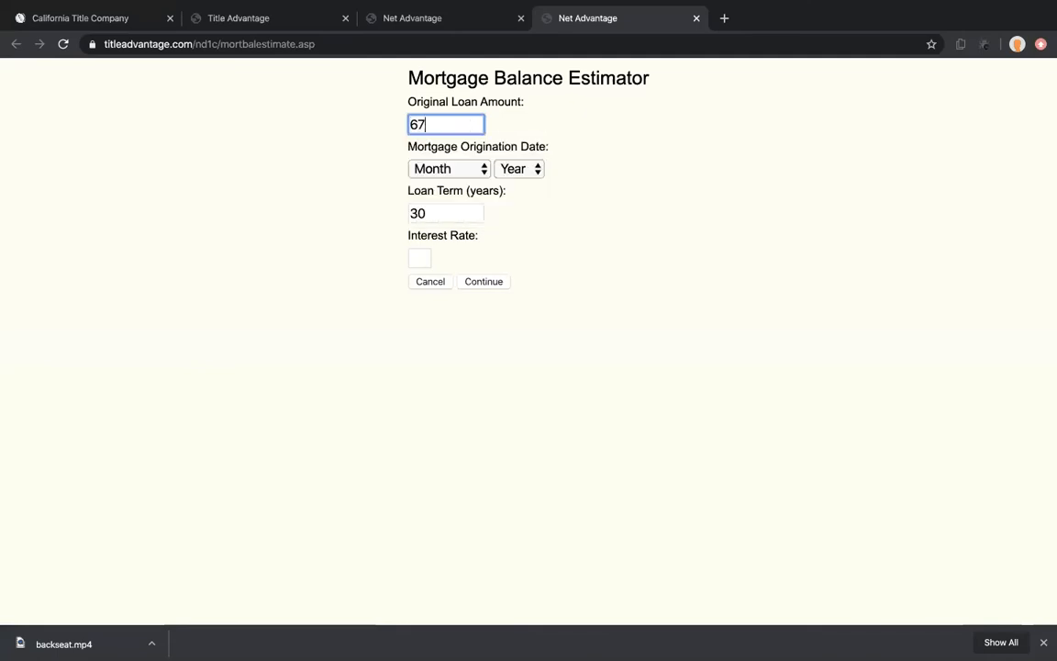
{"action": "left_click", "coordinate": [472, 179]}
{"action": "left_click", "coordinate": [458, 241]}
{"action": "left_click", "coordinate": [523, 172]}
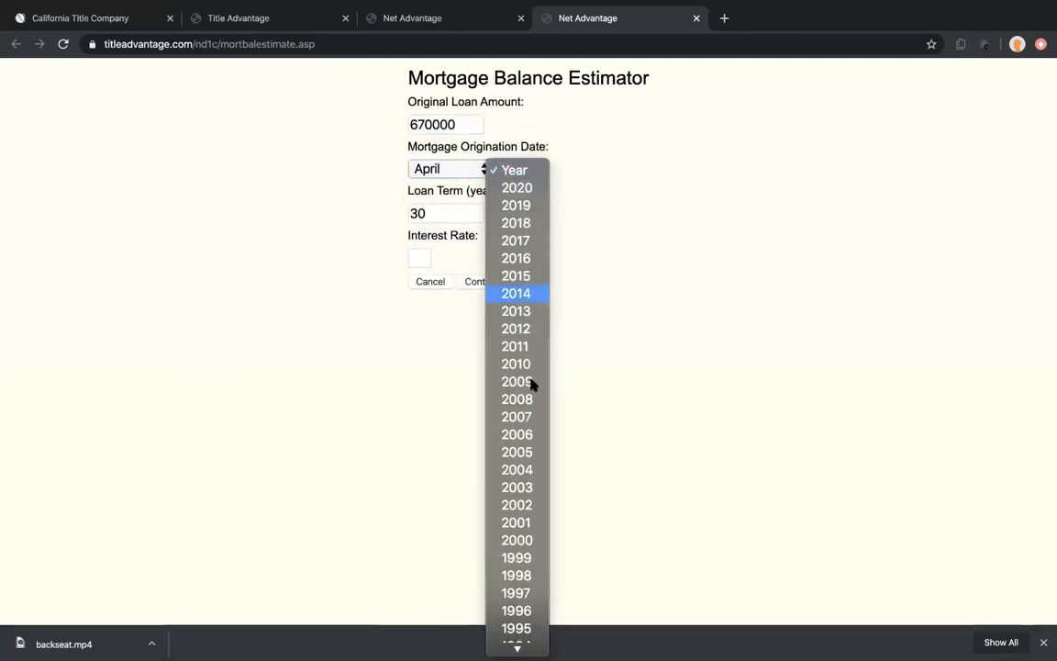
{"action": "left_click", "coordinate": [516, 310]}
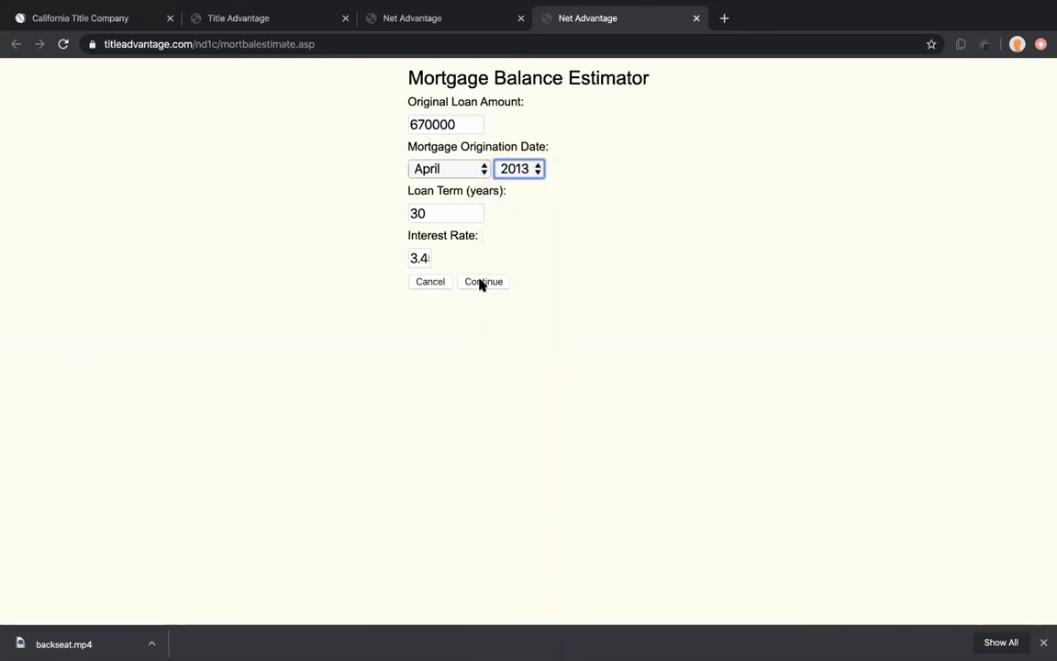
{"action": "left_click", "coordinate": [481, 282]}
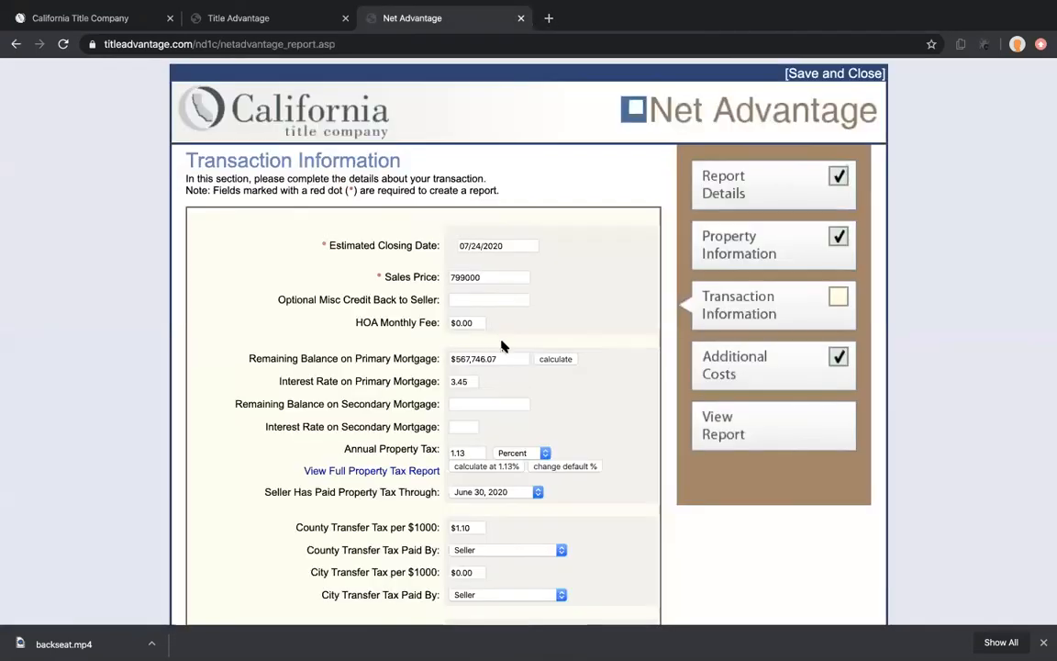
{"action": "scroll", "coordinate": [493, 349], "scroll_direction": "down", "scroll_amount": 3}
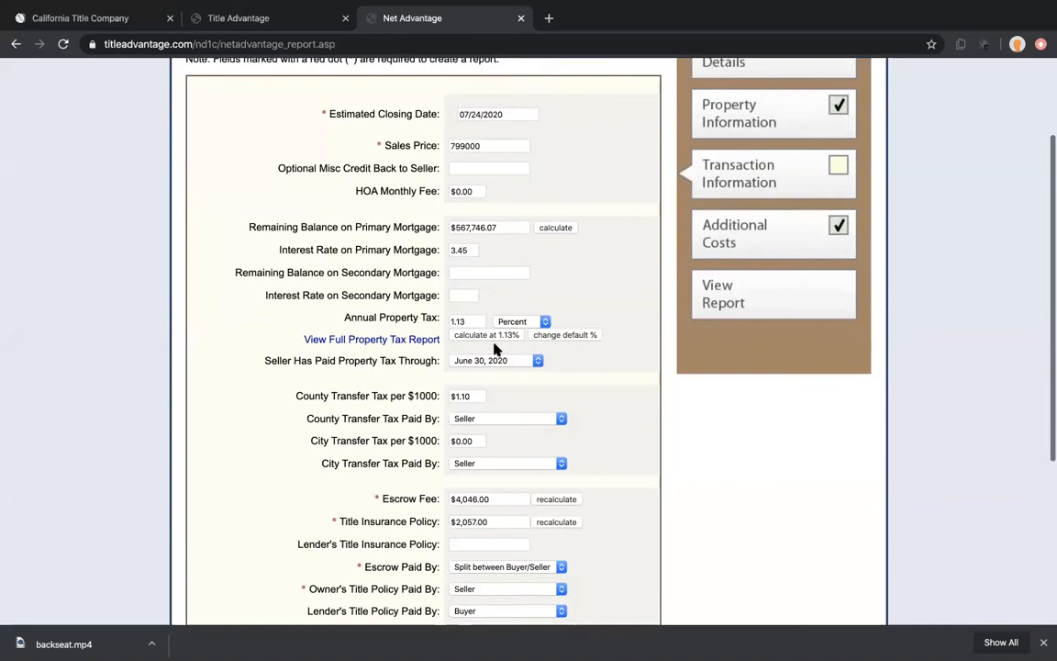
{"action": "scroll", "coordinate": [470, 359], "scroll_direction": "down", "scroll_amount": 3}
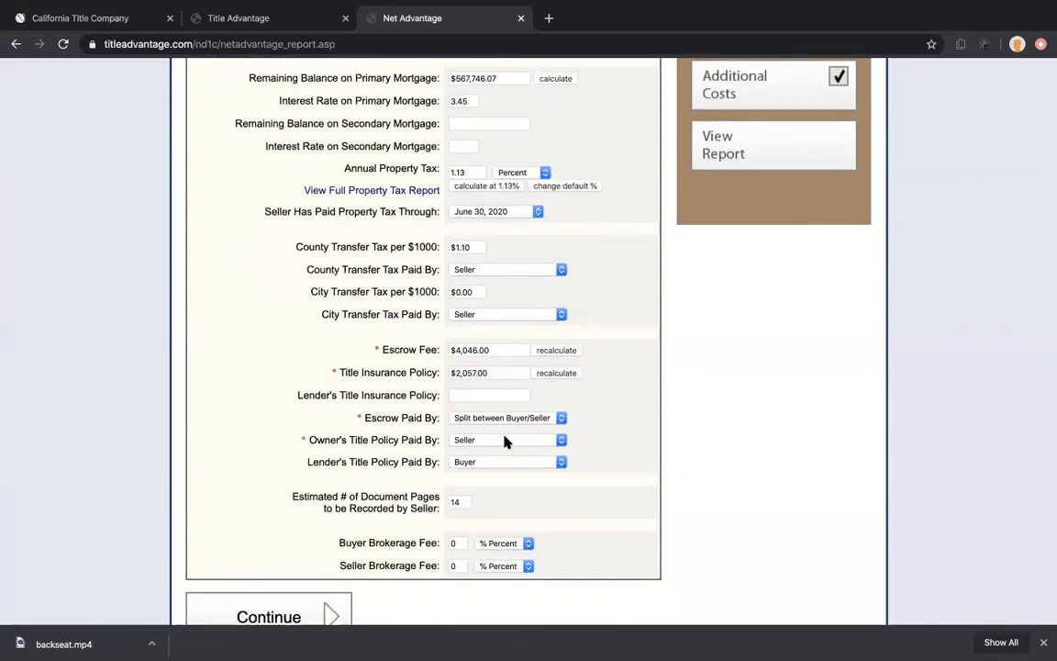
{"action": "scroll", "coordinate": [528, 348], "scroll_direction": "up", "scroll_amount": 5}
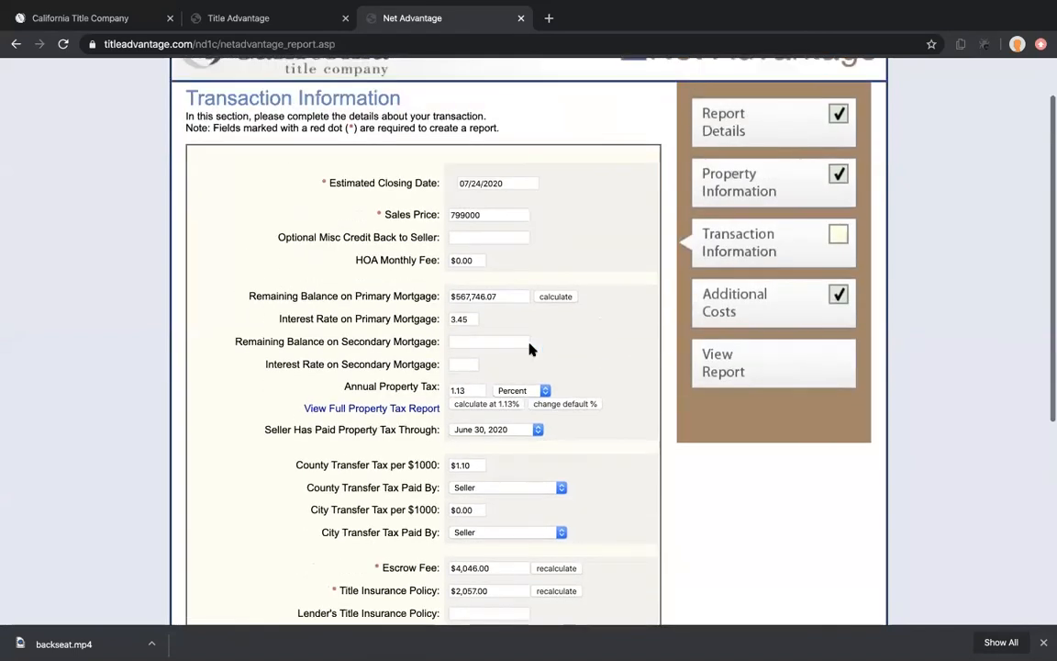
{"action": "scroll", "coordinate": [529, 348], "scroll_direction": "down", "scroll_amount": 2}
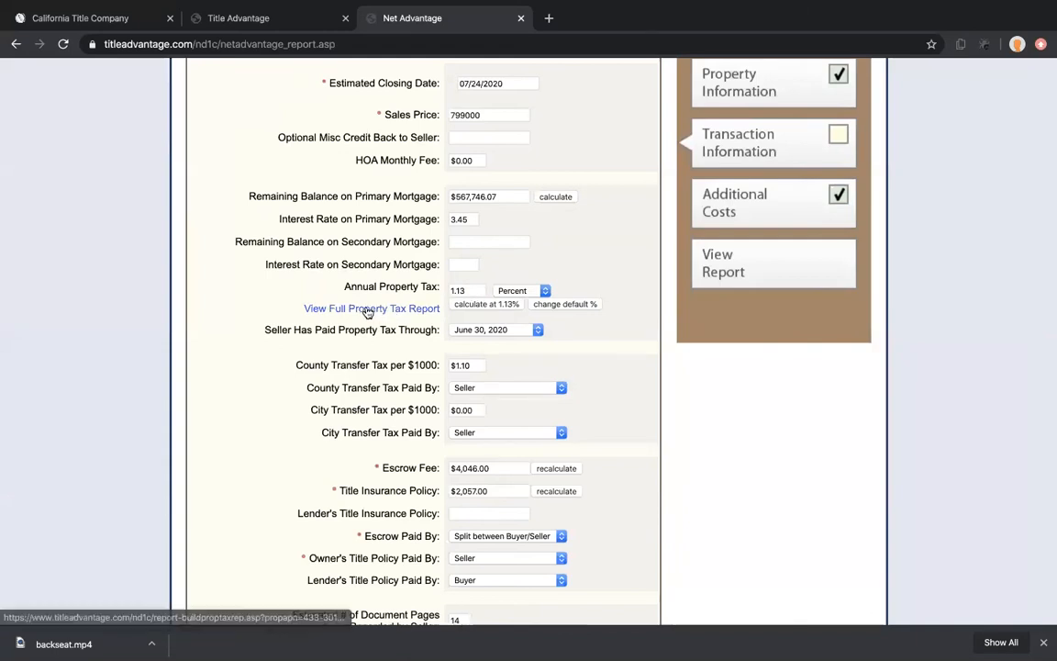
{"action": "scroll", "coordinate": [367, 312], "scroll_direction": "up", "scroll_amount": 3}
{"action": "scroll", "coordinate": [390, 310], "scroll_direction": "up", "scroll_amount": 2}
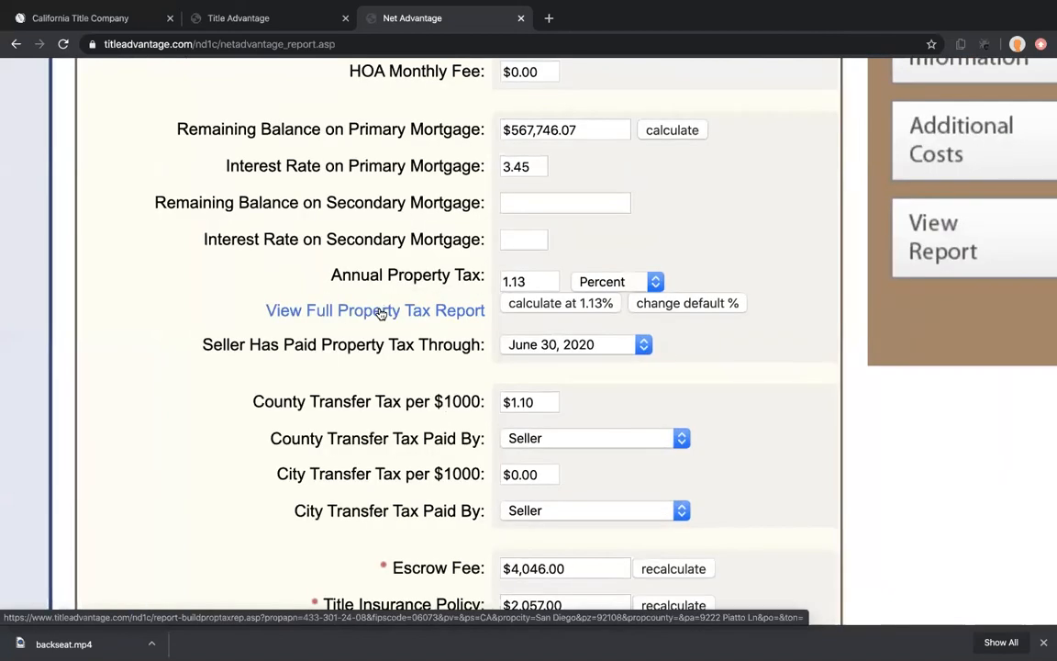
{"action": "left_click", "coordinate": [379, 310]}
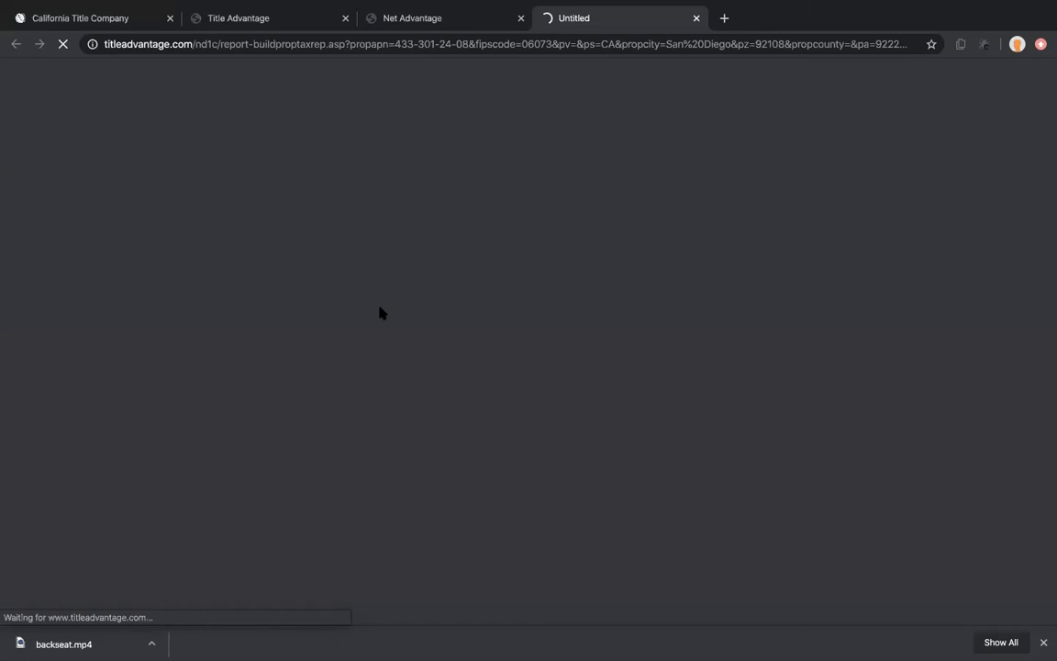
Step: Scroll through the property tax report and highlight the Water Availability Standby Charge entry
{"action": "scroll", "coordinate": [382, 312], "scroll_direction": "down", "scroll_amount": 2}
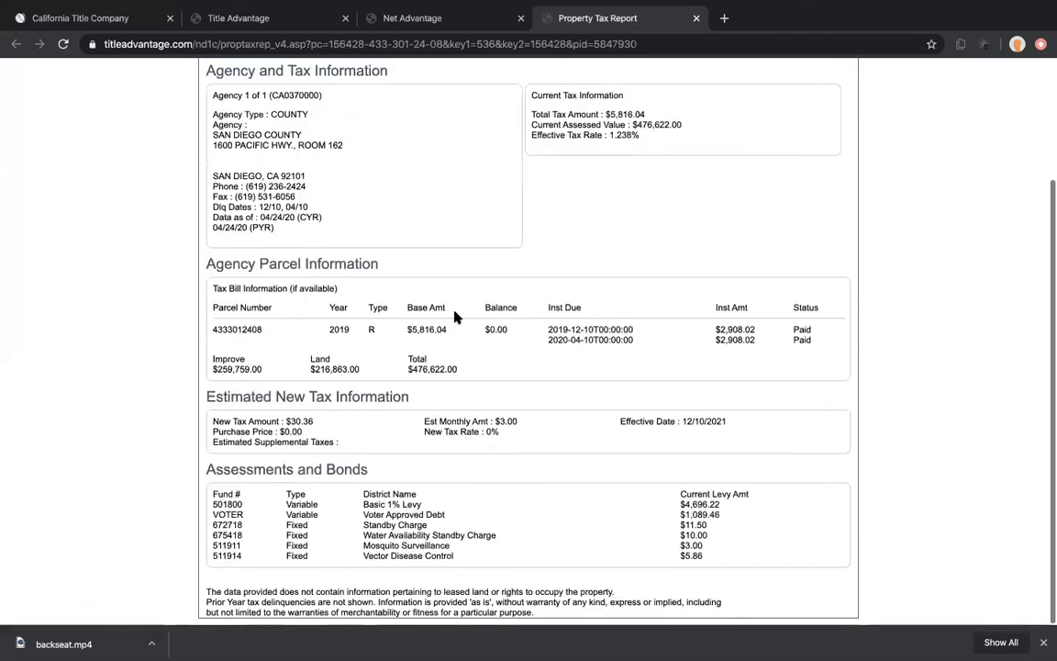
{"action": "scroll", "coordinate": [473, 317], "scroll_direction": "up", "scroll_amount": 2}
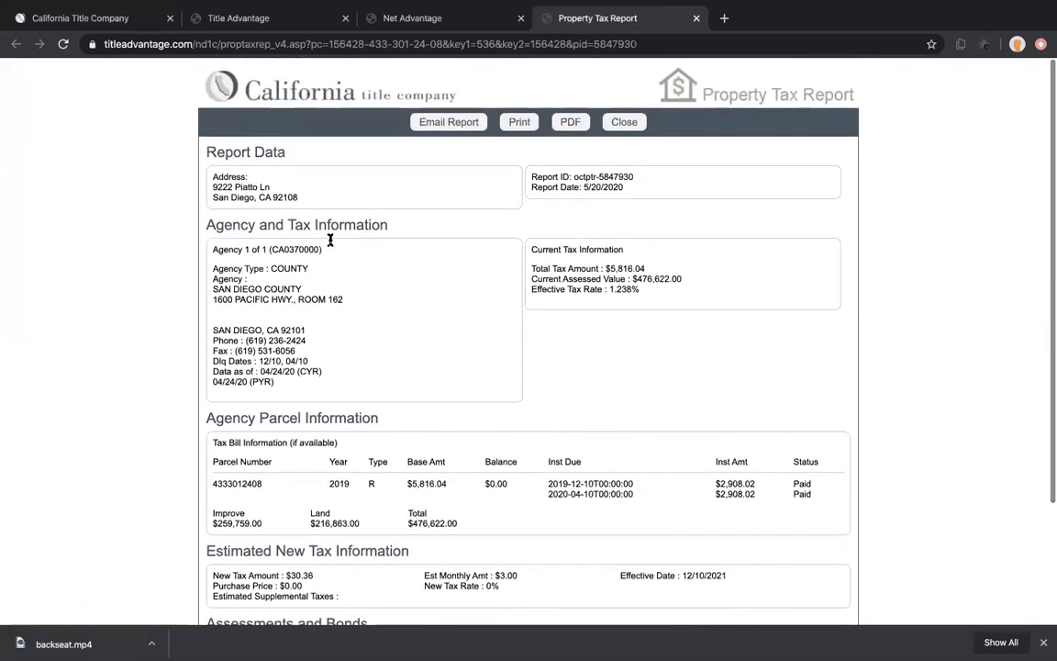
{"action": "scroll", "coordinate": [331, 240], "scroll_direction": "up", "scroll_amount": 3}
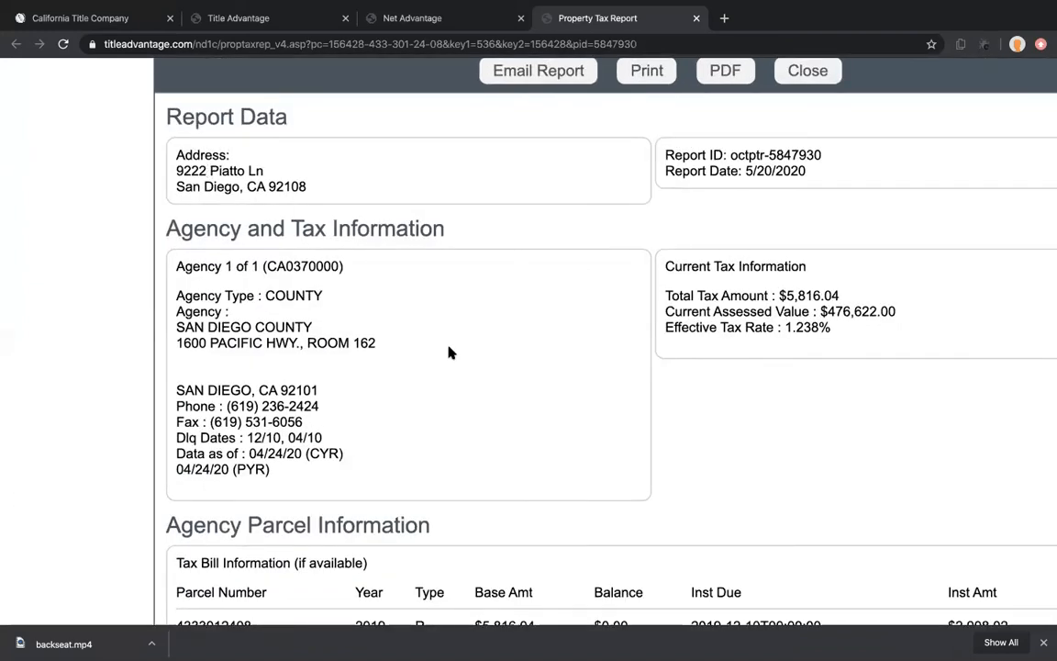
{"action": "scroll", "coordinate": [449, 352], "scroll_direction": "right", "scroll_amount": 2}
{"action": "scroll", "coordinate": [449, 352], "scroll_direction": "down", "scroll_amount": 3}
{"action": "scroll", "coordinate": [449, 352], "scroll_direction": "down", "scroll_amount": 2}
{"action": "scroll", "coordinate": [449, 352], "scroll_direction": "down", "scroll_amount": 2}
{"action": "scroll", "coordinate": [449, 353], "scroll_direction": "down", "scroll_amount": 2}
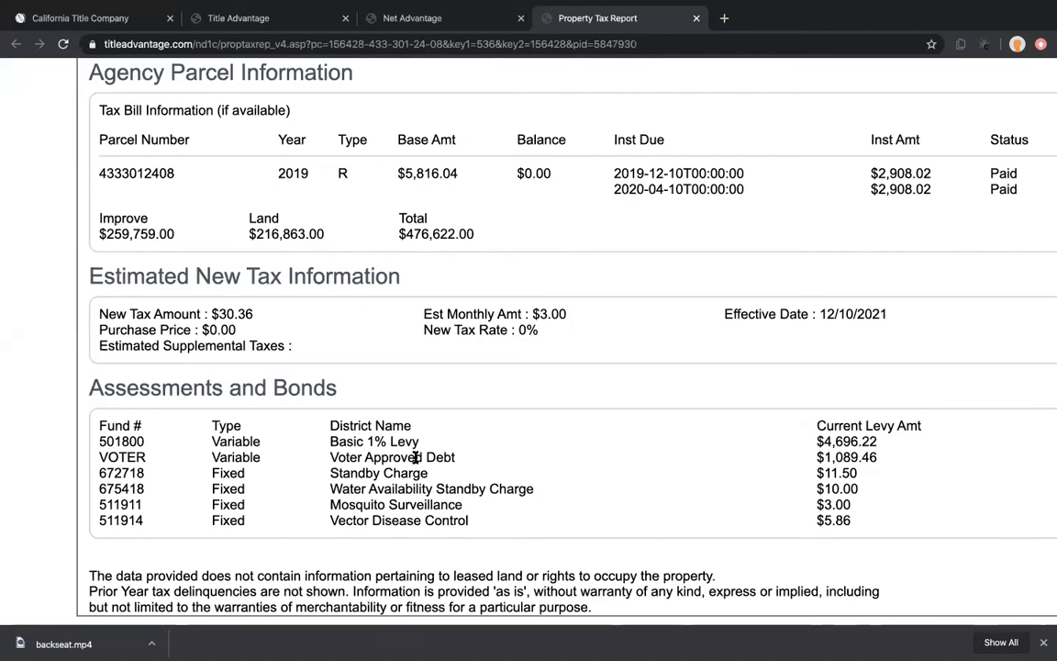
{"action": "triple_click", "coordinate": [369, 487]}
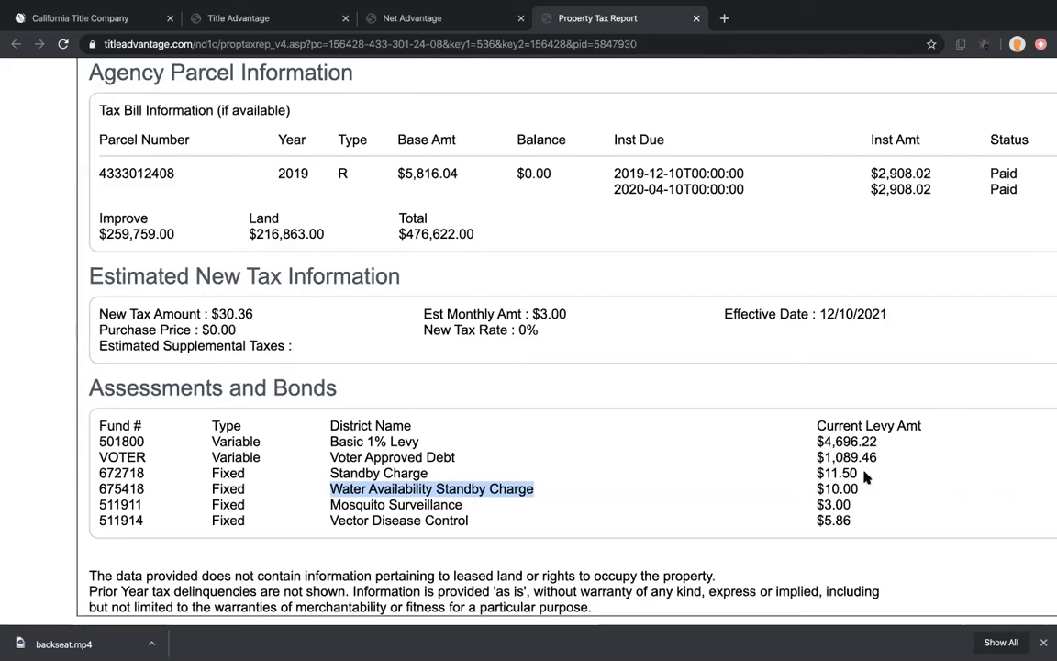
Step: Select the $5,816.04 2019 base tax amount, then return to the Net Advantage net sheet
{"action": "scroll", "coordinate": [795, 469], "scroll_direction": "up", "scroll_amount": 1}
{"action": "scroll", "coordinate": [796, 469], "scroll_direction": "up", "scroll_amount": 2}
{"action": "scroll", "coordinate": [796, 469], "scroll_direction": "up", "scroll_amount": 4}
{"action": "scroll", "coordinate": [796, 469], "scroll_direction": "up", "scroll_amount": 2}
{"action": "scroll", "coordinate": [796, 469], "scroll_direction": "right", "scroll_amount": 1}
{"action": "scroll", "coordinate": [795, 469], "scroll_direction": "right", "scroll_amount": 1}
{"action": "scroll", "coordinate": [796, 467], "scroll_direction": "down", "scroll_amount": 2}
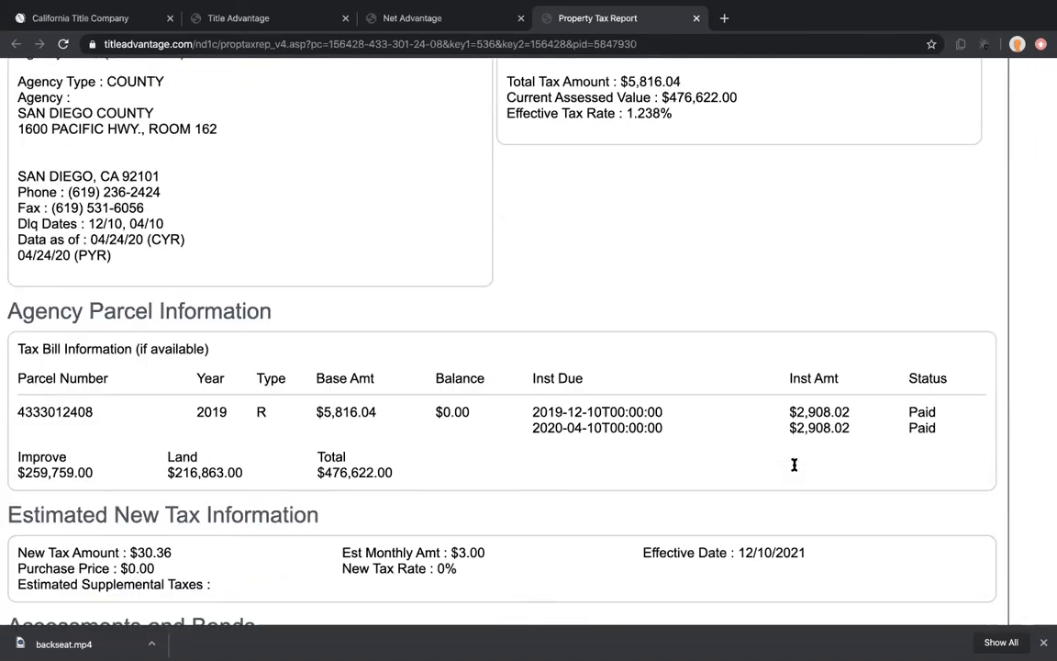
{"action": "scroll", "coordinate": [793, 467], "scroll_direction": "up", "scroll_amount": 1}
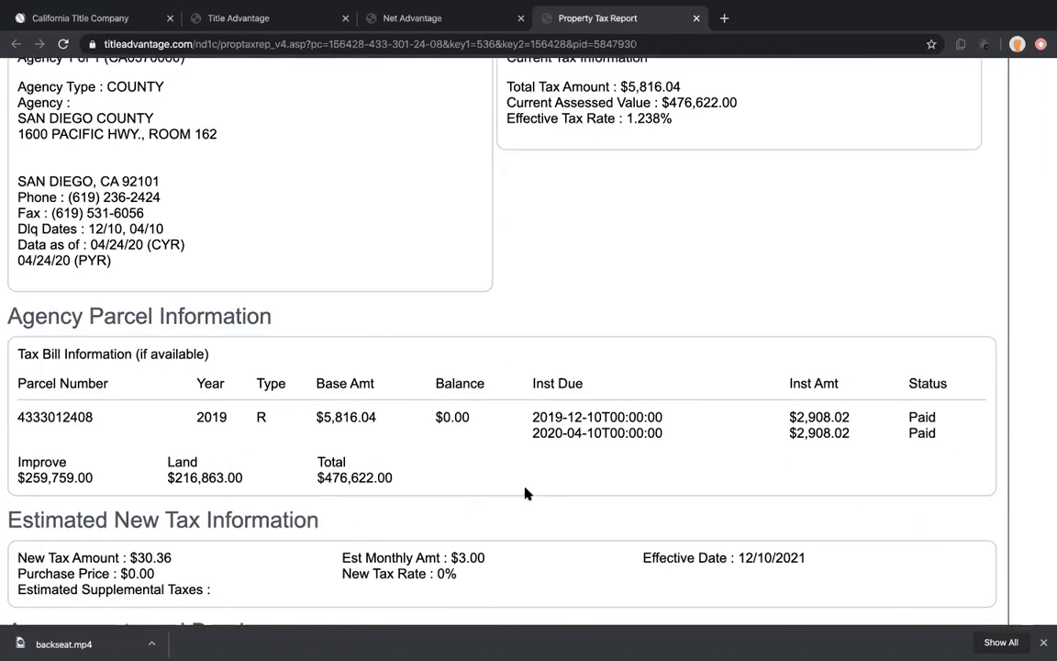
{"action": "scroll", "coordinate": [575, 503], "scroll_direction": "up", "scroll_amount": 1}
{"action": "scroll", "coordinate": [579, 503], "scroll_direction": "left", "scroll_amount": 1}
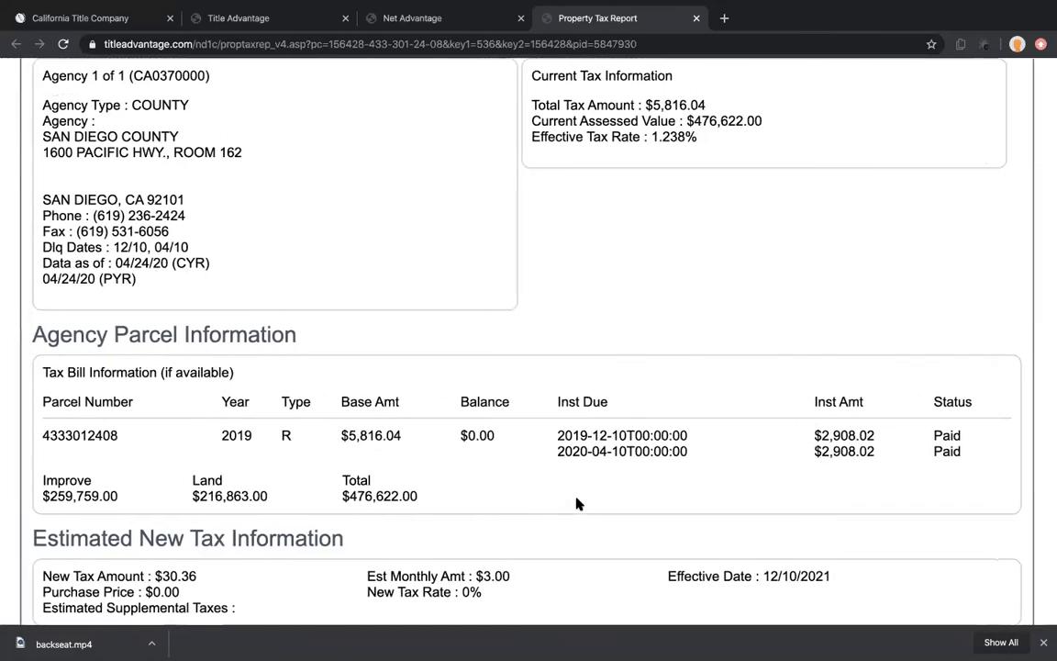
{"action": "scroll", "coordinate": [496, 473], "scroll_direction": "right", "scroll_amount": 2}
{"action": "scroll", "coordinate": [415, 449], "scroll_direction": "up", "scroll_amount": 1}
{"action": "left_click_drag", "start_coordinate": [296, 441], "coordinate": [352, 439]}
{"action": "key", "text": "super+c"}
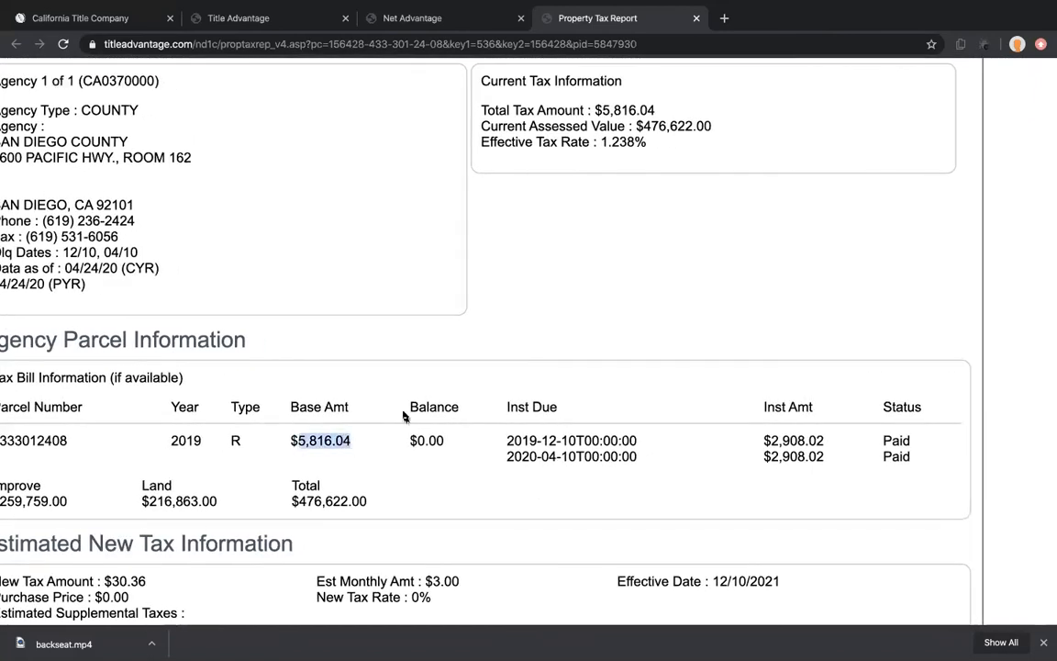
{"action": "left_click", "coordinate": [399, 25]}
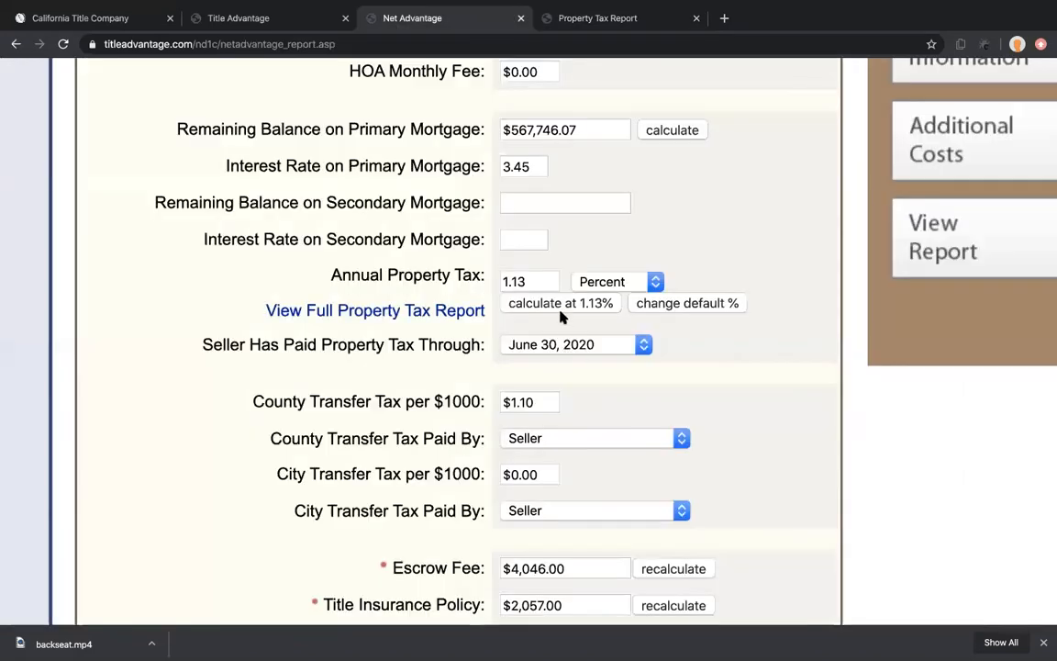
Step: Switch Annual Property Tax to a $ amount and replace 1.13 with 5,816.04
{"action": "left_click", "coordinate": [604, 282]}
{"action": "left_click", "coordinate": [597, 292]}
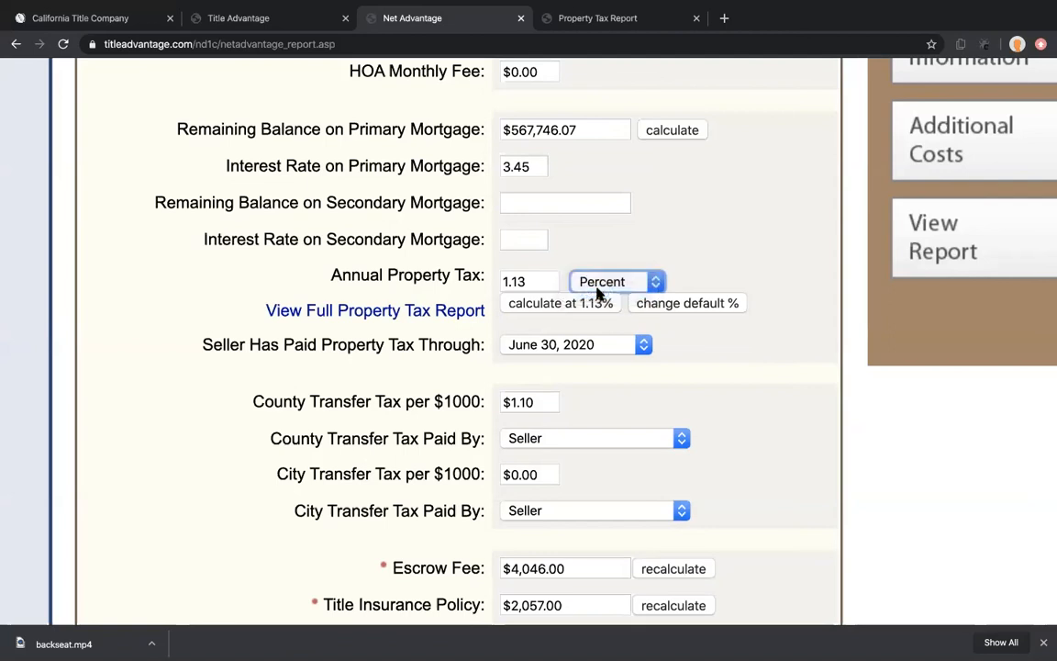
{"action": "double_click", "coordinate": [554, 280]}
{"action": "key", "text": "super+v"}
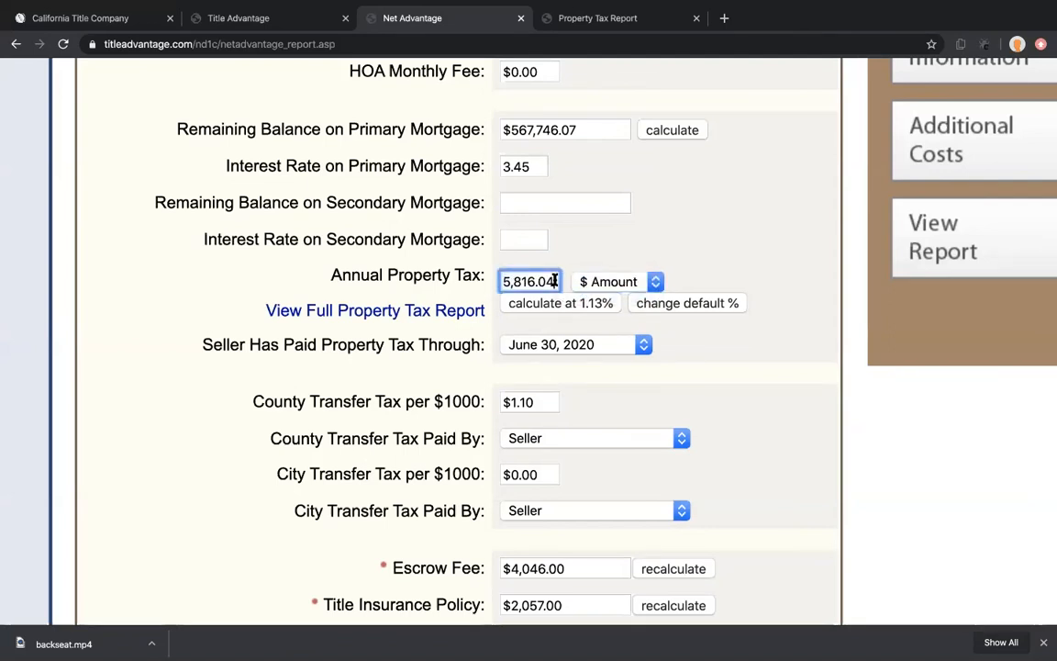
Step: Continue on to the Additional Costs step
{"action": "scroll", "coordinate": [703, 398], "scroll_direction": "down", "scroll_amount": 2}
{"action": "scroll", "coordinate": [702, 399], "scroll_direction": "down", "scroll_amount": 9}
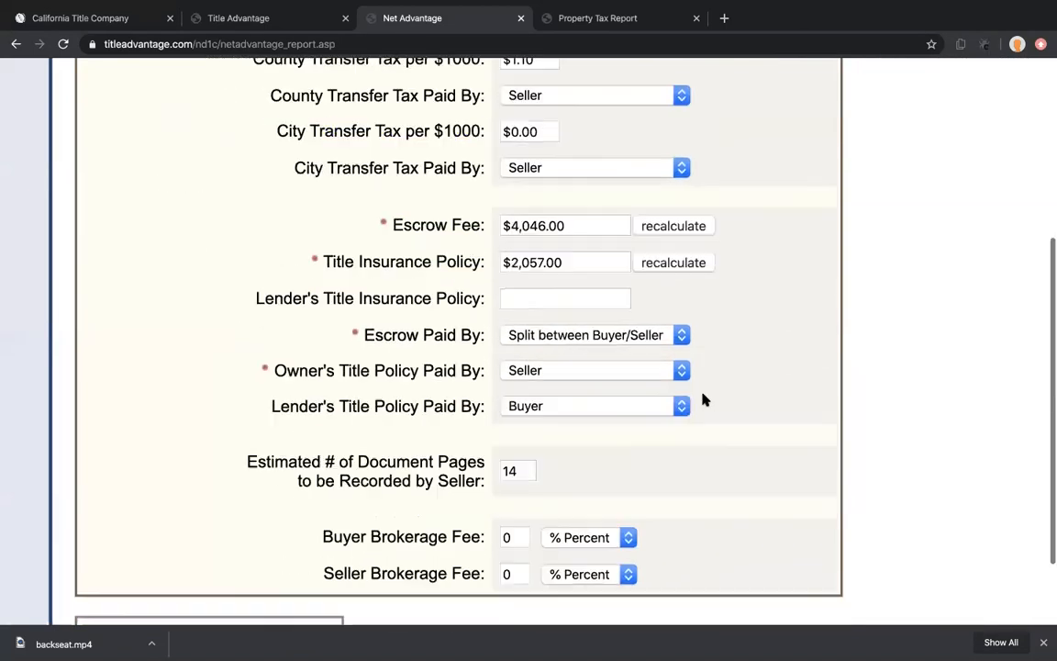
{"action": "scroll", "coordinate": [178, 504], "scroll_direction": "down", "scroll_amount": 1}
{"action": "left_click", "coordinate": [178, 504]}
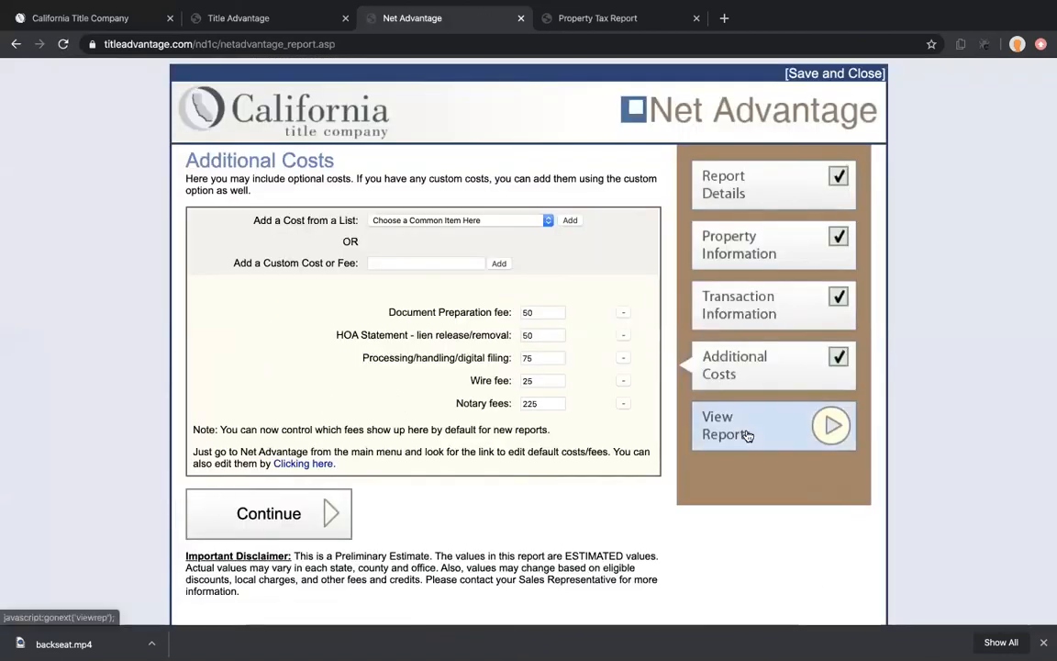
Step: Generate the seller's Estimated Closing Costs report and scroll through it
{"action": "left_click", "coordinate": [746, 432]}
{"action": "scroll", "coordinate": [290, 284], "scroll_direction": "down", "scroll_amount": 2}
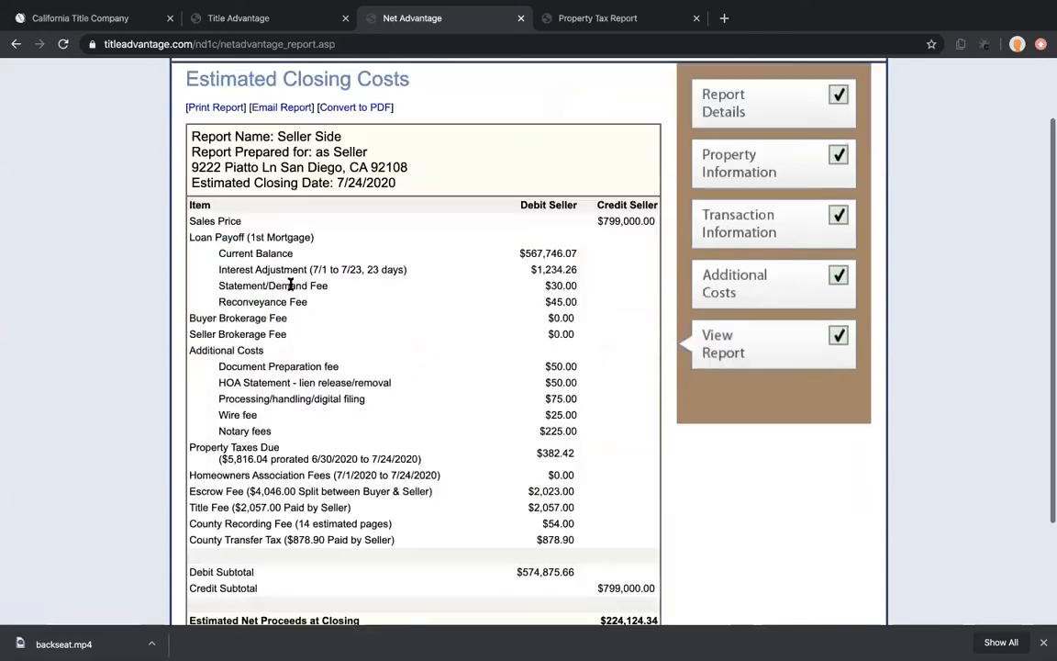
{"action": "scroll", "coordinate": [290, 284], "scroll_direction": "down", "scroll_amount": 2}
{"action": "scroll", "coordinate": [223, 433], "scroll_direction": "up", "scroll_amount": 2}
{"action": "scroll", "coordinate": [223, 433], "scroll_direction": "up", "scroll_amount": 1}
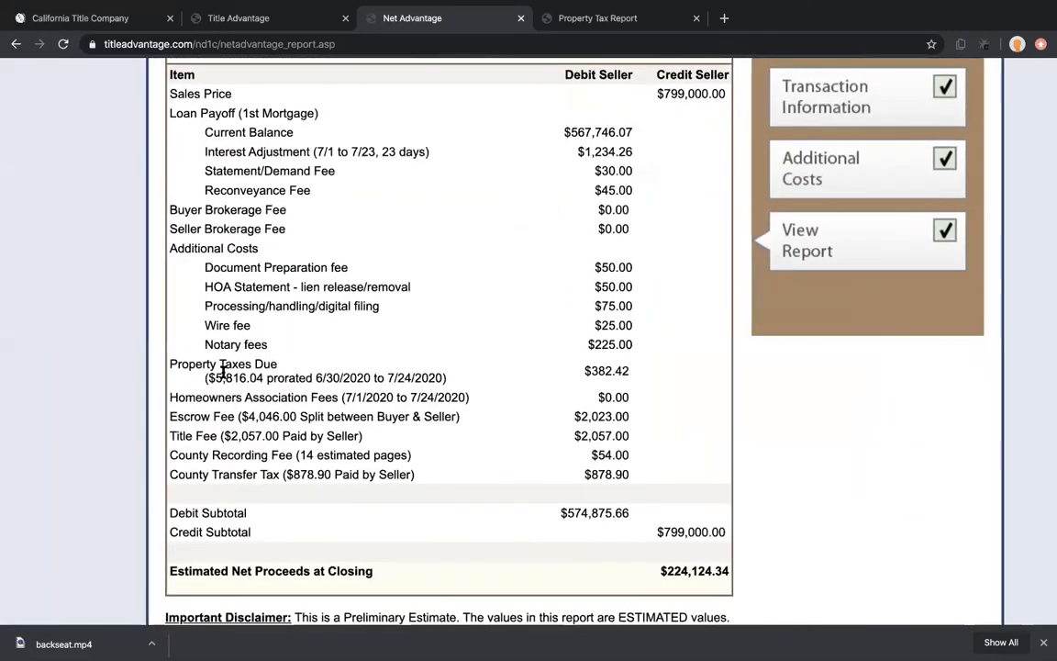
Step: Review the property tax proration line, including the $5,816.04 tax and $382.42 taxes due
{"action": "left_click_drag", "start_coordinate": [210, 378], "coordinate": [267, 377]}
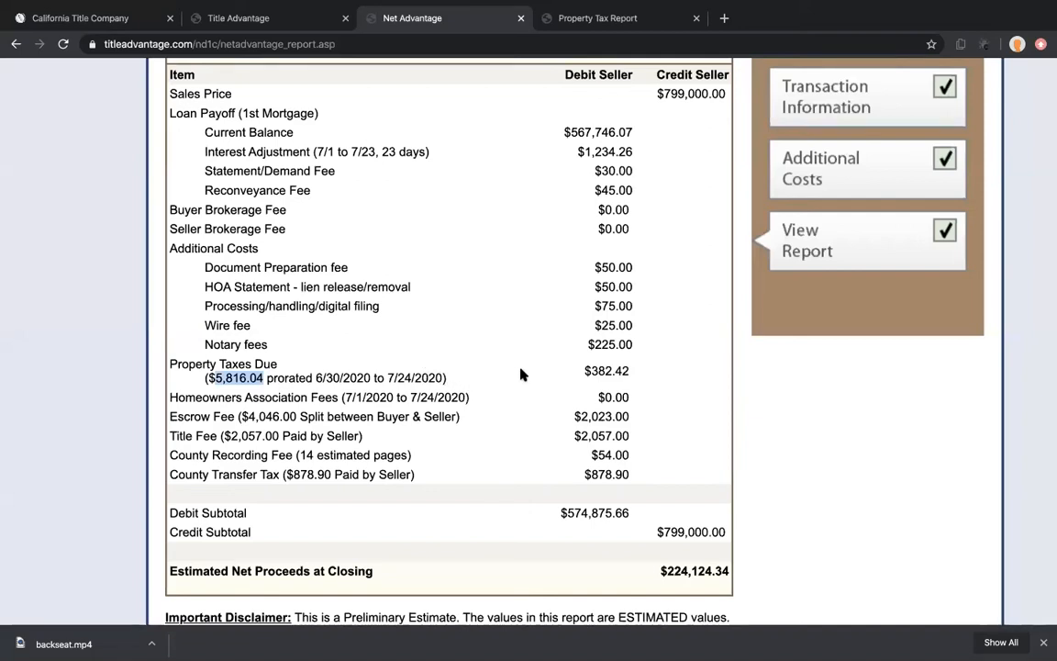
{"action": "triple_click", "coordinate": [395, 372]}
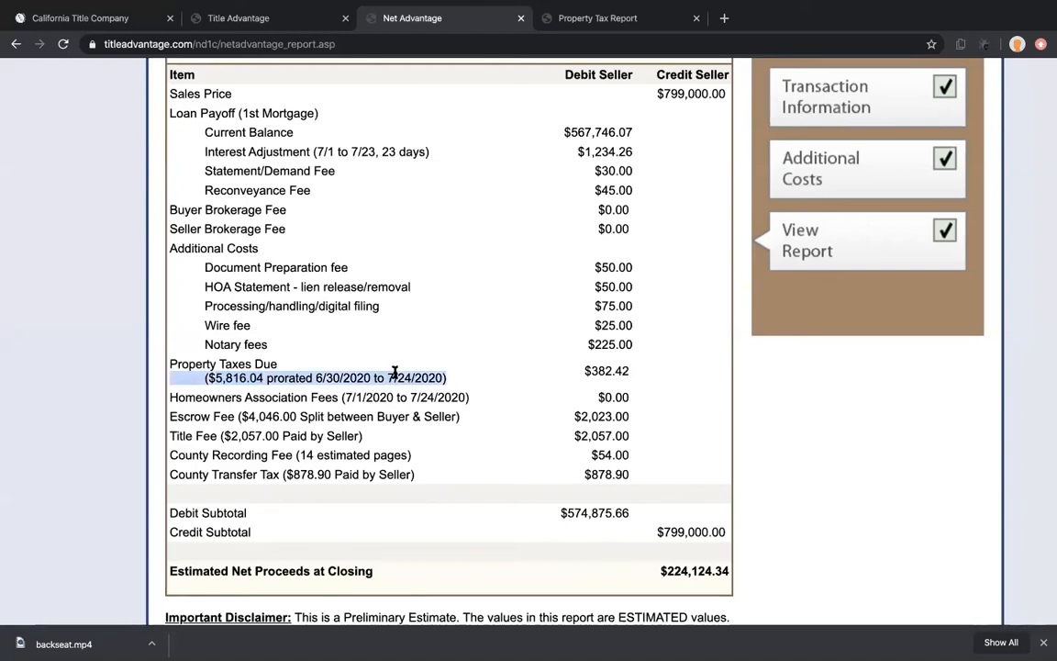
{"action": "left_click", "coordinate": [361, 373]}
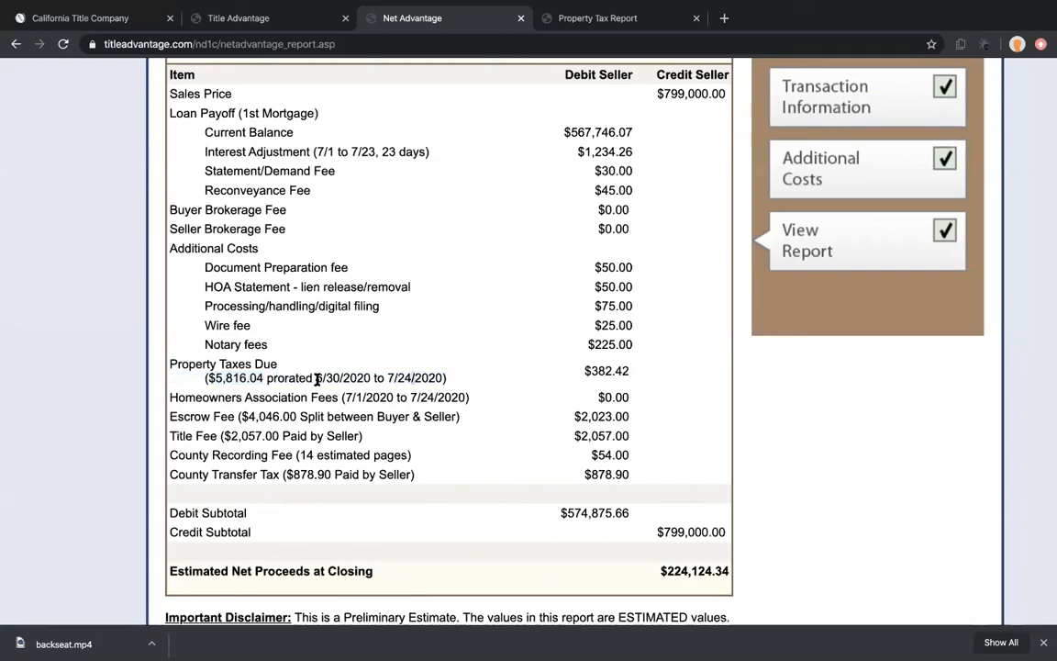
{"action": "left_click_drag", "start_coordinate": [316, 377], "coordinate": [349, 379]}
{"action": "double_click", "coordinate": [328, 380]}
{"action": "triple_click", "coordinate": [225, 380]}
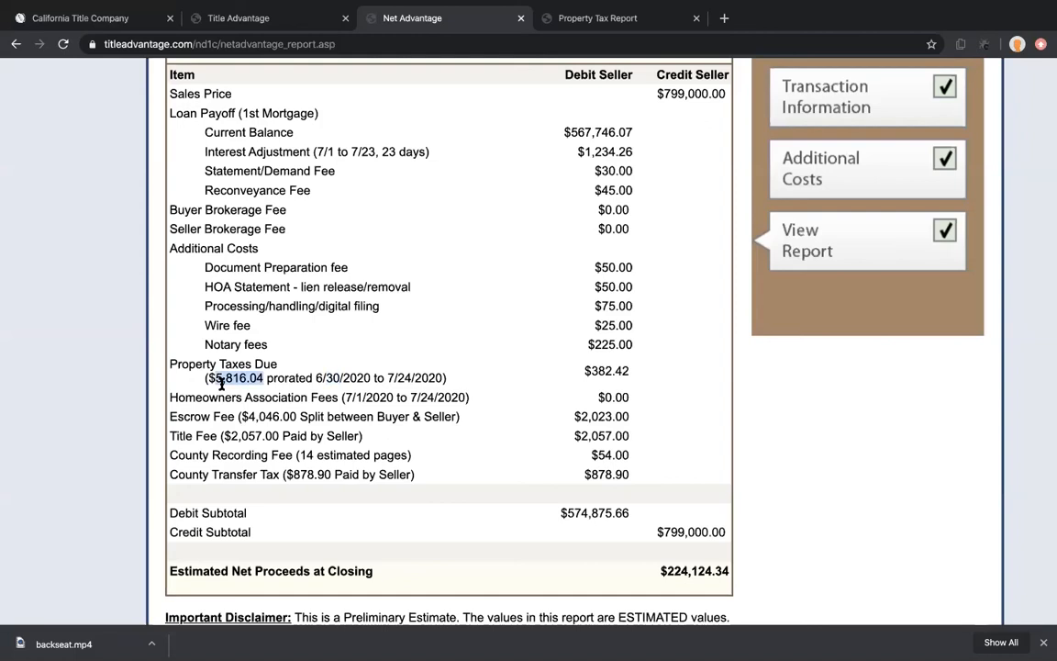
{"action": "double_click", "coordinate": [601, 370]}
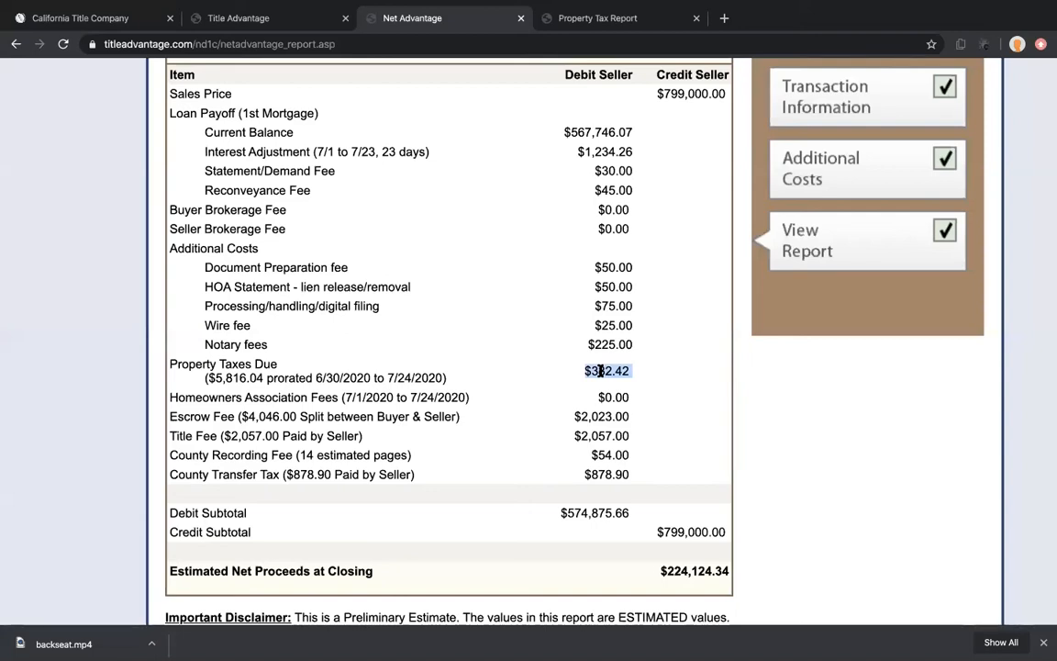
{"action": "scroll", "coordinate": [545, 338], "scroll_direction": "up", "scroll_amount": 5}
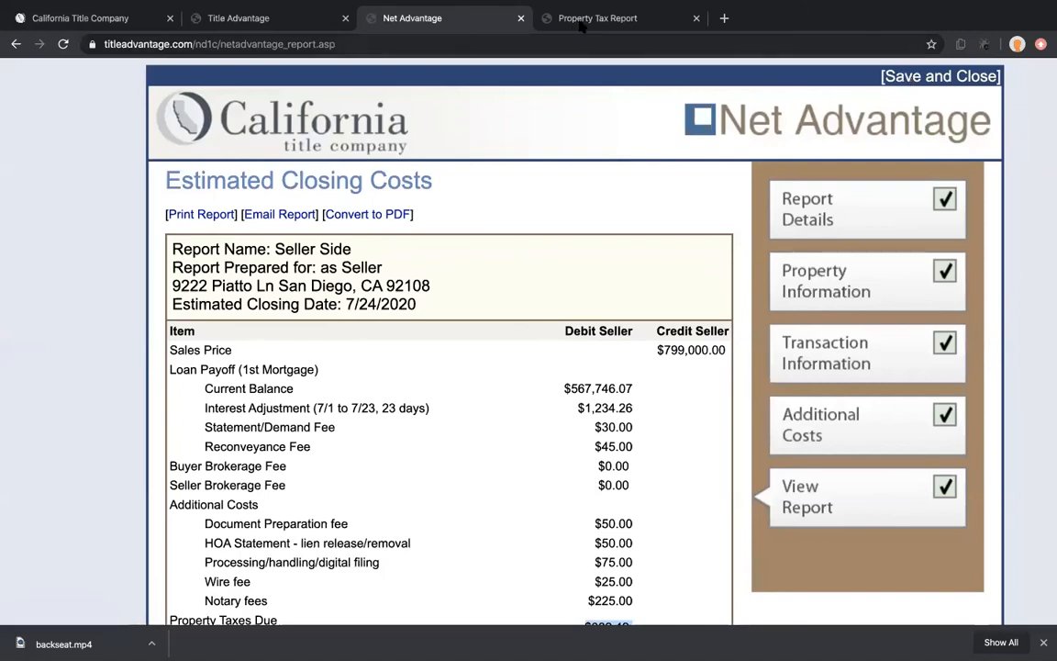
{"action": "key", "text": "ctrl+Tab"}
{"action": "scroll", "coordinate": [508, 354], "scroll_direction": "down", "scroll_amount": 1}
{"action": "scroll", "coordinate": [507, 353], "scroll_direction": "down", "scroll_amount": 4}
{"action": "scroll", "coordinate": [507, 354], "scroll_direction": "up", "scroll_amount": 3}
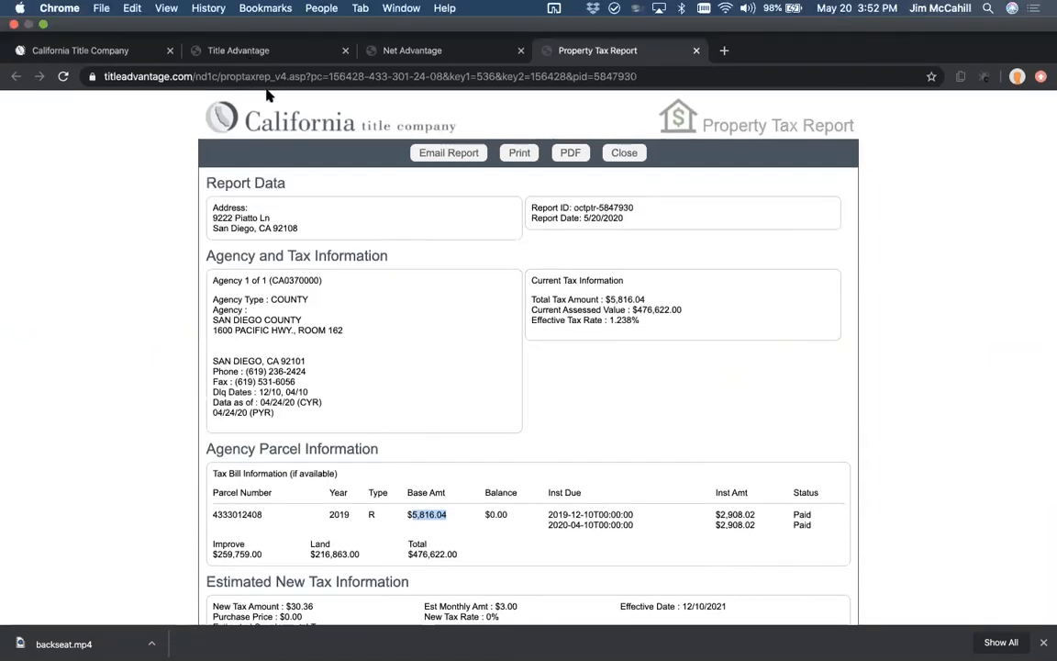
{"action": "left_click", "coordinate": [241, 50]}
{"action": "left_click", "coordinate": [38, 192]}
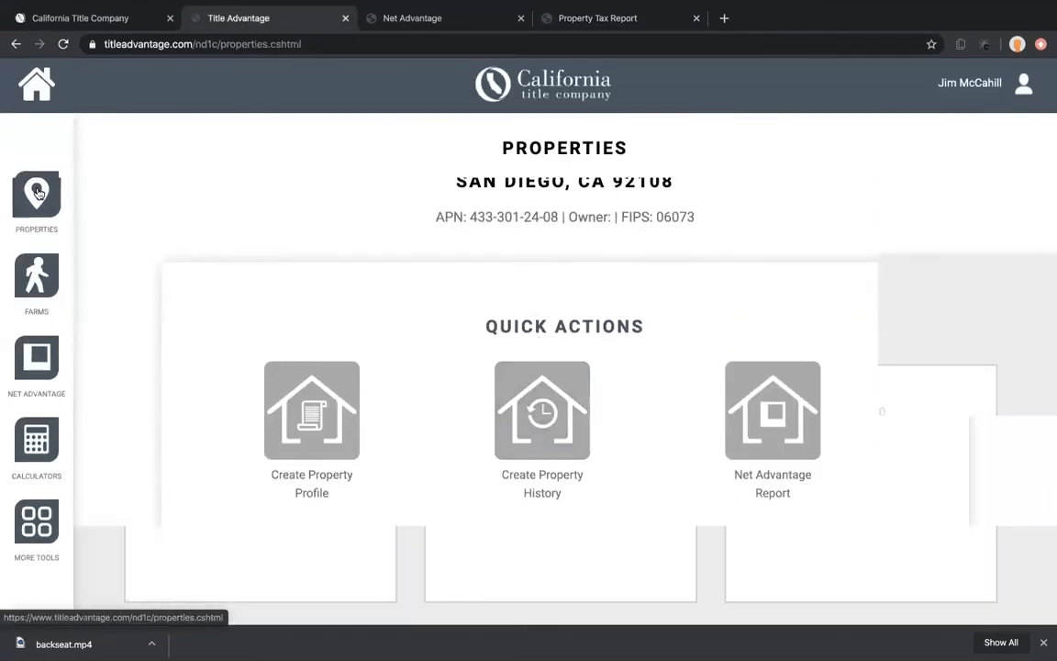
{"action": "left_click", "coordinate": [272, 471]}
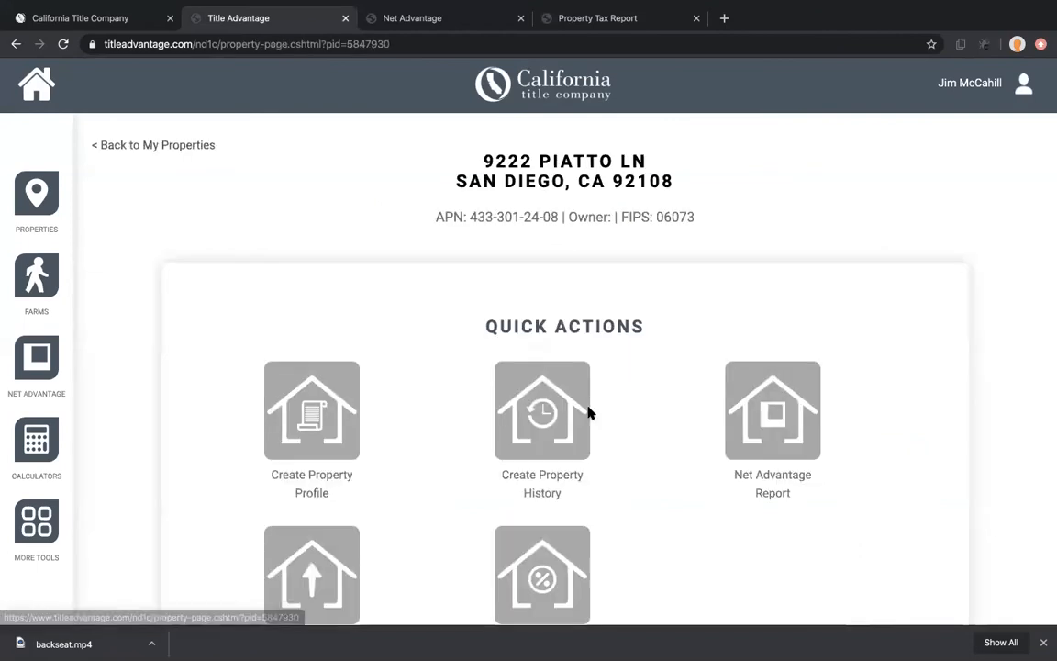
{"action": "left_click", "coordinate": [778, 425]}
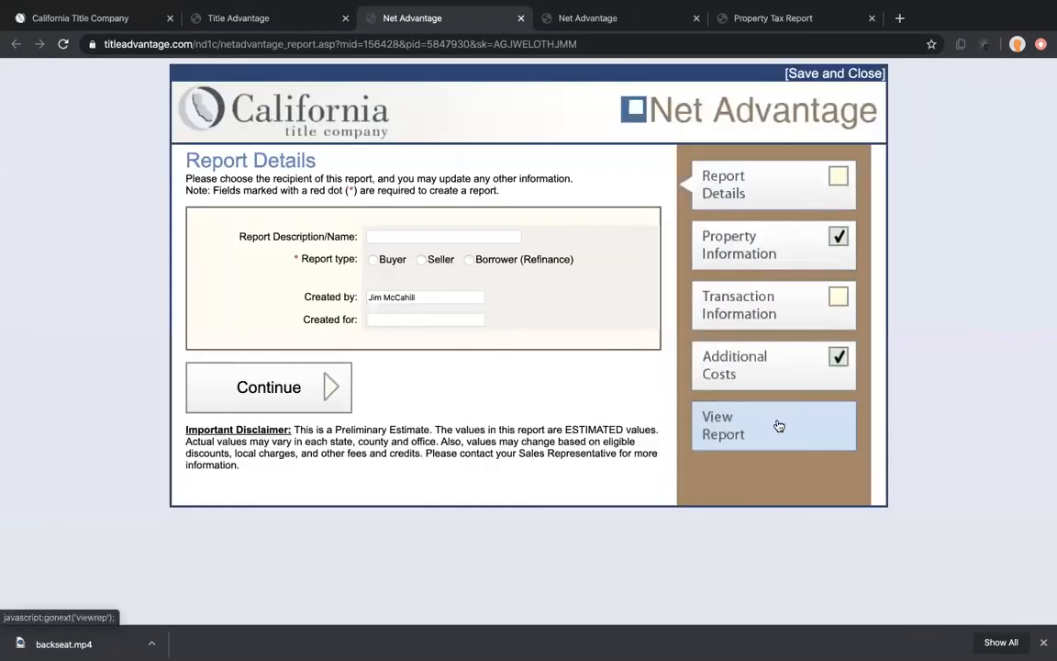
{"action": "key", "text": "super+w"}
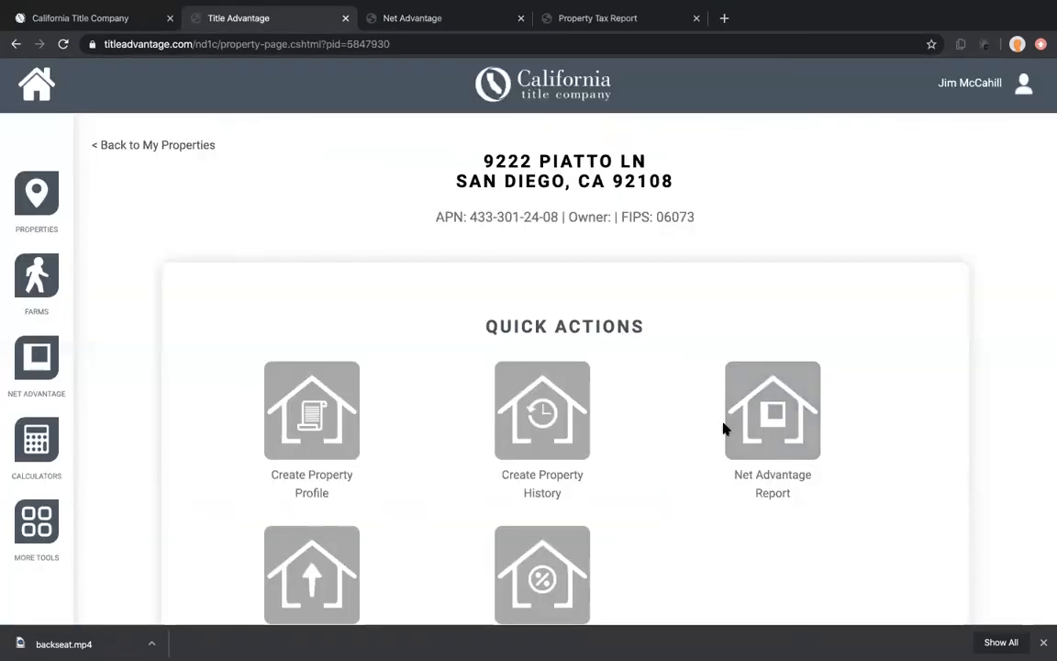
{"action": "scroll", "coordinate": [727, 422], "scroll_direction": "down", "scroll_amount": 1}
{"action": "left_click", "coordinate": [36, 201]}
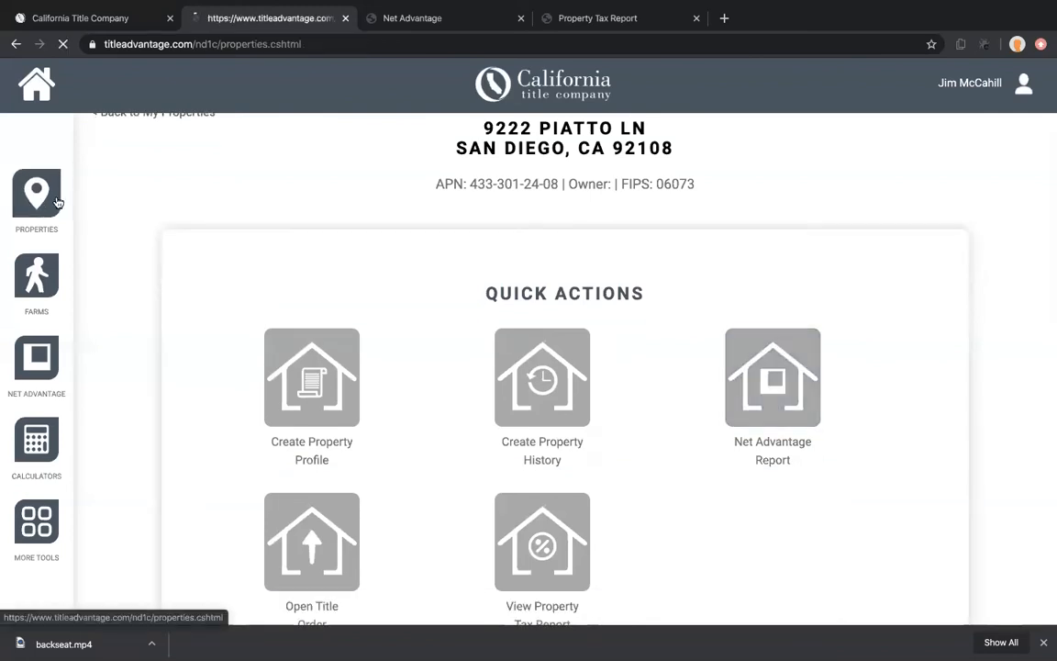
{"action": "left_click", "coordinate": [548, 432]}
{"action": "scroll", "coordinate": [548, 432], "scroll_direction": "down", "scroll_amount": 3}
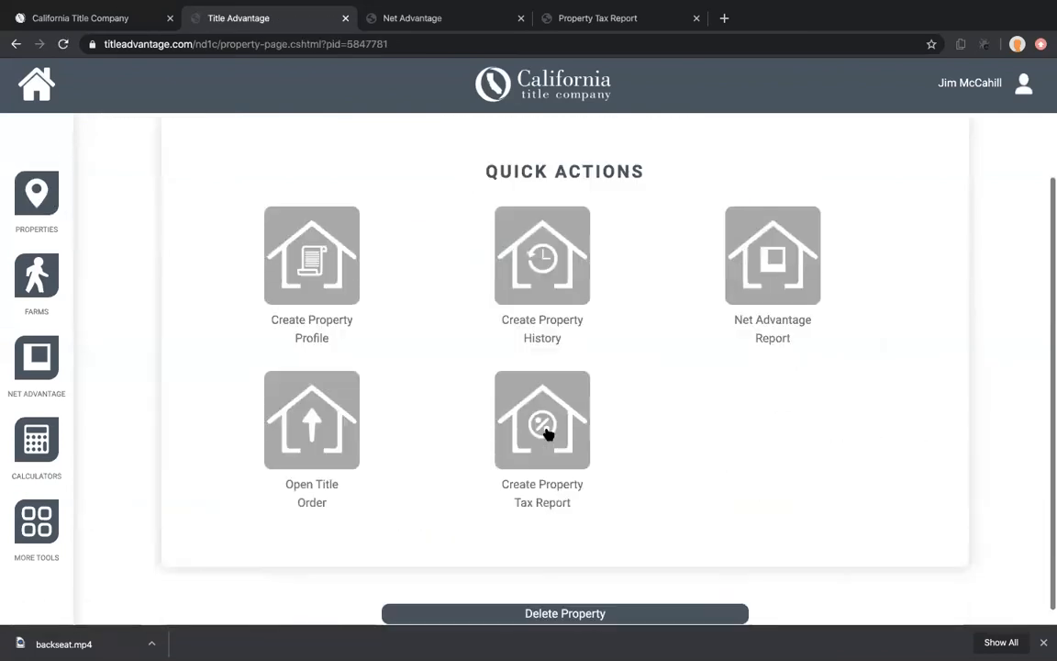
{"action": "scroll", "coordinate": [771, 338], "scroll_direction": "down", "scroll_amount": 1}
{"action": "left_click", "coordinate": [776, 264]}
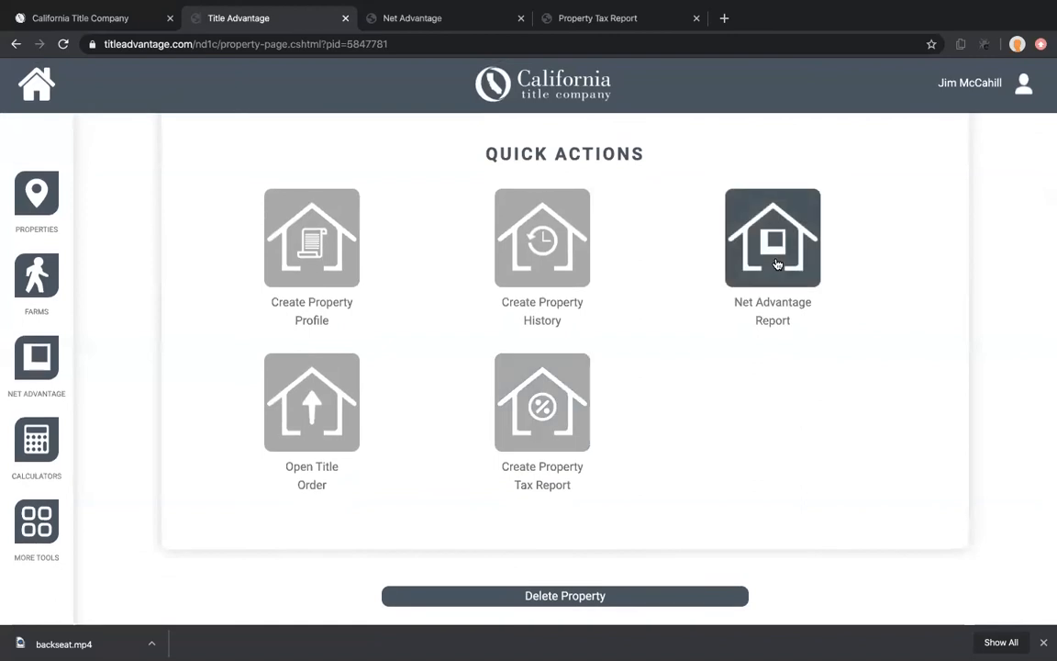
{"action": "scroll", "coordinate": [745, 416], "scroll_direction": "down", "scroll_amount": 1}
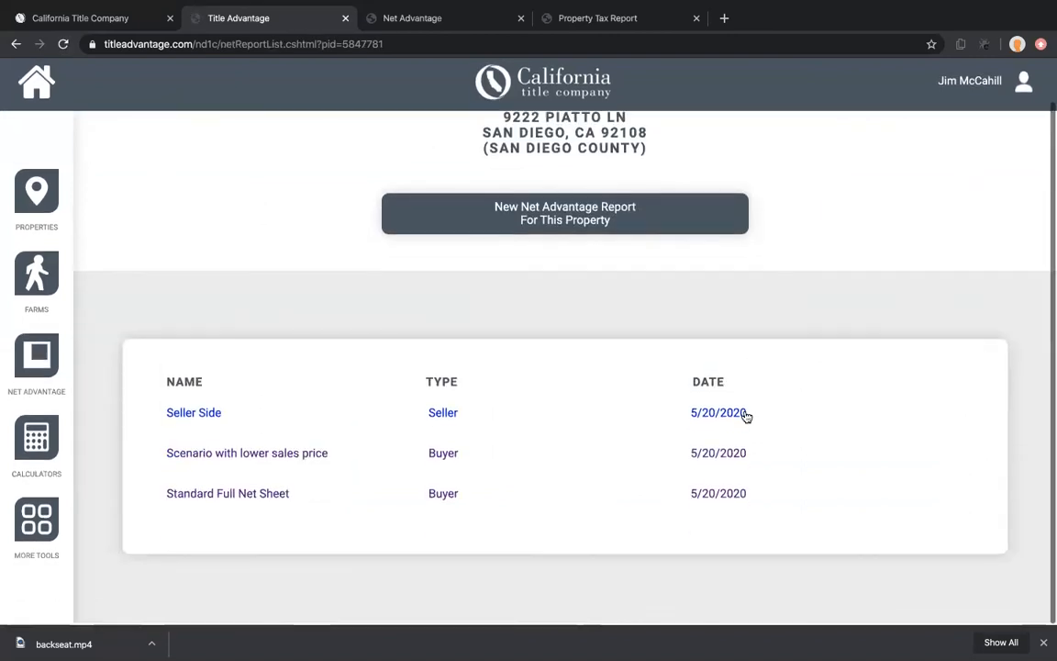
{"action": "scroll", "coordinate": [745, 416], "scroll_direction": "up", "scroll_amount": 1}
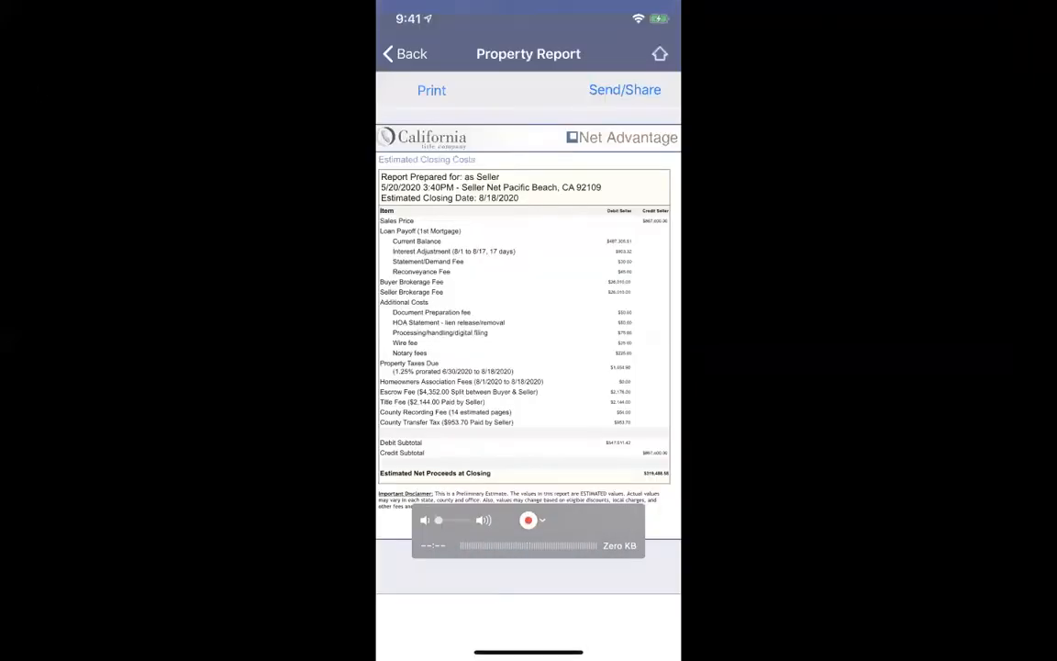
{"action": "left_click", "coordinate": [520, 203]}
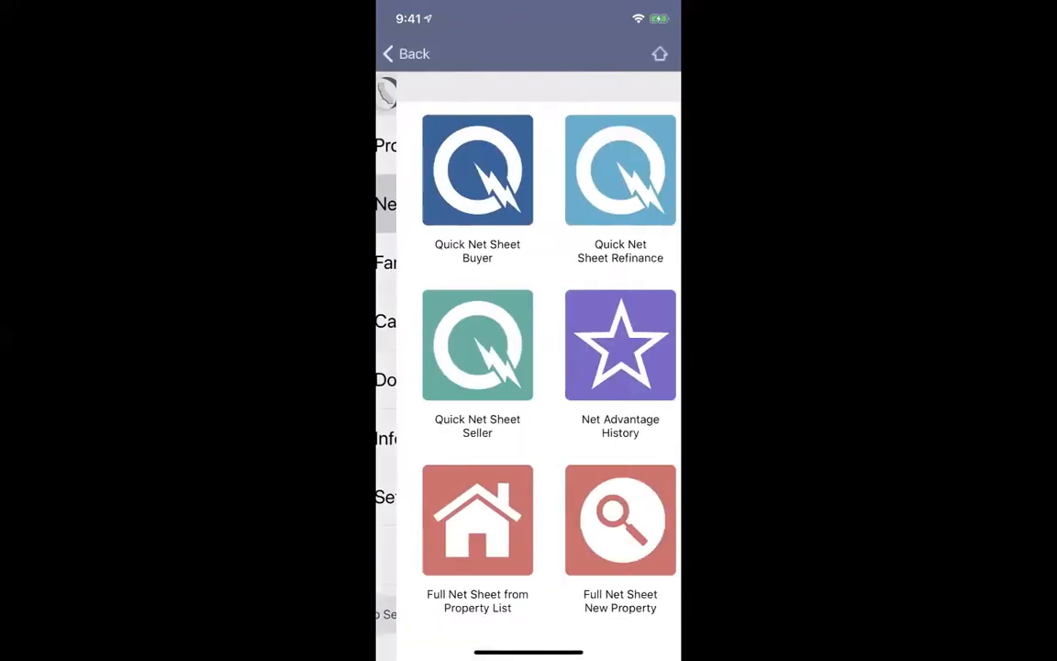
{"action": "left_click", "coordinate": [408, 54]}
{"action": "left_click", "coordinate": [520, 145]}
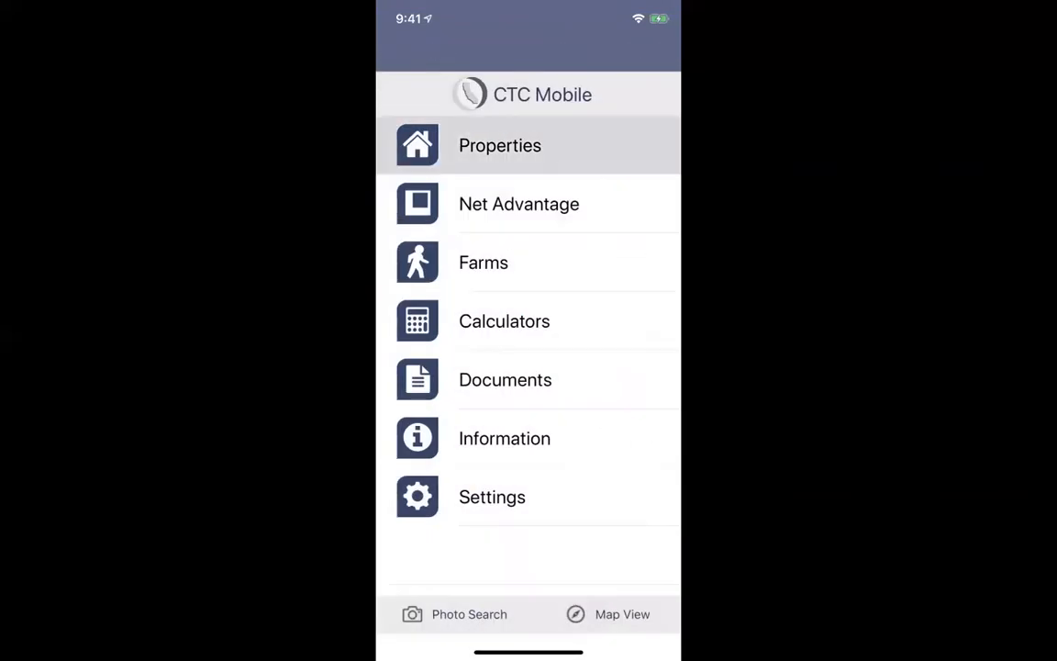
{"action": "left_click", "coordinate": [444, 265]}
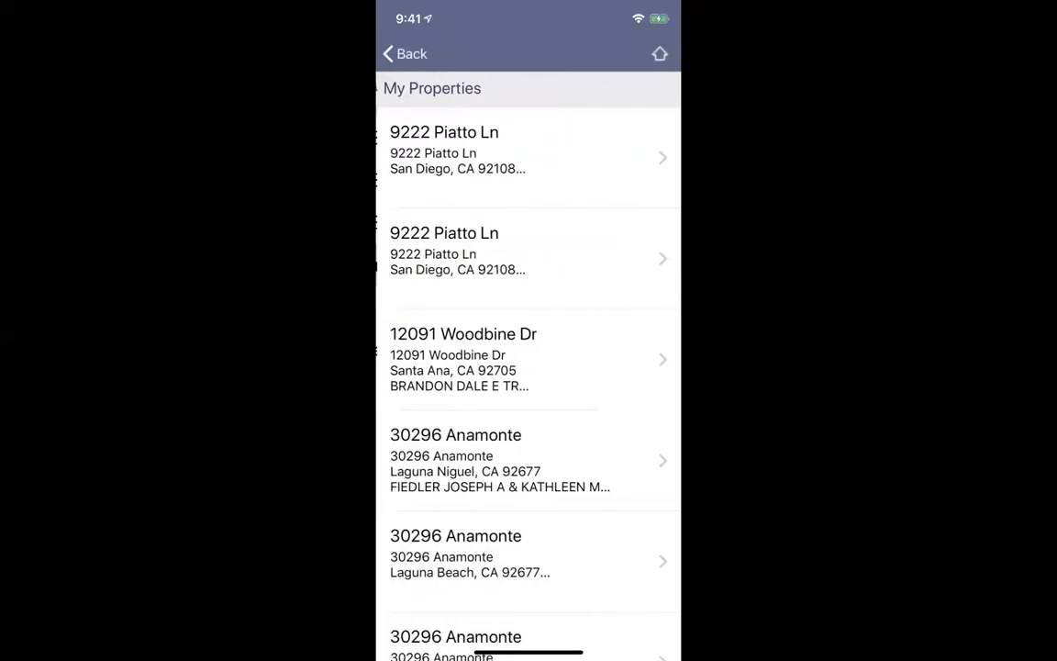
{"action": "left_click", "coordinate": [440, 241]}
{"action": "left_click", "coordinate": [529, 416]}
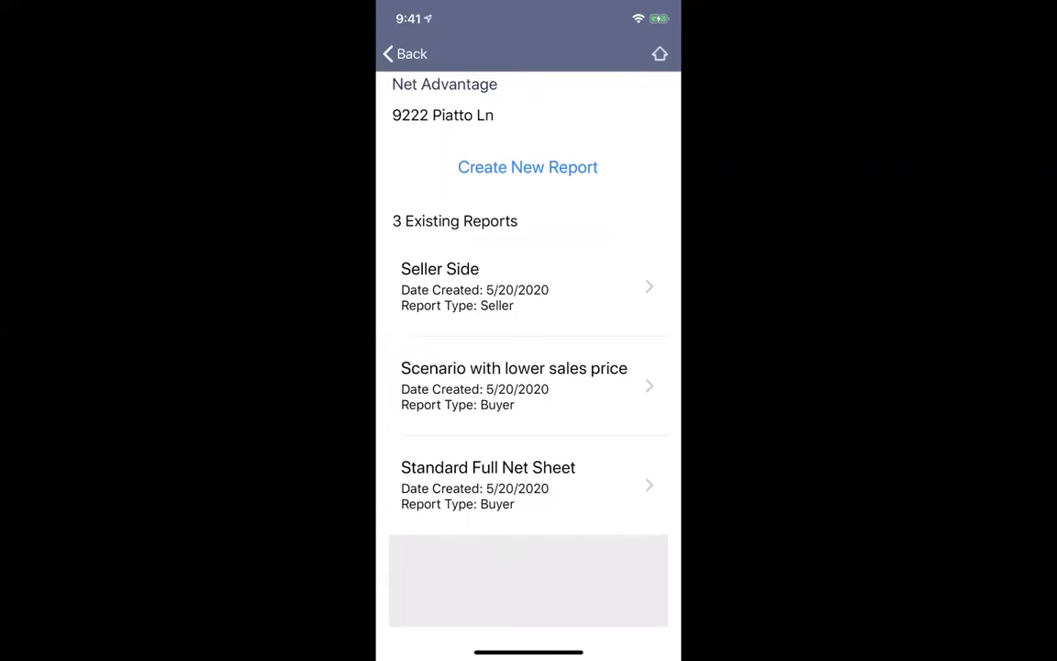
Step: Try Create New Report, back out to the main menu, and return to the desktop browser
{"action": "left_click", "coordinate": [527, 167]}
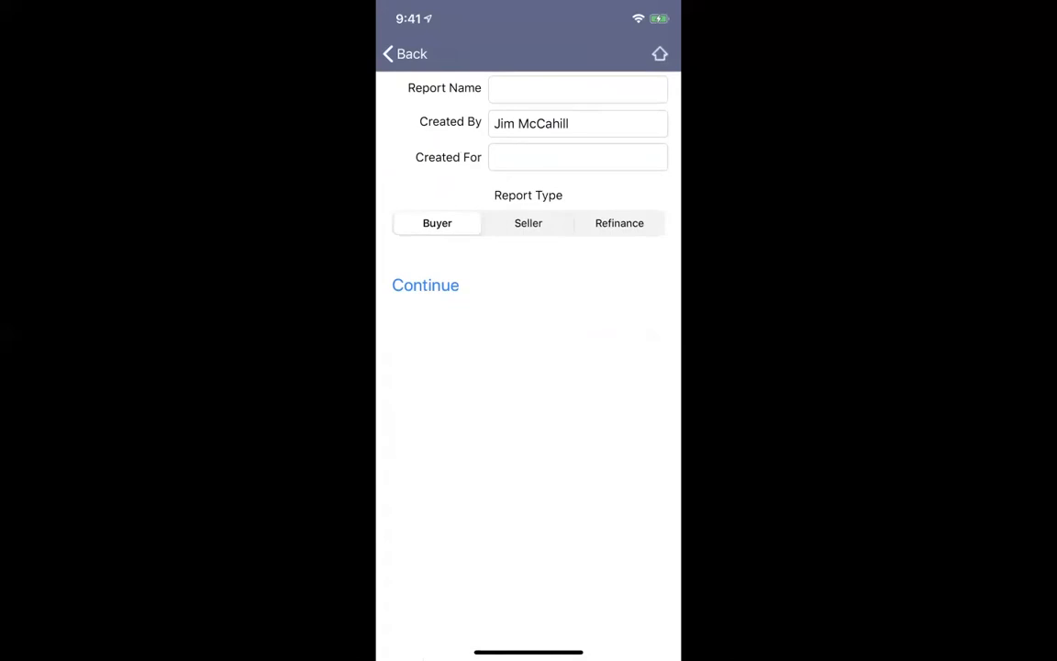
{"action": "left_click", "coordinate": [660, 55]}
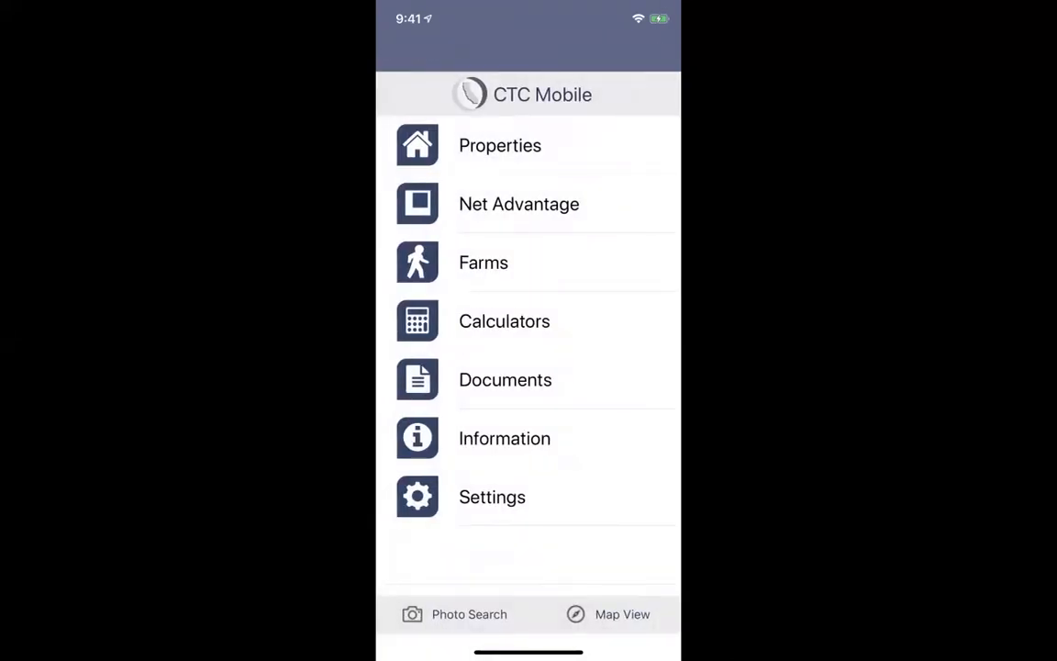
{"action": "key", "text": "ctrl+Left"}
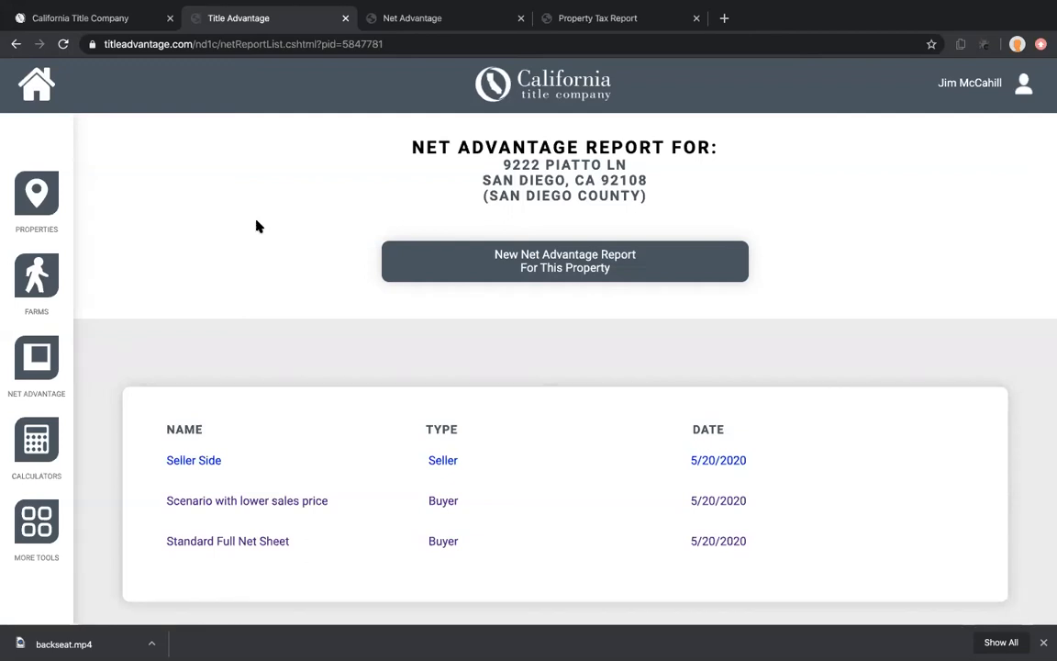
Step: Exit full-screen Chrome and switch to the Pickford Escrow App page
{"action": "left_click", "coordinate": [742, 16]}
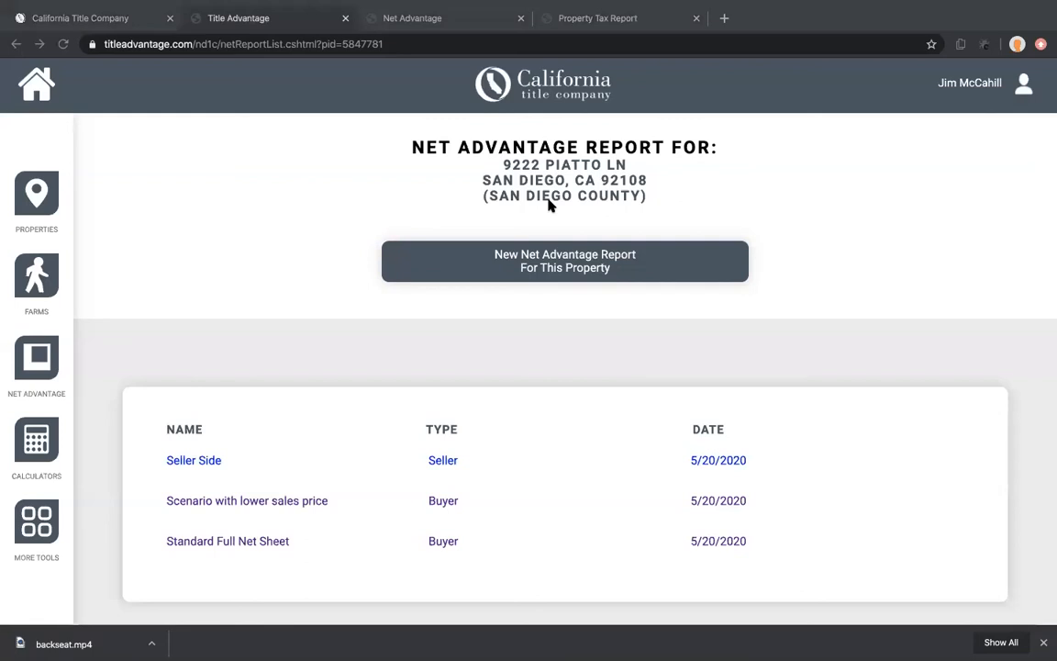
{"action": "mouse_move", "coordinate": [495, 5]}
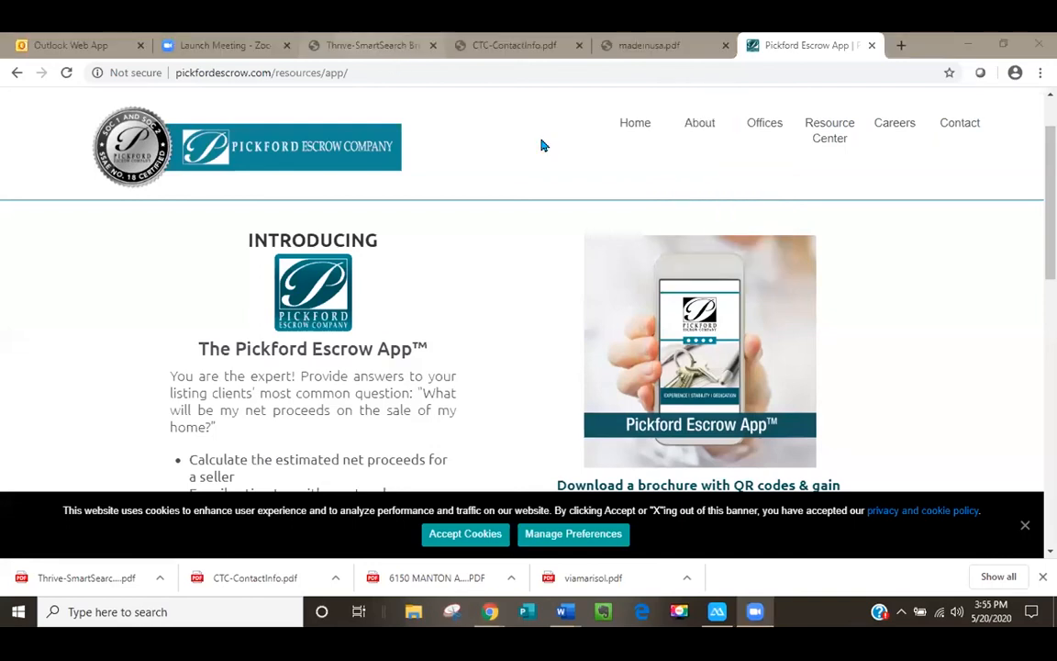
Step: Look through the Thrive-SmartSearch, madeinusa.pdf and Pickford Escrow App tabs
{"action": "key", "text": "ctrl+3"}
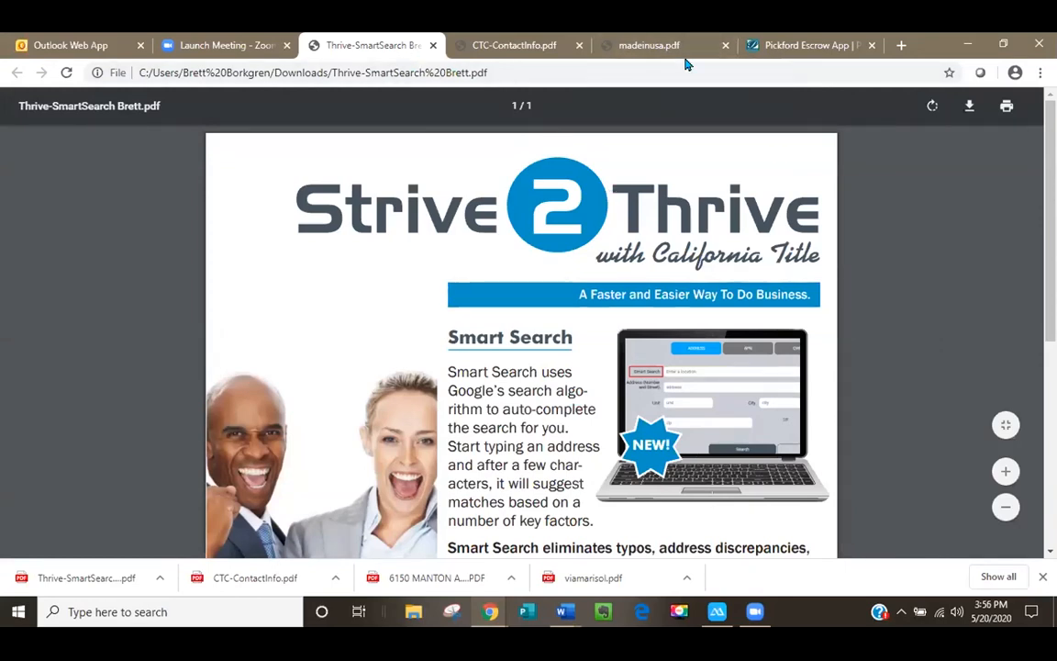
{"action": "left_click", "coordinate": [675, 47]}
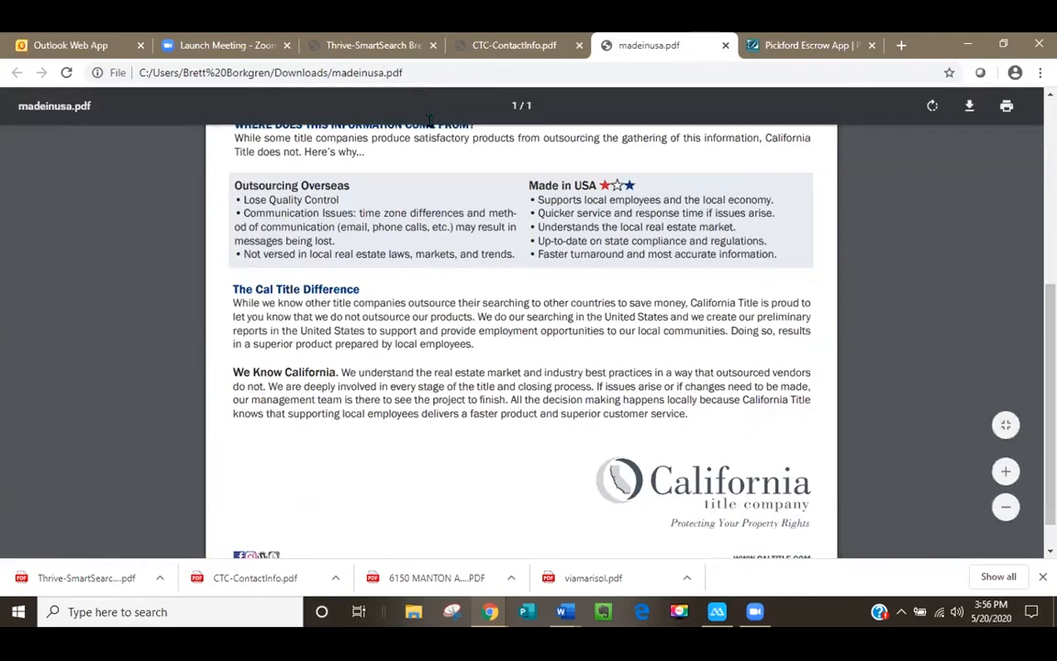
{"action": "left_click", "coordinate": [376, 48]}
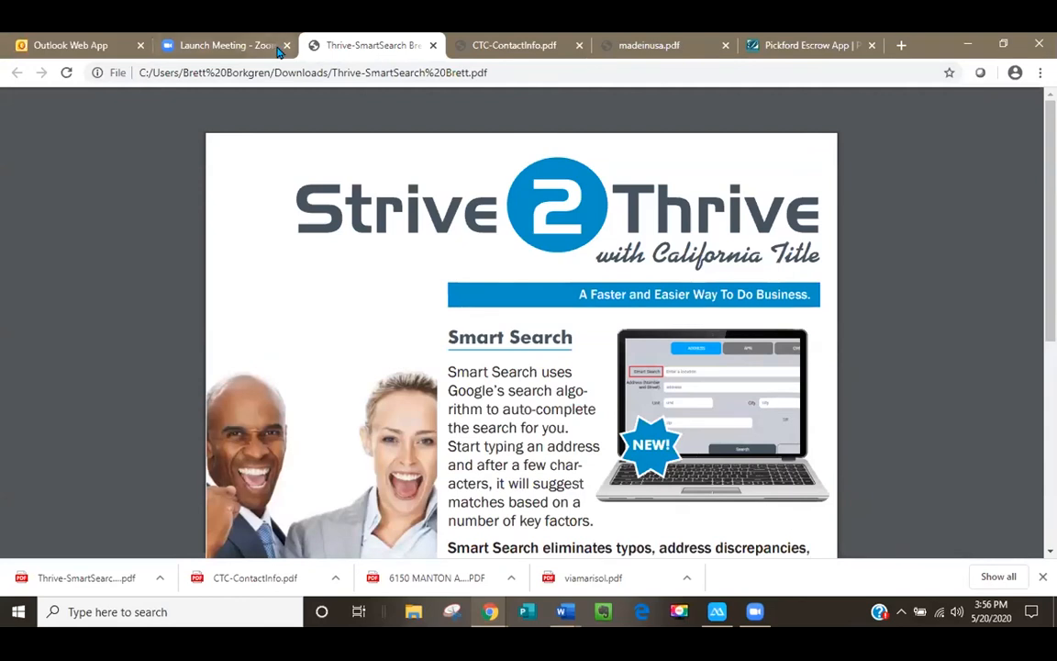
{"action": "left_click", "coordinate": [768, 70]}
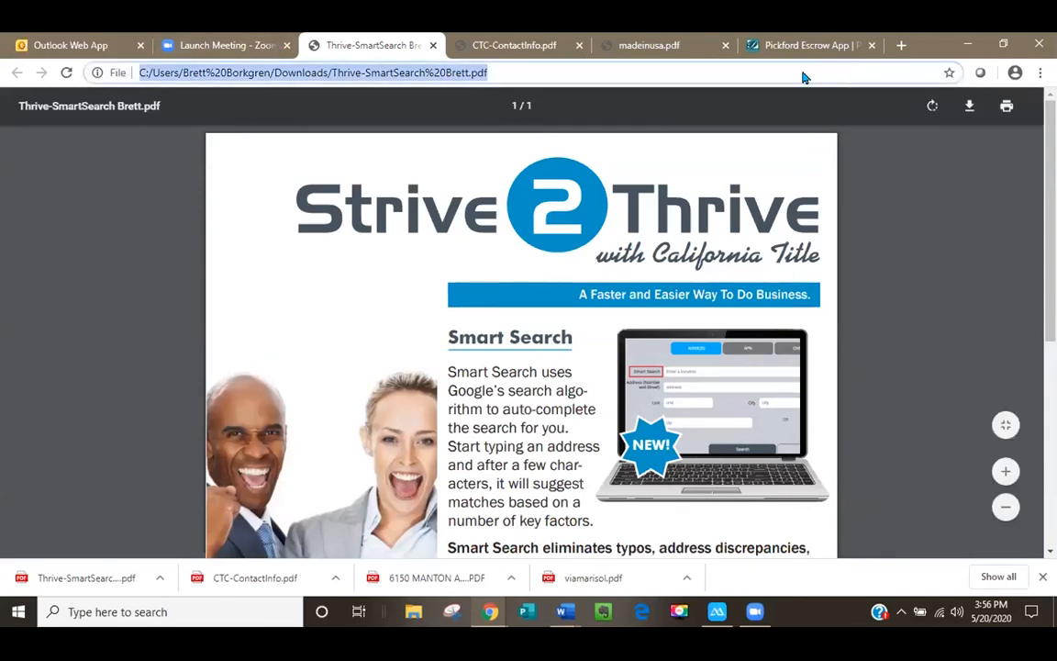
{"action": "left_click", "coordinate": [803, 45]}
{"action": "mouse_move", "coordinate": [712, 174]}
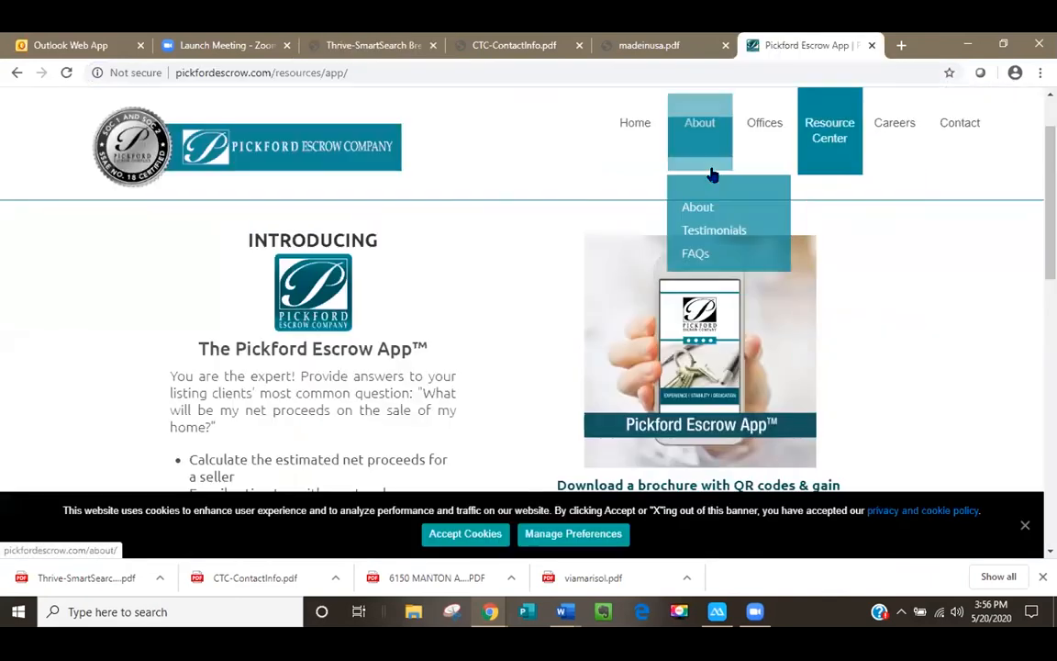
{"action": "scroll", "coordinate": [679, 202], "scroll_direction": "down", "scroll_amount": 3}
{"action": "scroll", "coordinate": [702, 234], "scroll_direction": "up", "scroll_amount": 2}
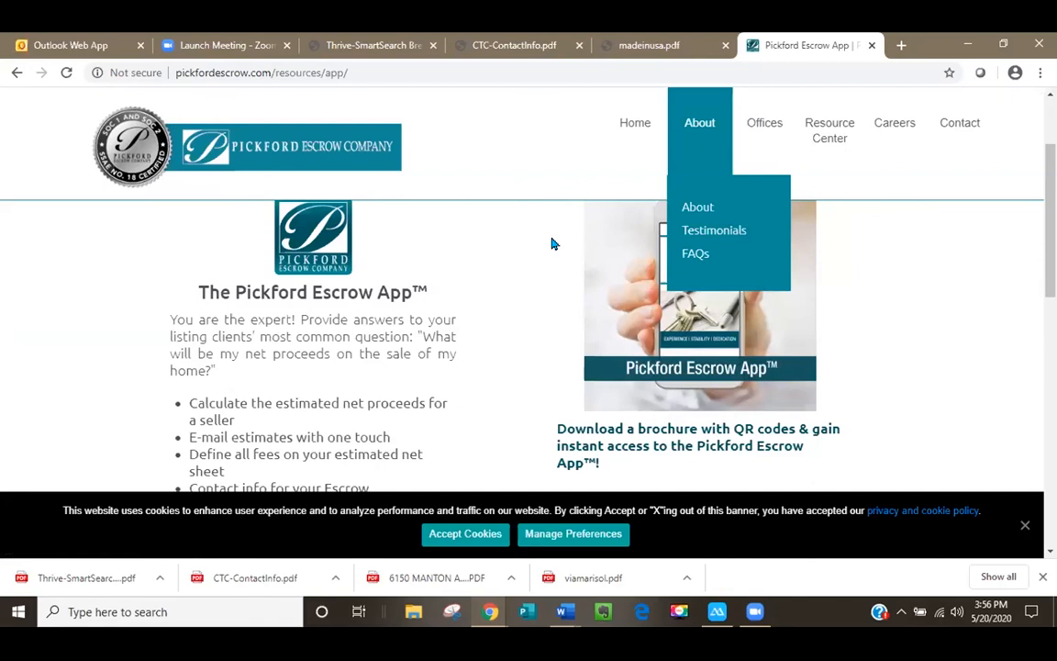
Step: Close the Outlook Web App tab and scroll through CTC-ContactInfo.pdf
{"action": "left_click", "coordinate": [140, 46]}
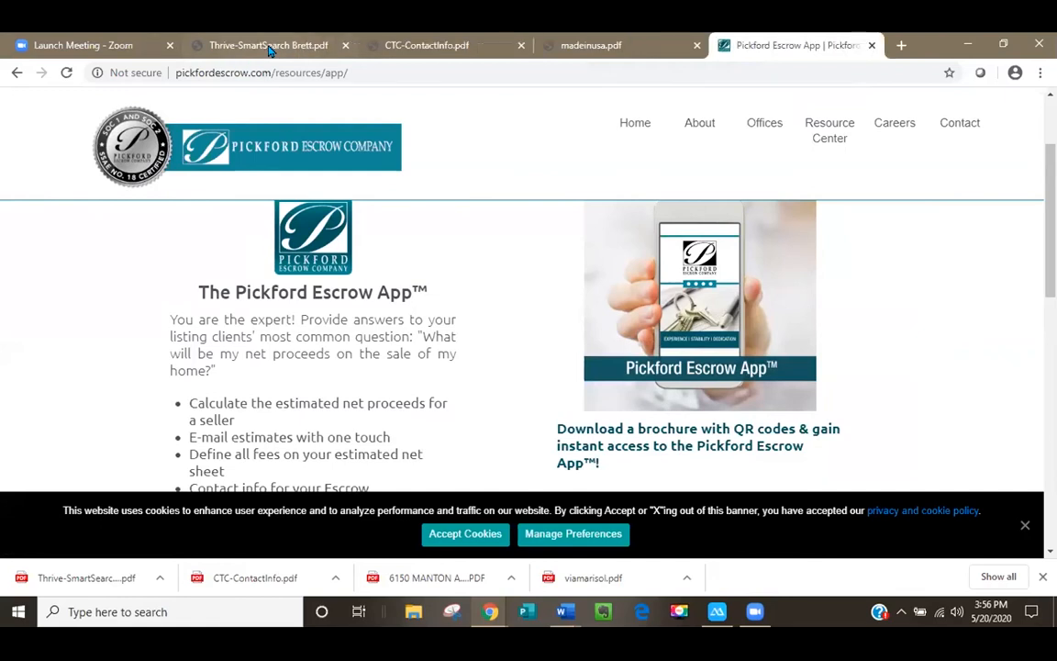
{"action": "left_click", "coordinate": [395, 45]}
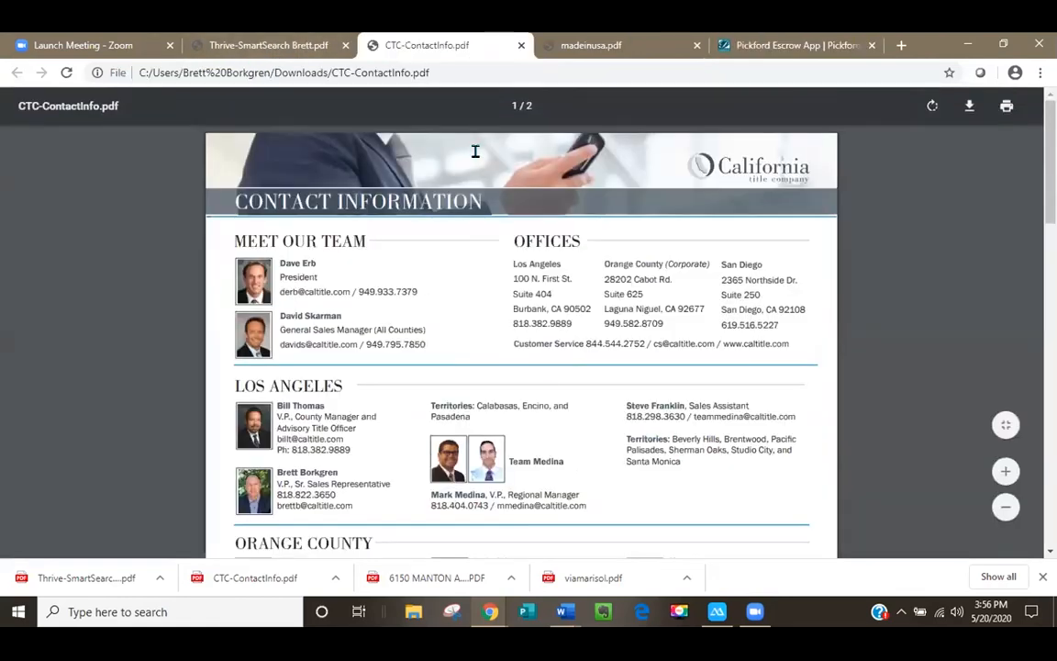
{"action": "scroll", "coordinate": [775, 413], "scroll_direction": "down", "scroll_amount": 1}
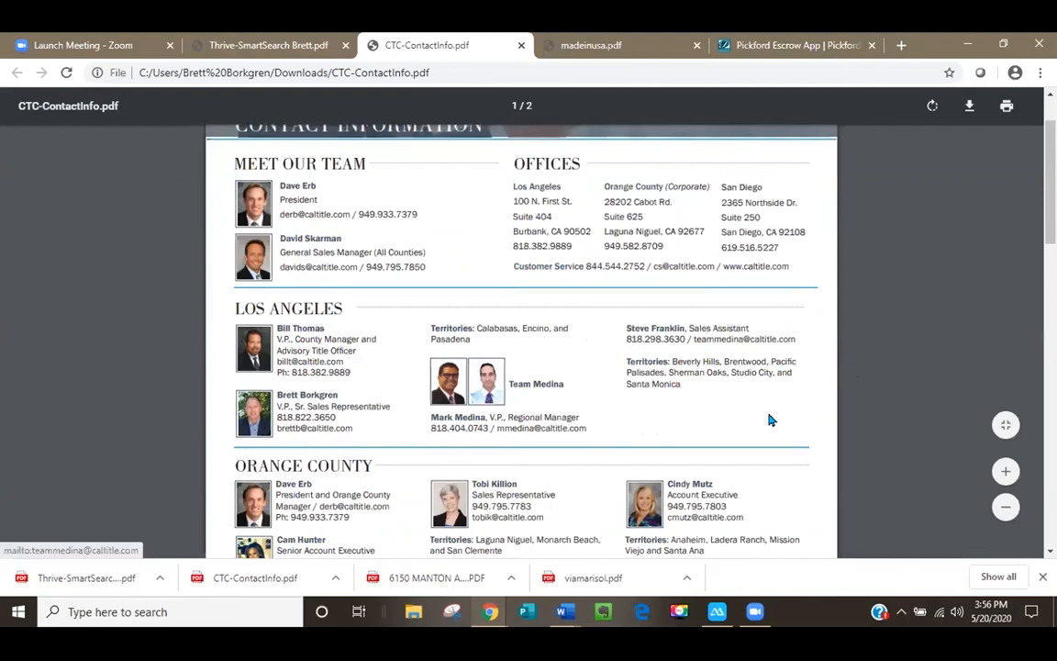
{"action": "scroll", "coordinate": [771, 421], "scroll_direction": "down", "scroll_amount": 2}
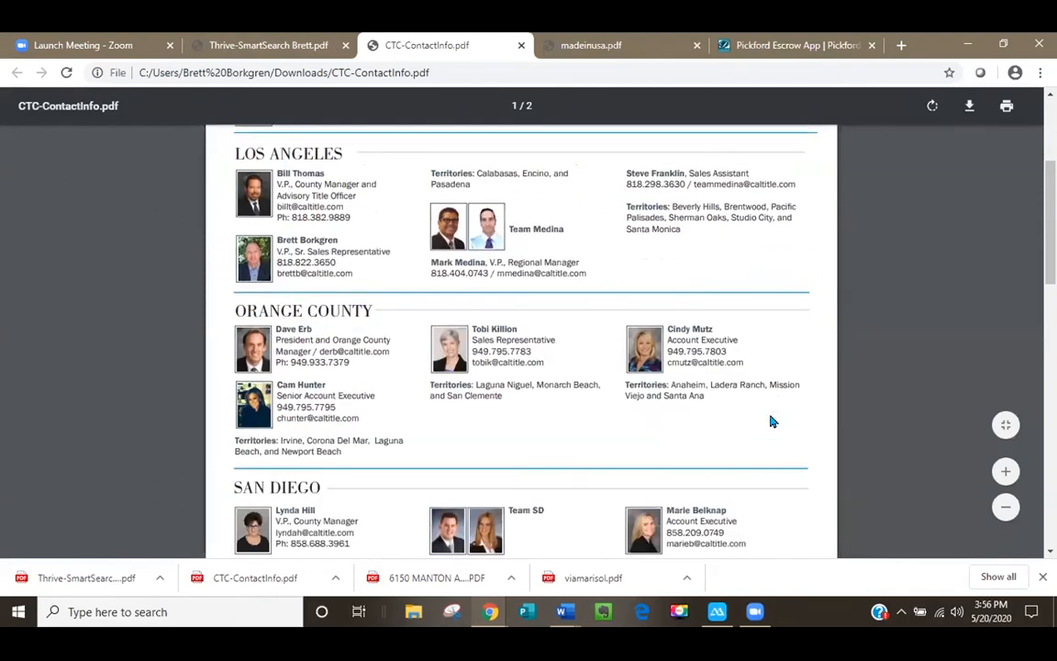